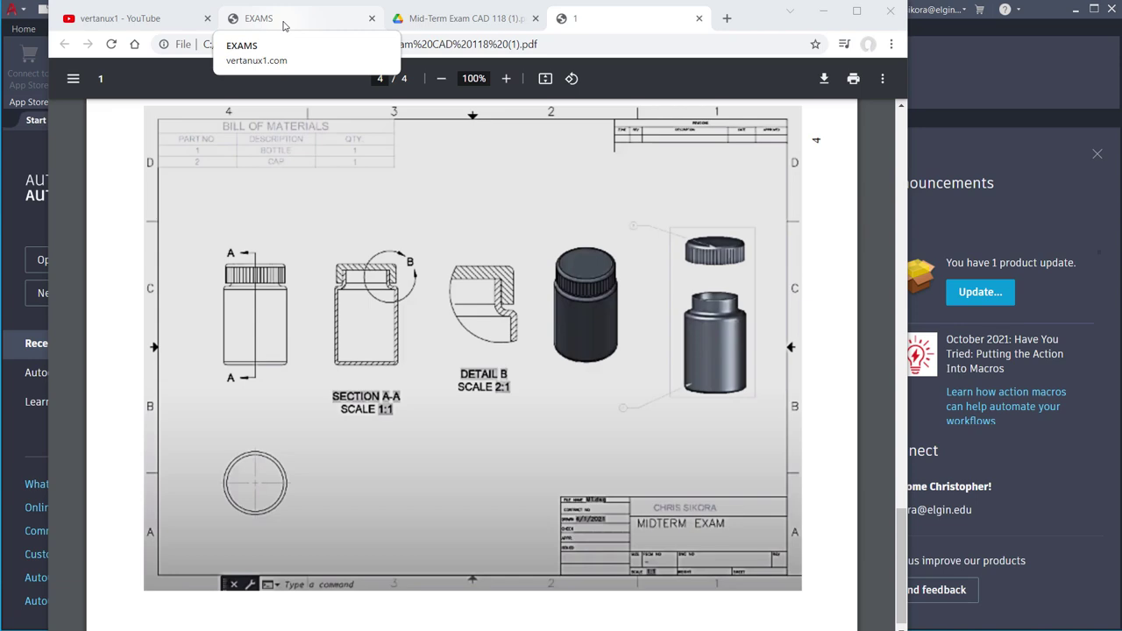
Visit the vertanux1 website's home page and return to its list of CAD exams.
click(283, 21)
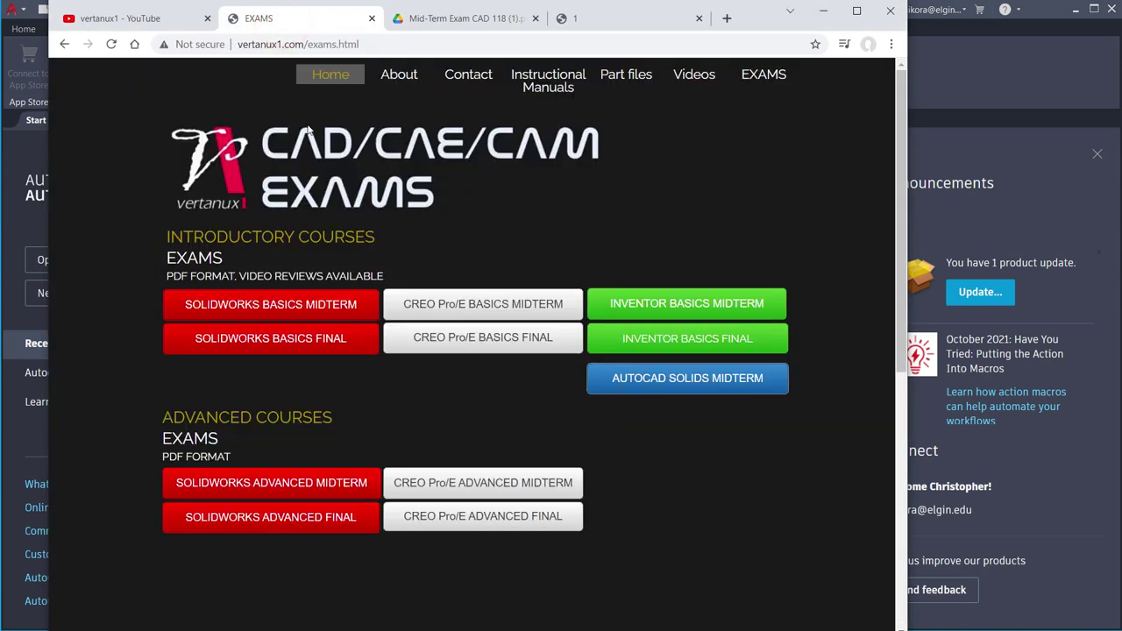
click(331, 79)
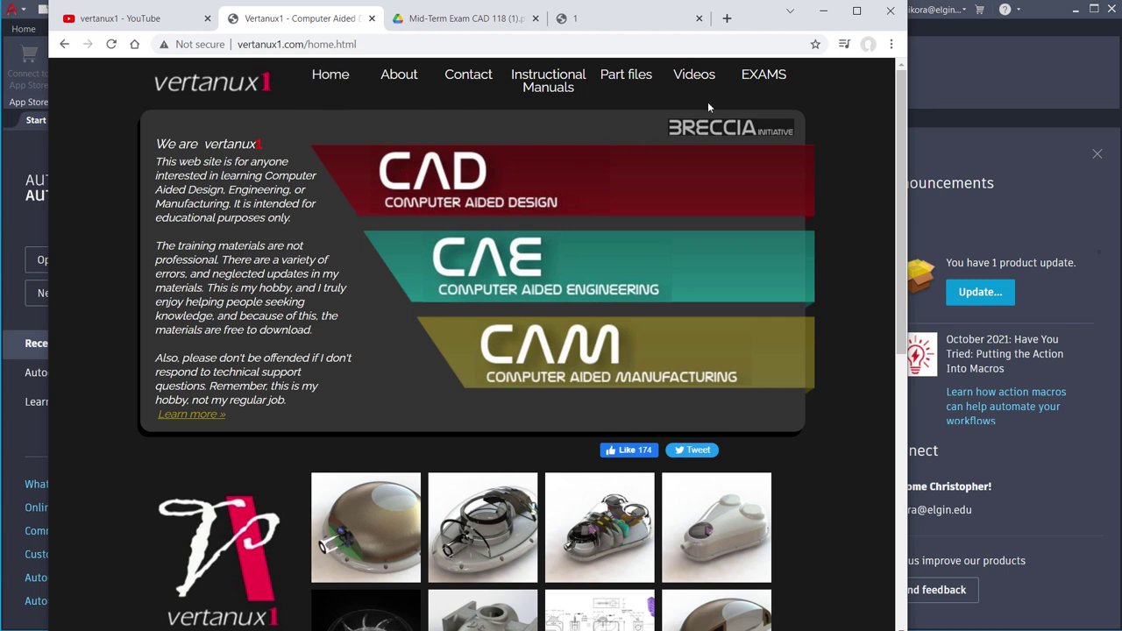
click(768, 77)
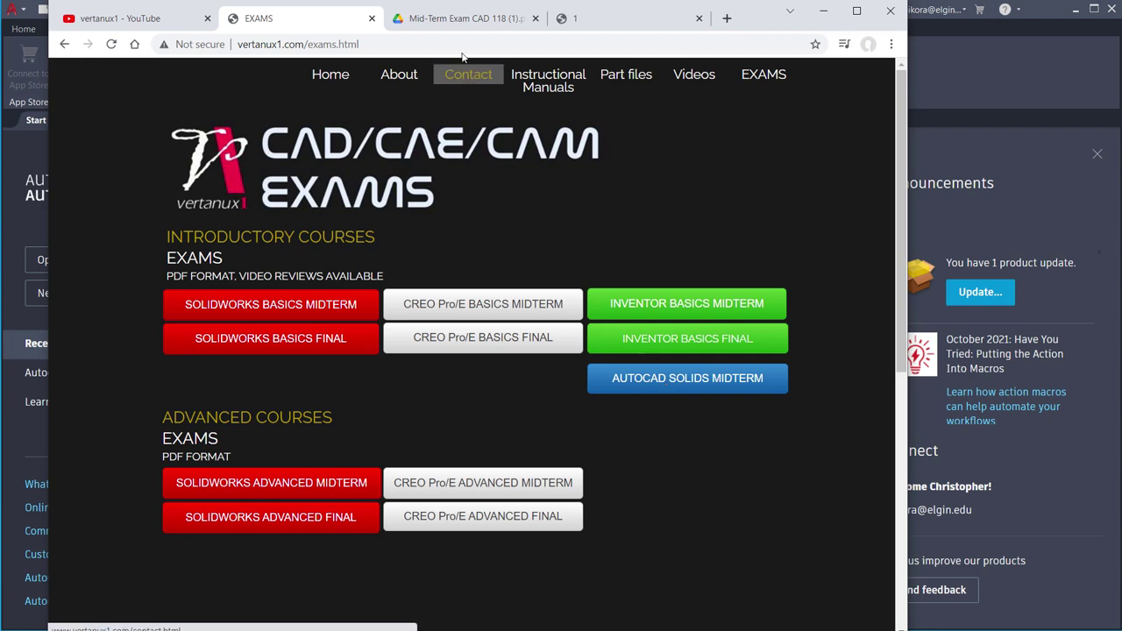
Review the task list and the bottle drawing in the online Mid-Term Exam CAD 118 PDF.
click(445, 18)
scroll(540, 345, down, 5)
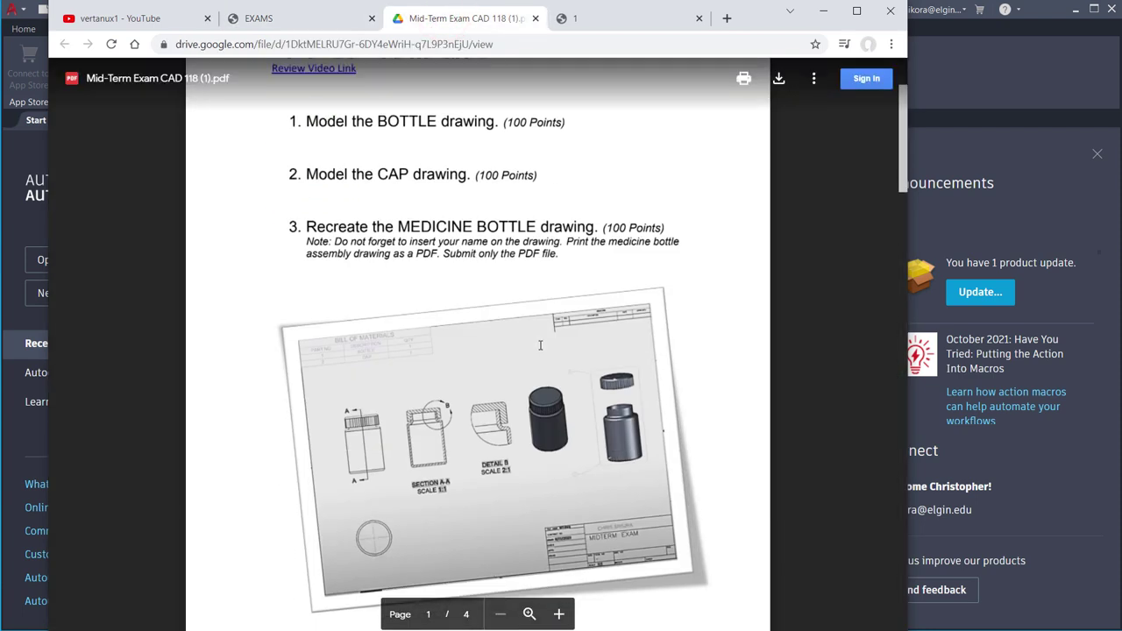
scroll(540, 344, down, 12)
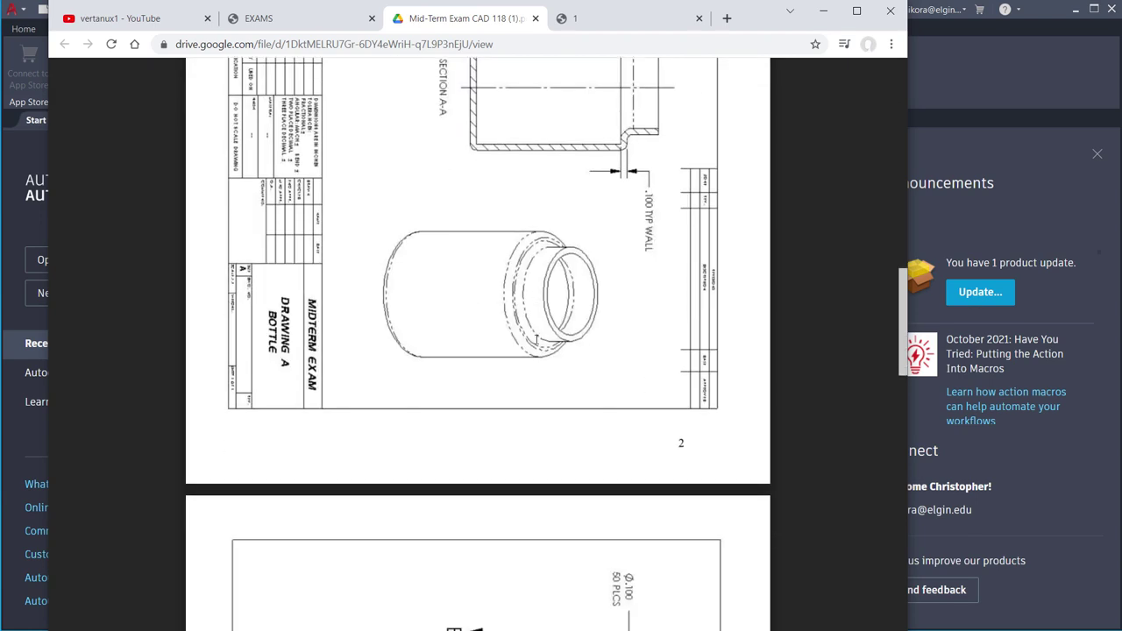
scroll(536, 342, down, 3)
scroll(539, 368, up, 8)
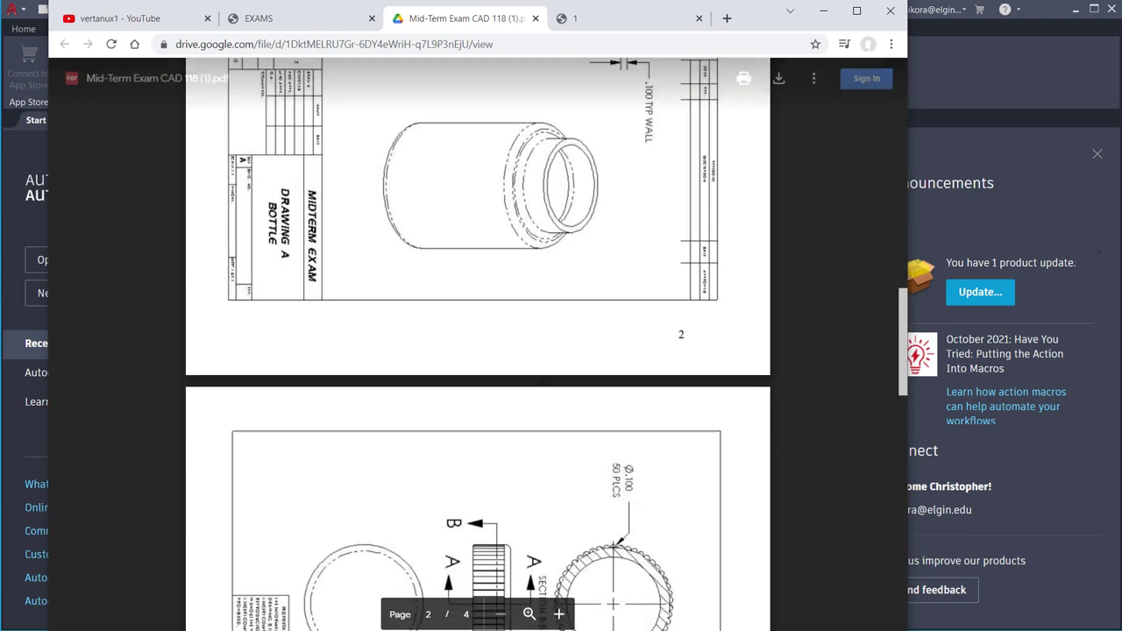
scroll(561, 377, up, 2)
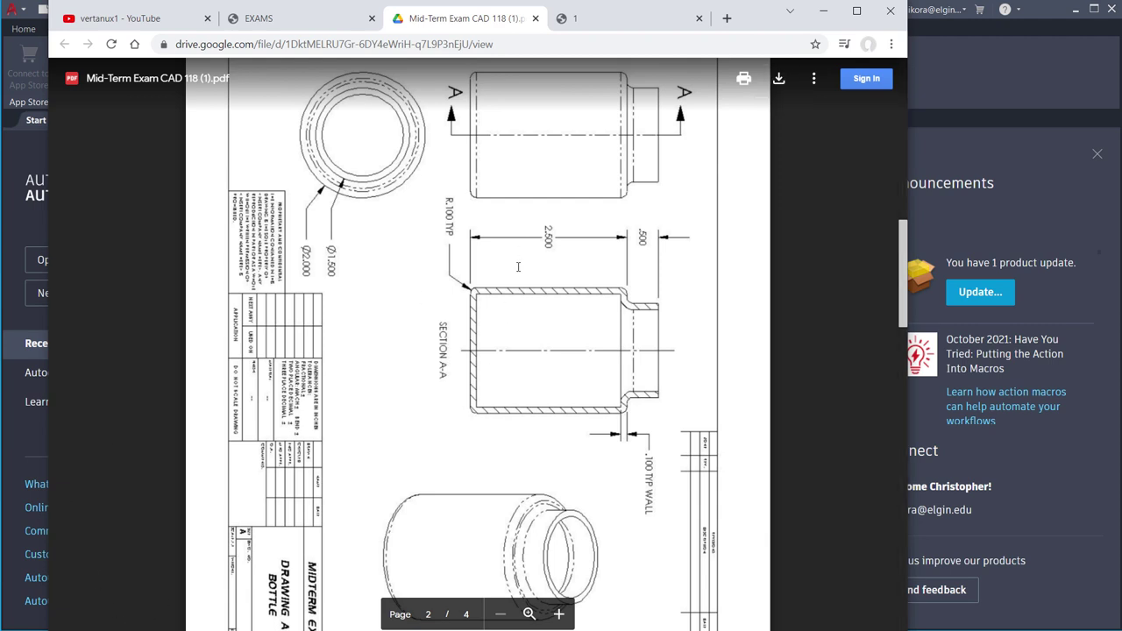
Look through the assembly, cap and bottle drawings in the downloaded copy of the exam PDF.
click(586, 19)
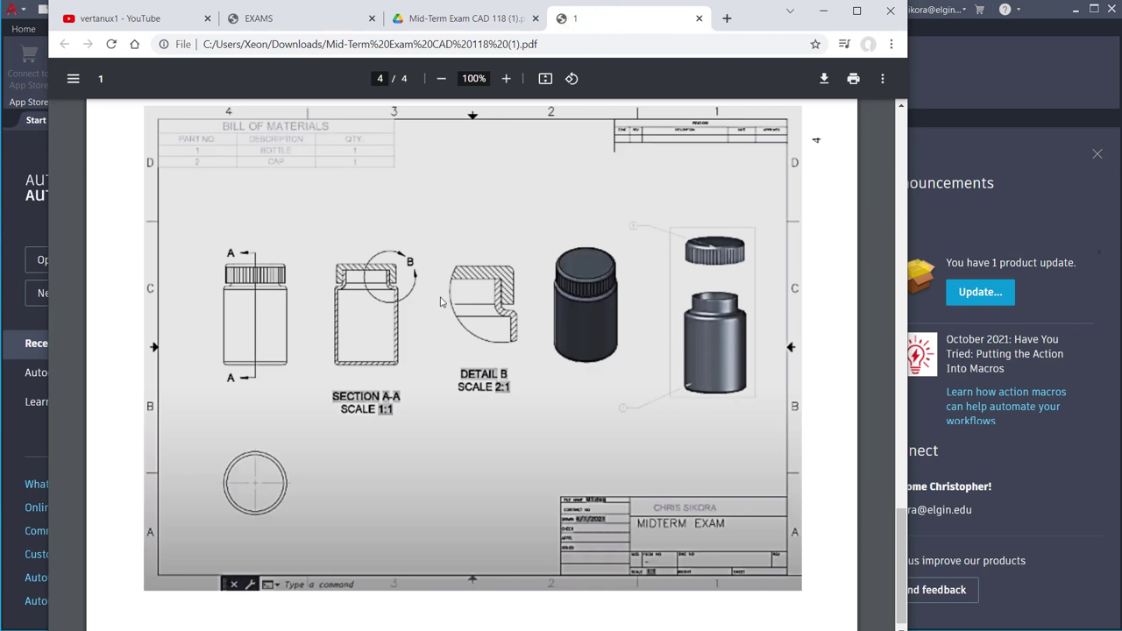
right_click(490, 310)
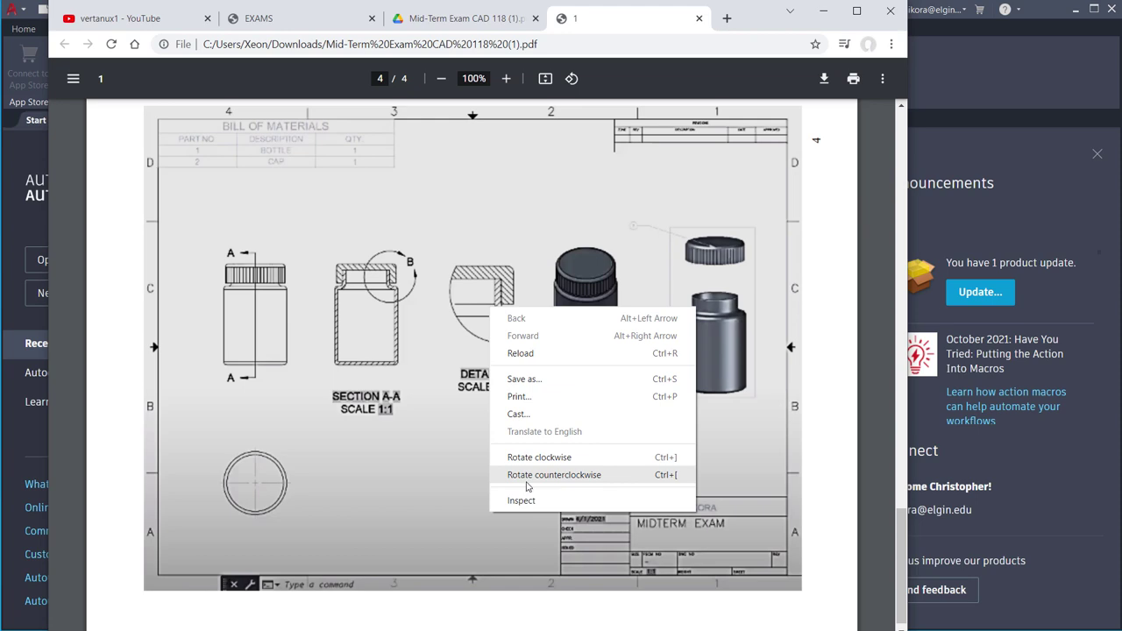
click(112, 545)
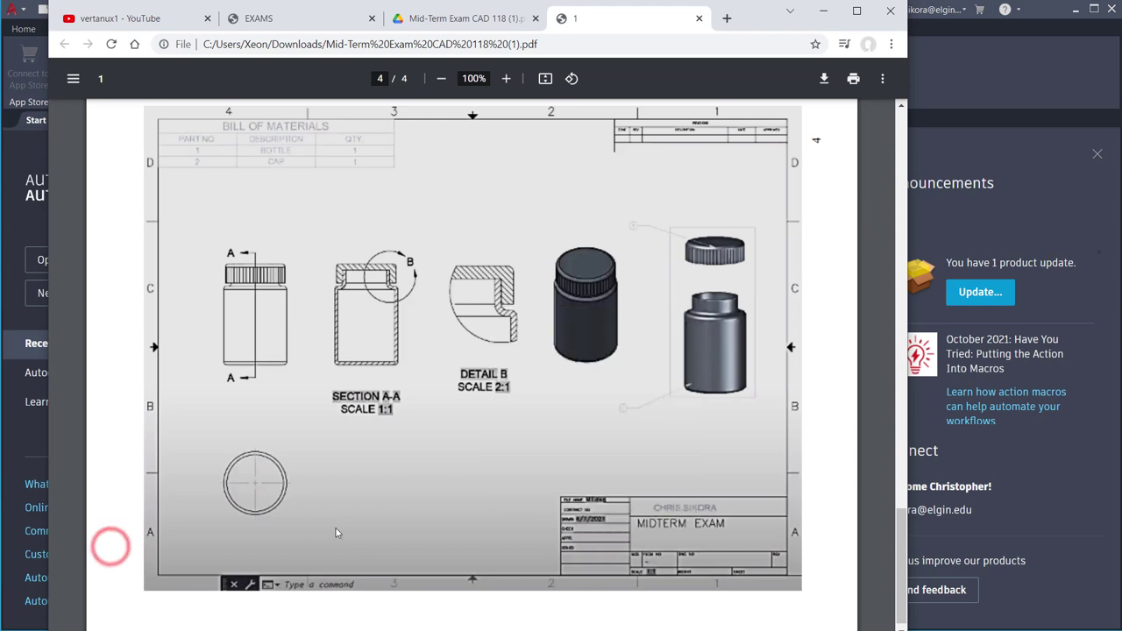
scroll(361, 498, up, 12)
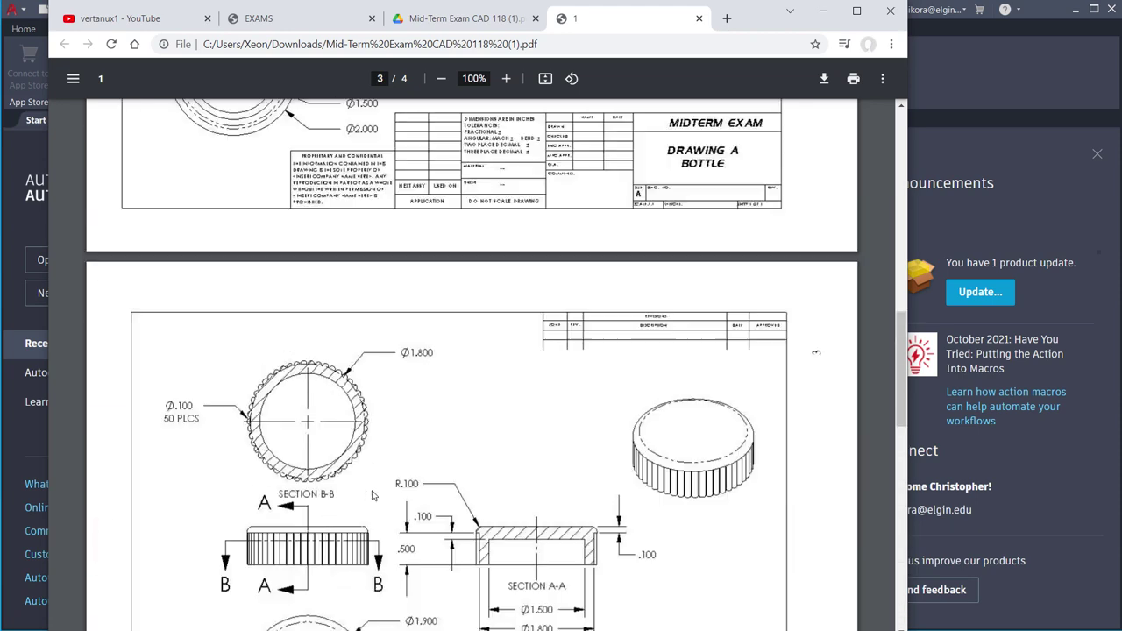
scroll(371, 496, up, 10)
Read the three exam tasks and the assembly preview on the first page of the online PDF.
click(458, 18)
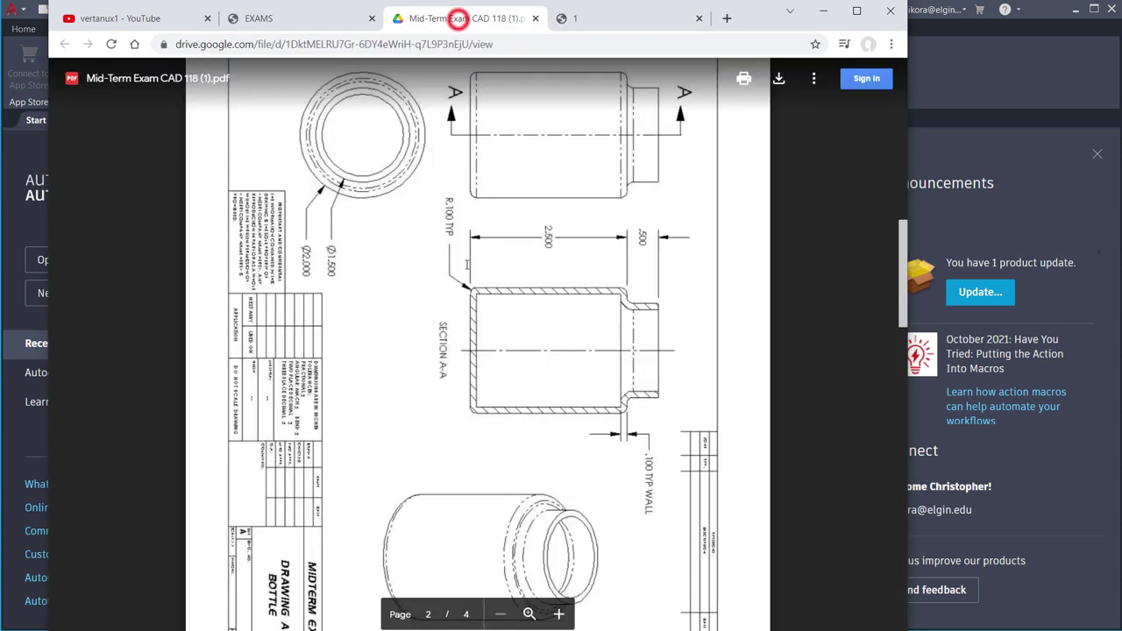
scroll(478, 291, up, 10)
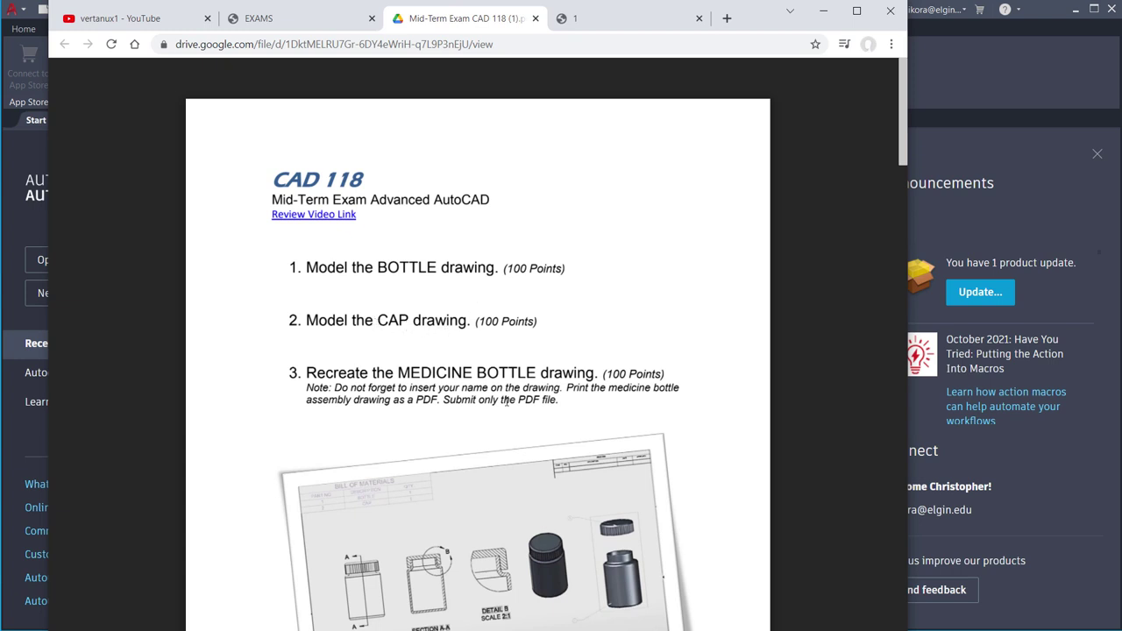
scroll(506, 400, down, 2)
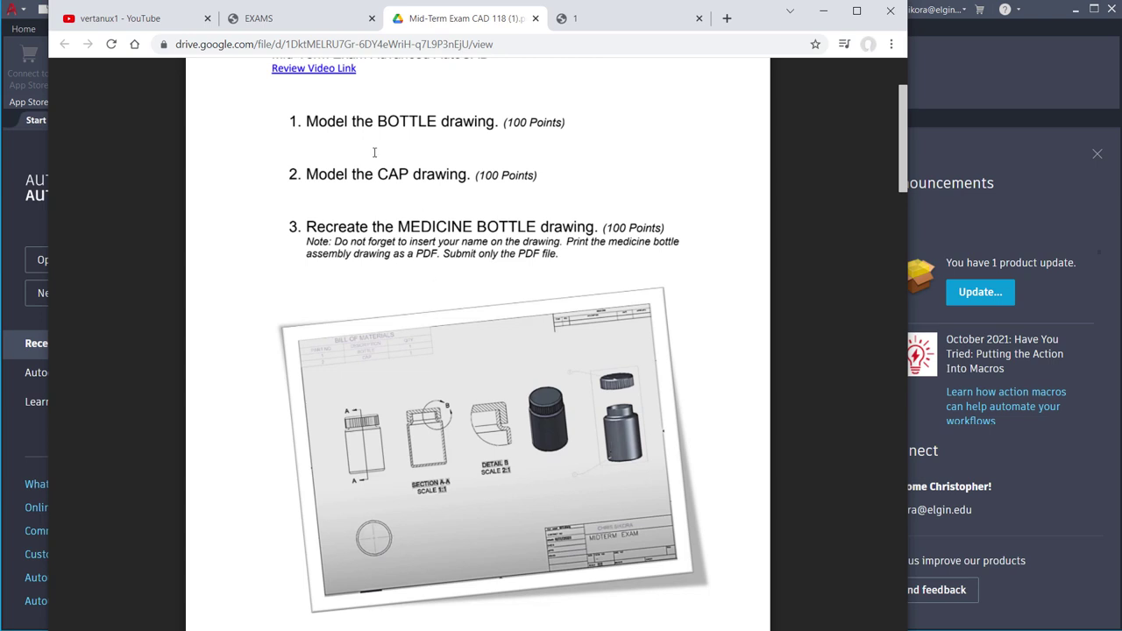
Examine the bottle drawing in the downloaded PDF for its heights, diameters, wall thickness and corner radii.
click(287, 21)
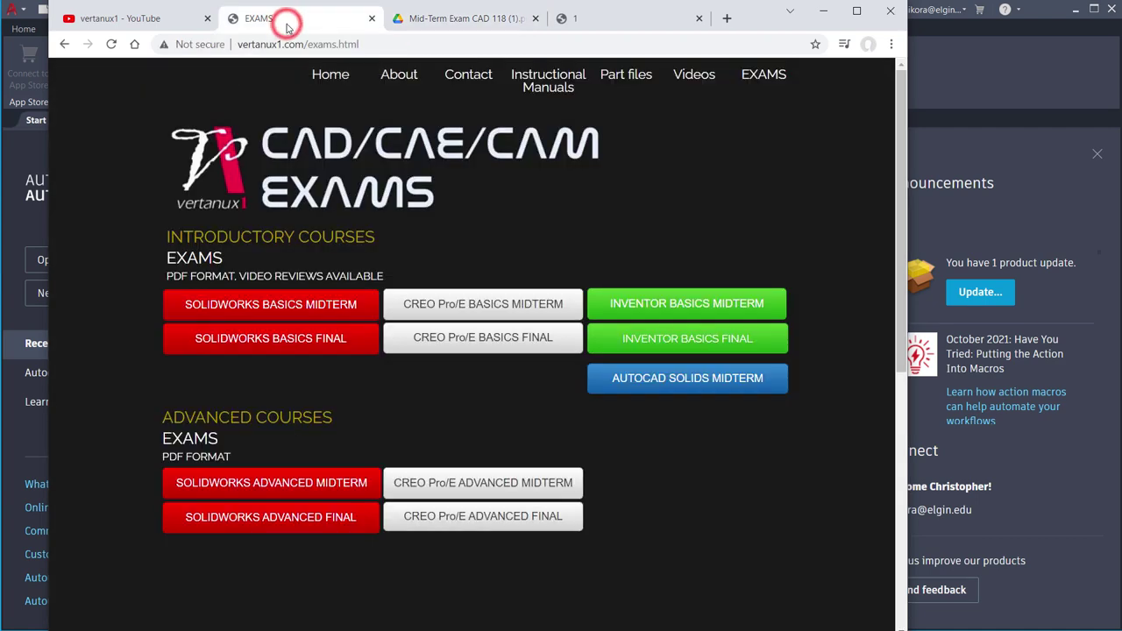
click(597, 20)
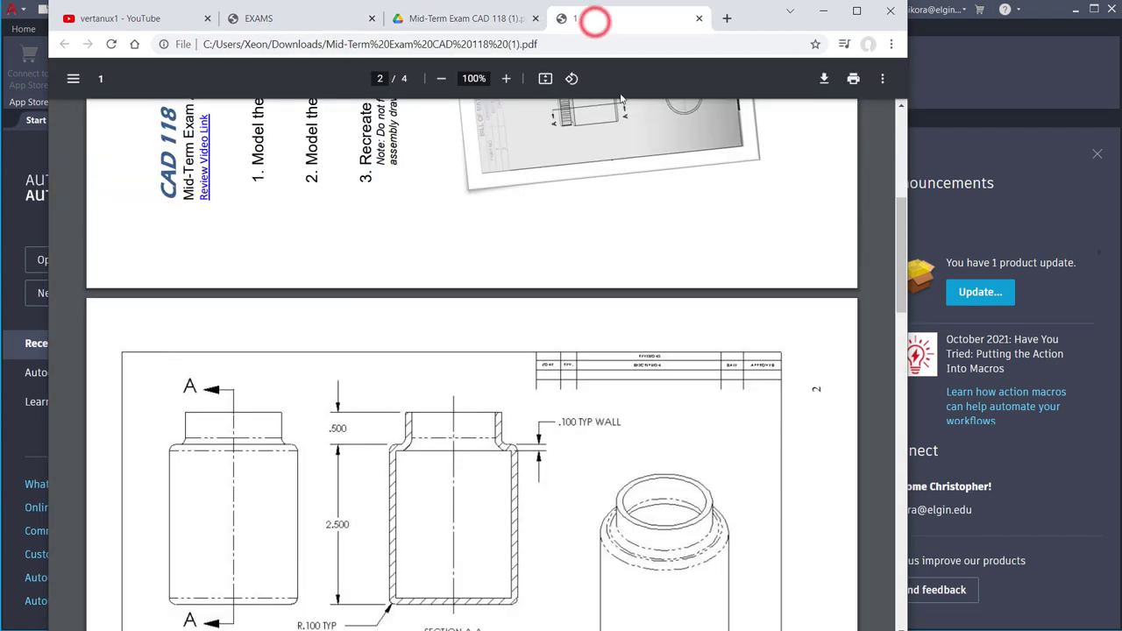
scroll(542, 345, down, 2)
scroll(542, 345, down, 2)
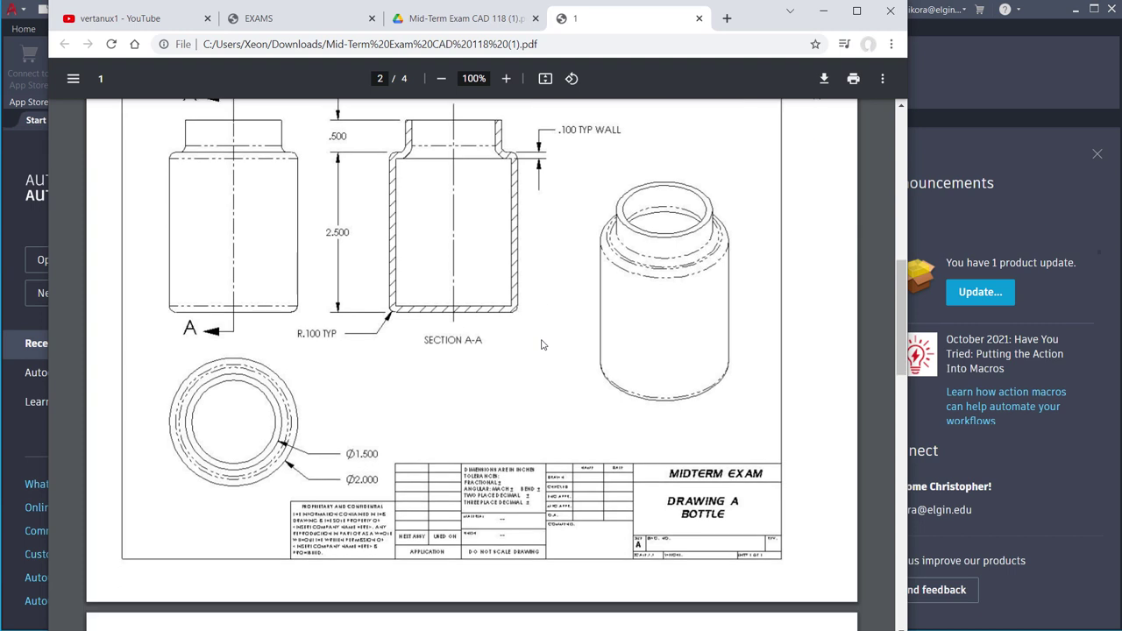
scroll(491, 346, up, 1)
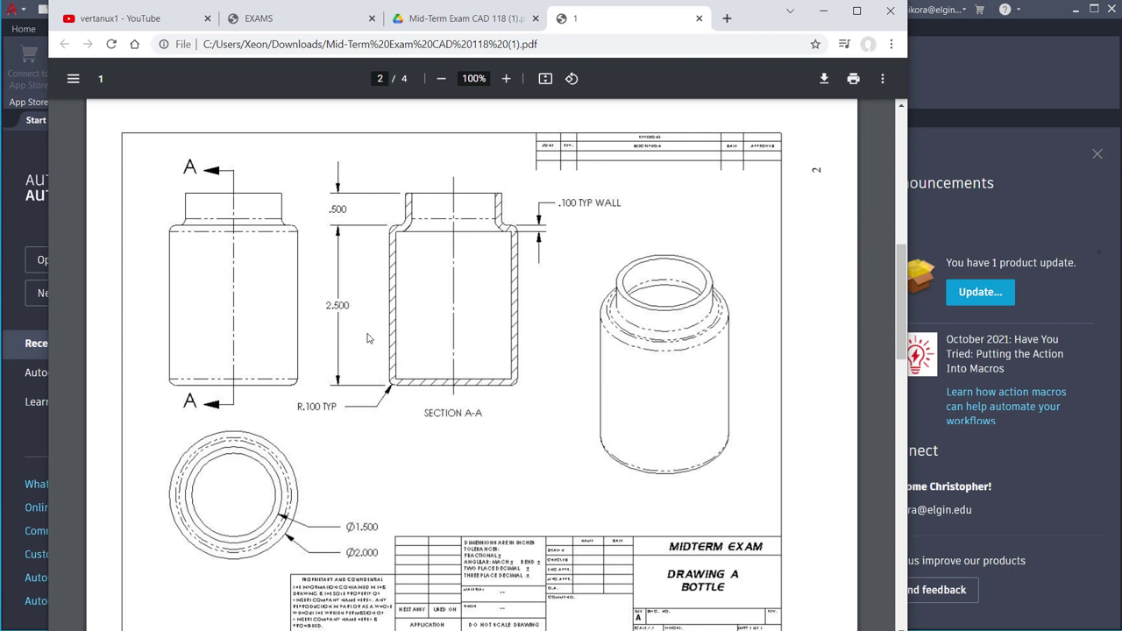
click(333, 305)
click(394, 227)
click(406, 222)
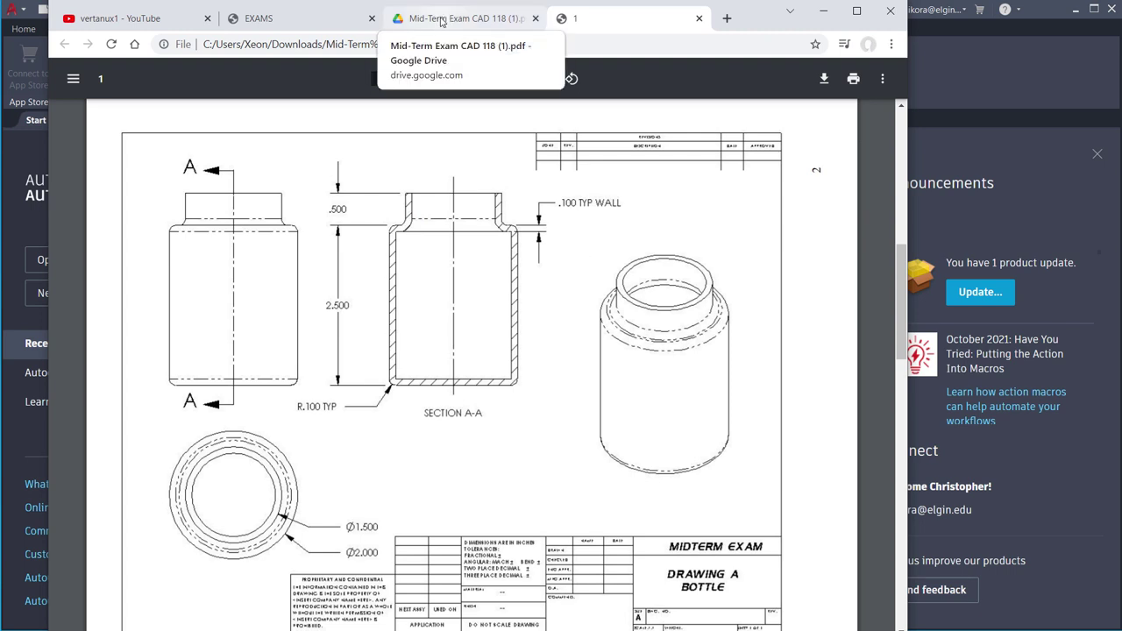
Switch to AutoCAD and create a new drawing from the acad3D template.
click(751, 14)
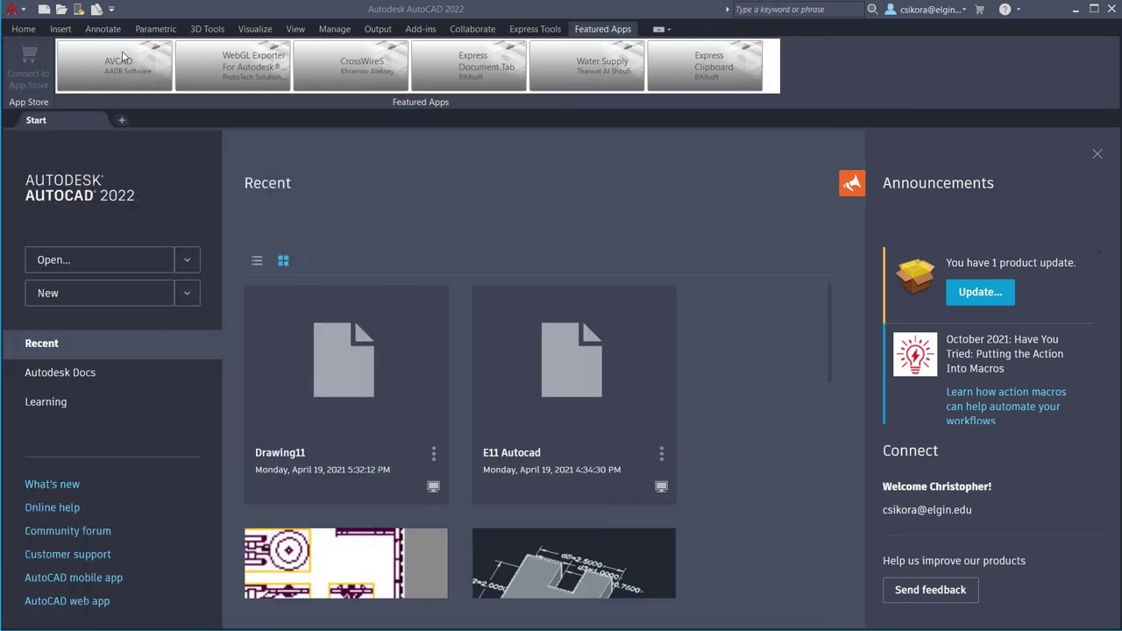
click(44, 10)
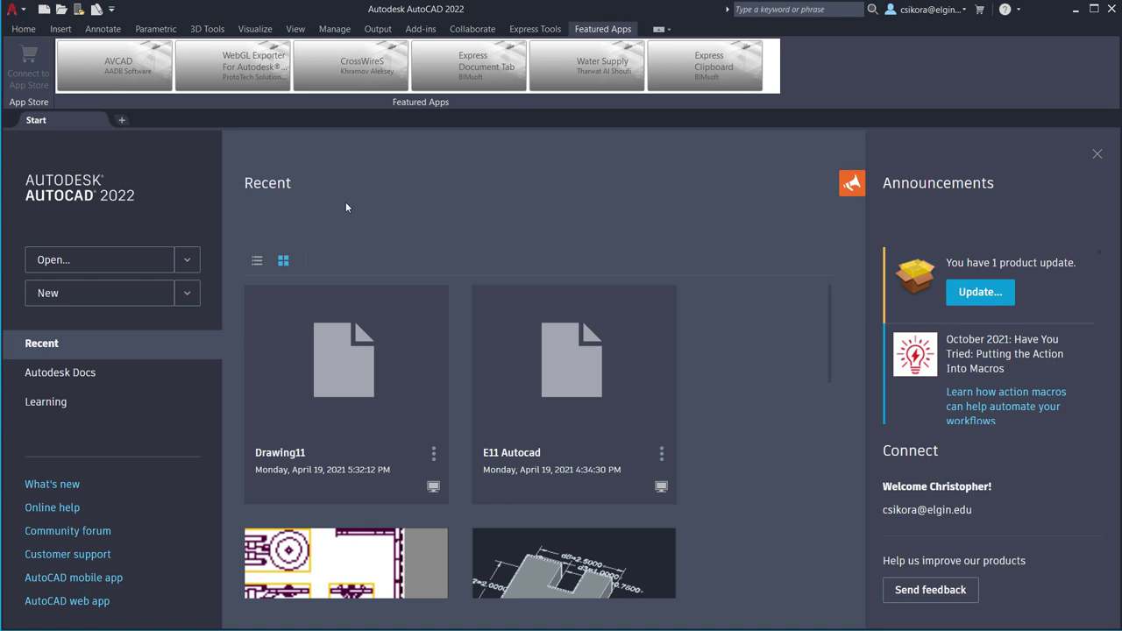
click(44, 10)
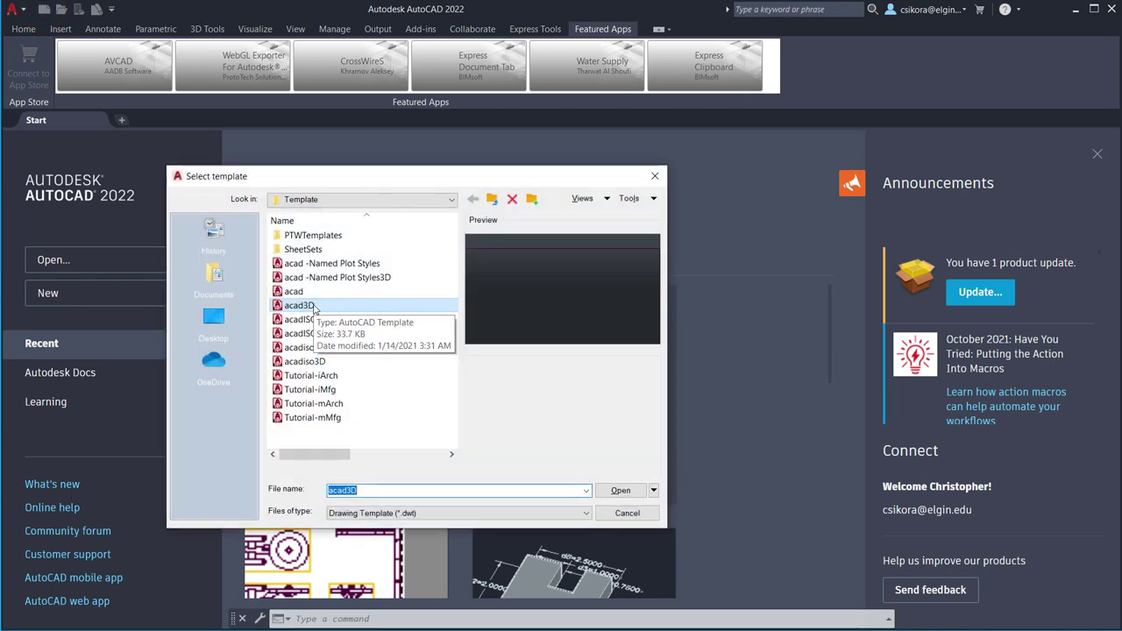
click(316, 306)
click(613, 492)
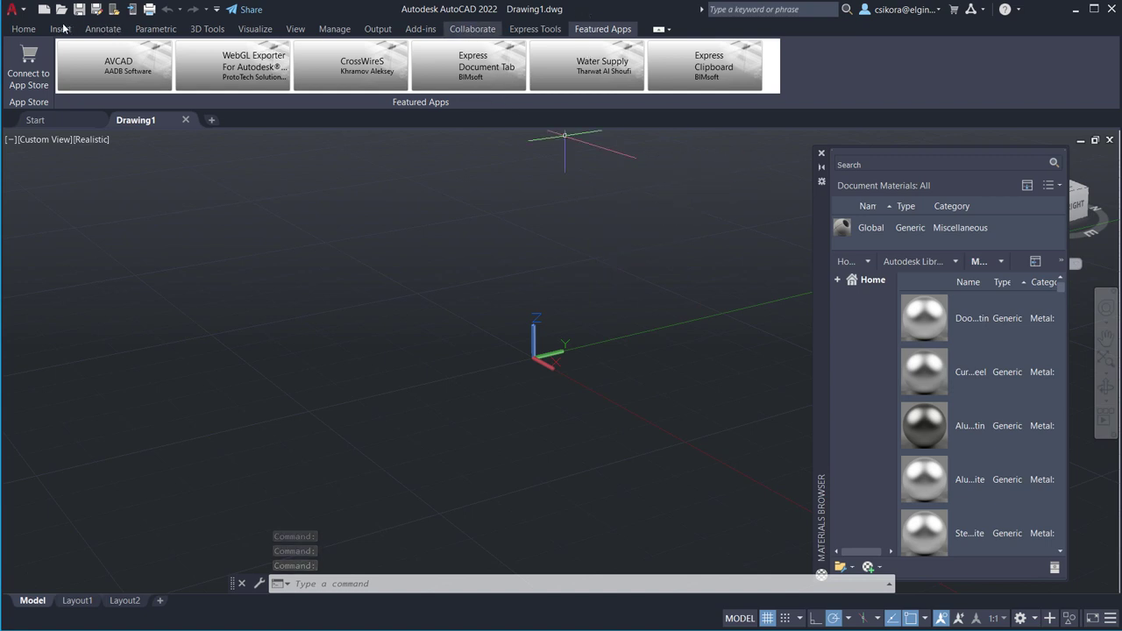
Close the Materials Browser and set the model view to Top.
click(23, 29)
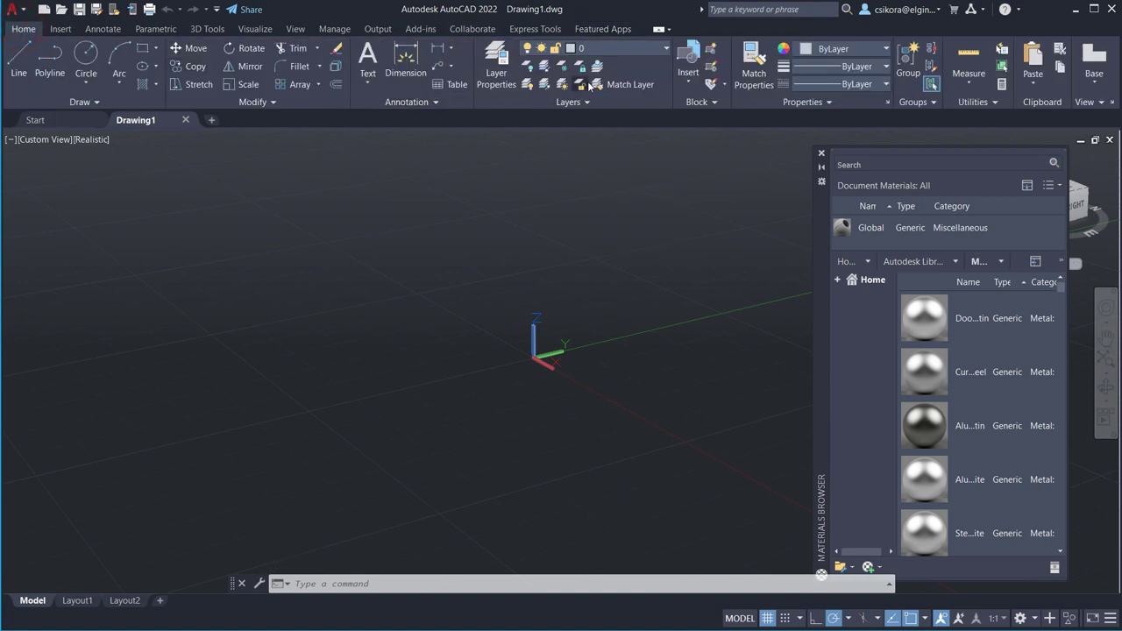
click(822, 153)
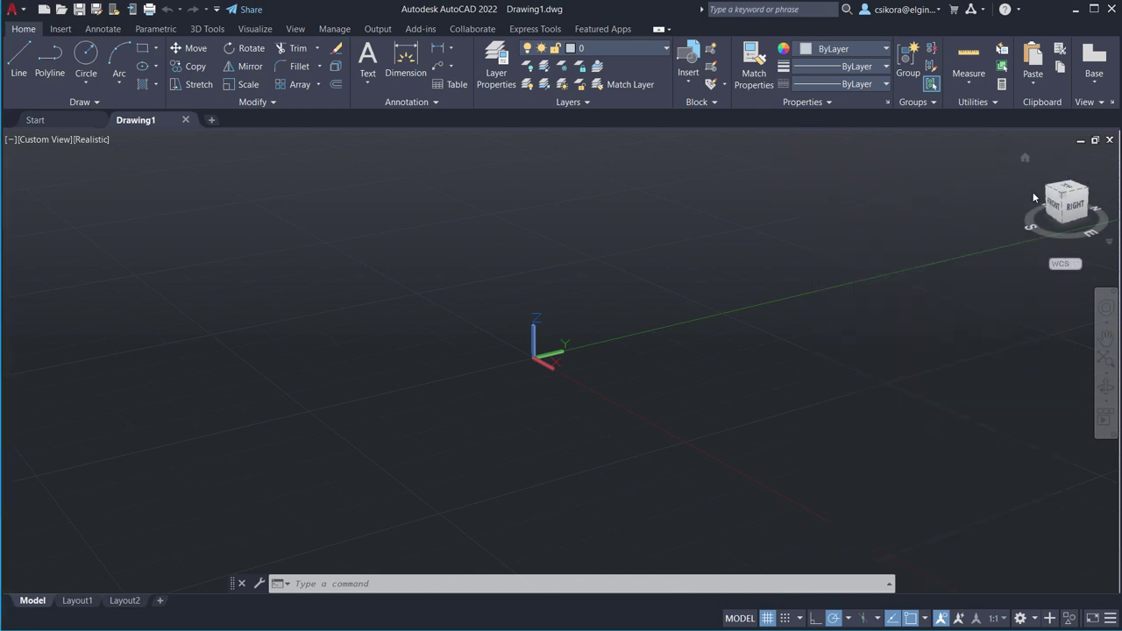
click(1025, 158)
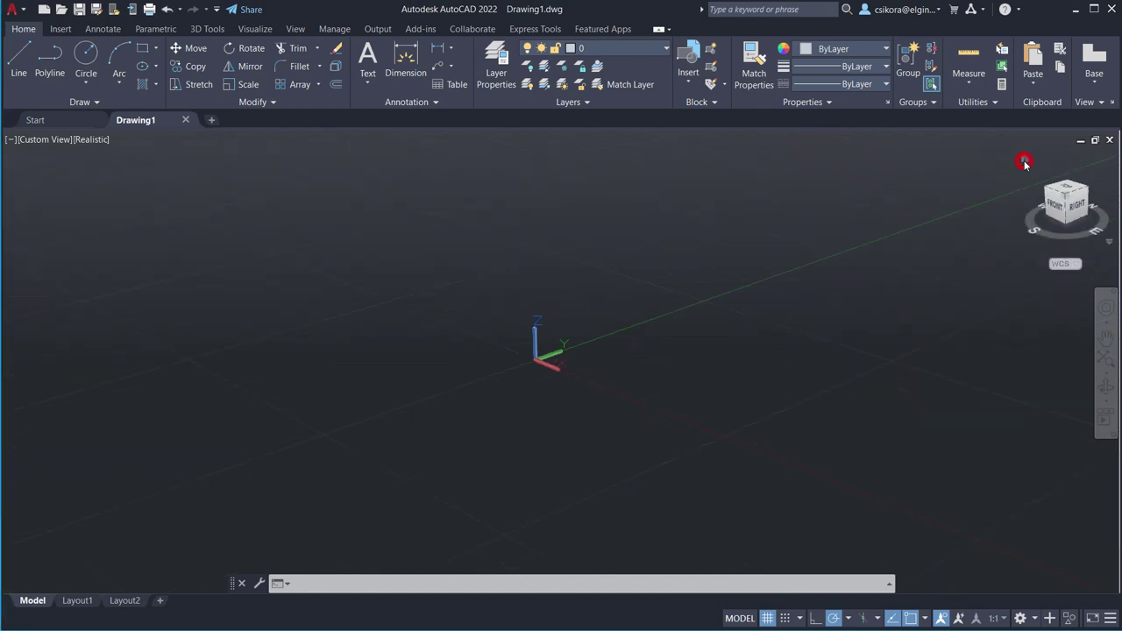
click(1066, 193)
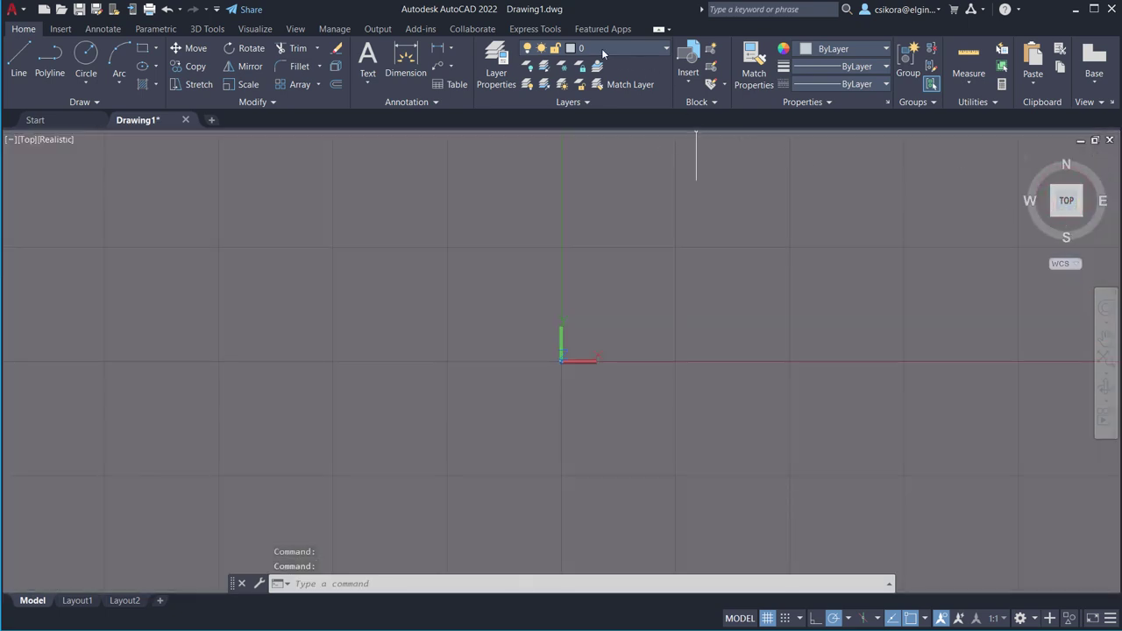
right_click(215, 33)
mouse_move(262, 80)
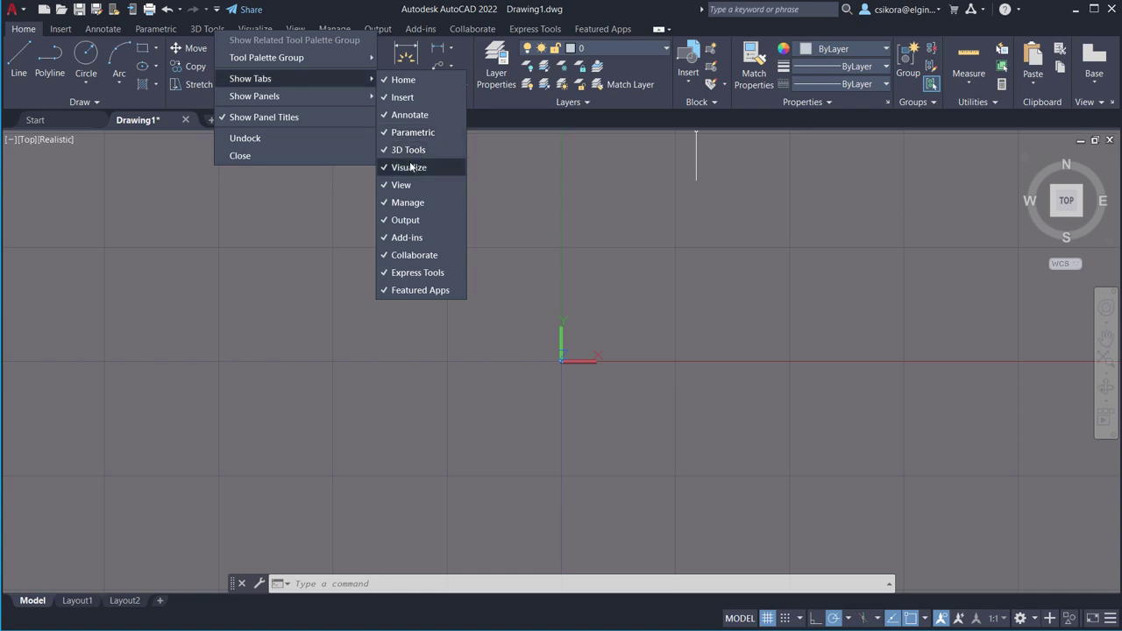
click(362, 15)
Change the visual style of the view to 2D Wireframe.
click(255, 29)
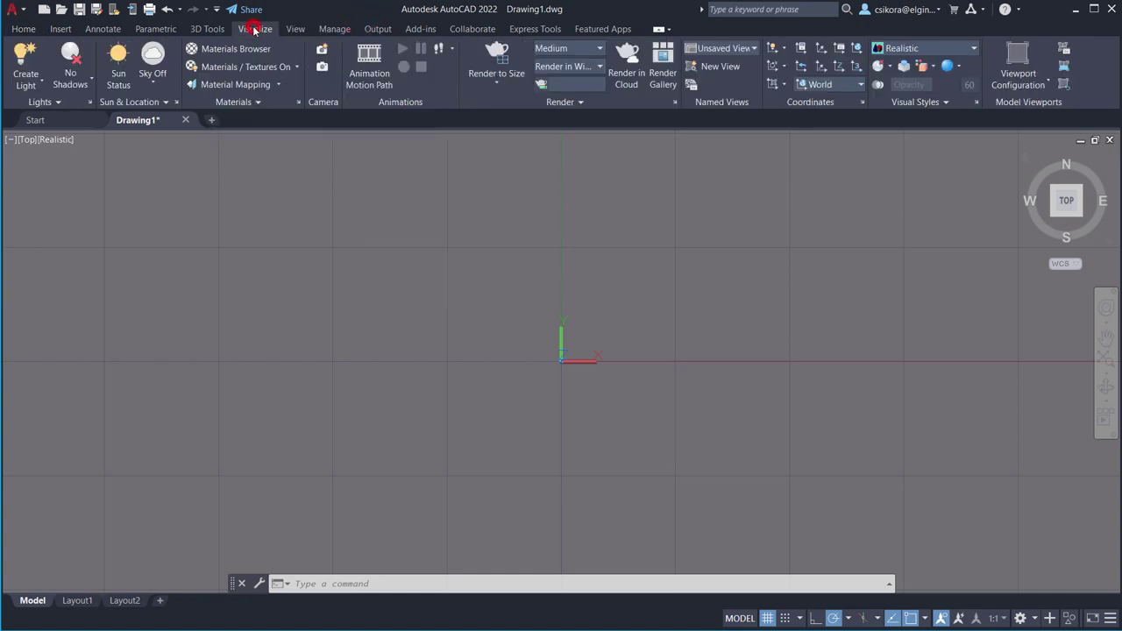
click(920, 51)
click(923, 51)
click(890, 75)
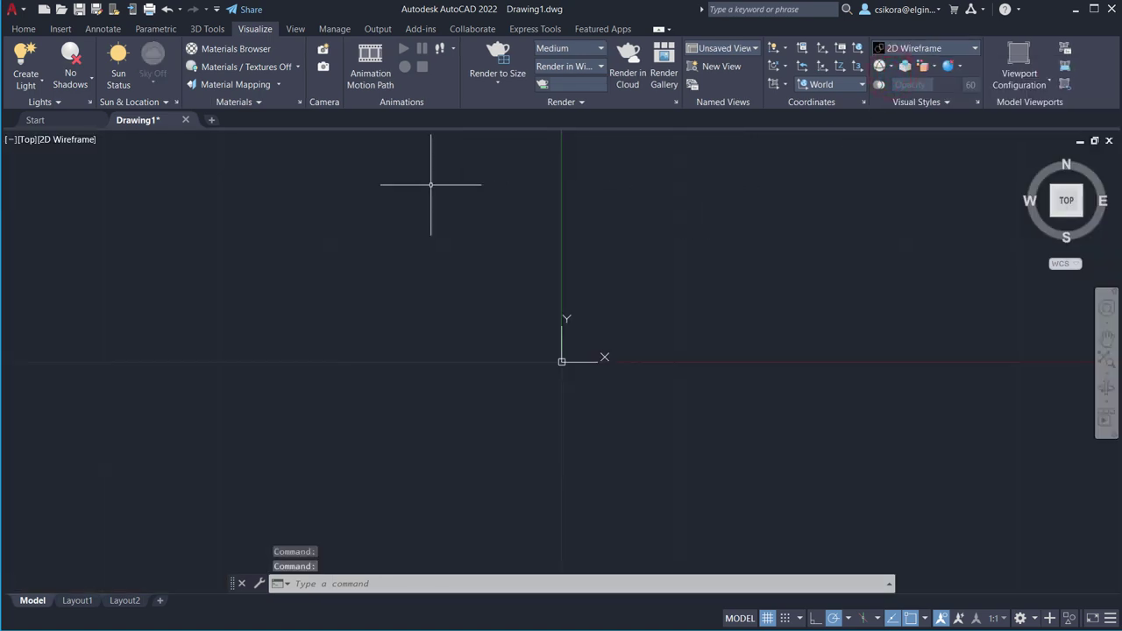
Turn on grid snap and check which object snap modes are active.
click(23, 29)
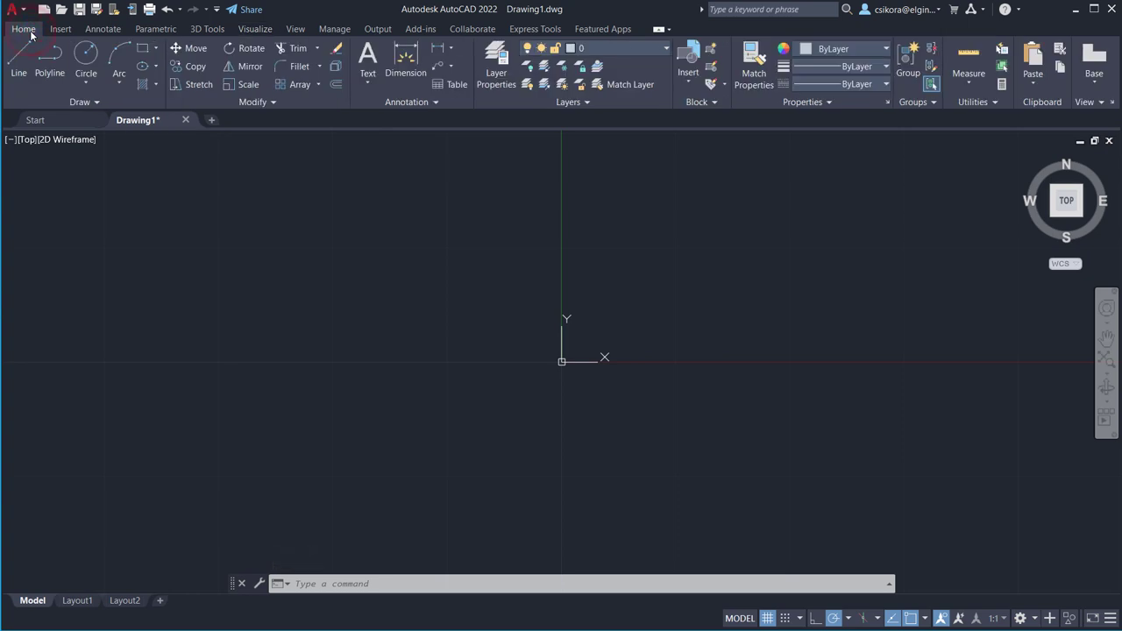
click(786, 618)
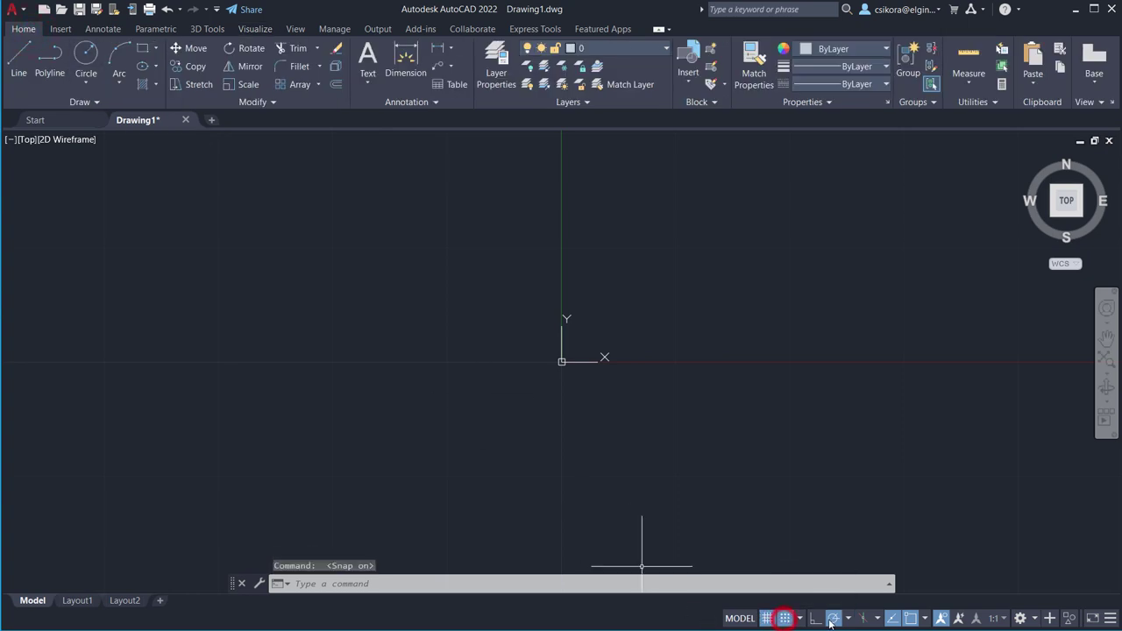
click(924, 619)
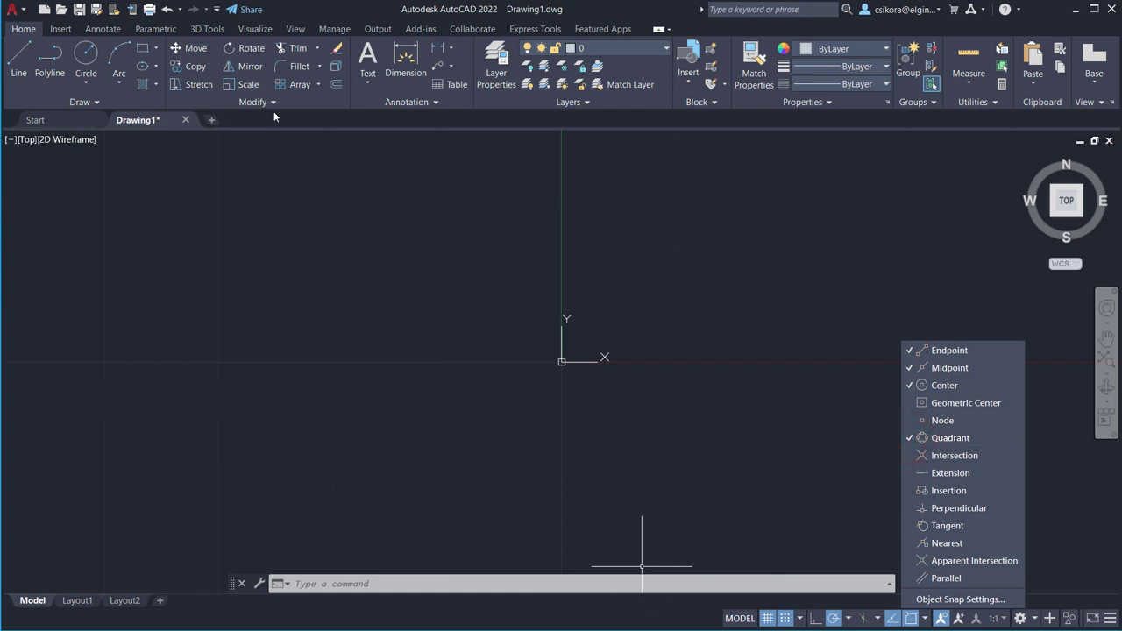
click(328, 20)
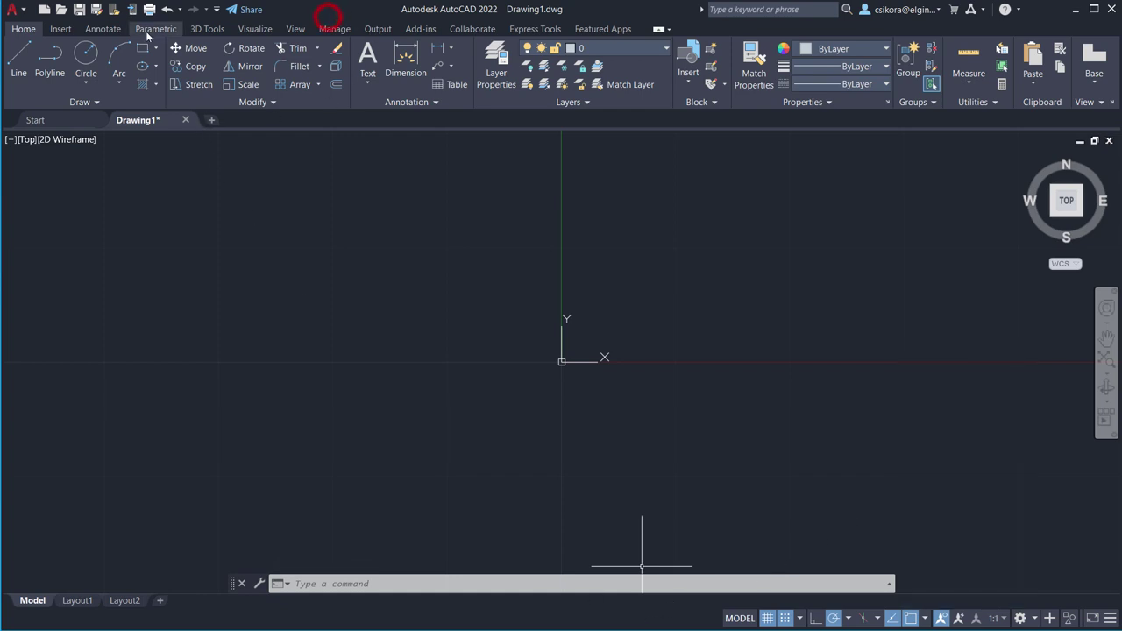
Draw a circle with a diameter of 2 centred on the origin.
click(87, 80)
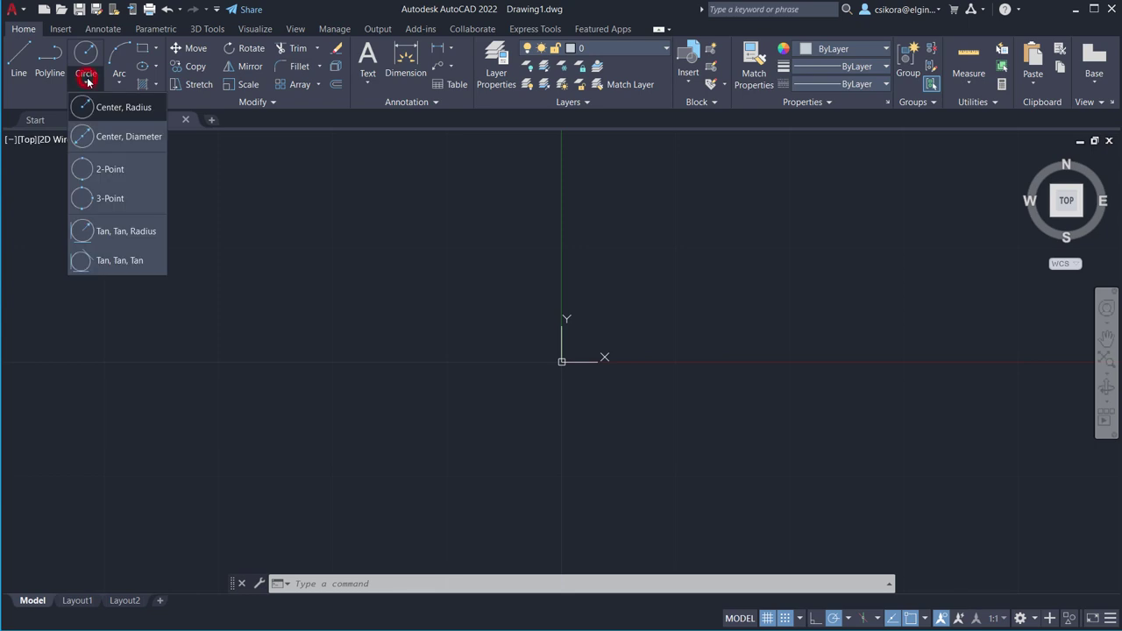
click(84, 137)
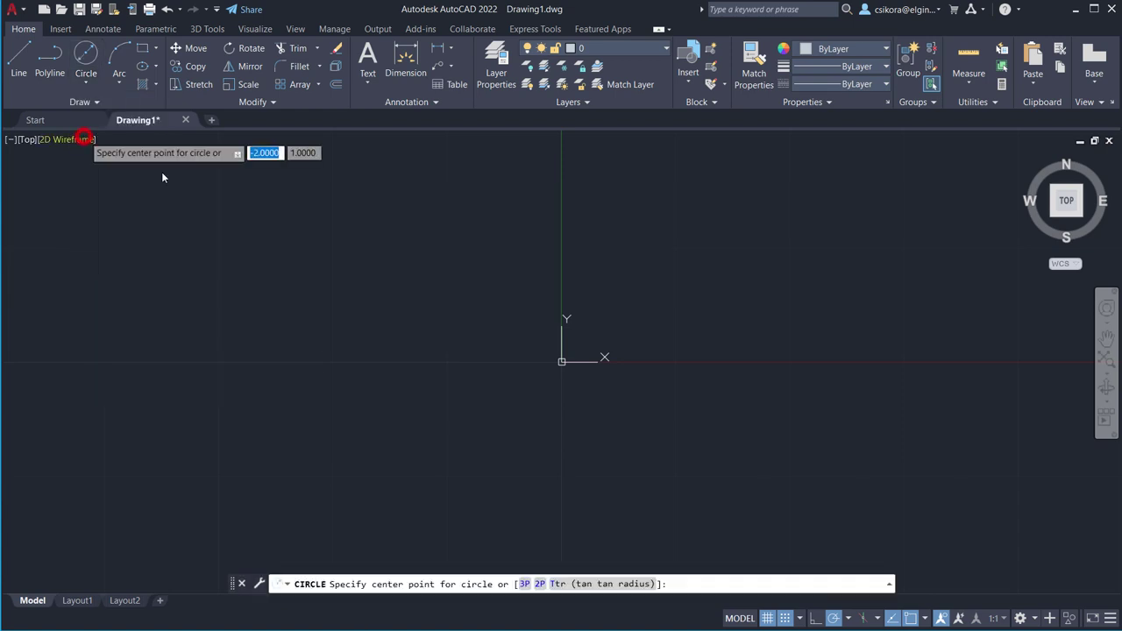
click(561, 361)
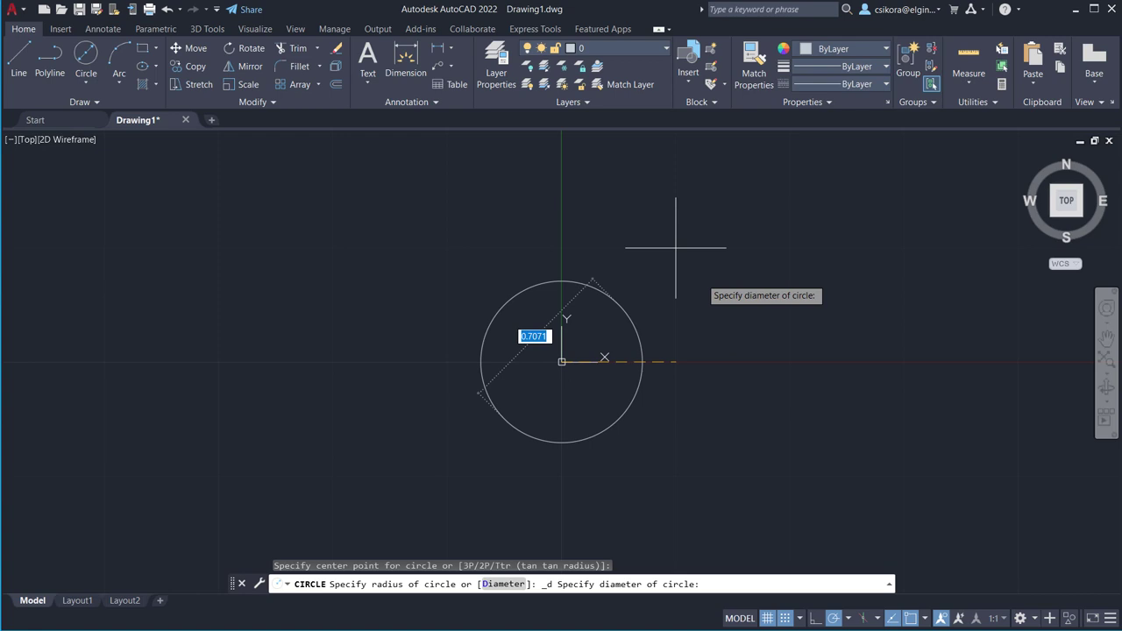
text(2)
key(Return)
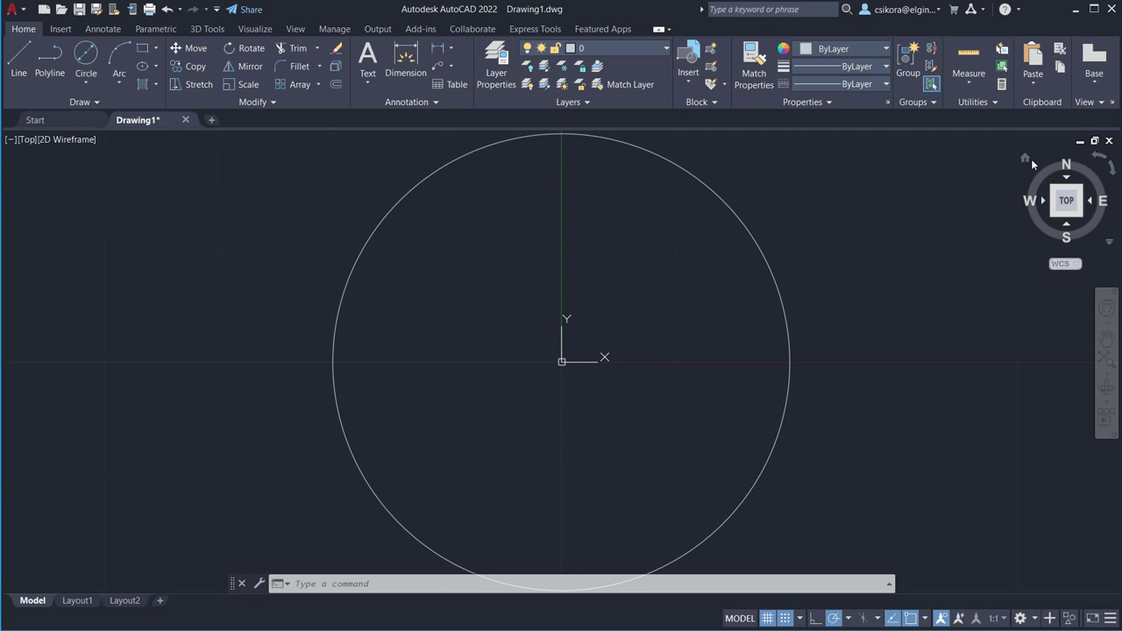
Set the model to the isometric home view and change its visual style to Shades of Gray.
drag(1030, 158, 1026, 159)
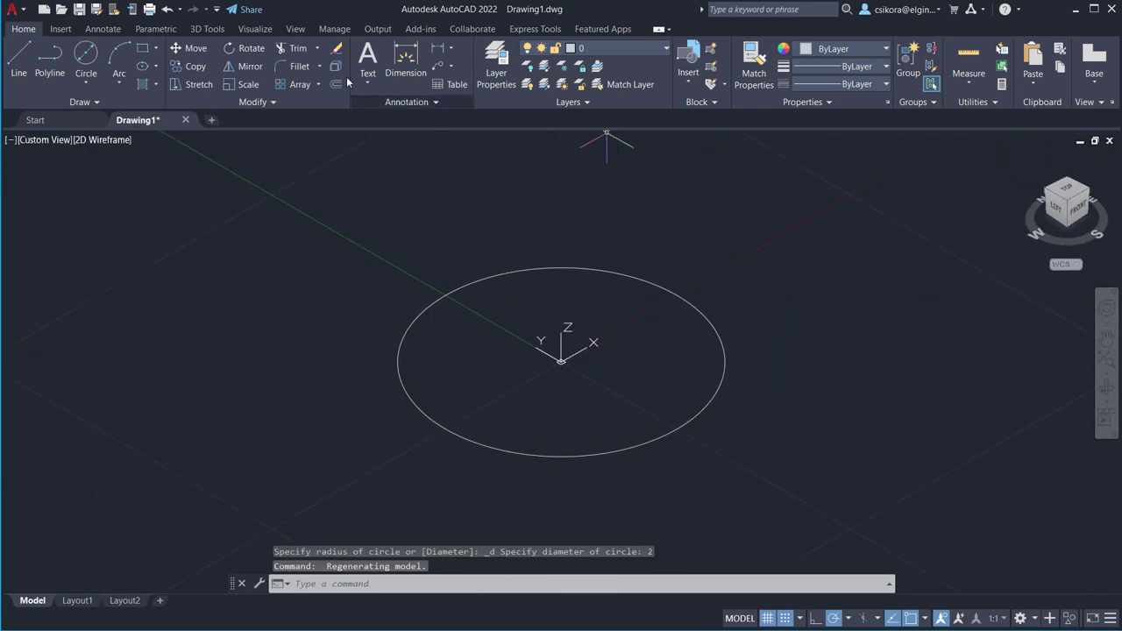
click(204, 31)
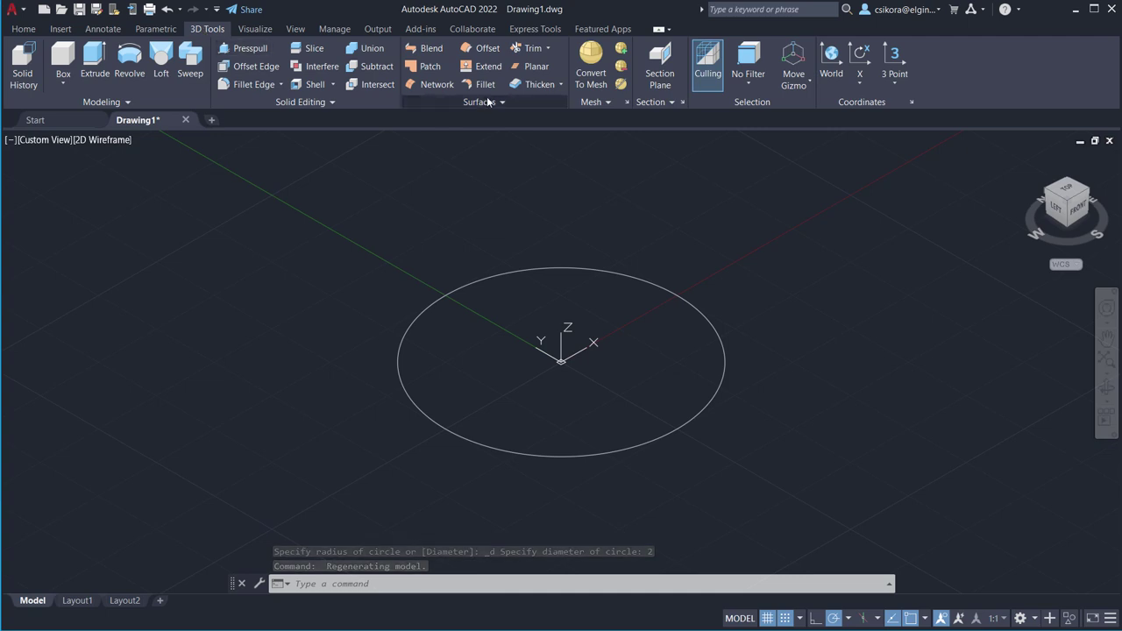
click(255, 28)
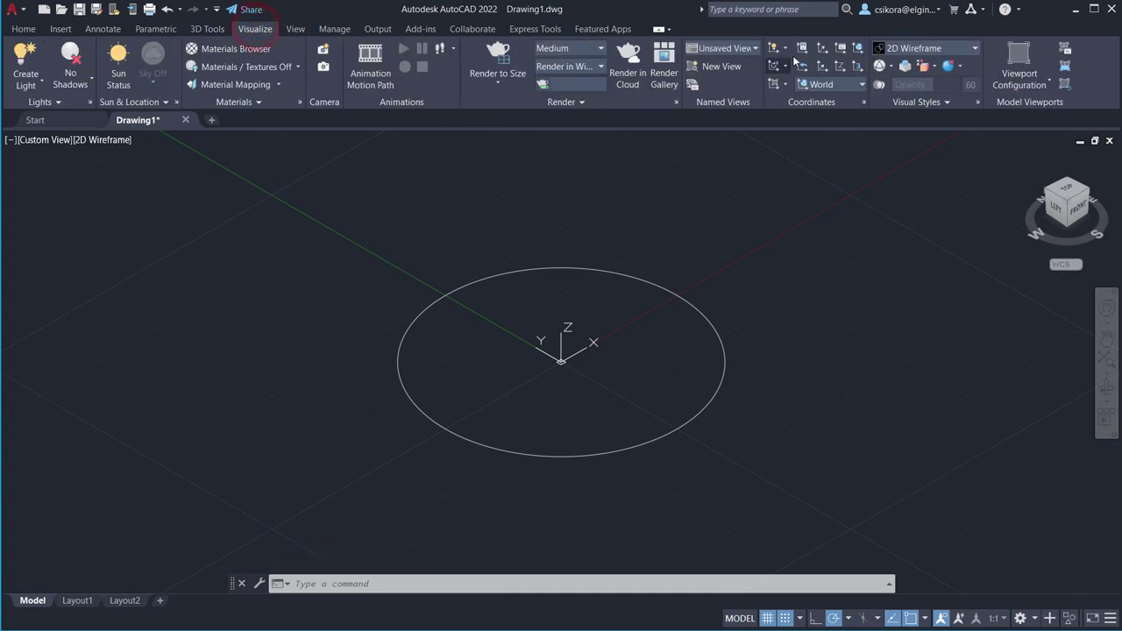
click(917, 49)
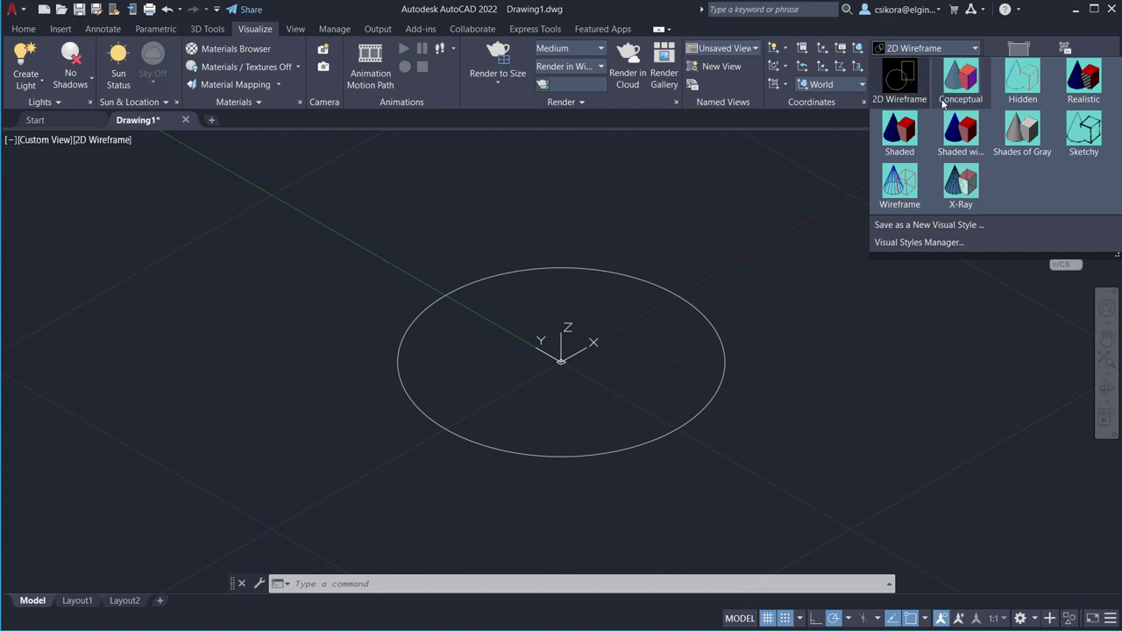
click(1019, 132)
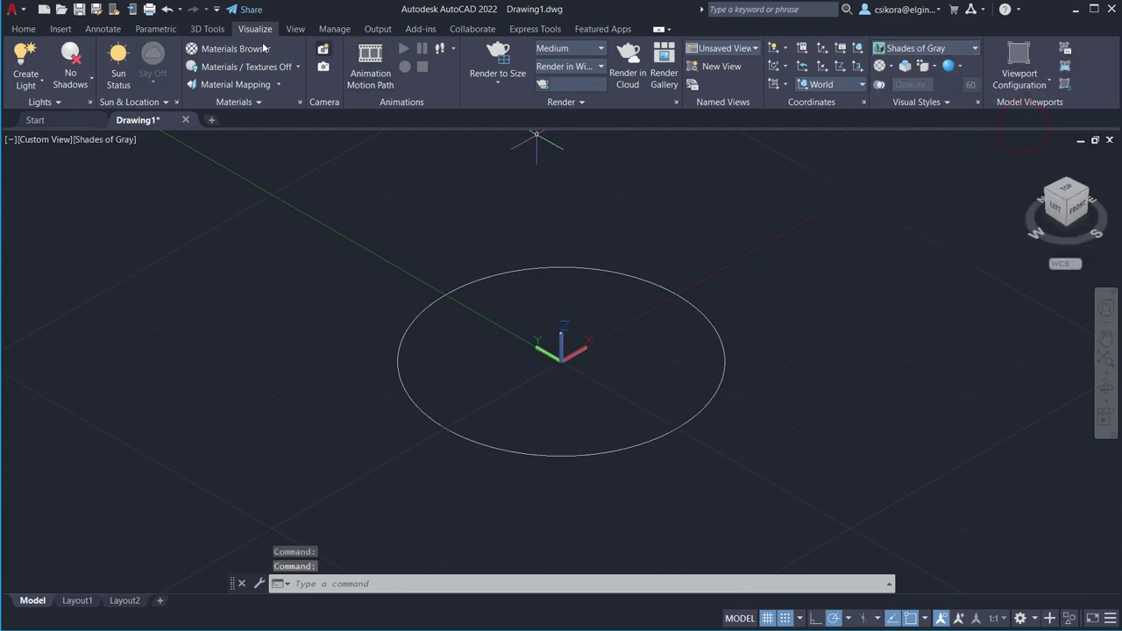
Presspull the circle upward to a height of 2.5 and show the whole cylinder in the home view.
click(207, 29)
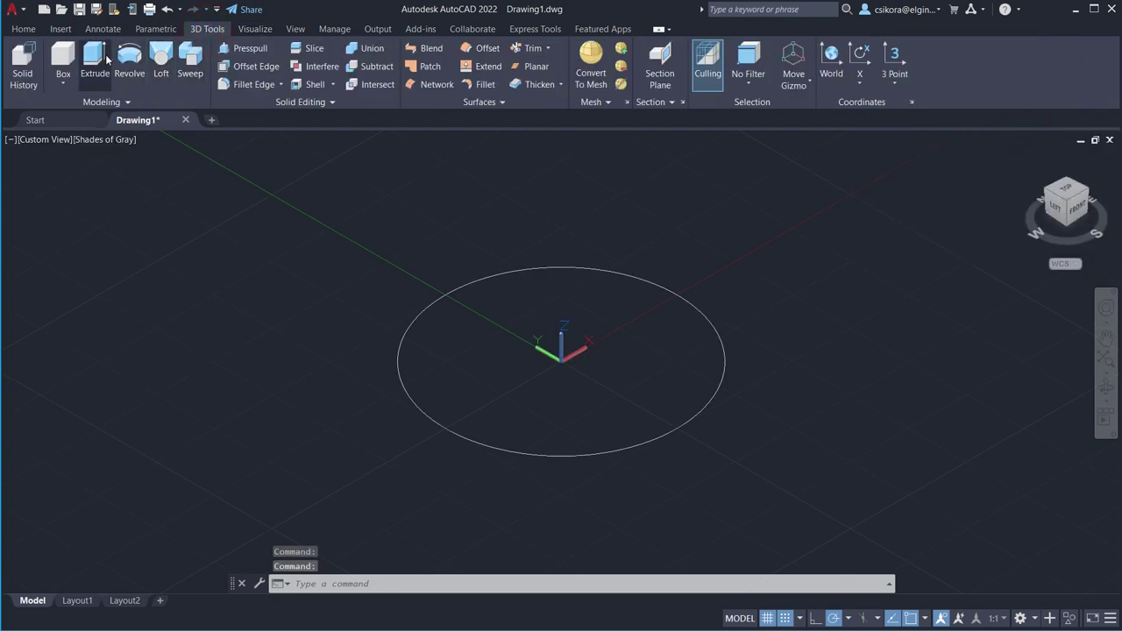
click(249, 48)
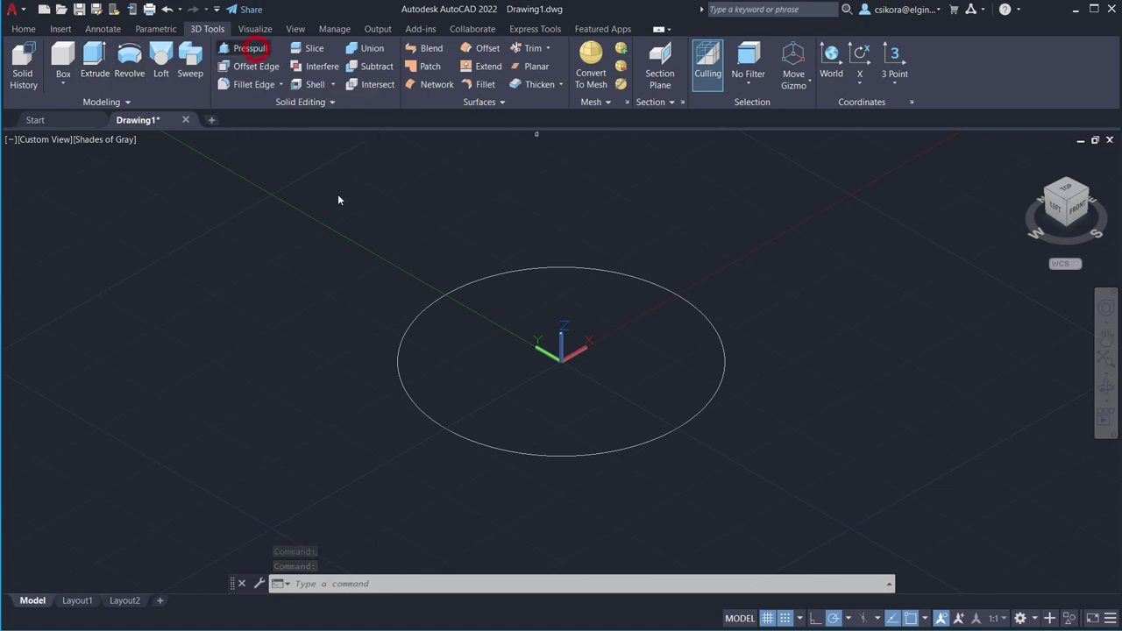
click(416, 359)
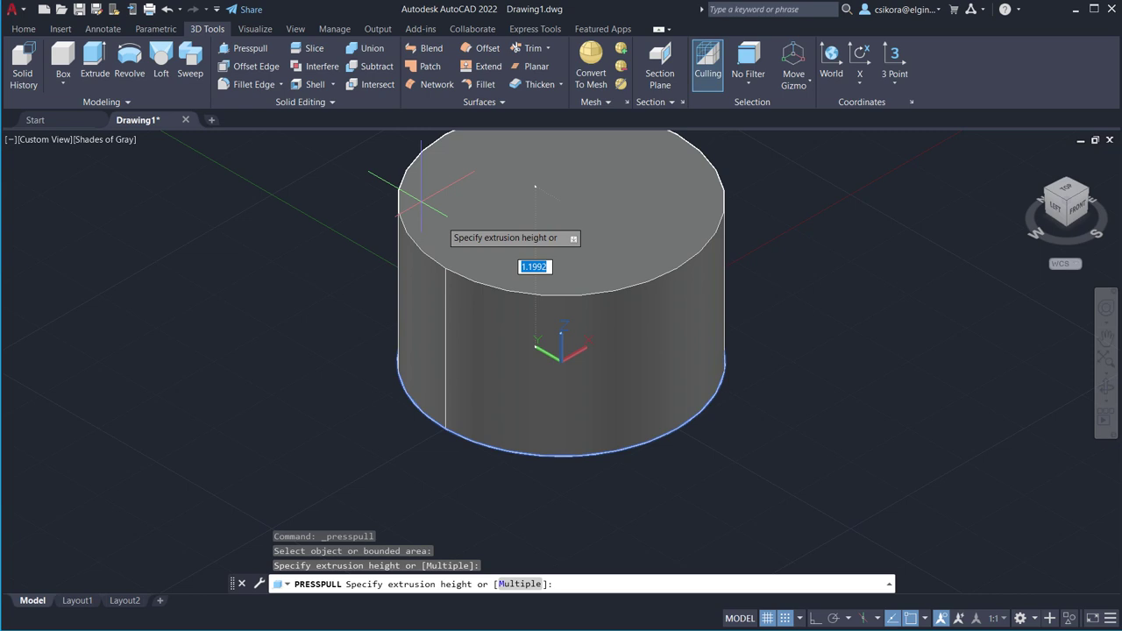
text(2.5)
key(Return)
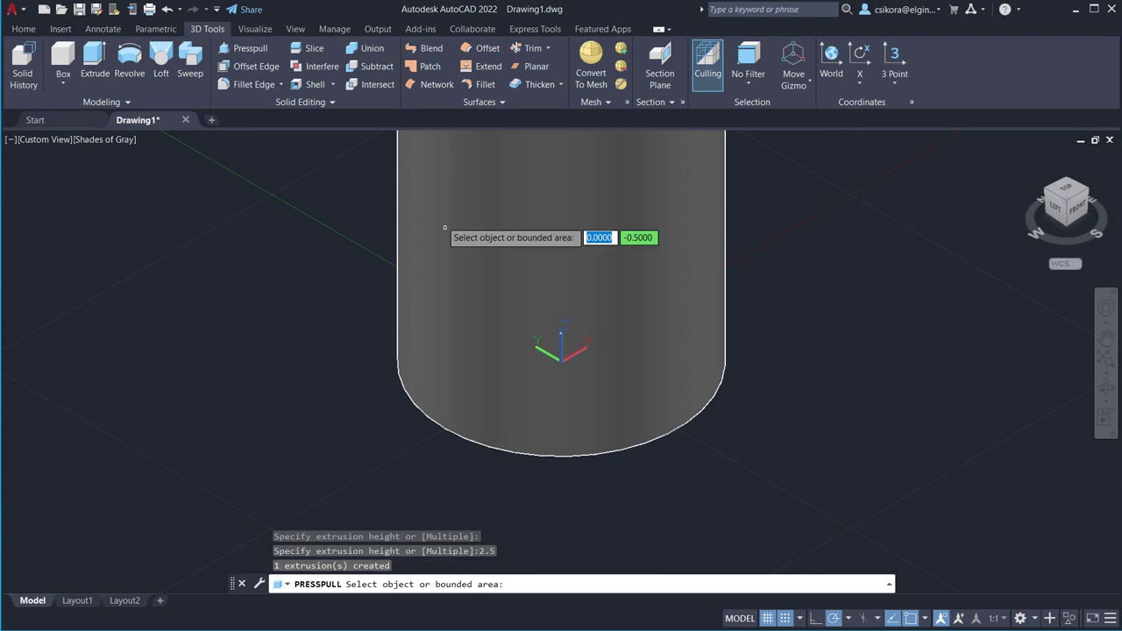
click(1027, 157)
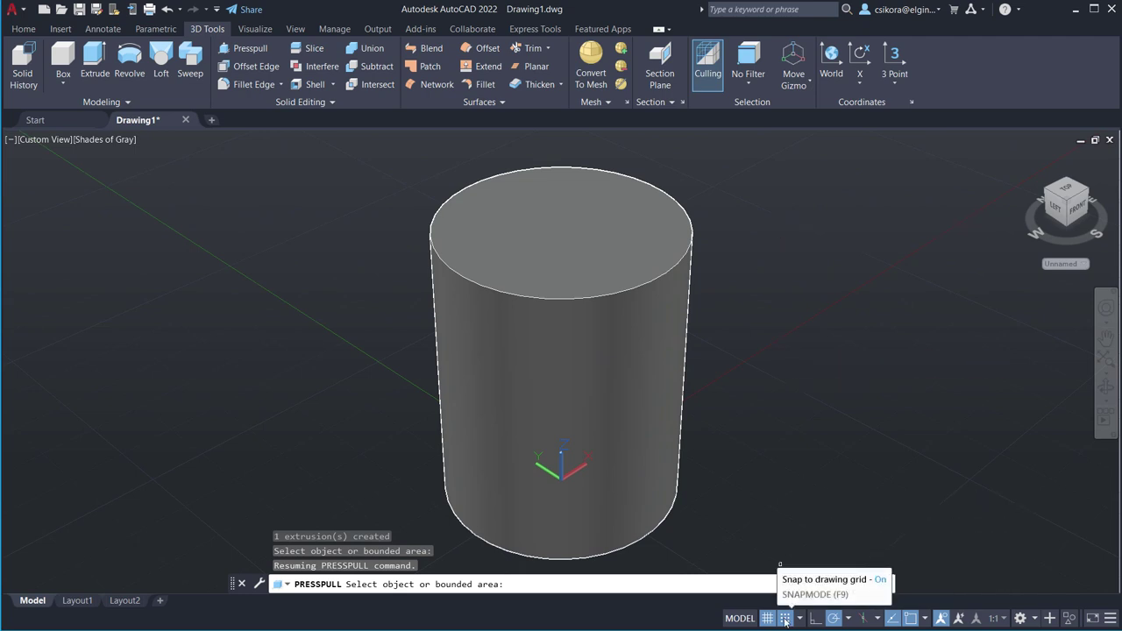
Turn off grid snap and draw a circle with a diameter of 1.5 centred on the cylinder's top face.
click(785, 619)
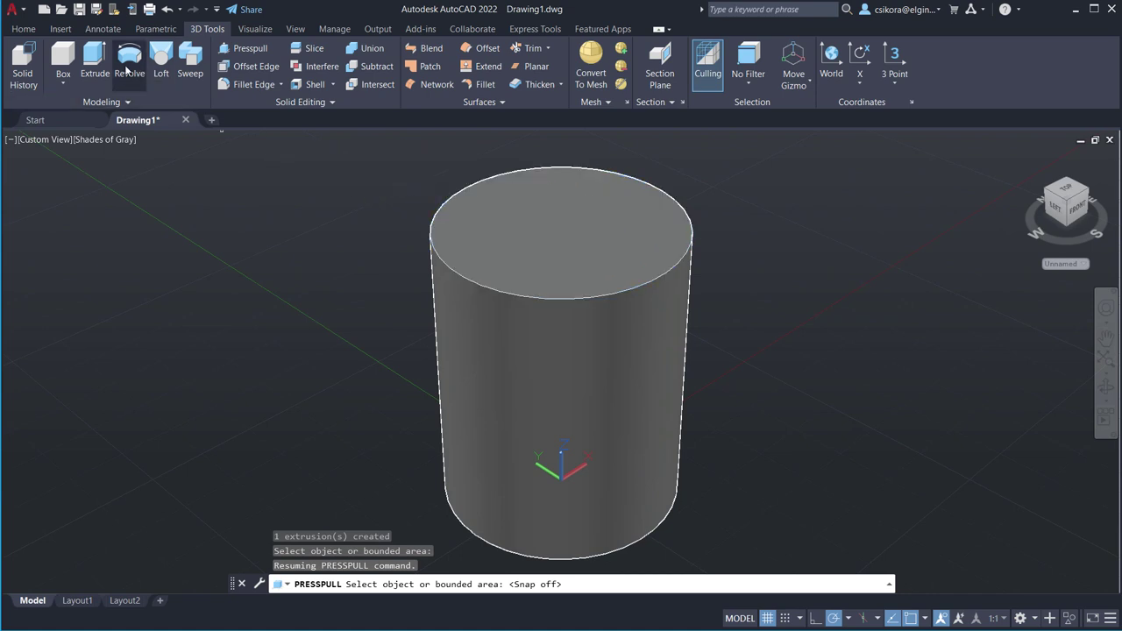
click(23, 29)
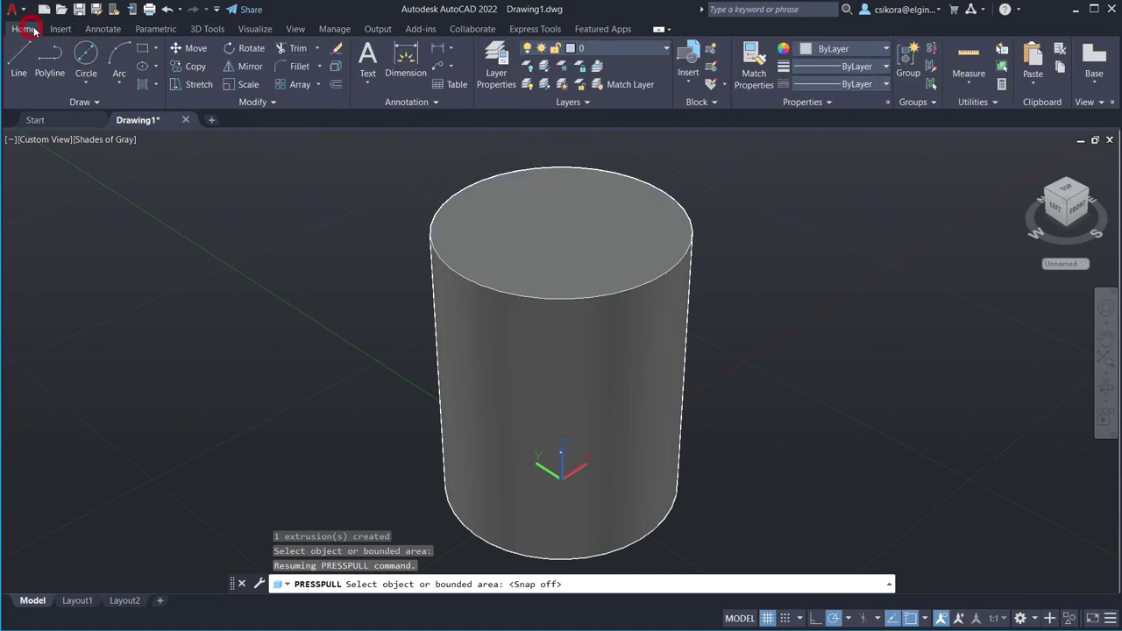
click(83, 84)
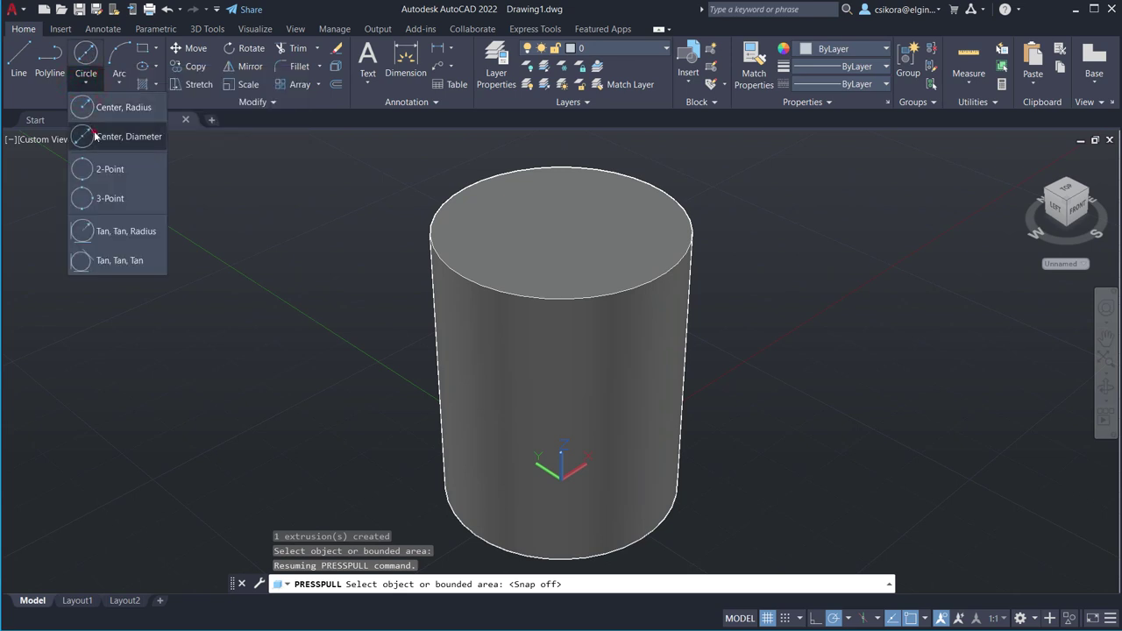
click(95, 136)
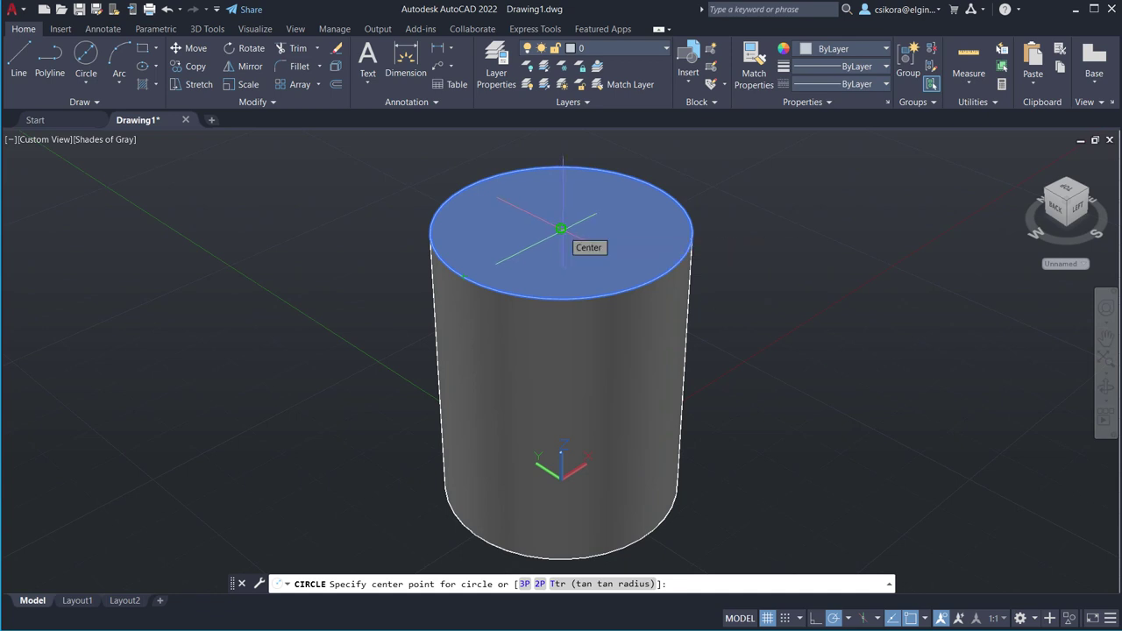
click(561, 229)
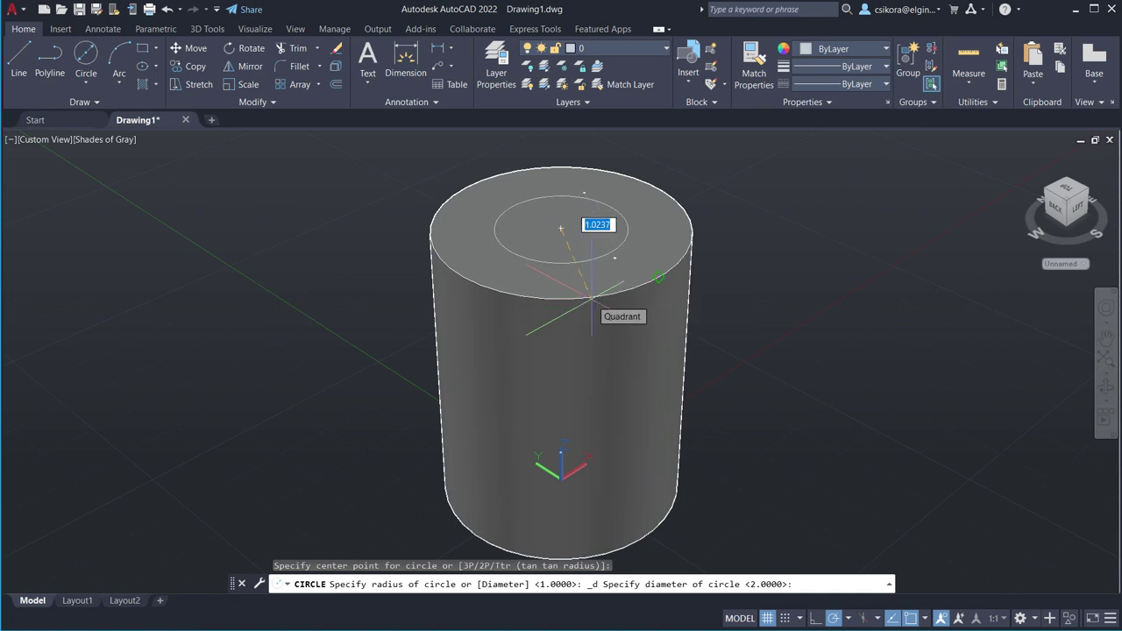
text(1.5)
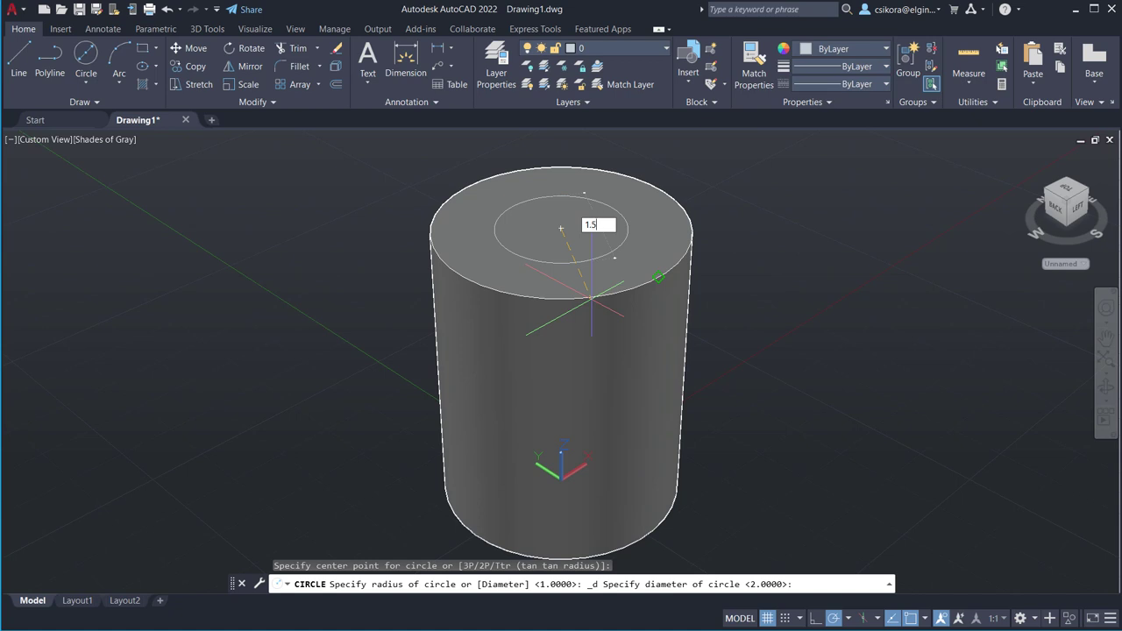
key(Return)
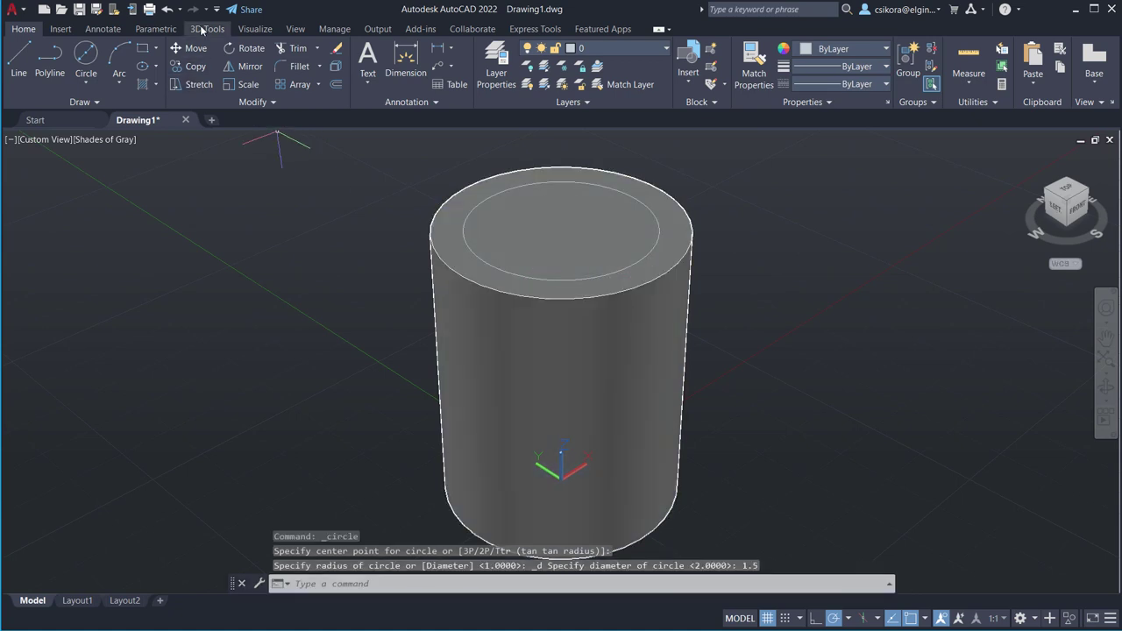
Presspull the area inside the smaller circle upward by 0.5 to form the bottle neck.
click(207, 29)
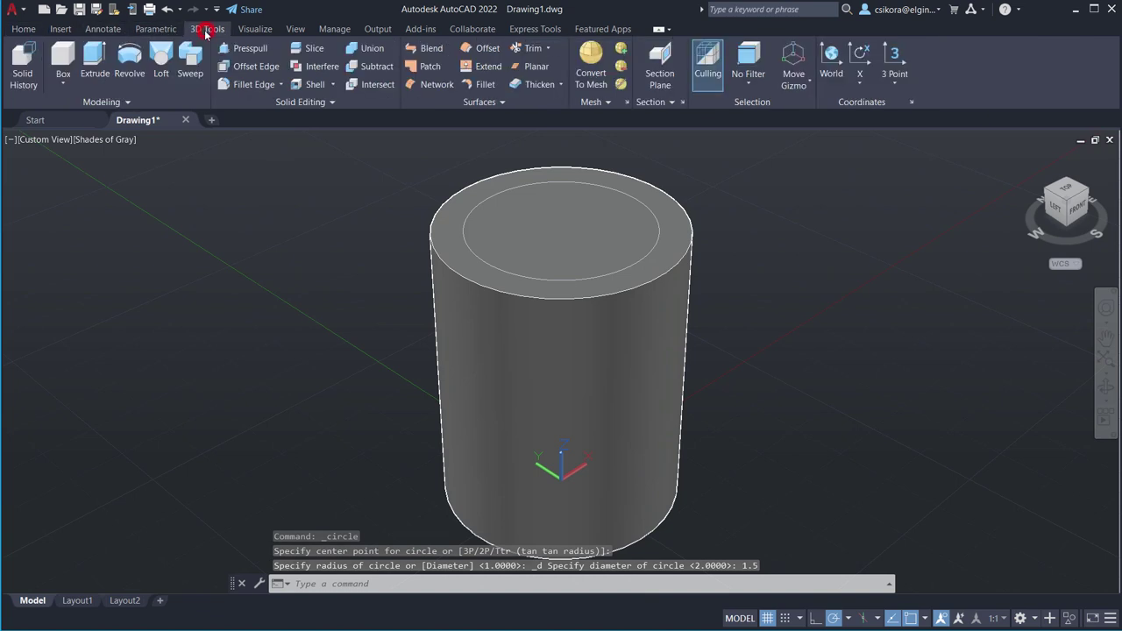
click(250, 48)
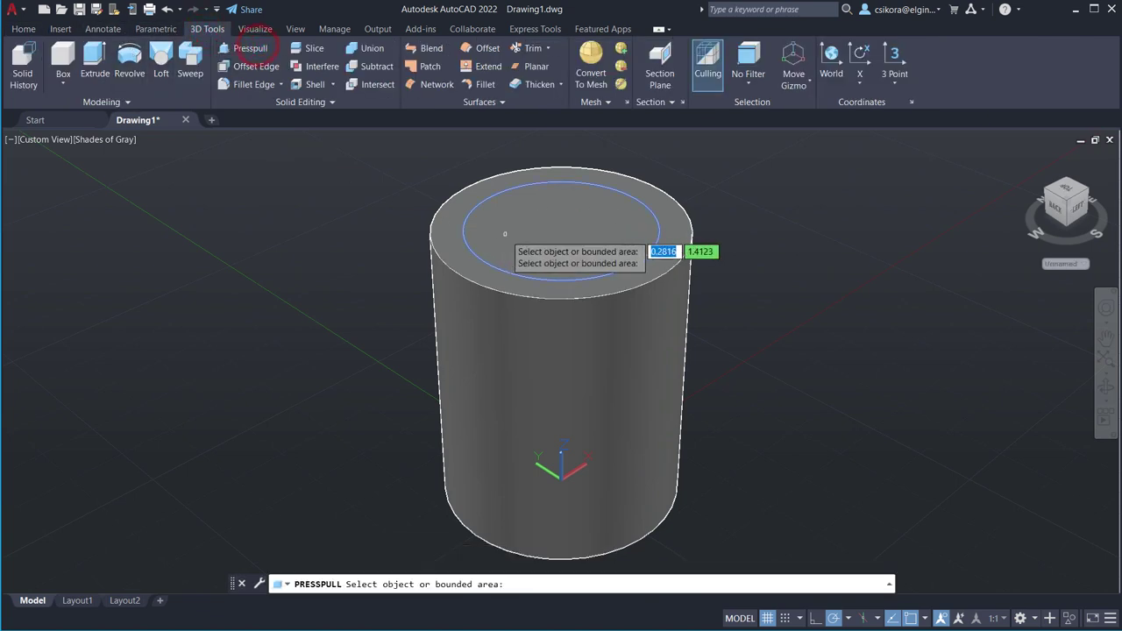
click(521, 237)
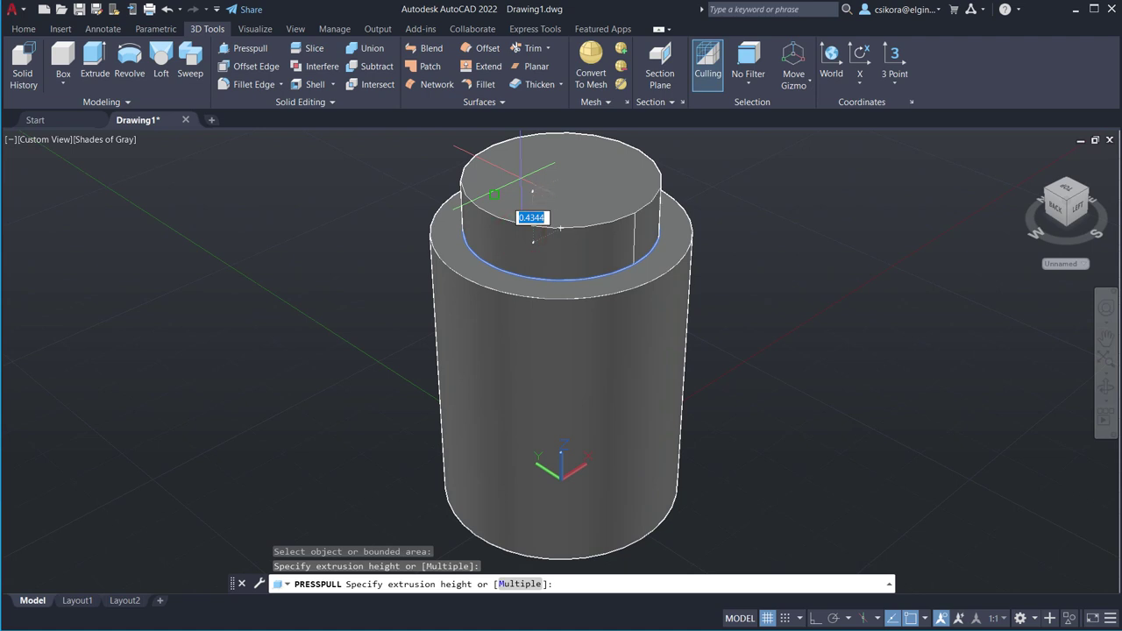
key(BackSpace)
text(.5)
key(Return)
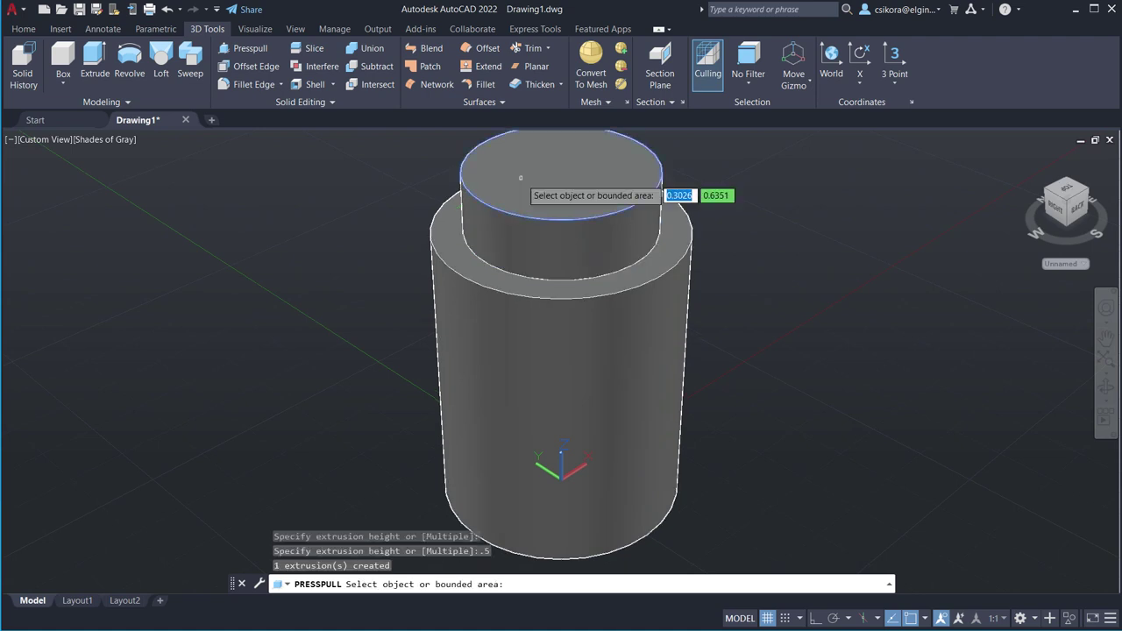
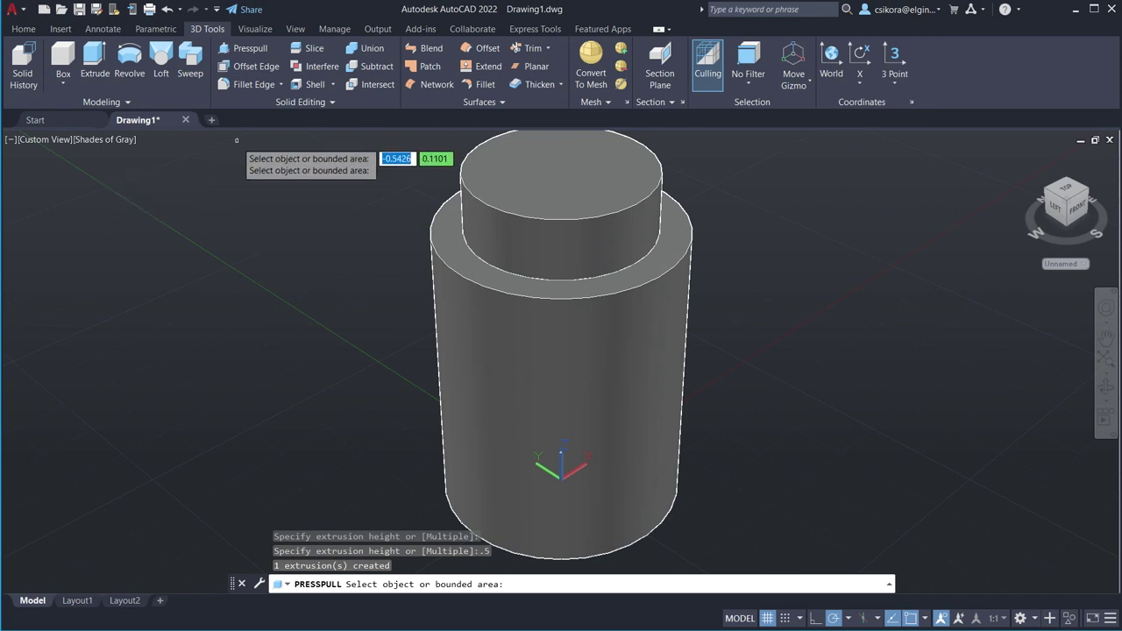
Fillet the body's bottom edge, its upper outer edge and the edge at the base of the neck with a radius of 0.1.
click(250, 83)
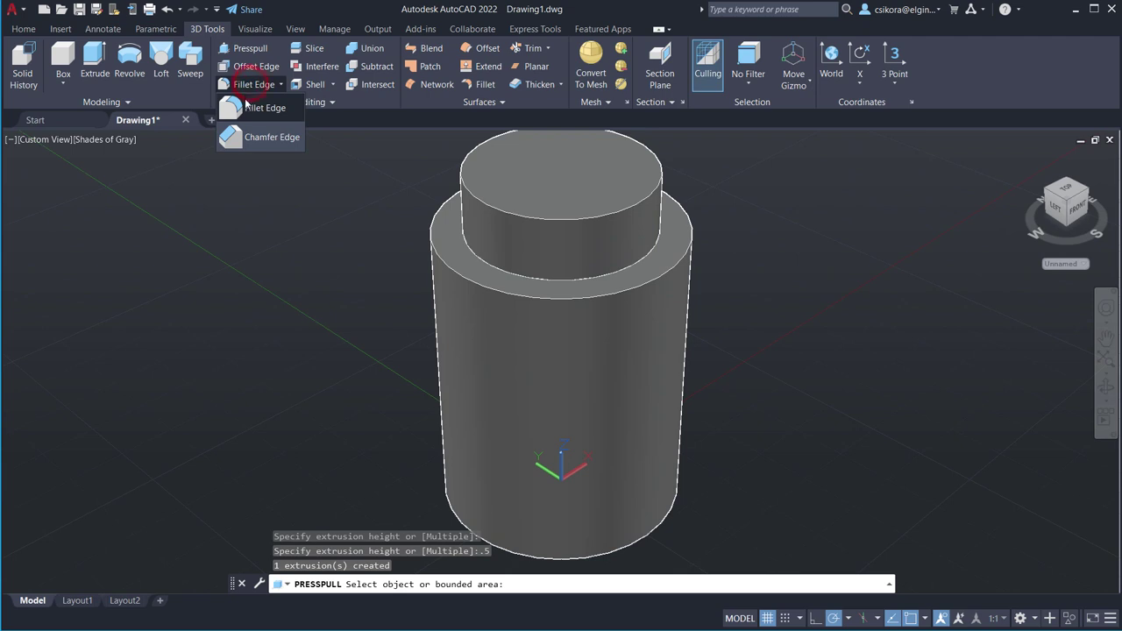
click(243, 106)
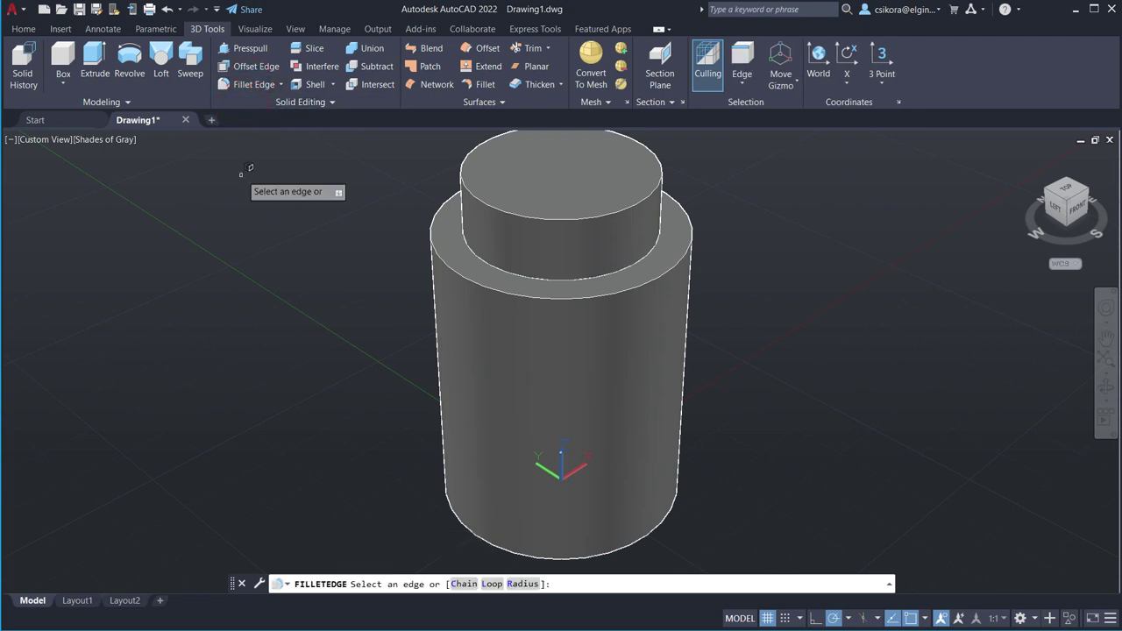
click(521, 585)
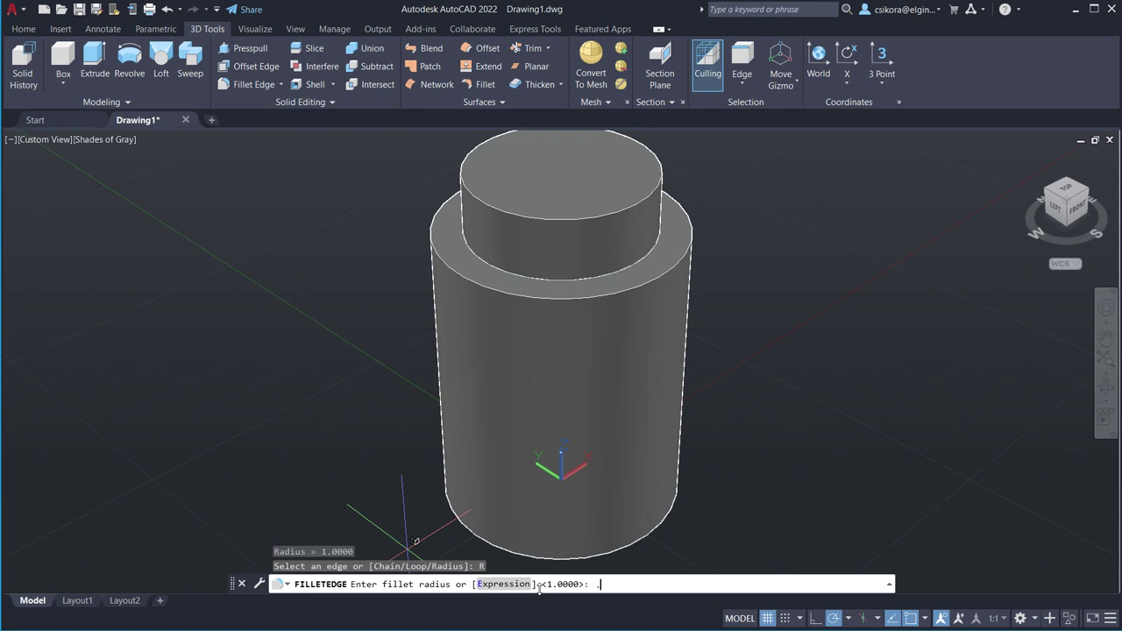
key(Return)
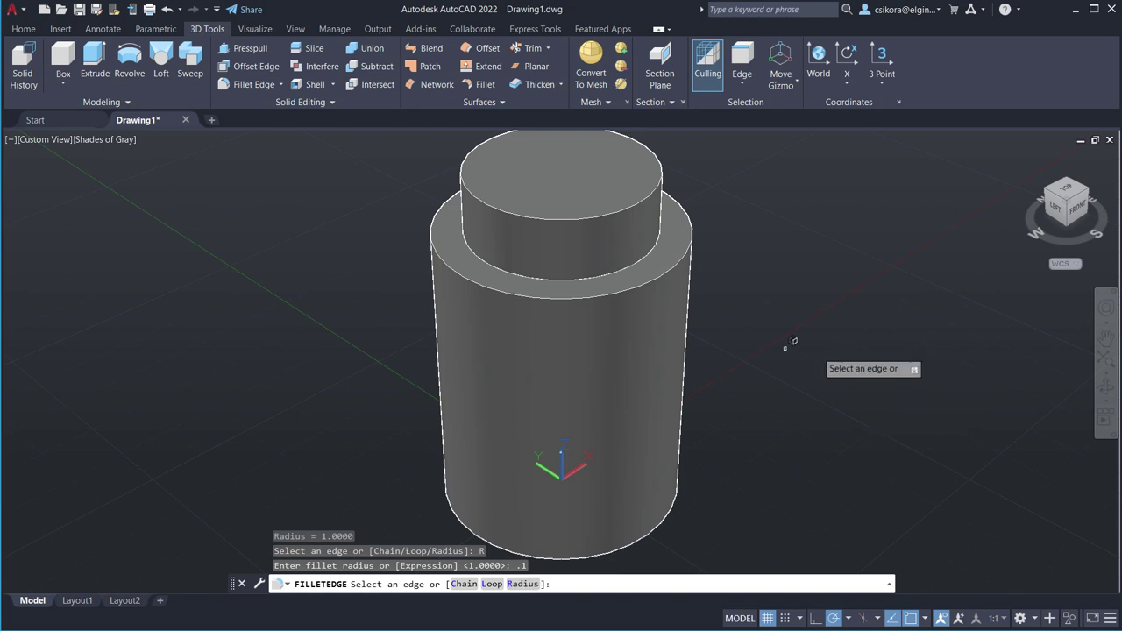
click(647, 537)
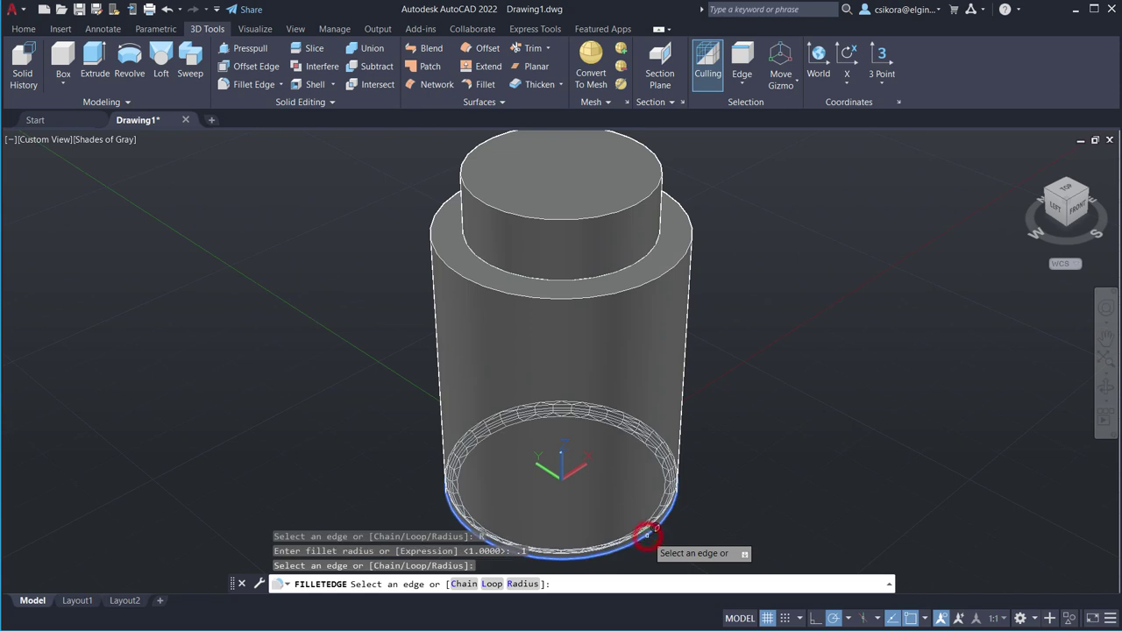
click(619, 295)
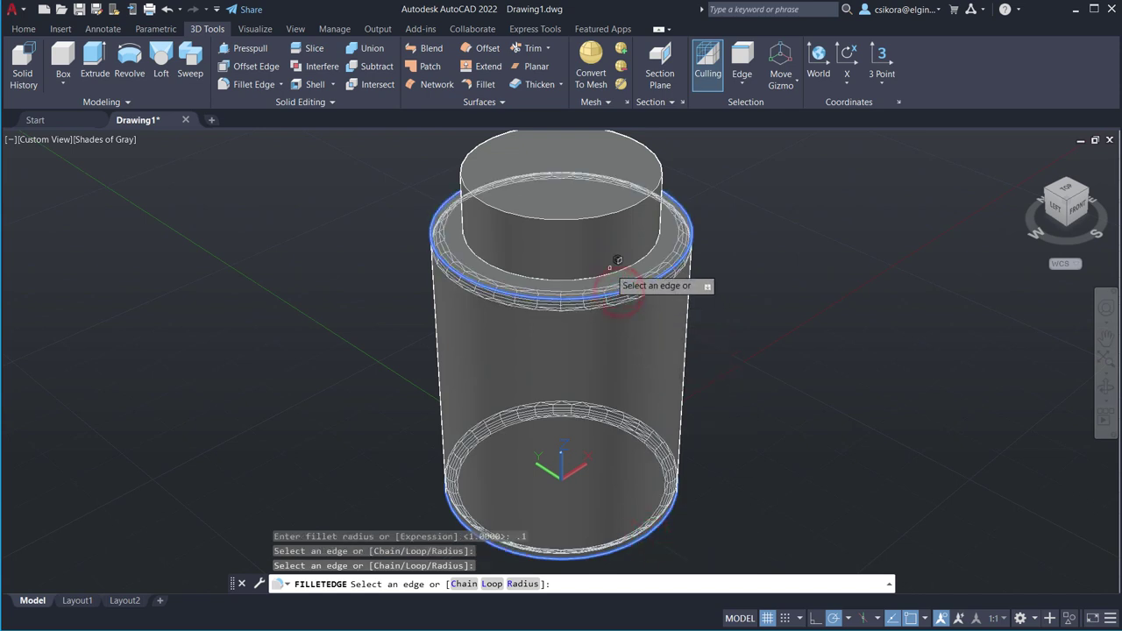
click(615, 267)
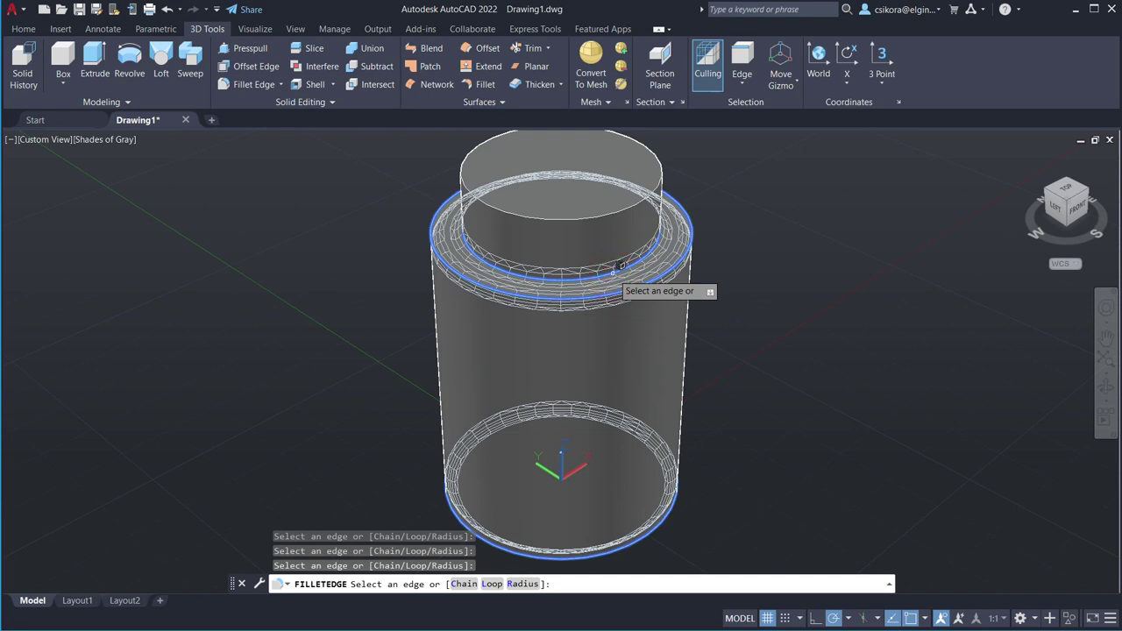
key(Return)
key(Return)
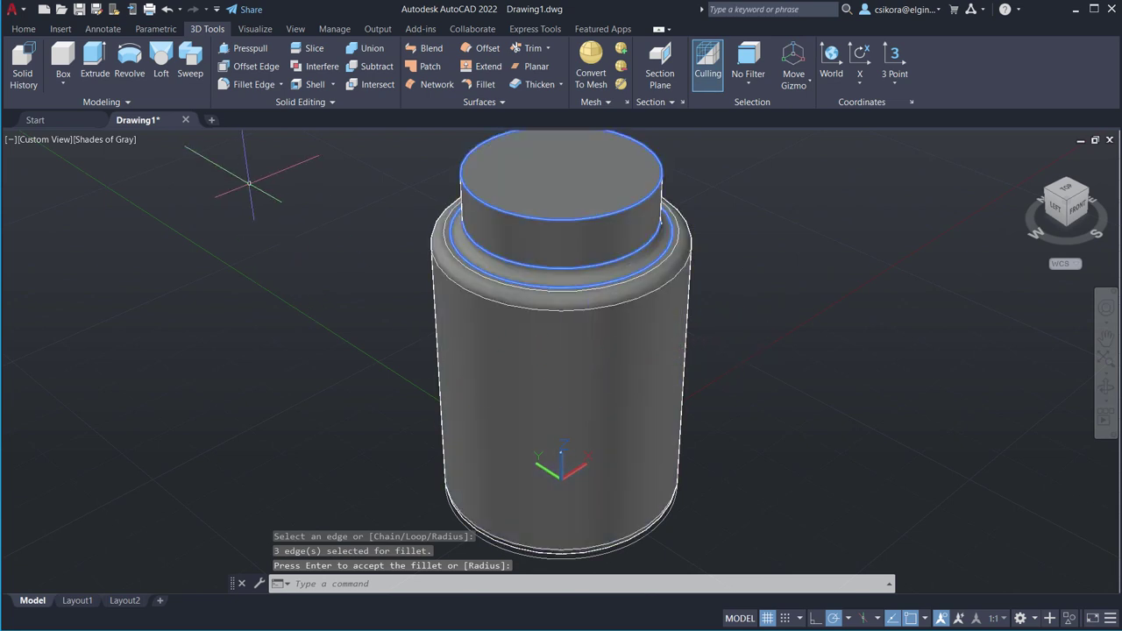
Shell the bottle solid with a 0.1 offset distance, removing only the neck's top face so the bottle is open.
click(298, 84)
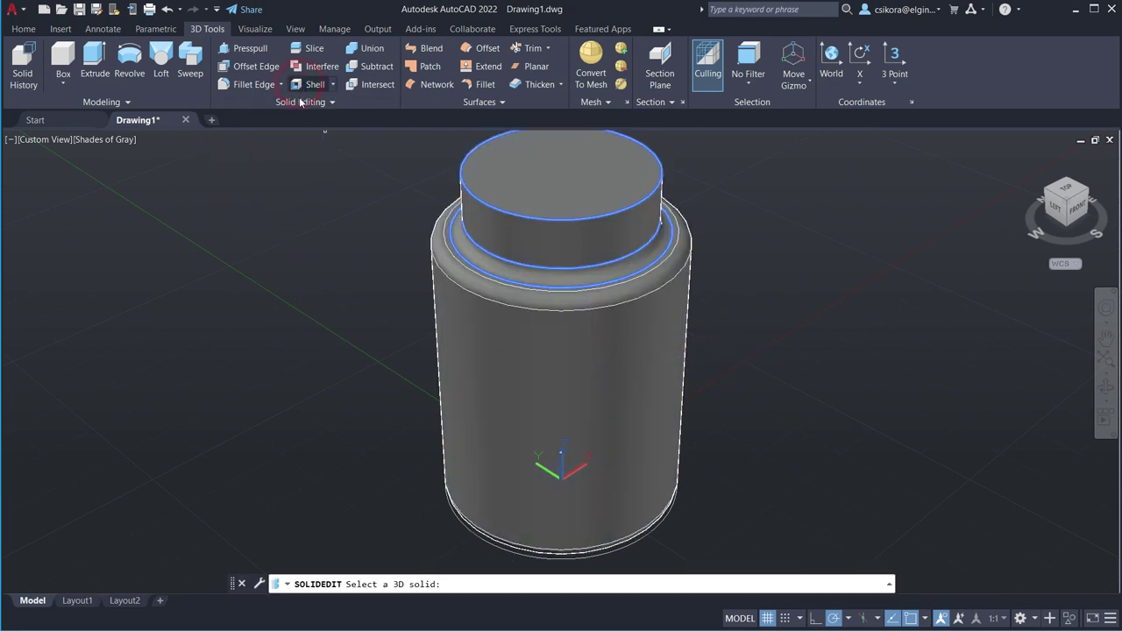
click(568, 176)
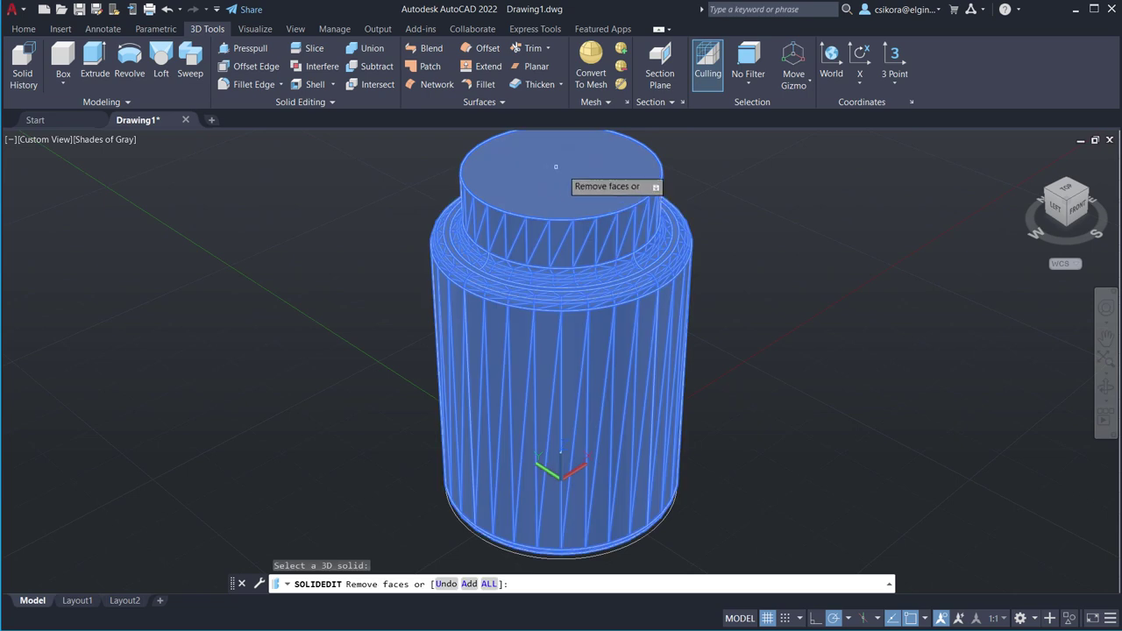
click(556, 168)
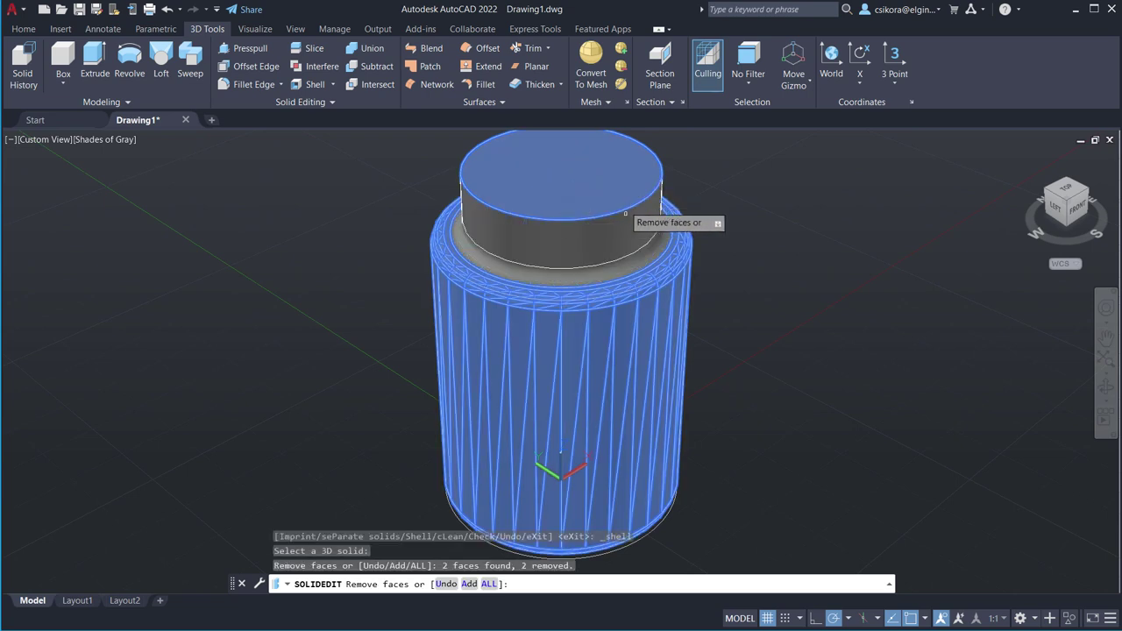
scroll(552, 368, down, 2)
scroll(613, 254, up, 1)
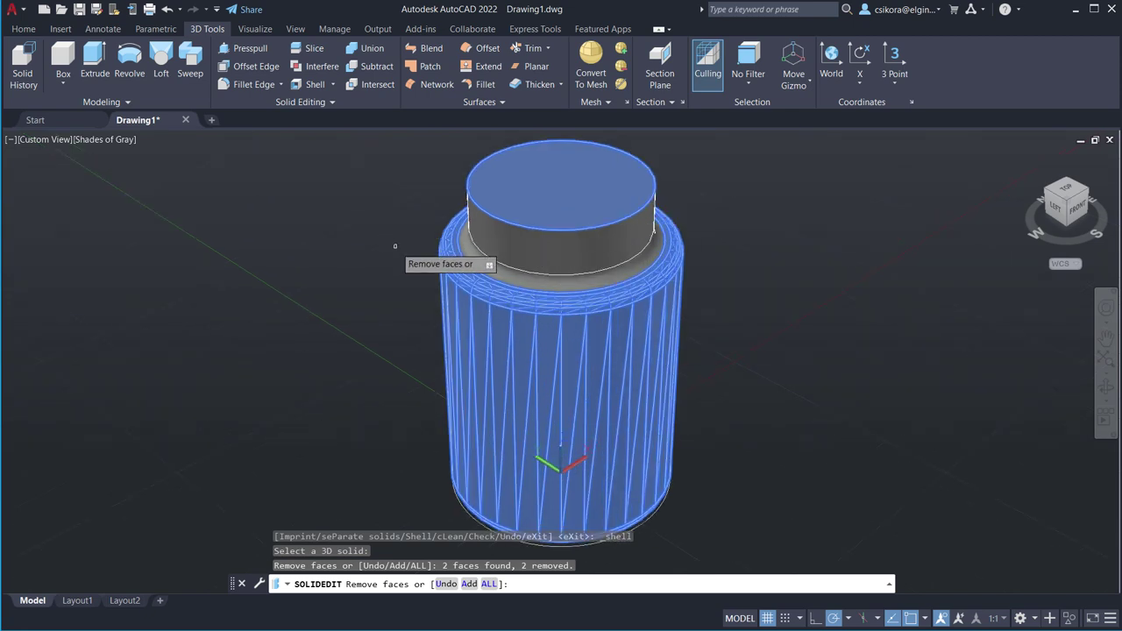
click(445, 584)
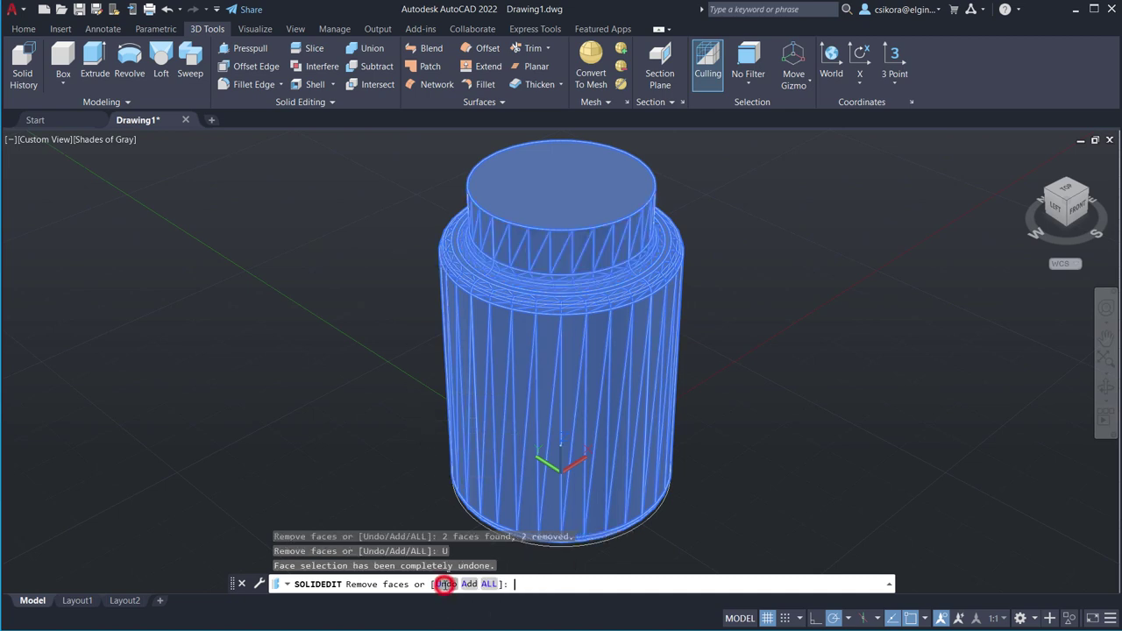
click(581, 210)
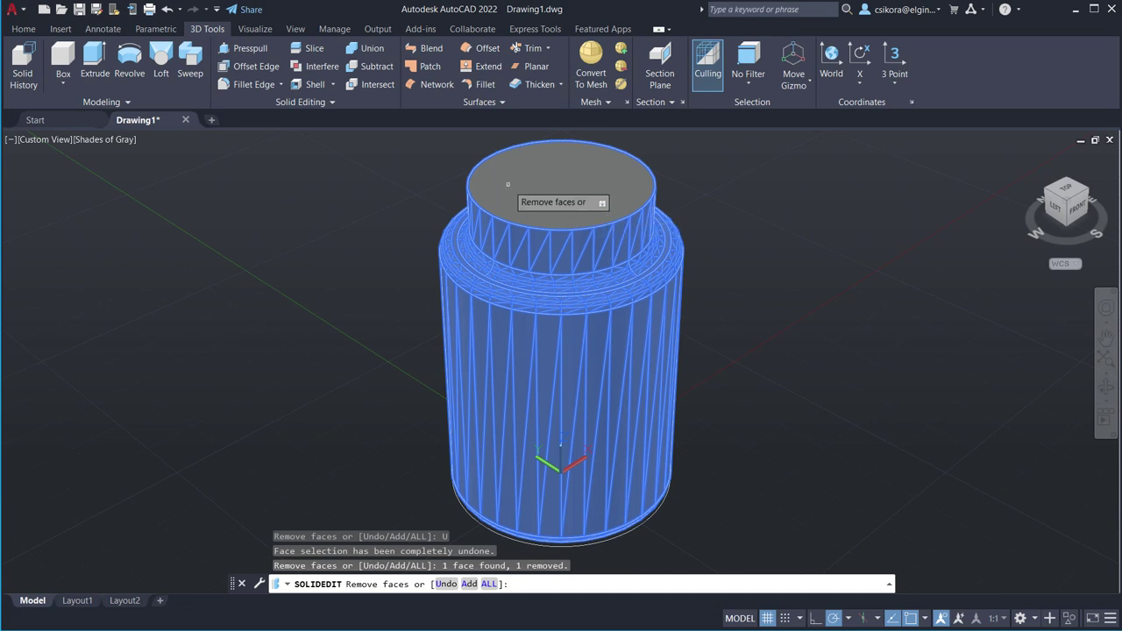
key(Return)
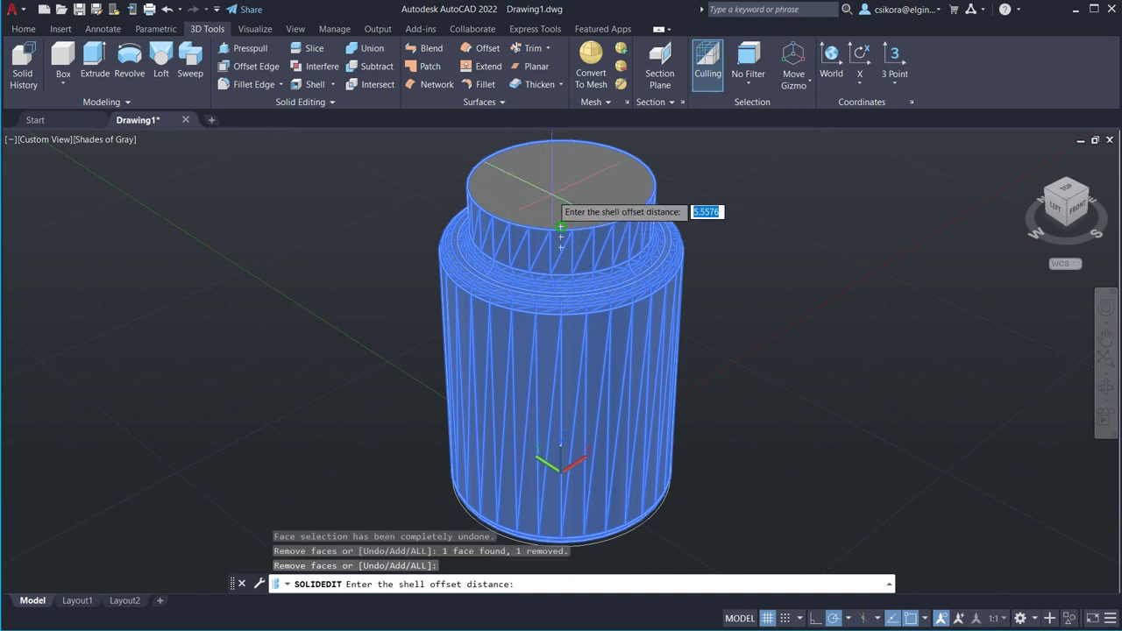
key(Return)
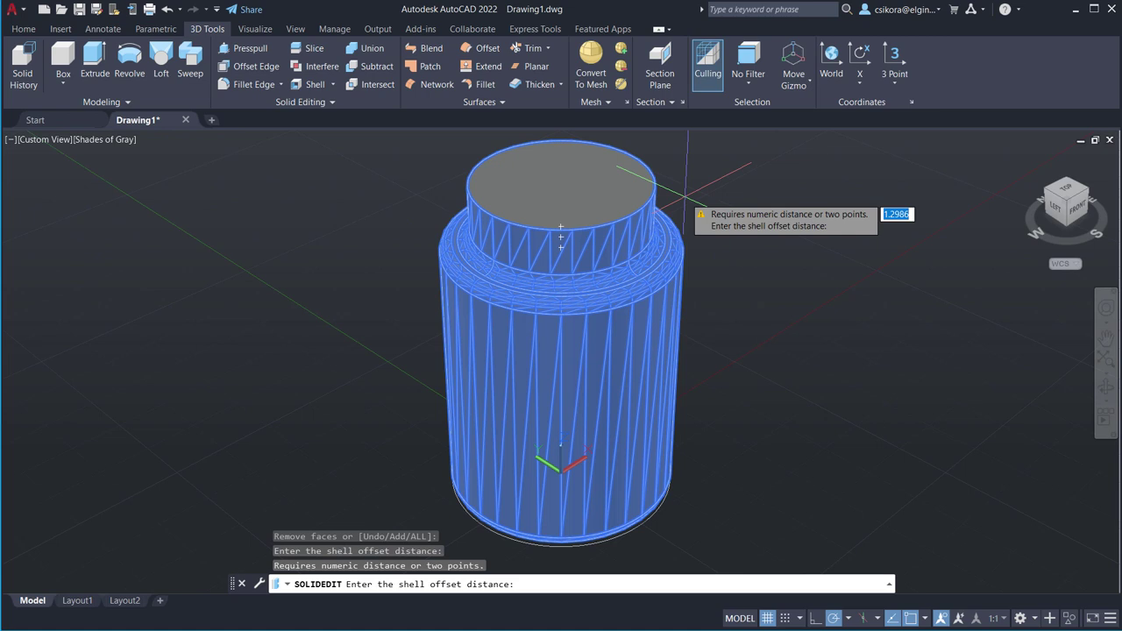
text(.1)
key(Return)
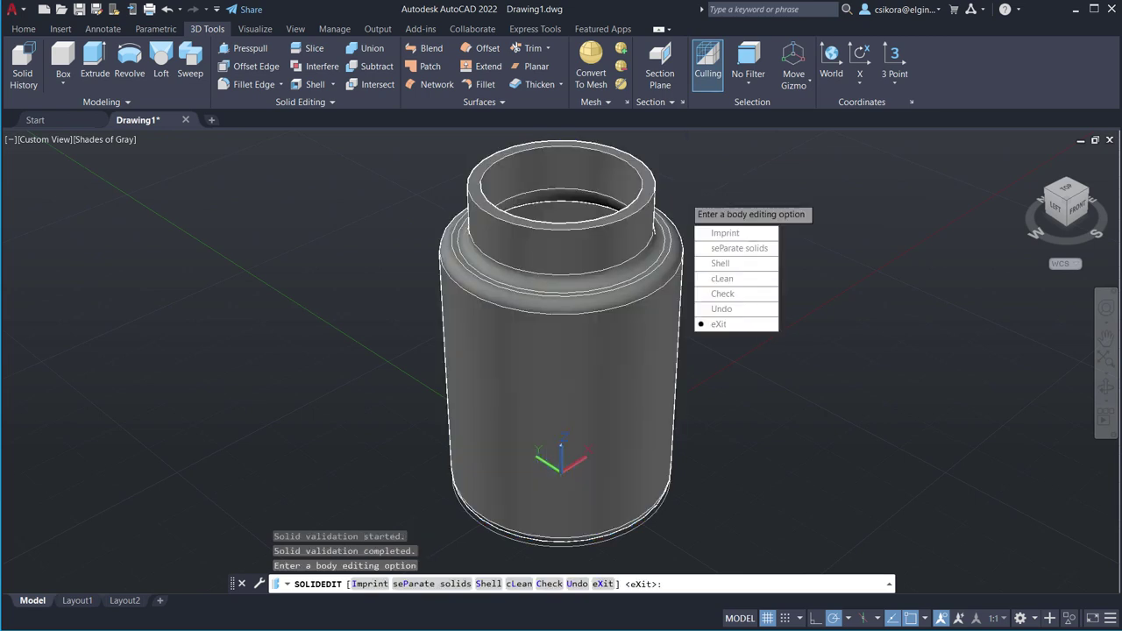
key(Return)
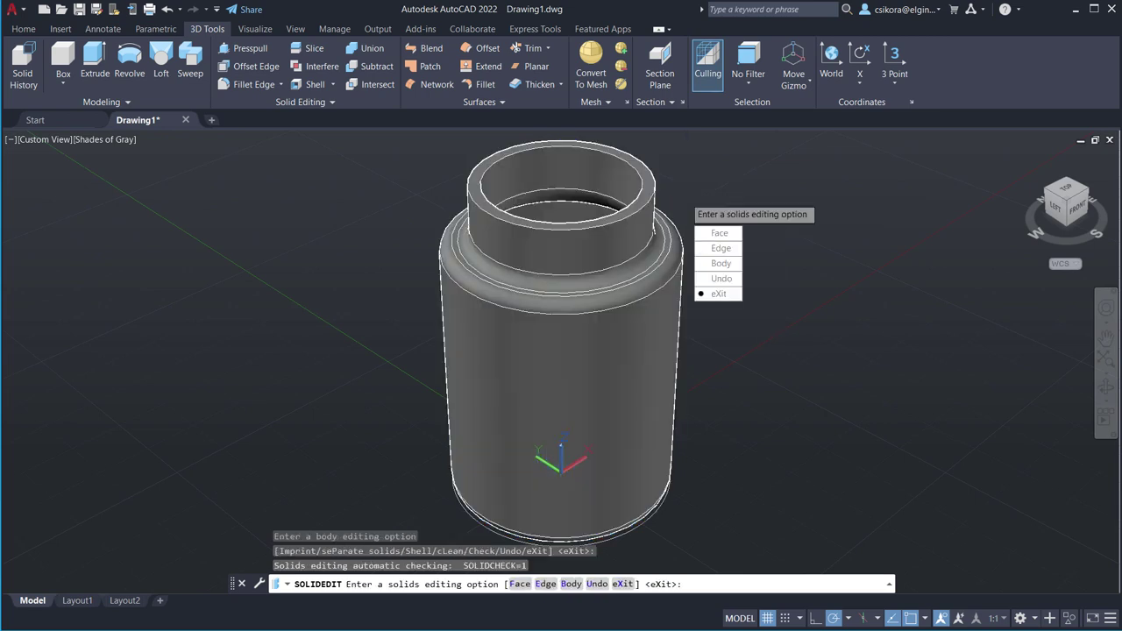
key(Return)
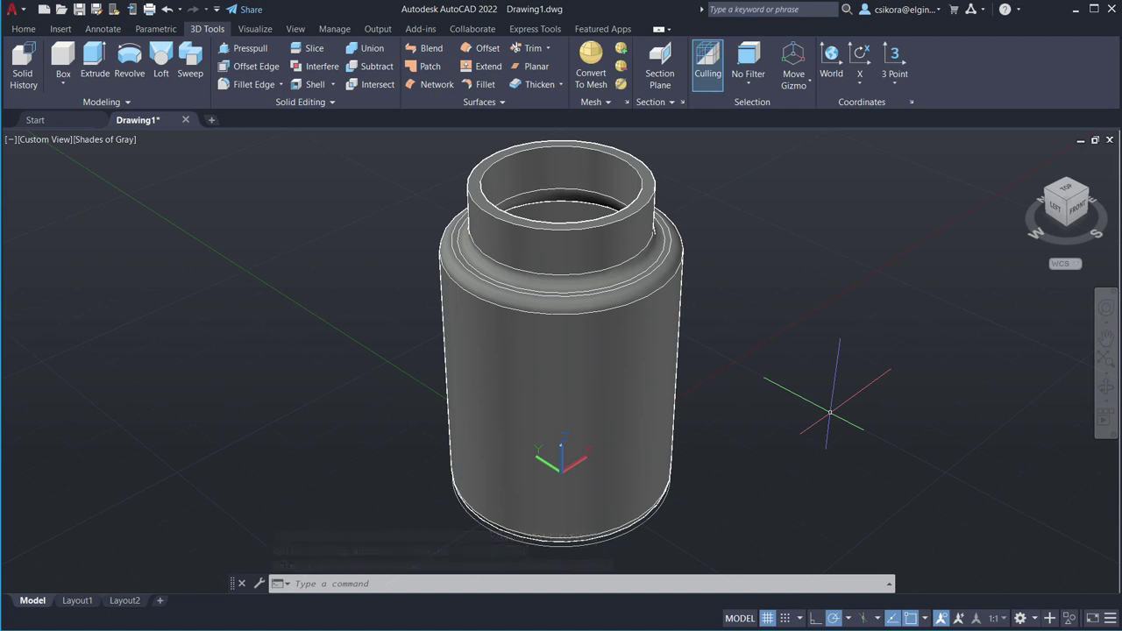
Create a new layer named BOTTLE in the Layer Properties Manager.
scroll(792, 414, down, 2)
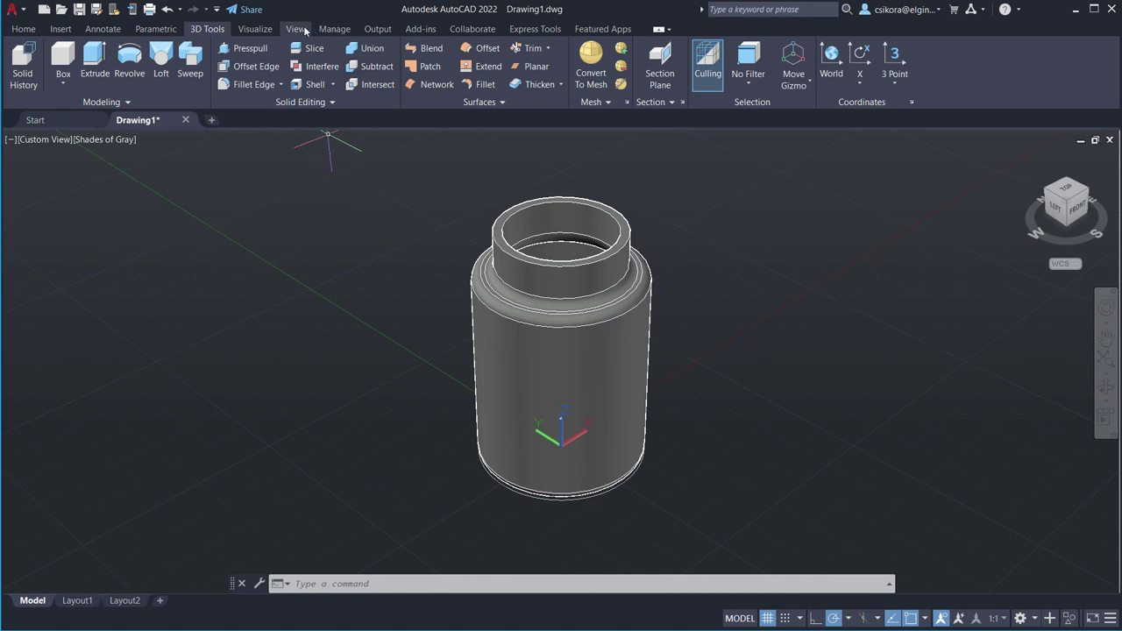
click(25, 29)
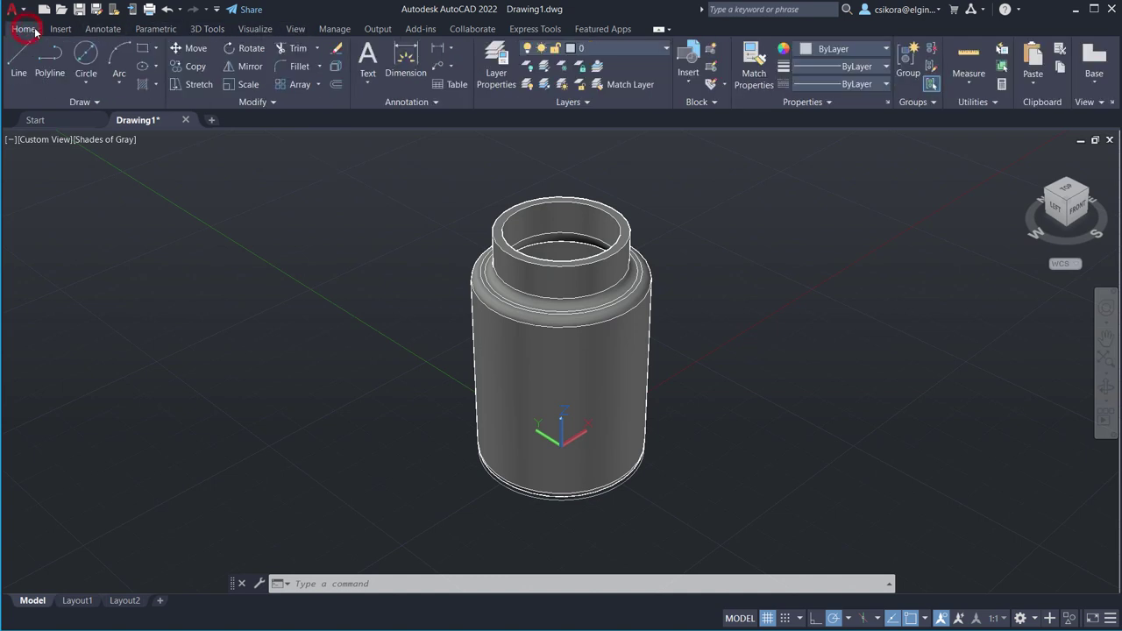
click(495, 65)
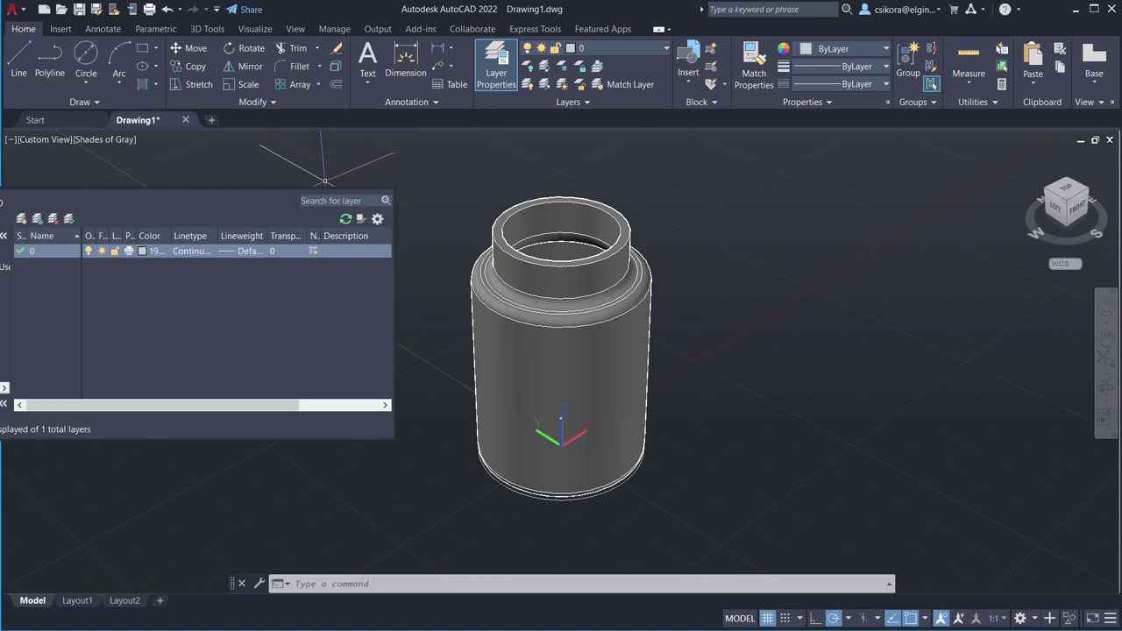
drag(107, 238, 100, 292)
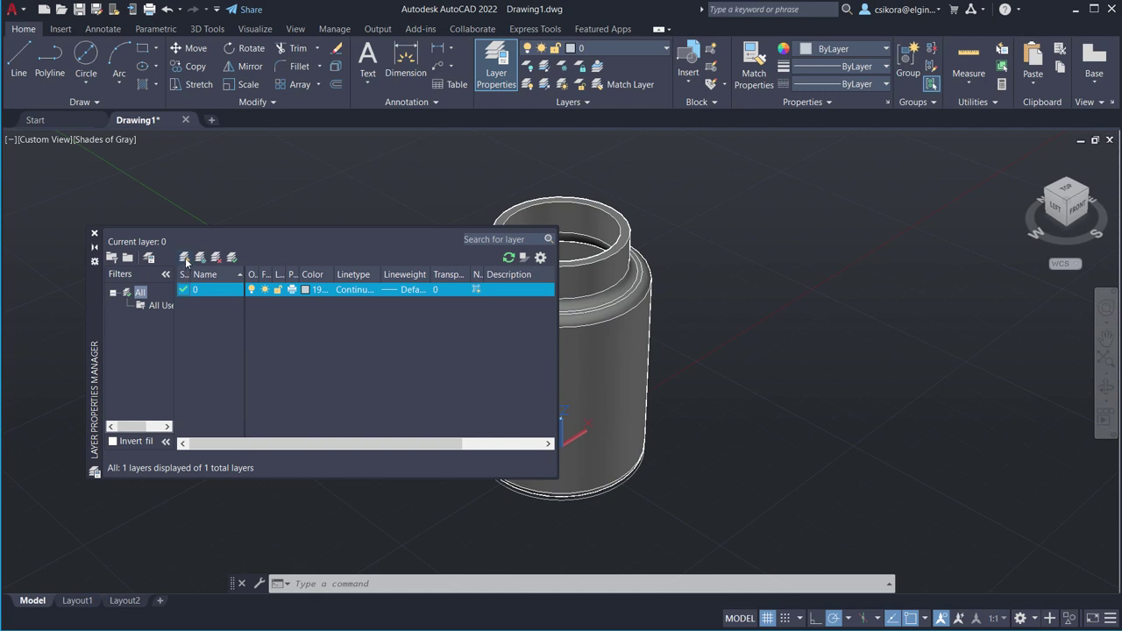
click(196, 294)
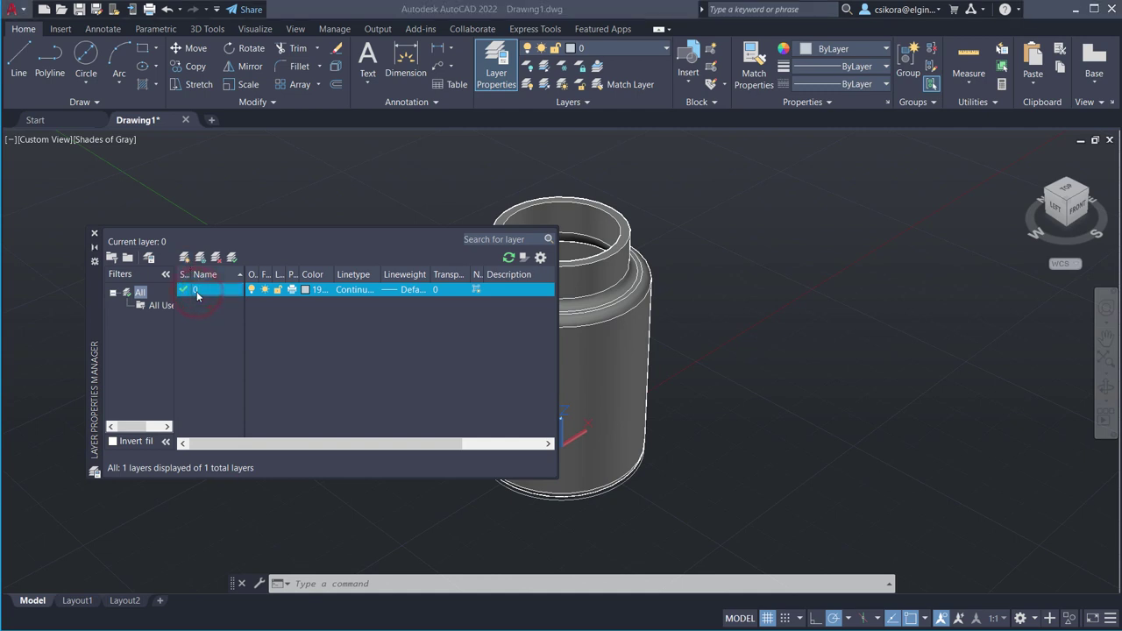
click(202, 342)
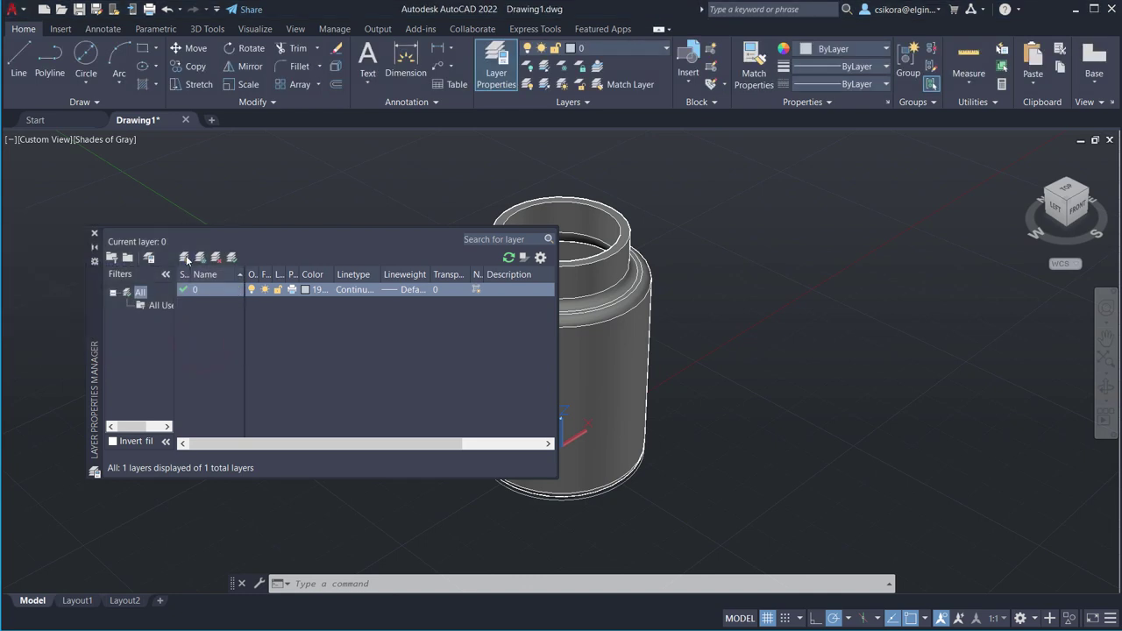
click(185, 258)
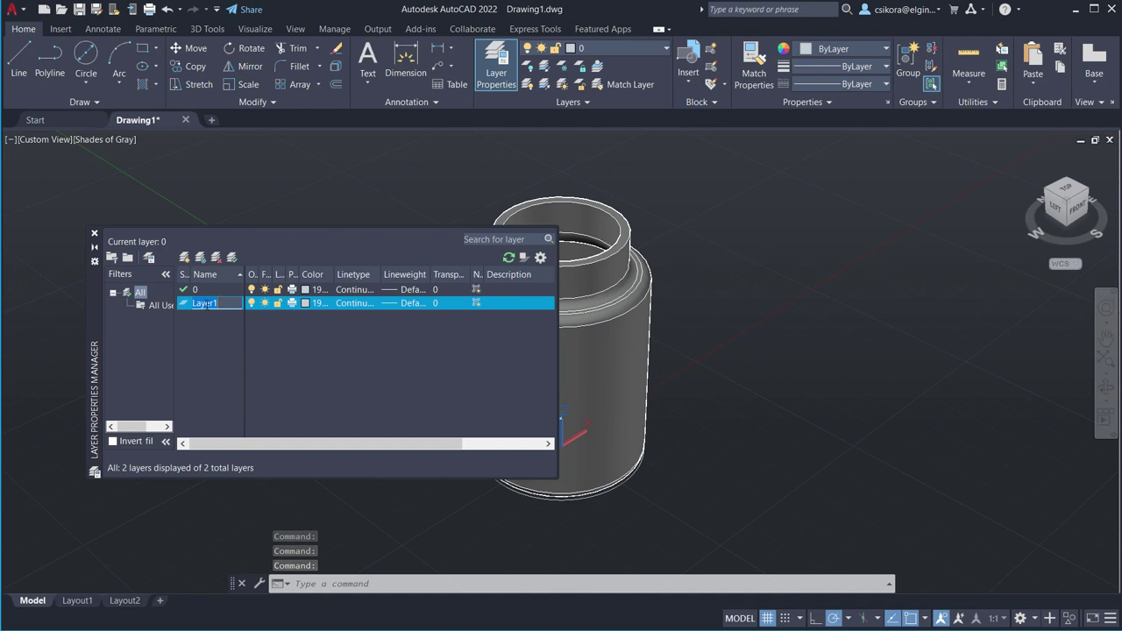
text(BOTTLE)
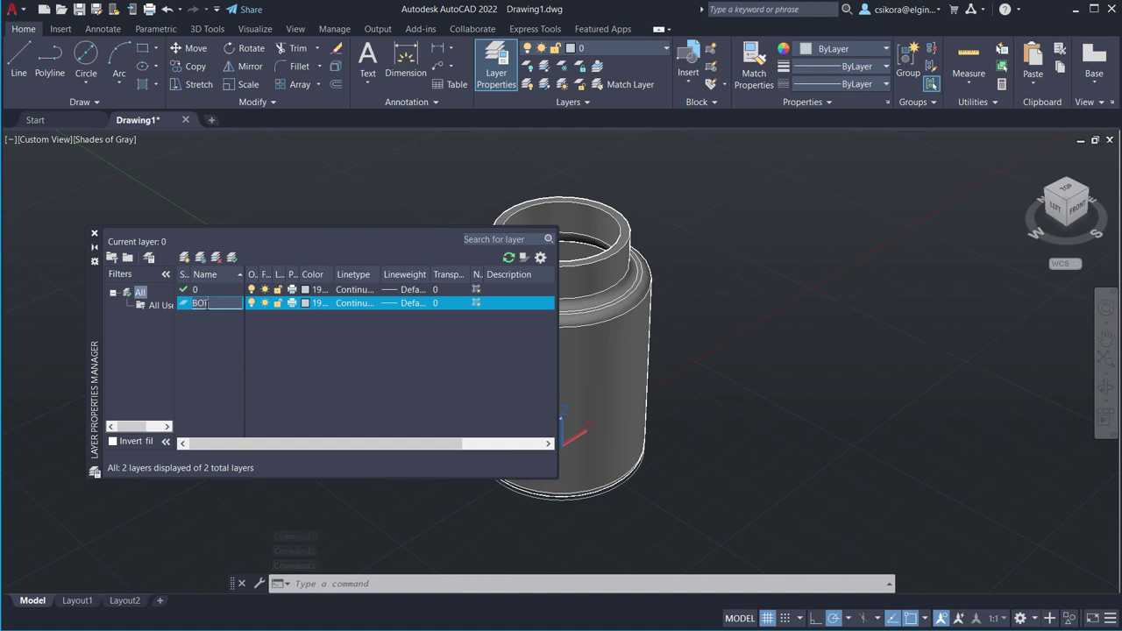
Set the BOTTLE layer's colour to a blue true colour, RGB 17,137,223.
click(305, 304)
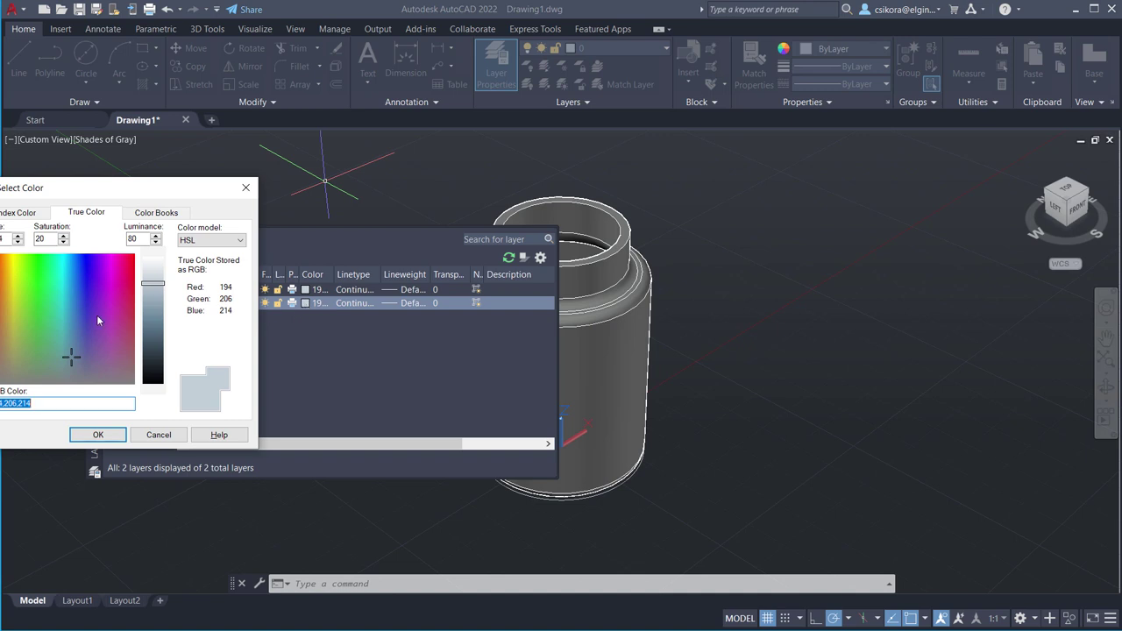
drag(76, 279, 72, 270)
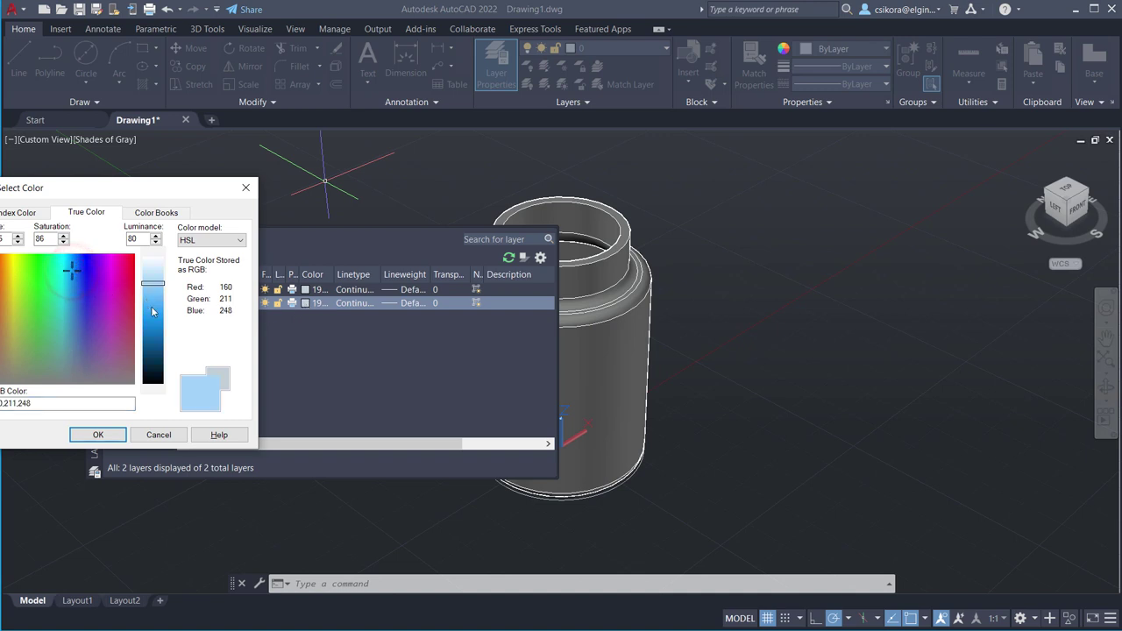
click(155, 328)
click(99, 433)
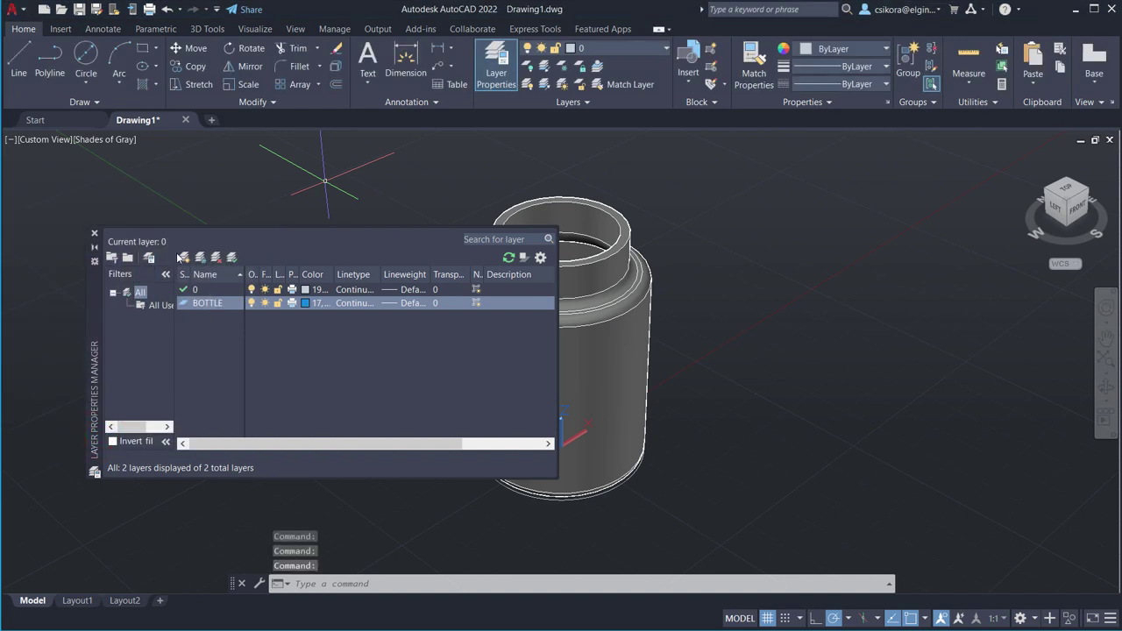
Create a layer named CAP with a yellow-green true colour, RGB 207,229,11.
click(185, 258)
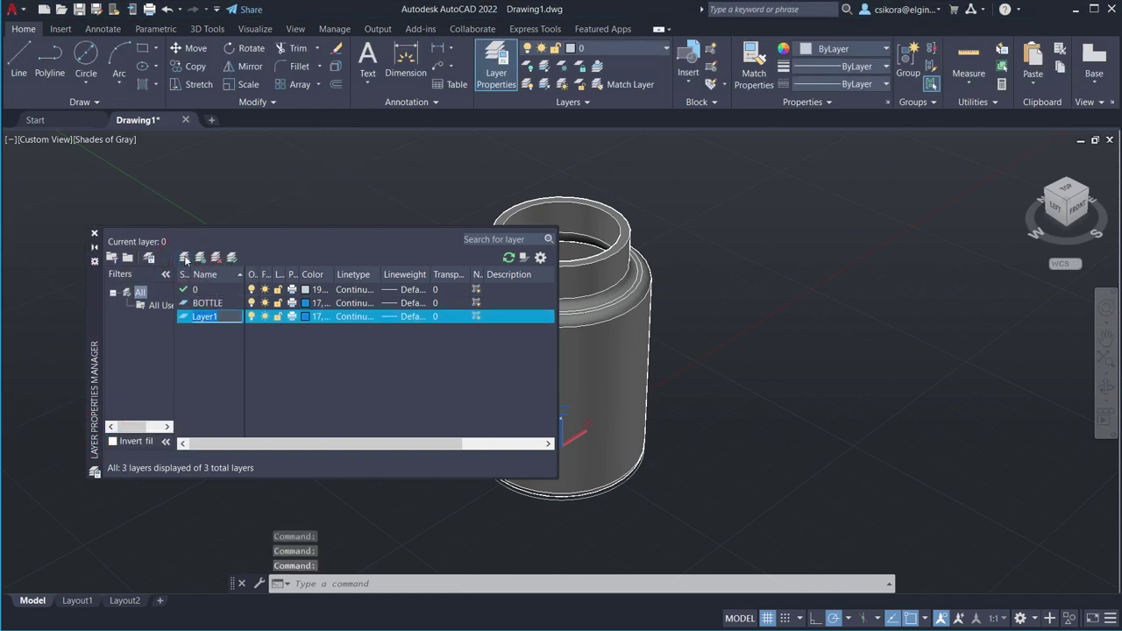
text(CAP)
click(307, 316)
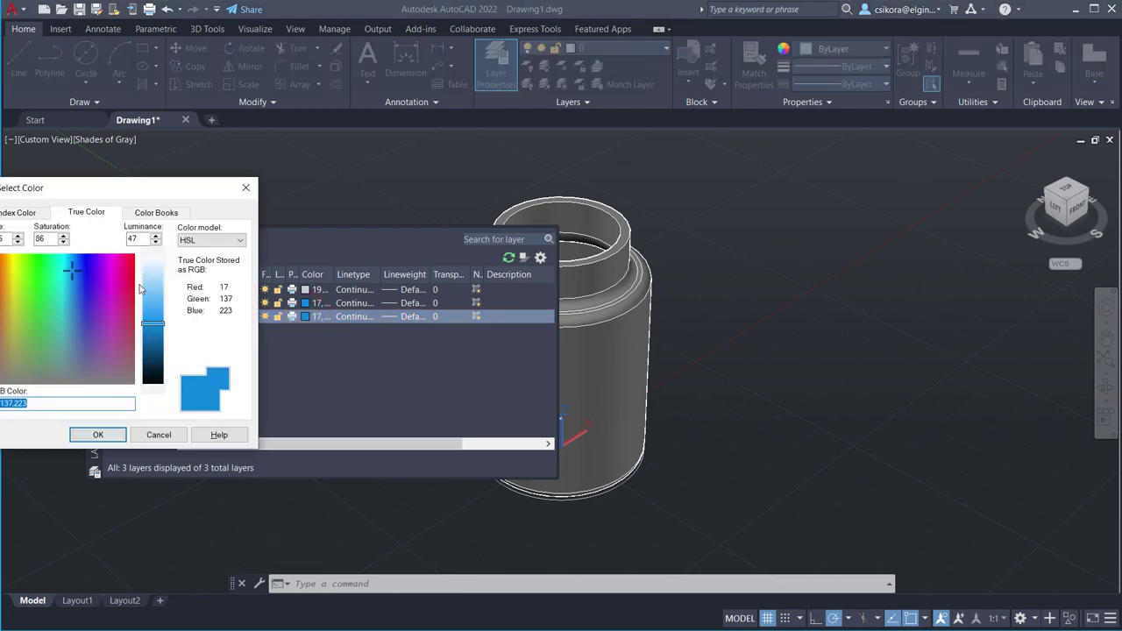
click(15, 262)
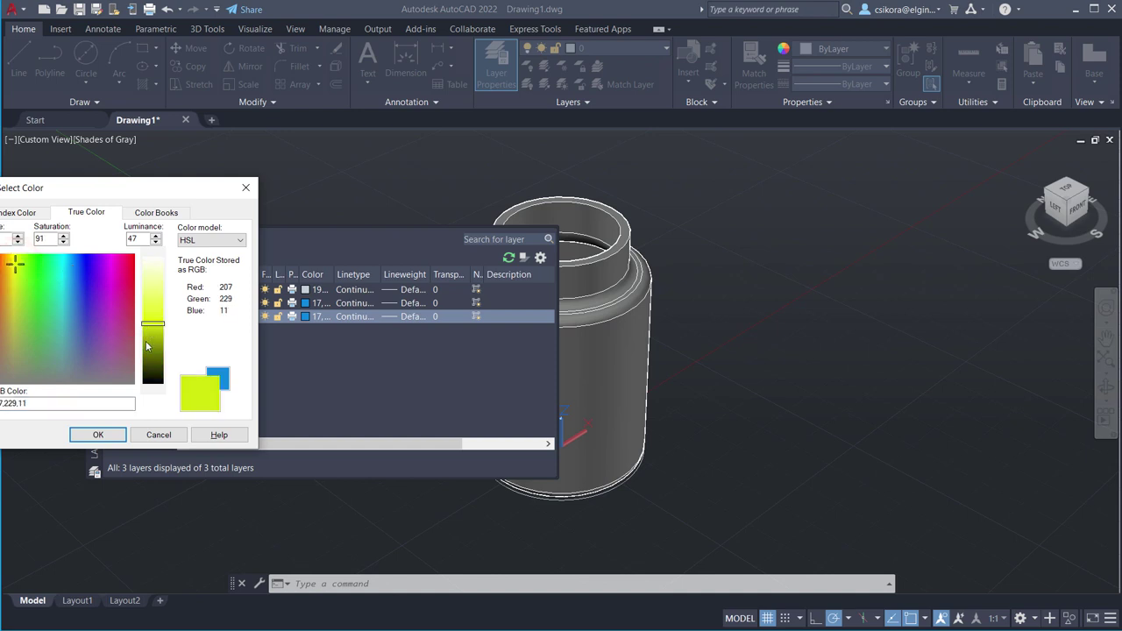
click(96, 434)
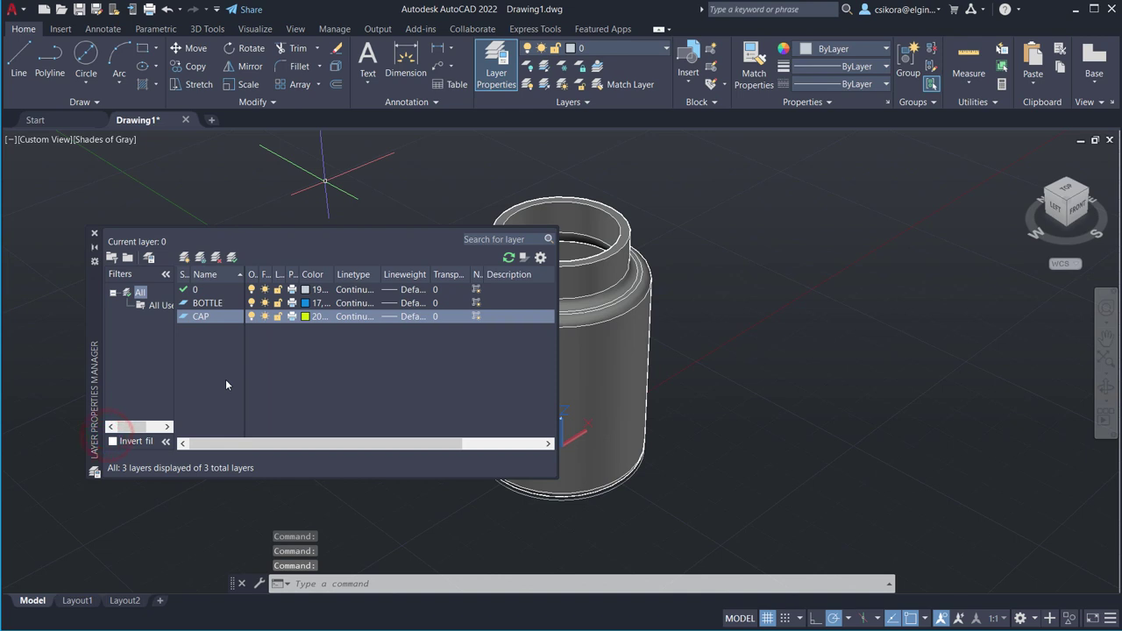
Create a layer named CAP 2 and give it a bright red true colour.
click(185, 258)
text(CAP 2)
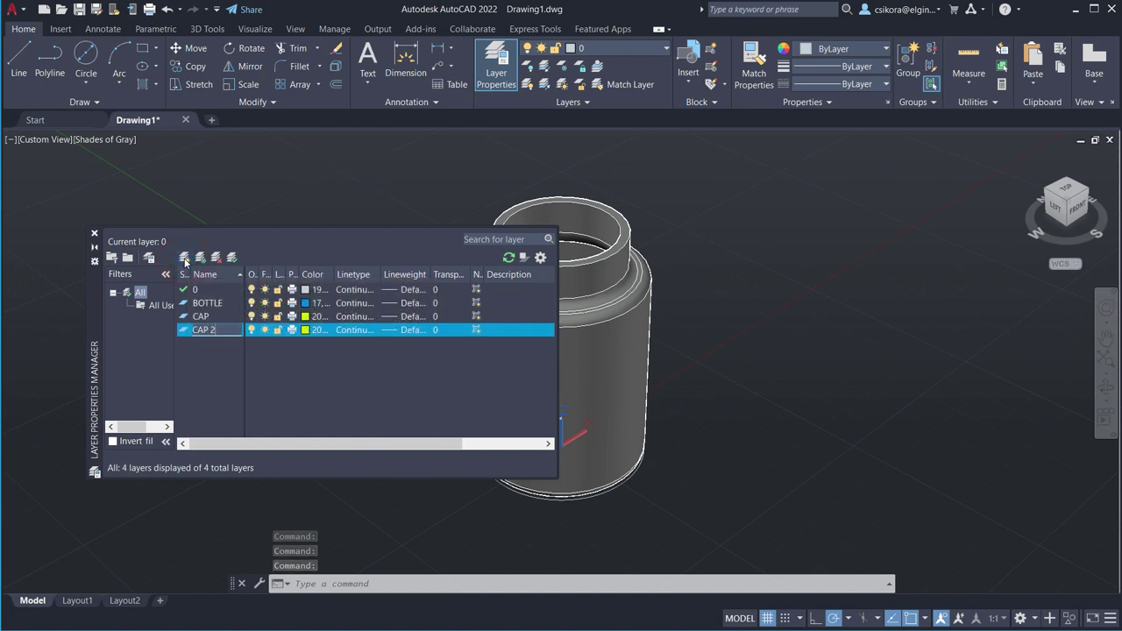
click(306, 330)
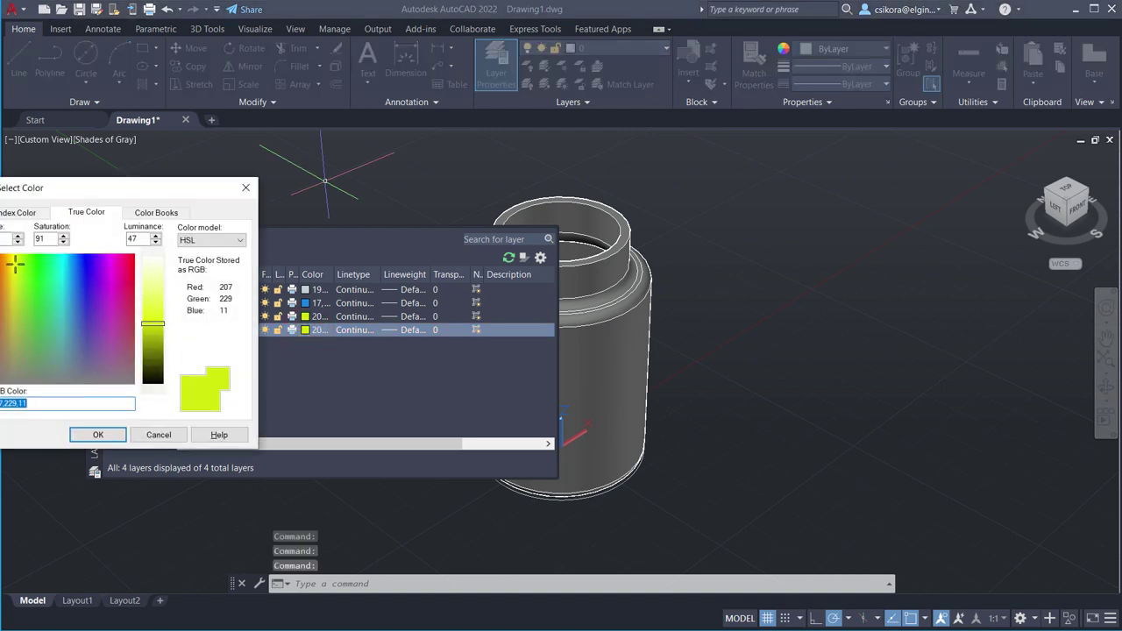
click(29, 190)
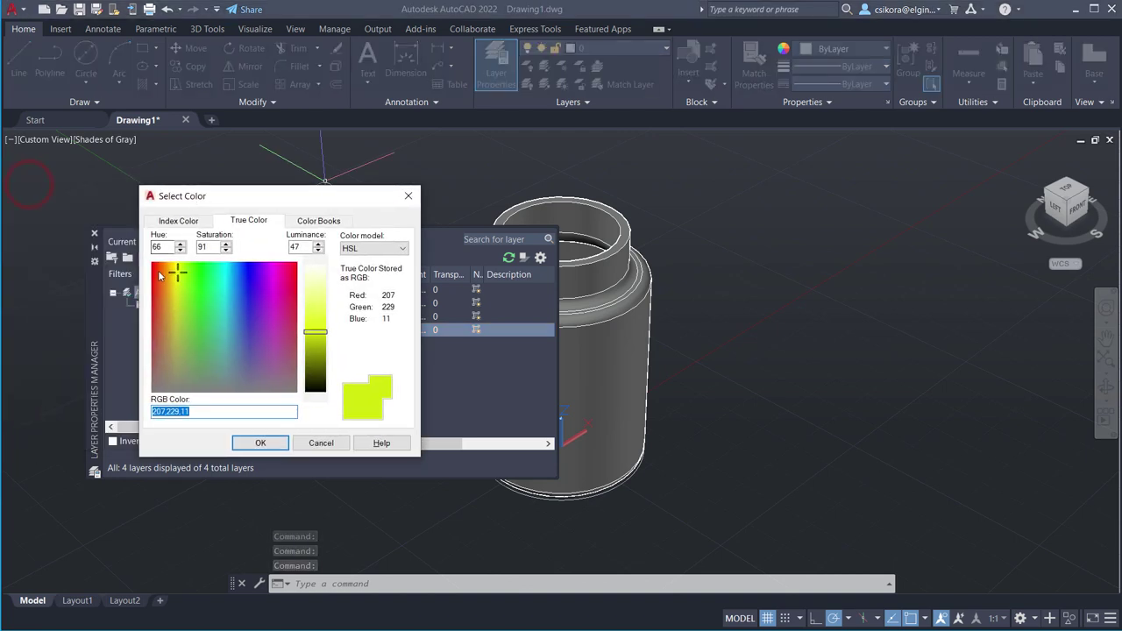
click(154, 266)
click(254, 442)
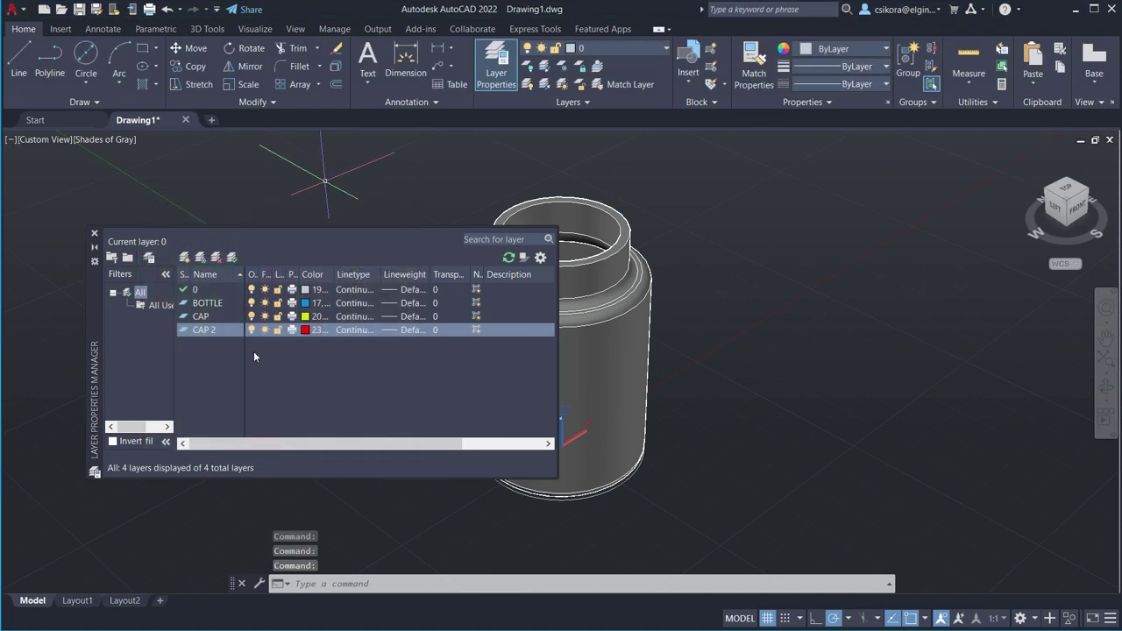
Make CAP the current layer and close the Layer Properties Manager.
click(184, 321)
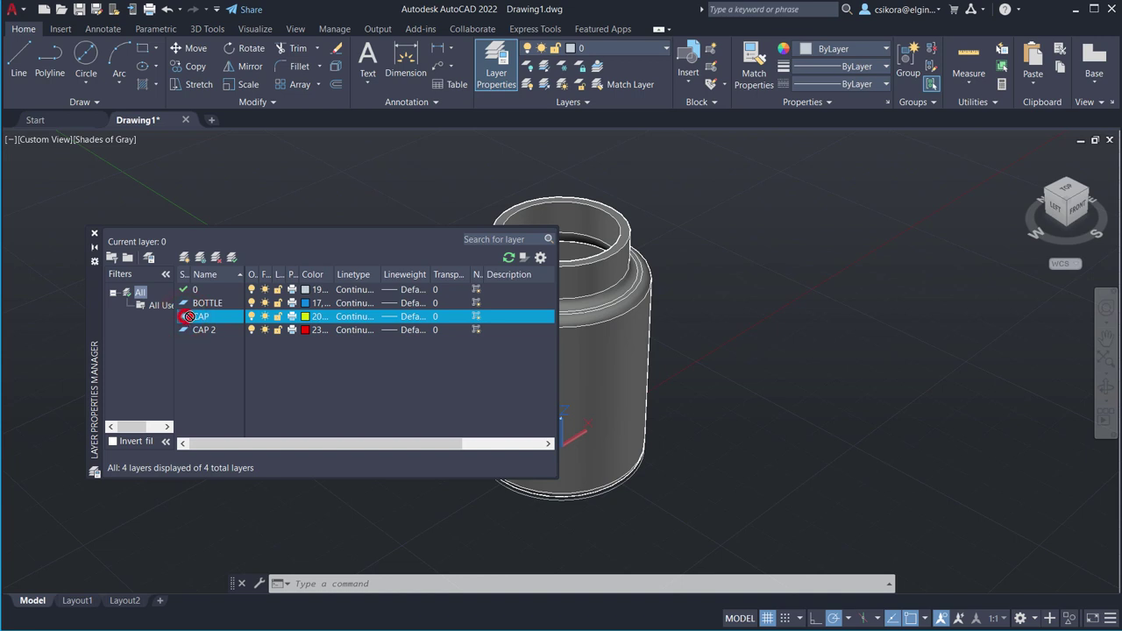
click(186, 319)
double_click(186, 318)
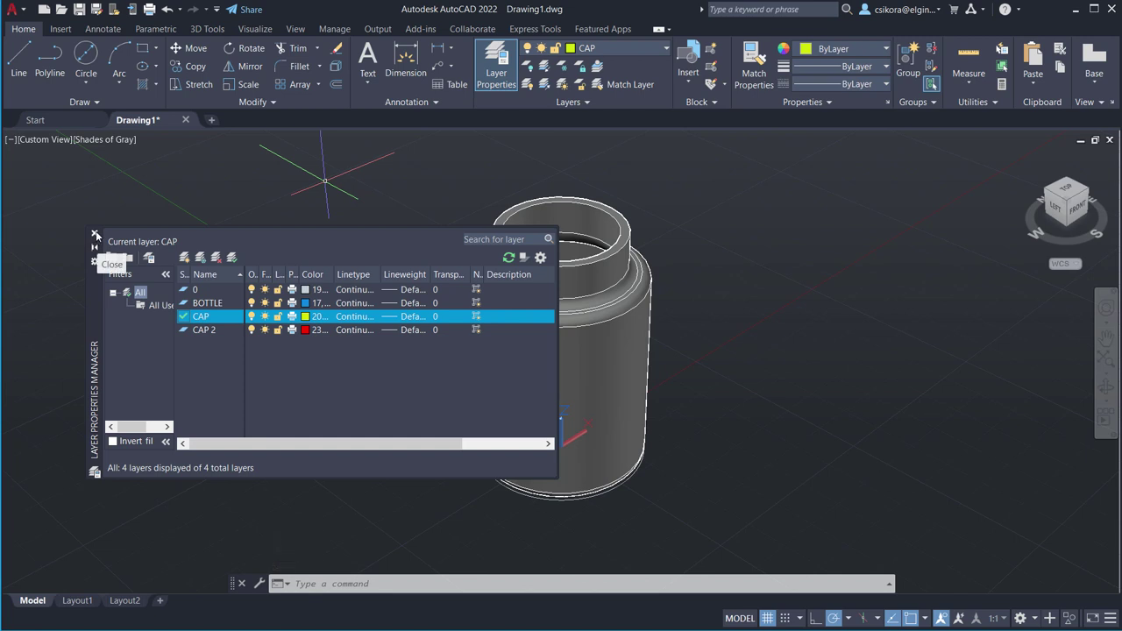
click(95, 235)
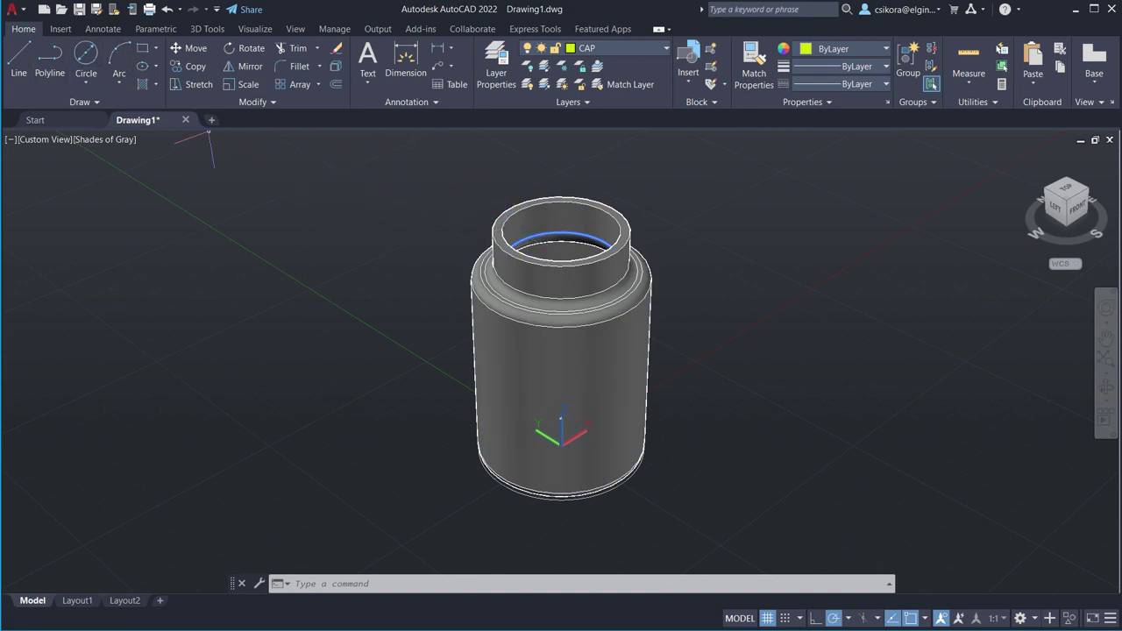
Switch to the midterm exam PDF in the browser and examine the cap's dimensions in Drawing B on page 3.
key(alt+Tab)
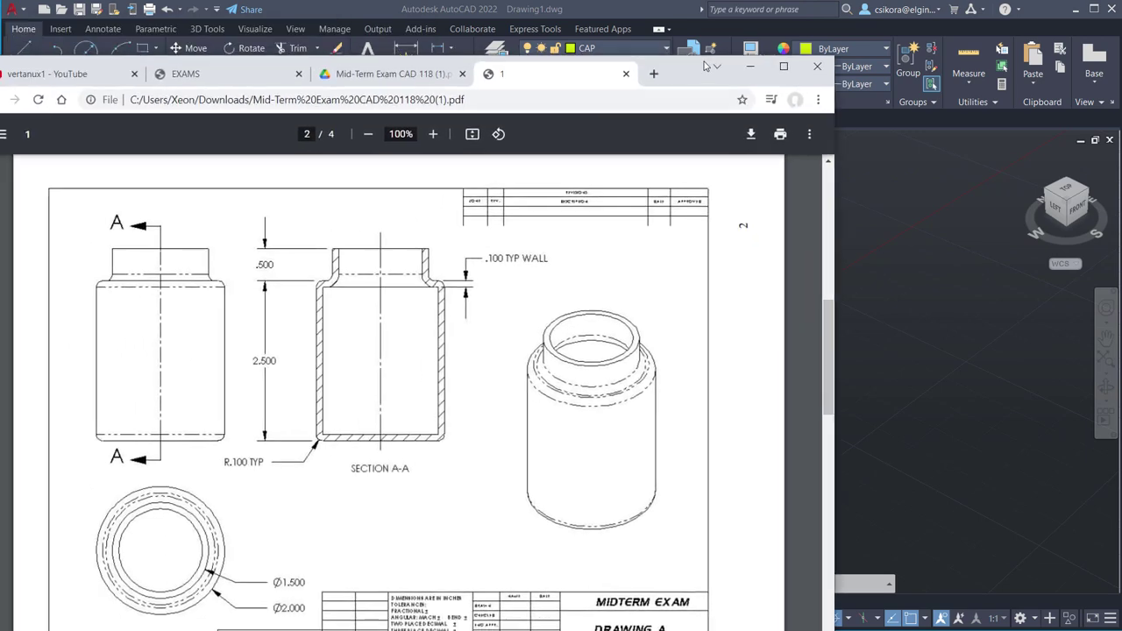
scroll(541, 283, down, 1)
scroll(542, 283, down, 8)
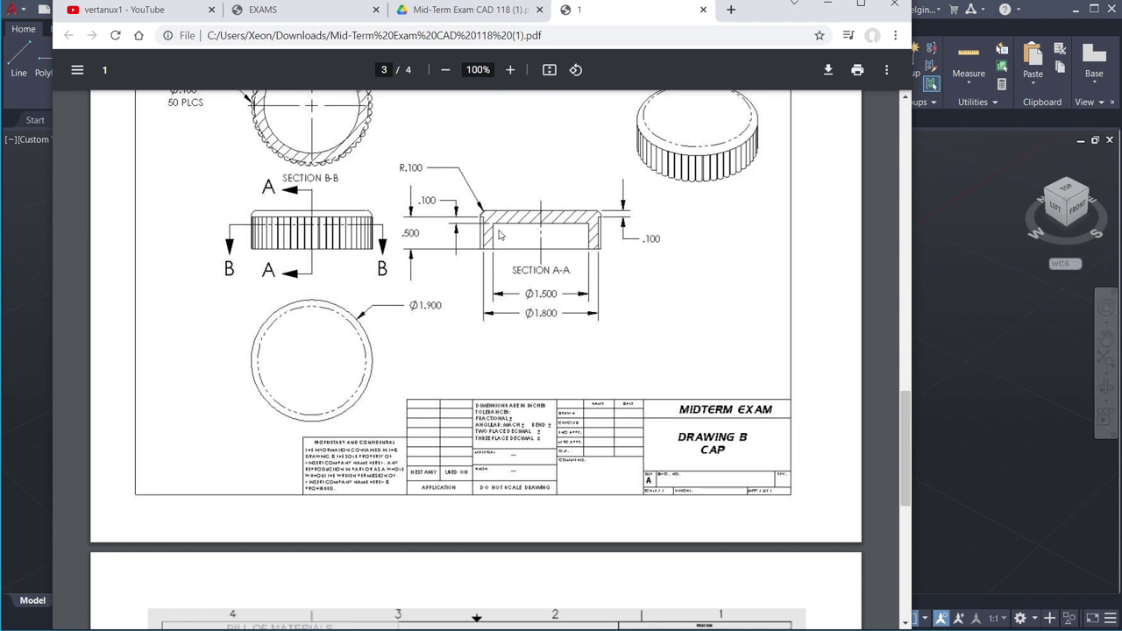
Examine the cap's depth, wall, top thickness and edge radius dimensions in Section A-A of Drawing B.
click(431, 208)
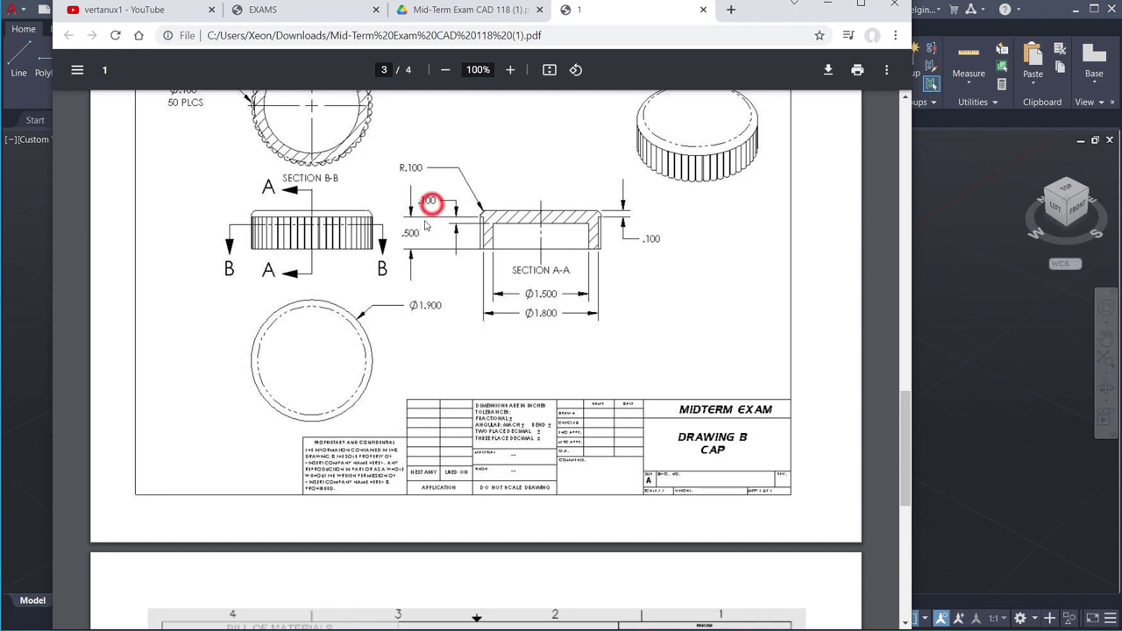
click(495, 228)
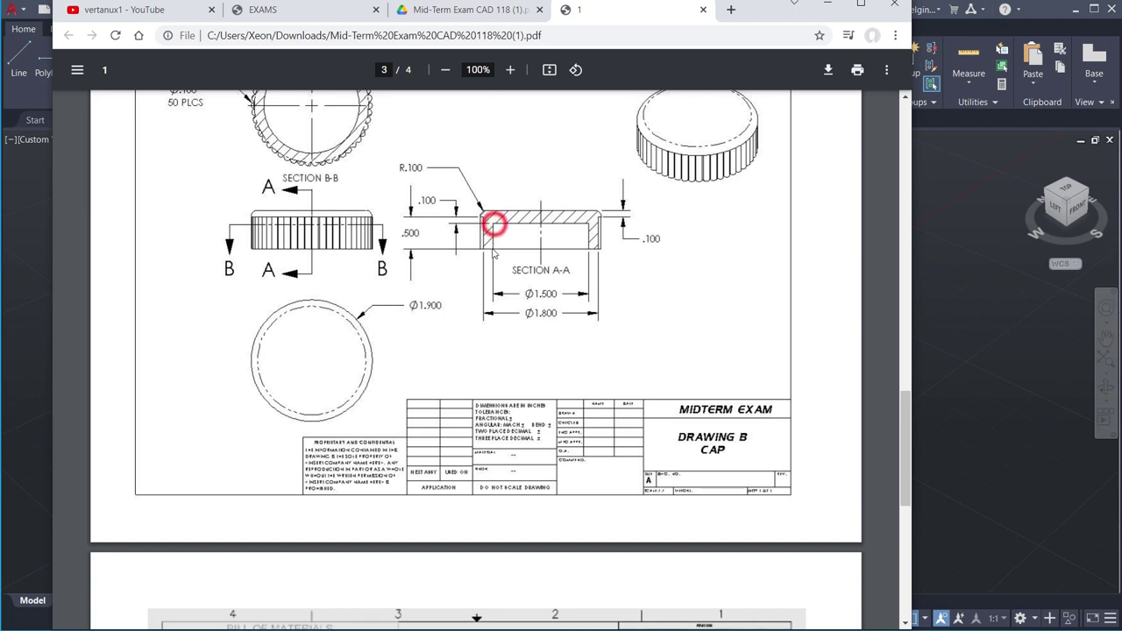
click(492, 249)
click(482, 244)
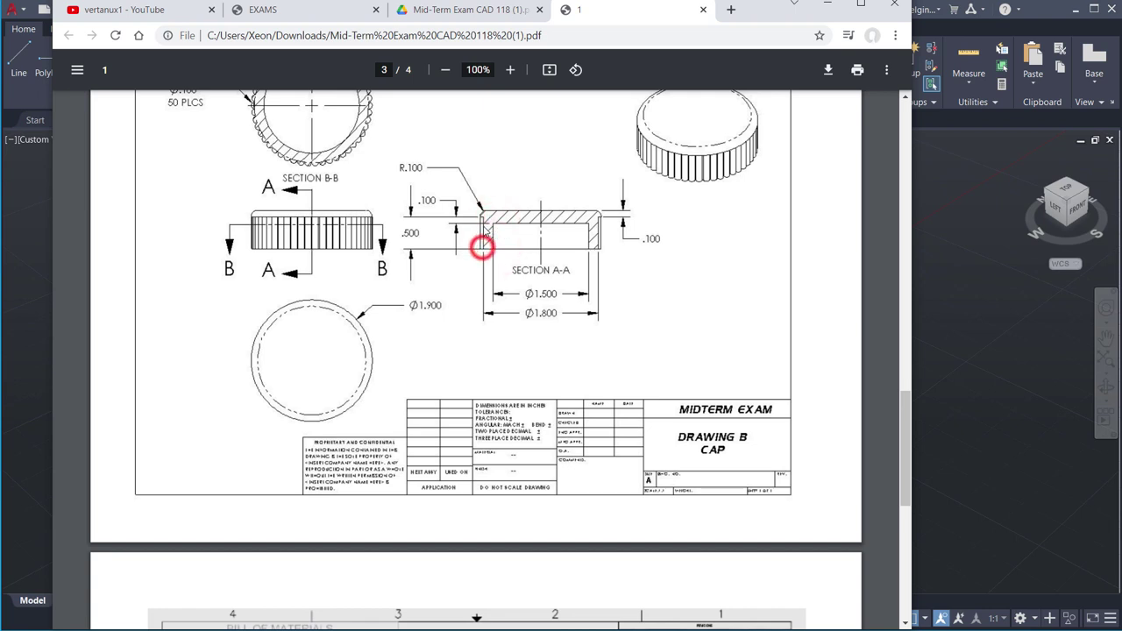
click(484, 219)
click(482, 218)
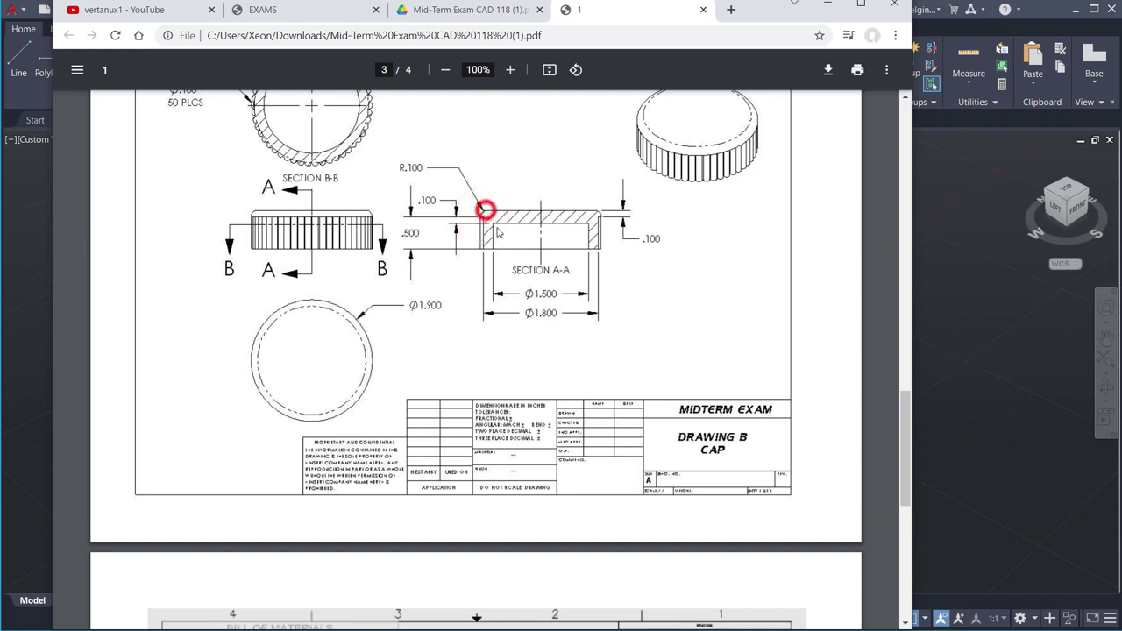
click(484, 211)
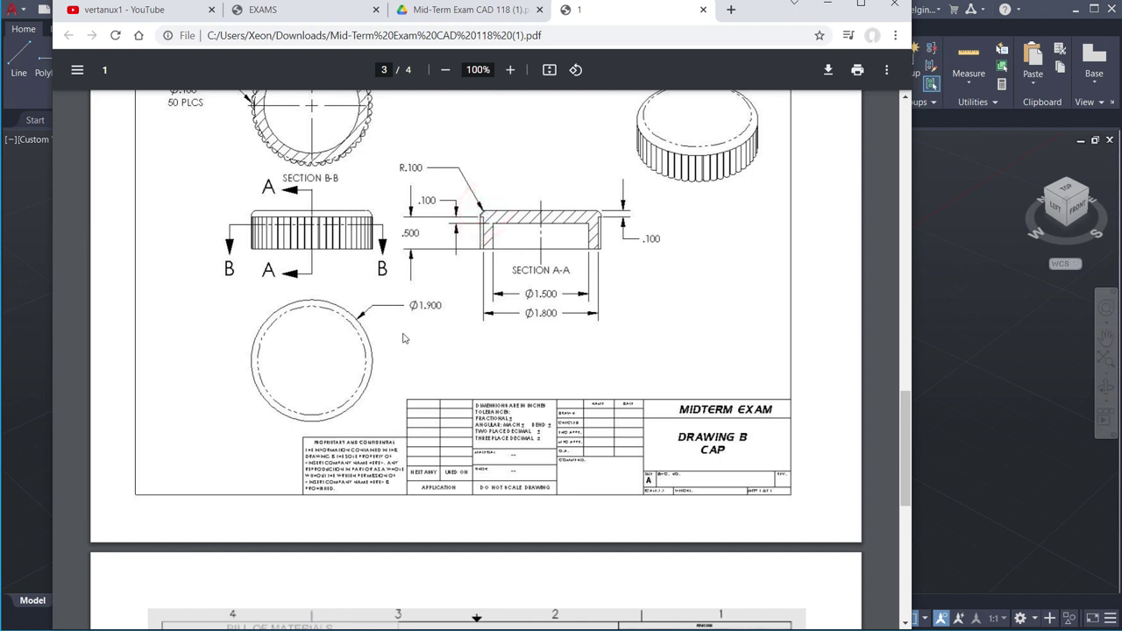
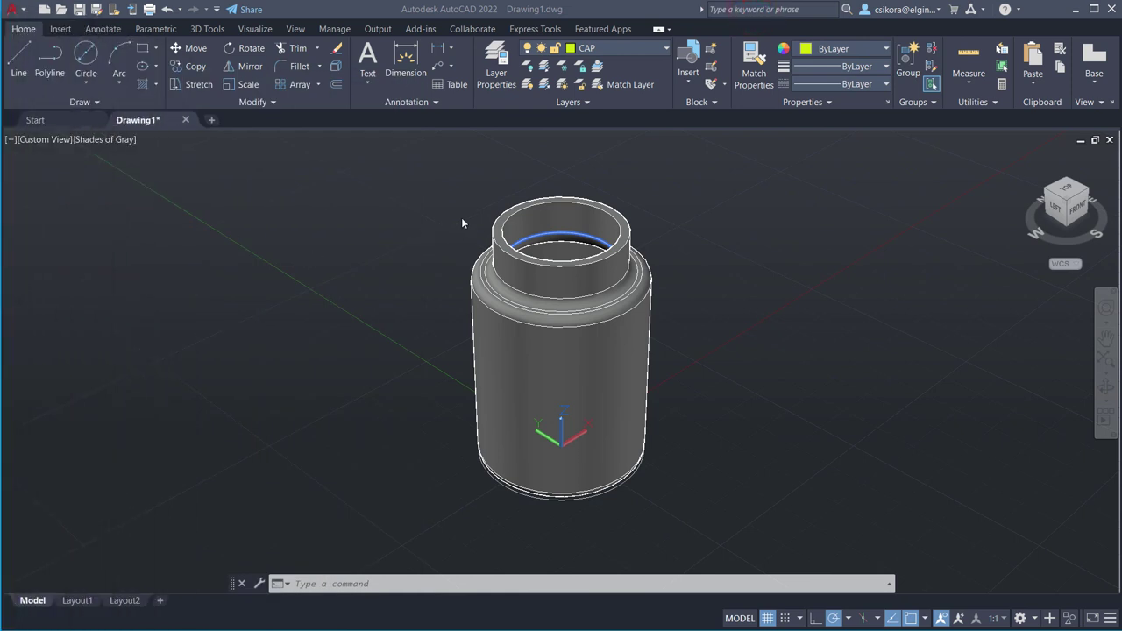
Draw a circle of diameter 1.8 centred on the top opening of the bottle's neck at height 3.
click(86, 77)
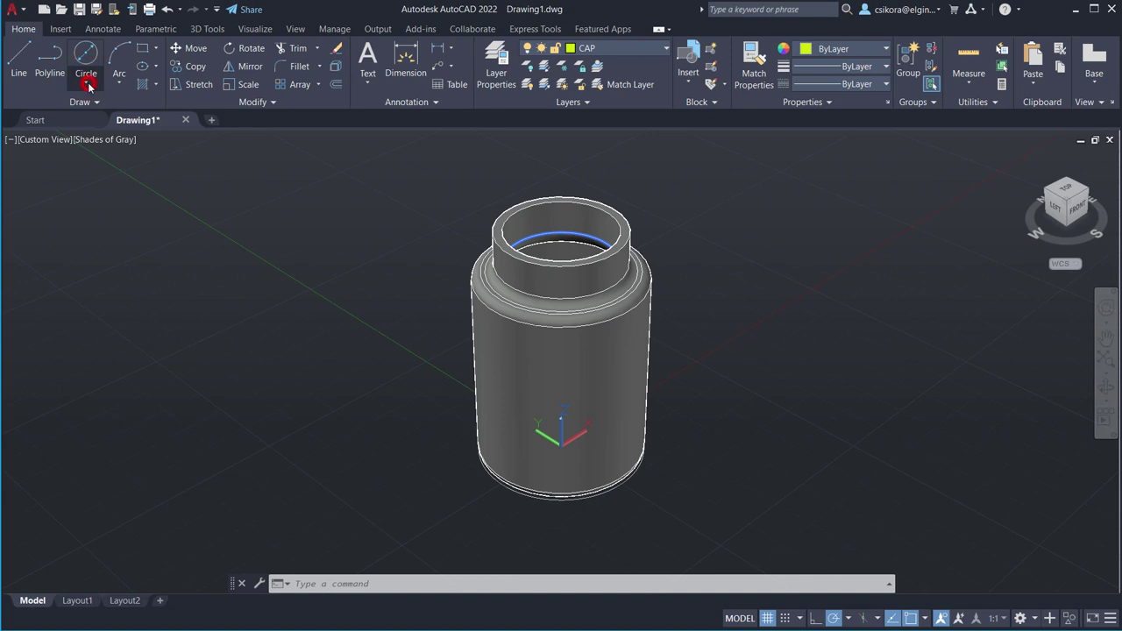
click(99, 132)
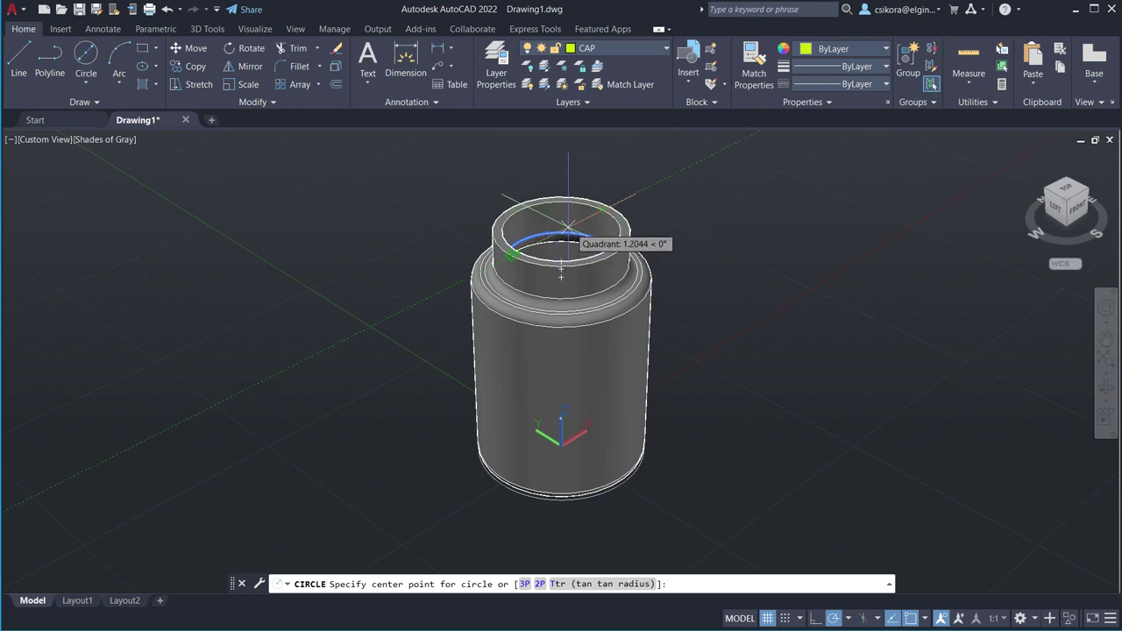
scroll(568, 263, up, 2)
scroll(561, 277, down, 4)
scroll(566, 289, up, 2)
scroll(562, 279, up, 3)
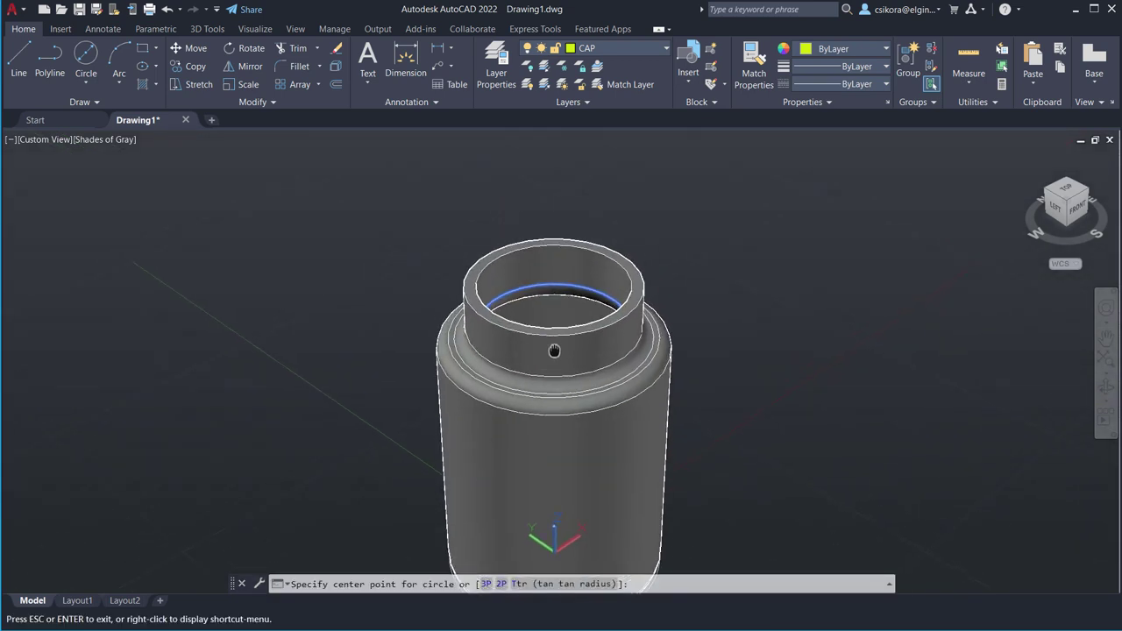
middle_drag(551, 347, 572, 405)
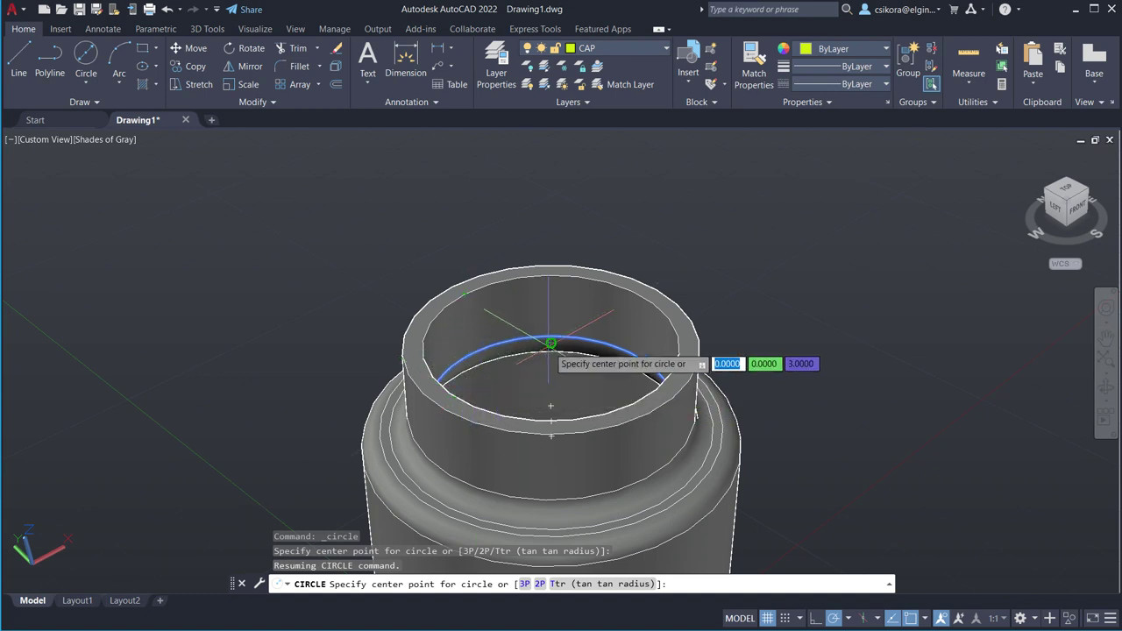
click(551, 343)
text(d)
key(Return)
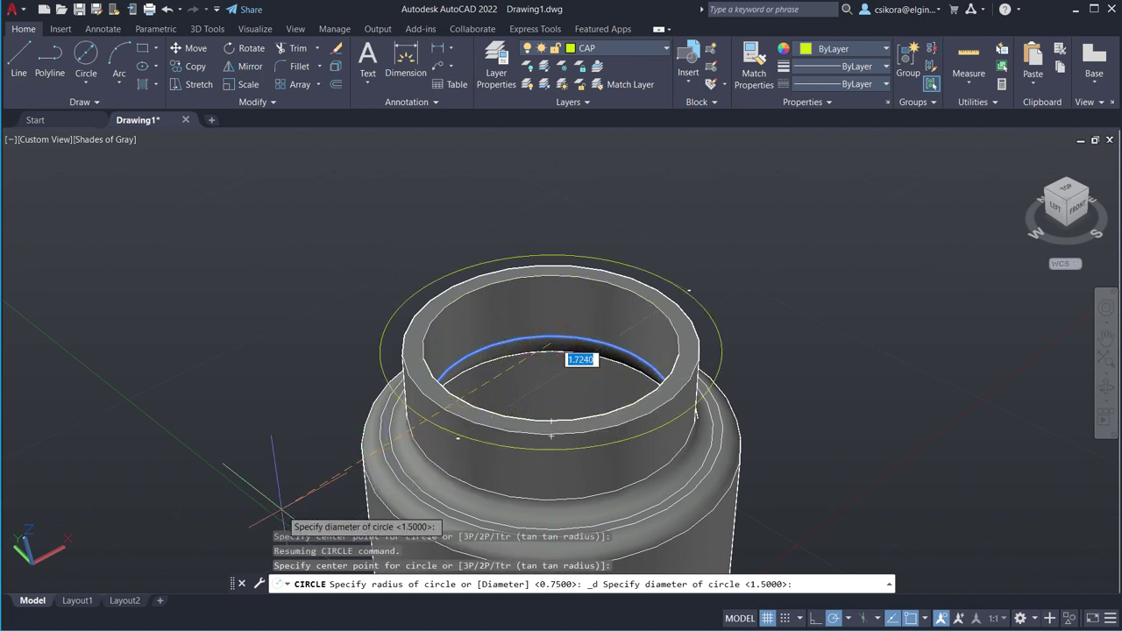
text(1.8)
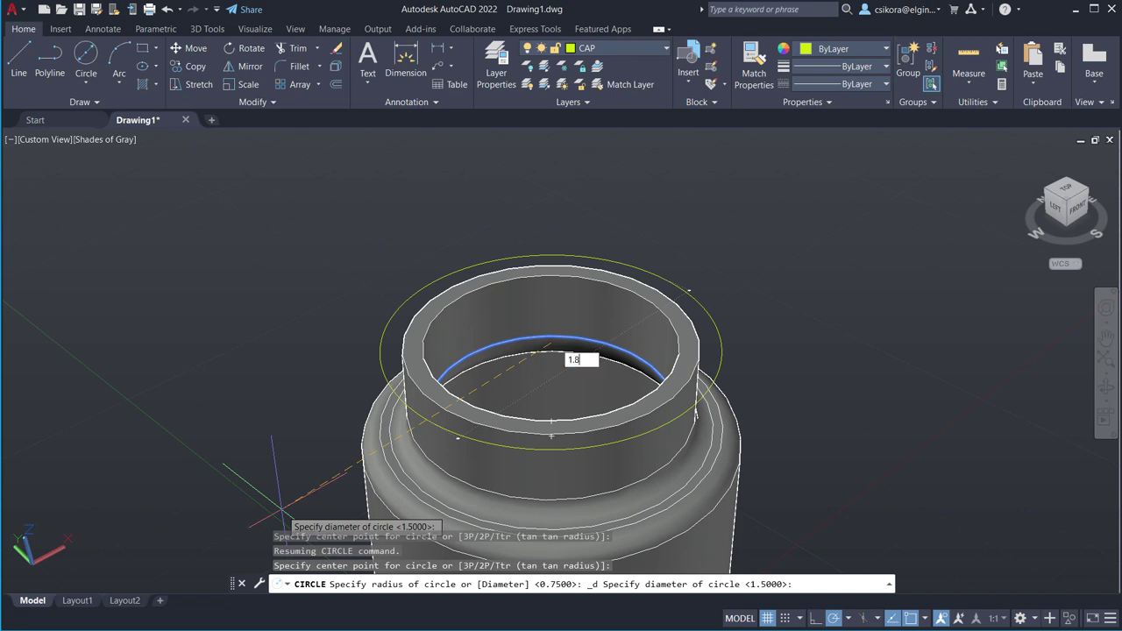
key(Return)
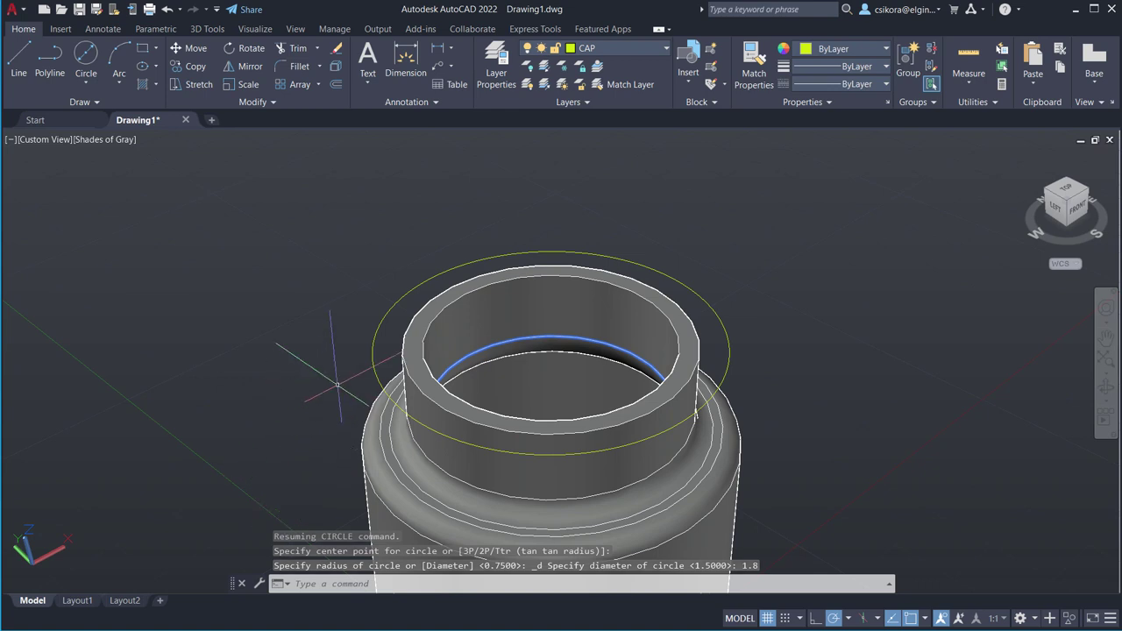
Extrude the 1.8 diameter circle .4 downward over the bottle's neck to form the cap body.
click(196, 29)
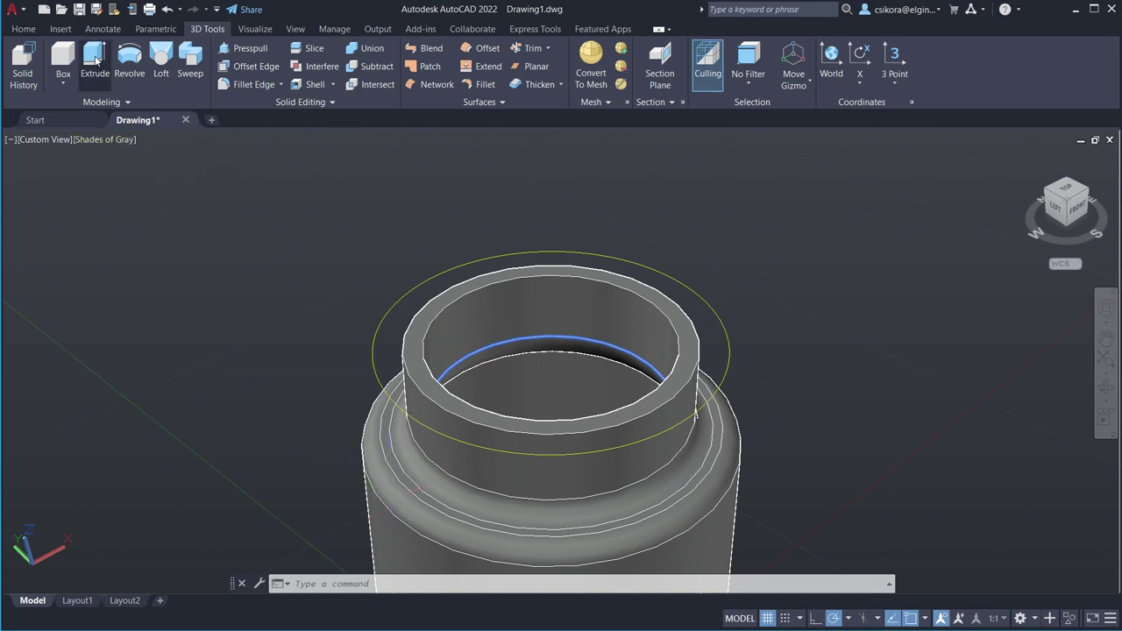
click(95, 59)
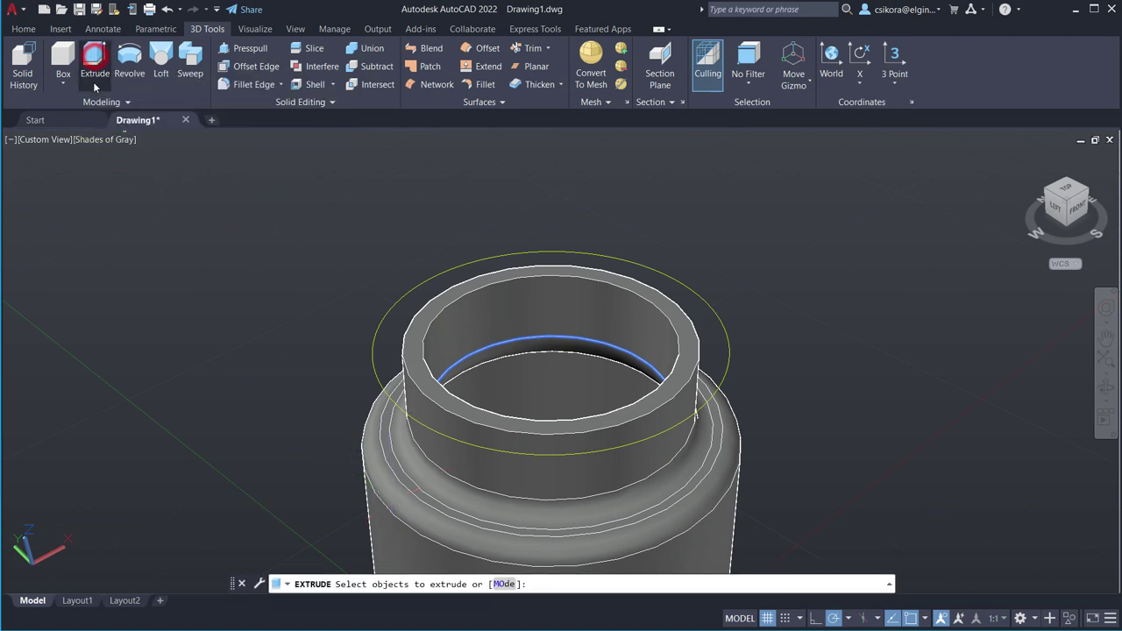
click(373, 355)
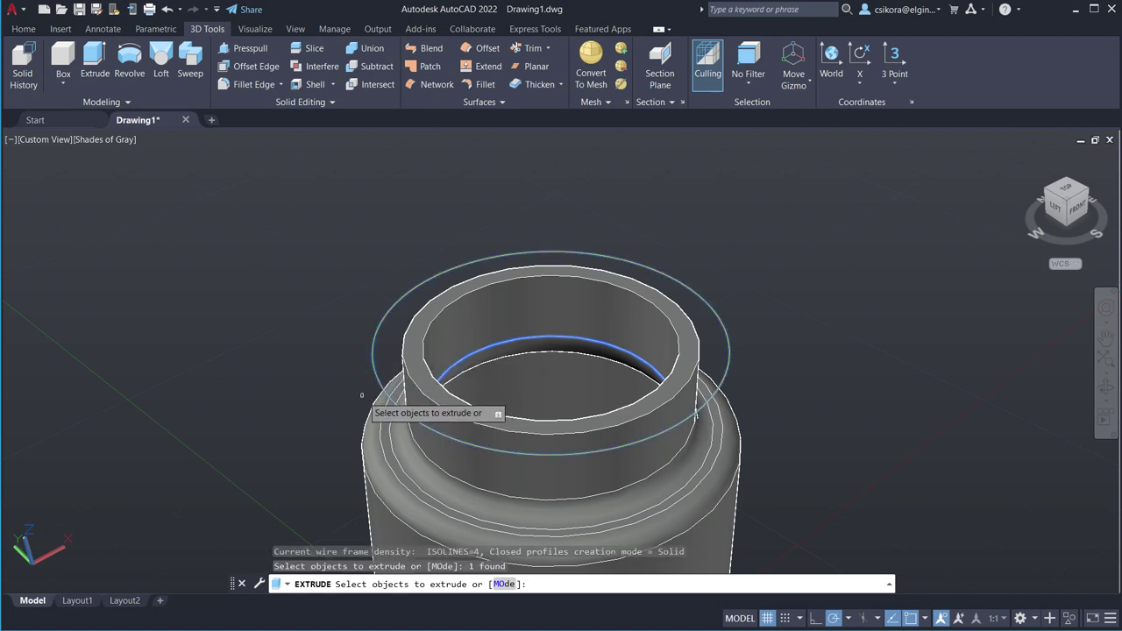
key(Return)
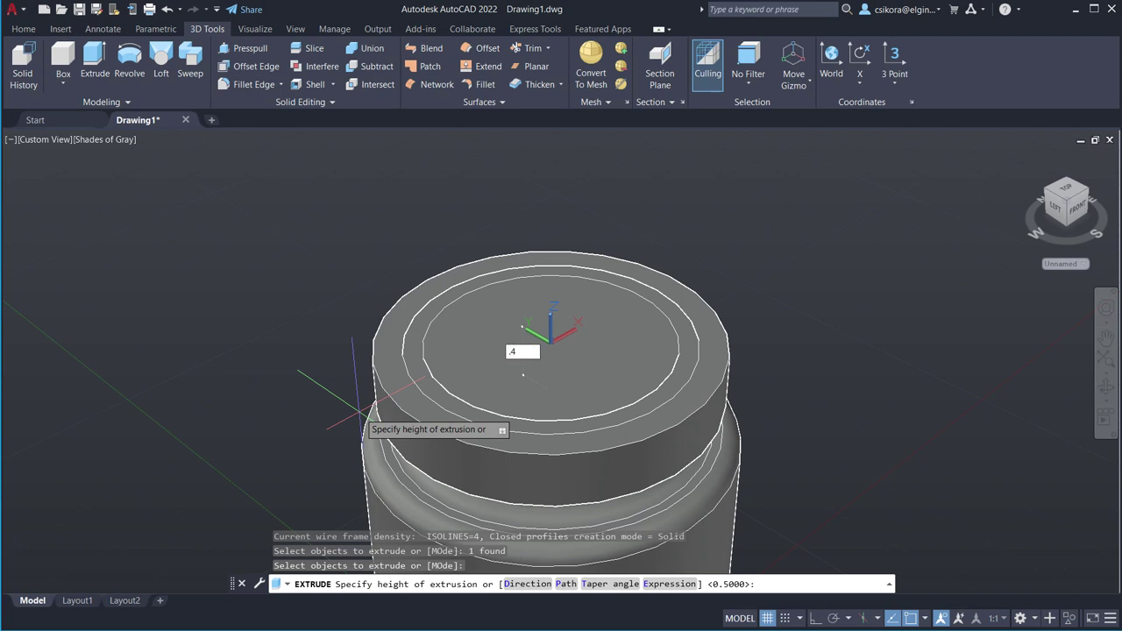
key(Return)
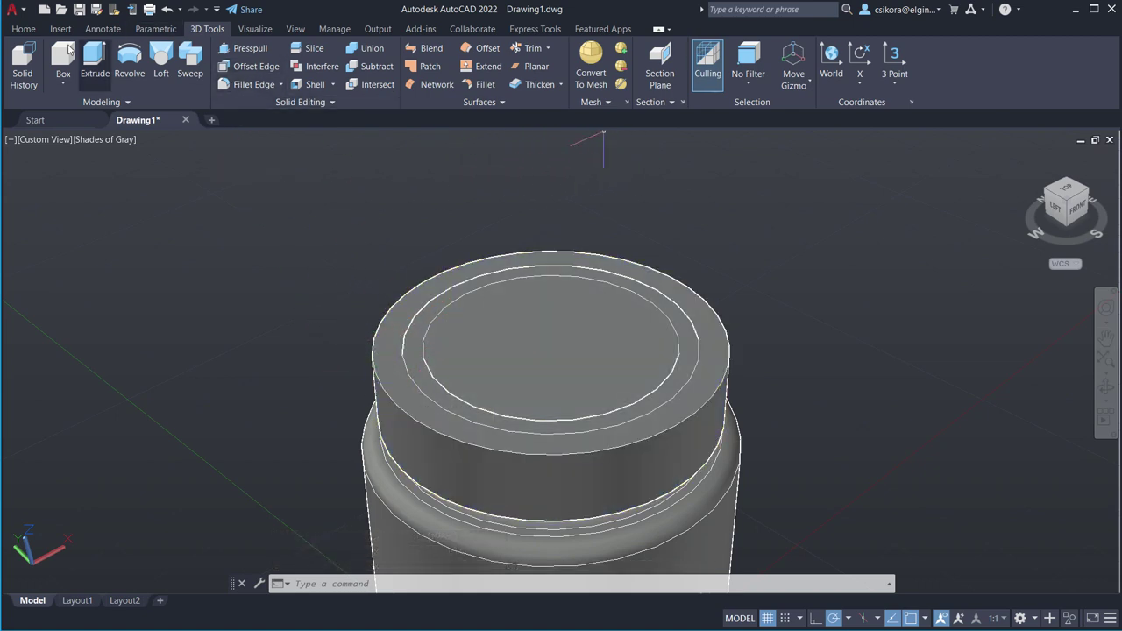
Move the bottle solid from layer 0 to the BOTTLE layer using its quick properties.
click(22, 31)
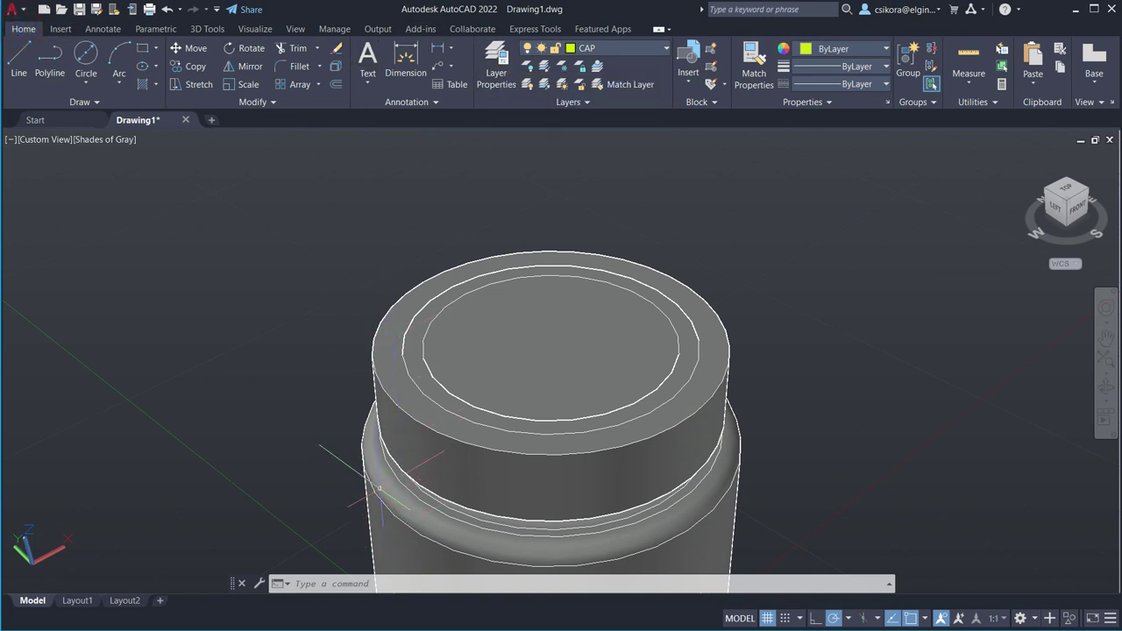
click(377, 489)
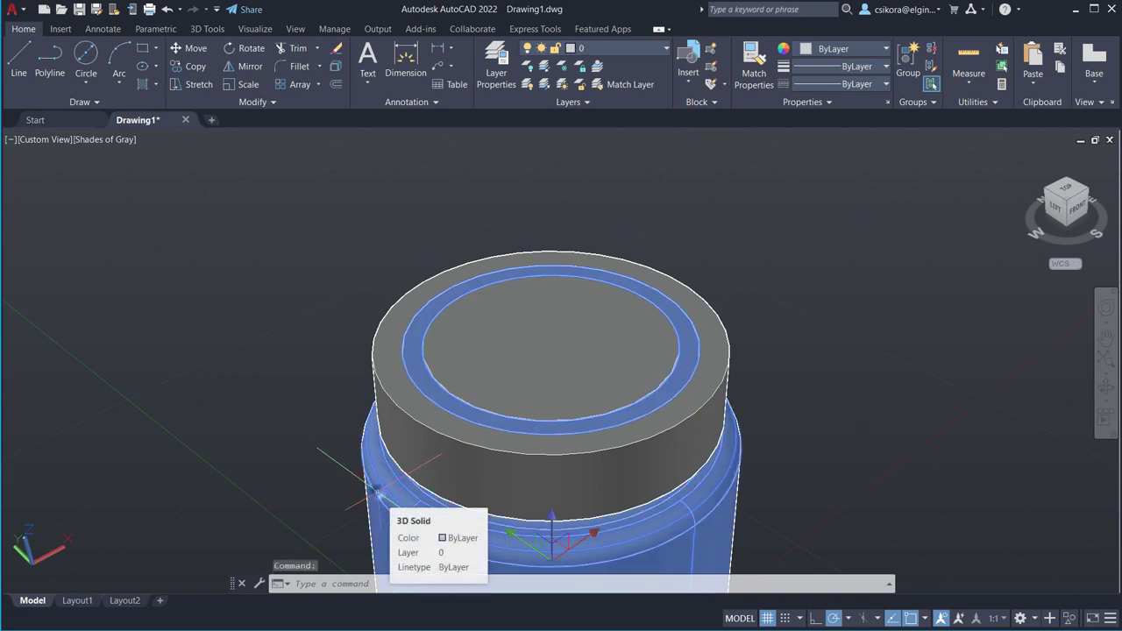
right_click(376, 491)
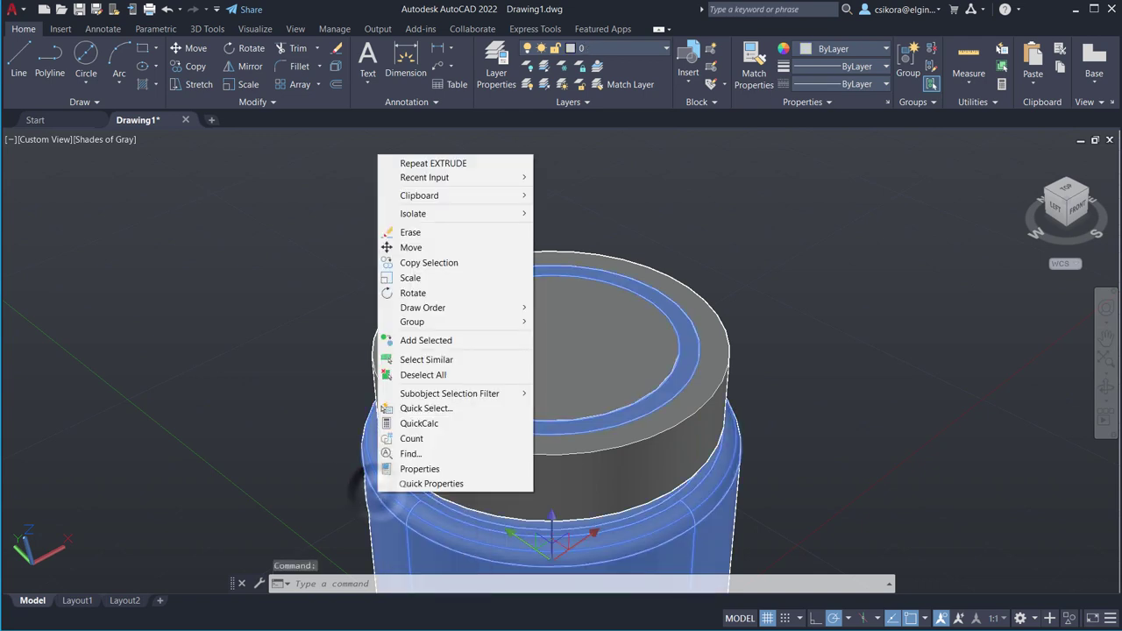
click(430, 484)
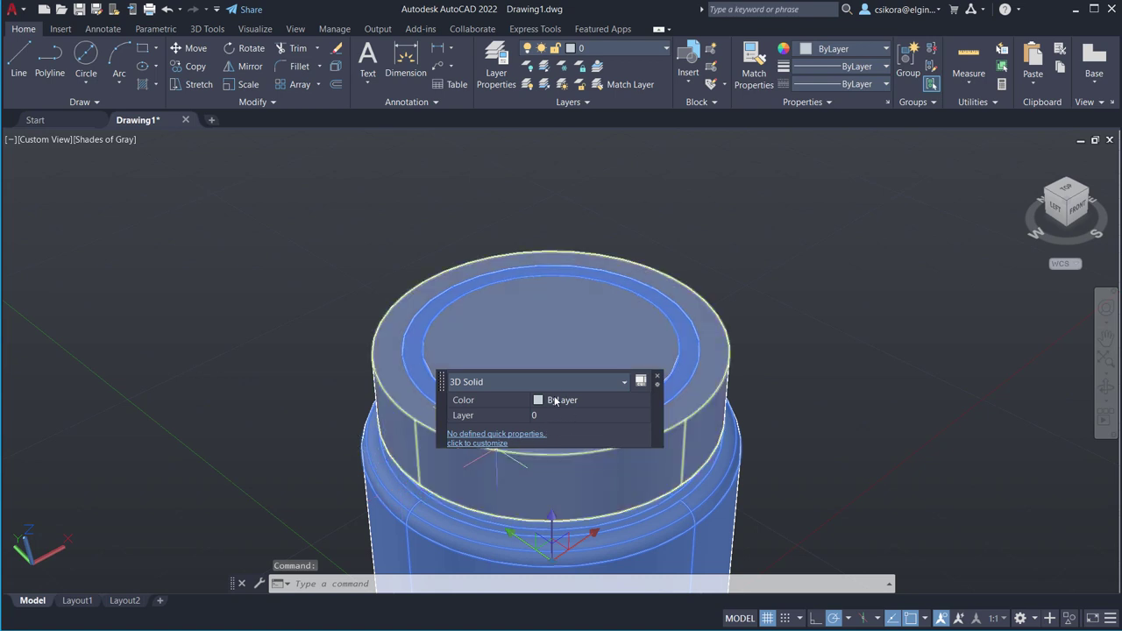
click(543, 417)
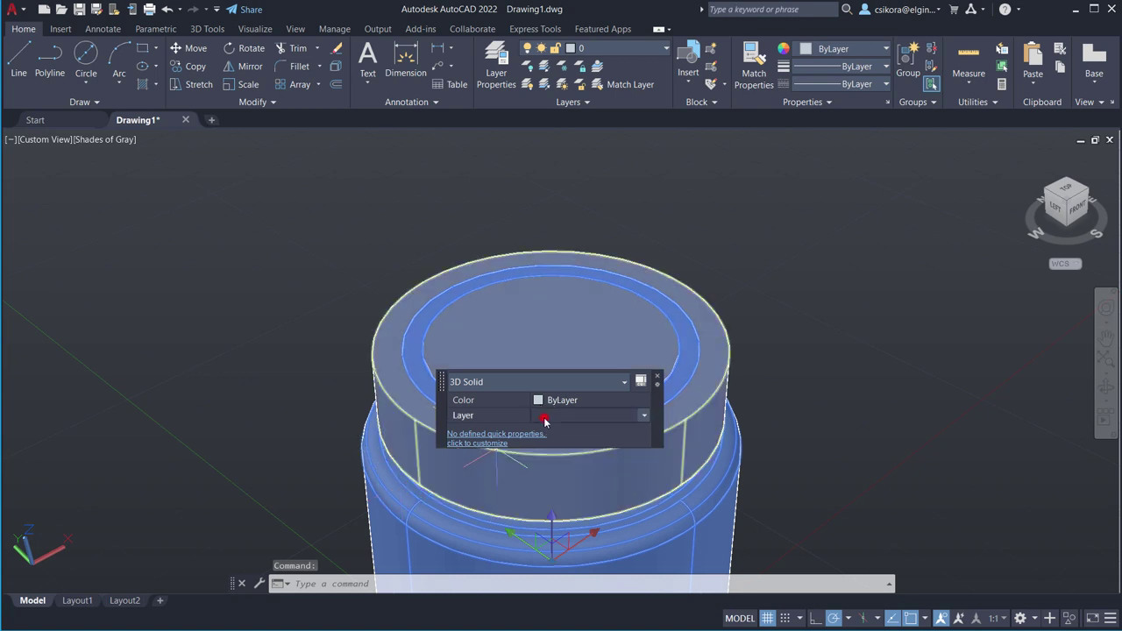
click(643, 416)
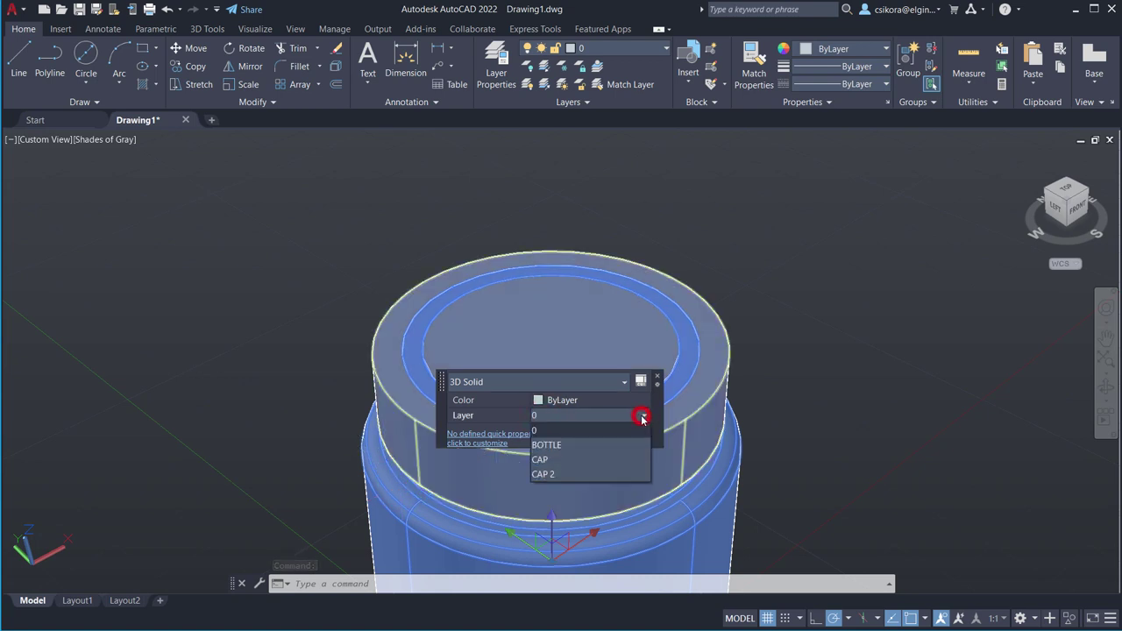
click(566, 445)
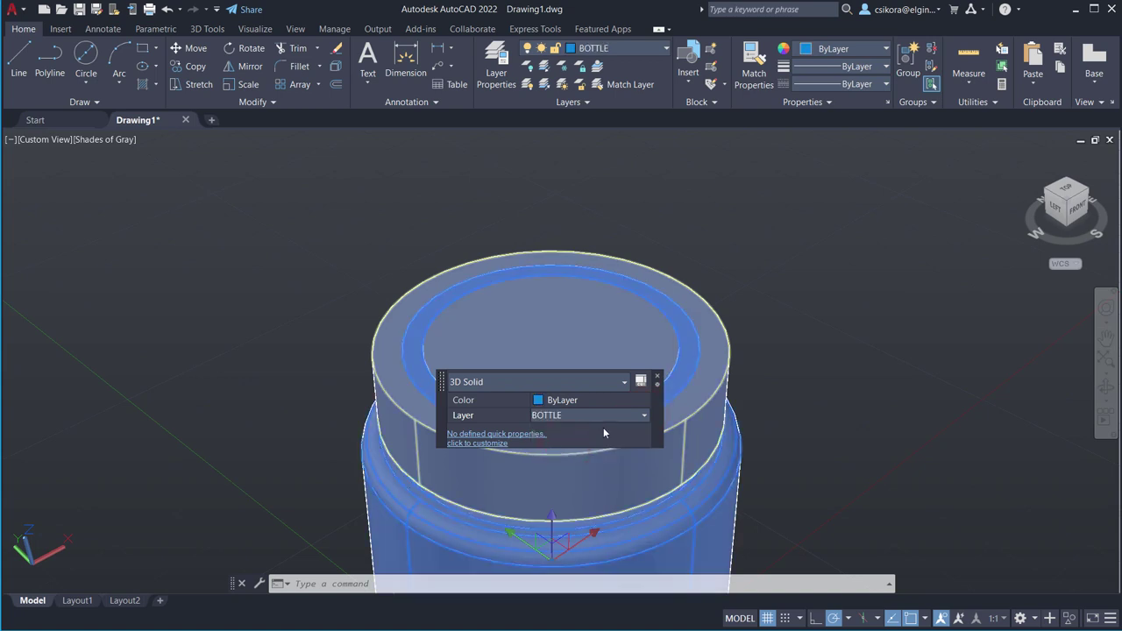
click(659, 379)
key(Escape)
click(888, 378)
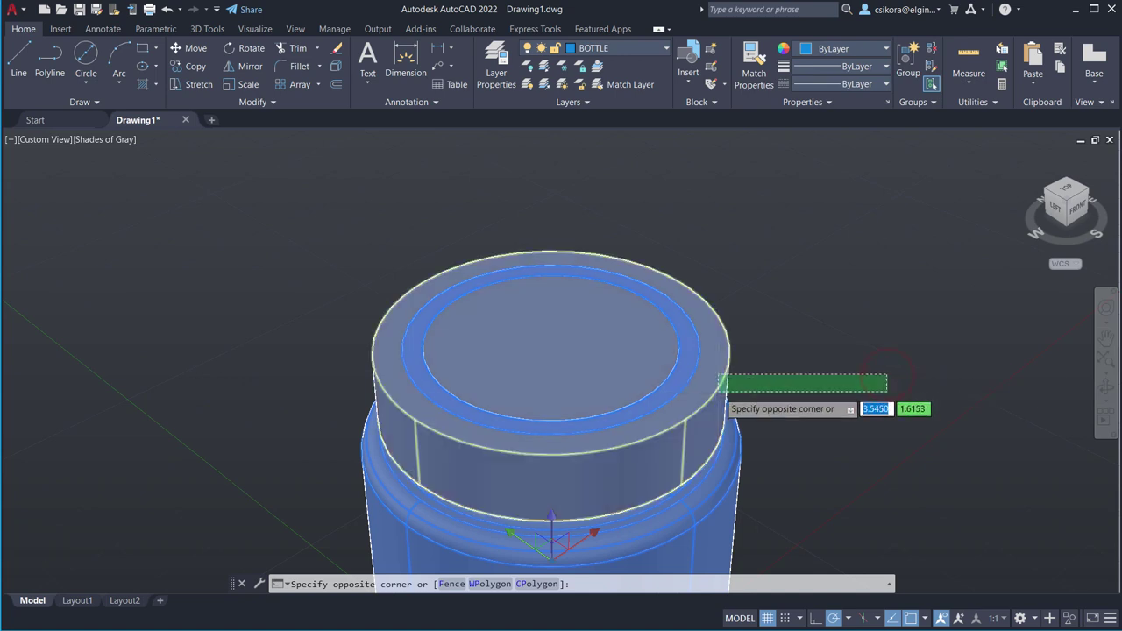
scroll(801, 326, down, 4)
click(742, 484)
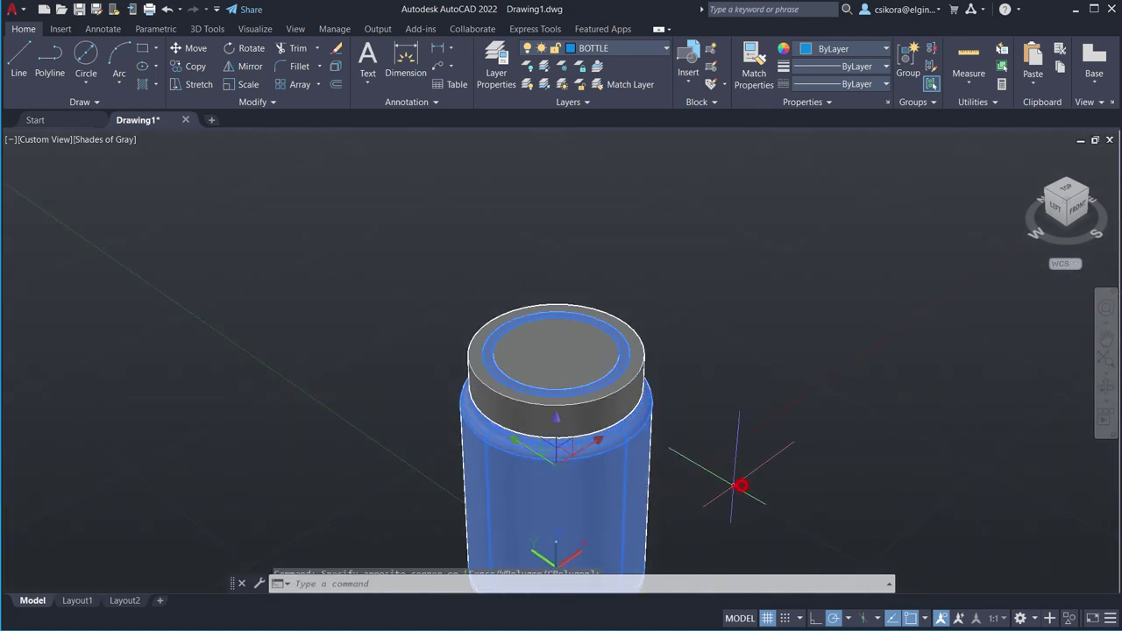
click(688, 317)
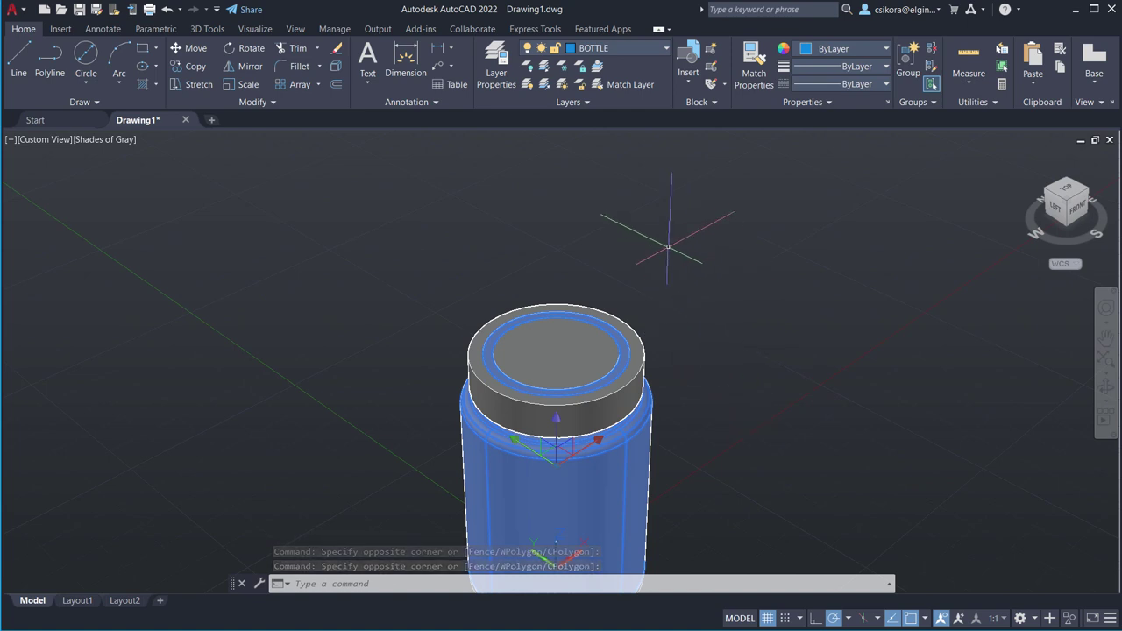
Turn off the BOTTLE layer, leaving the cap layers on.
click(668, 49)
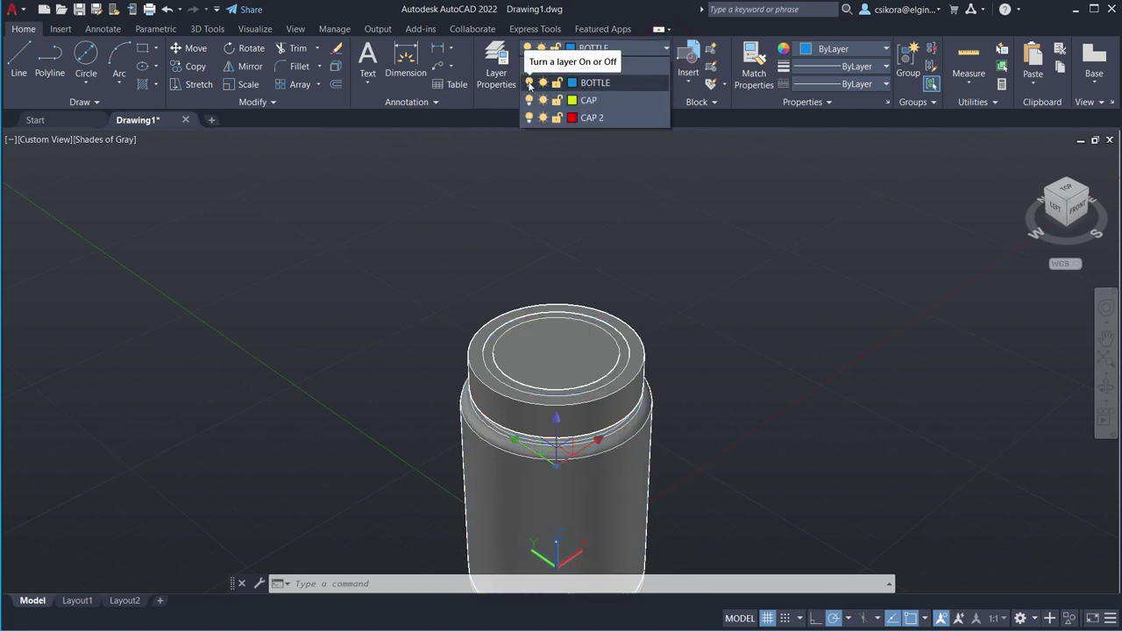
click(529, 82)
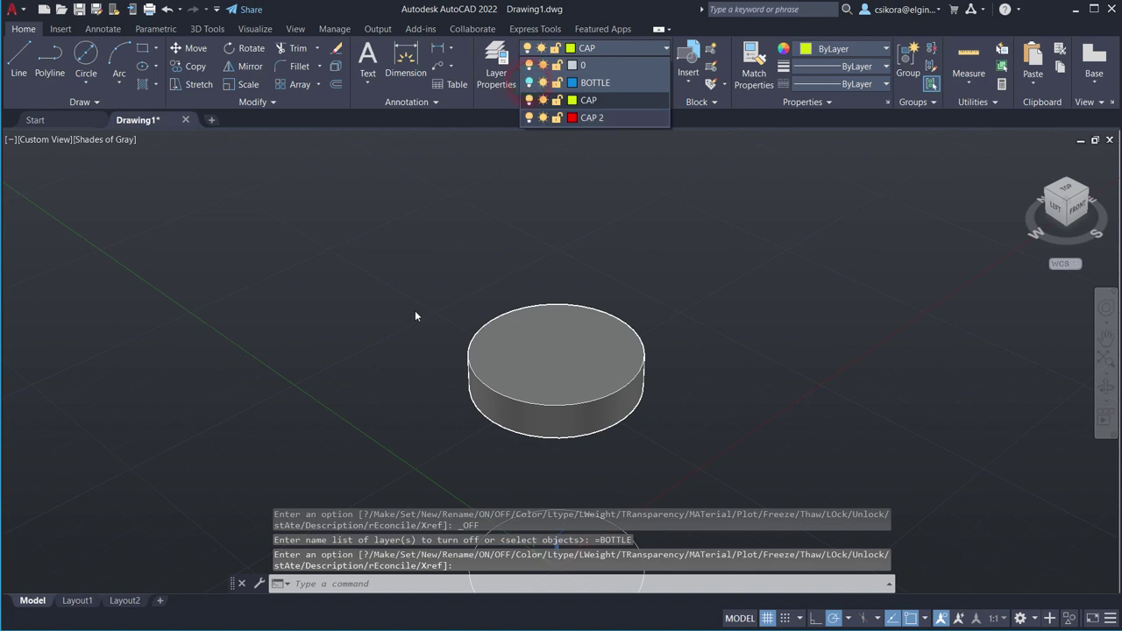
click(391, 346)
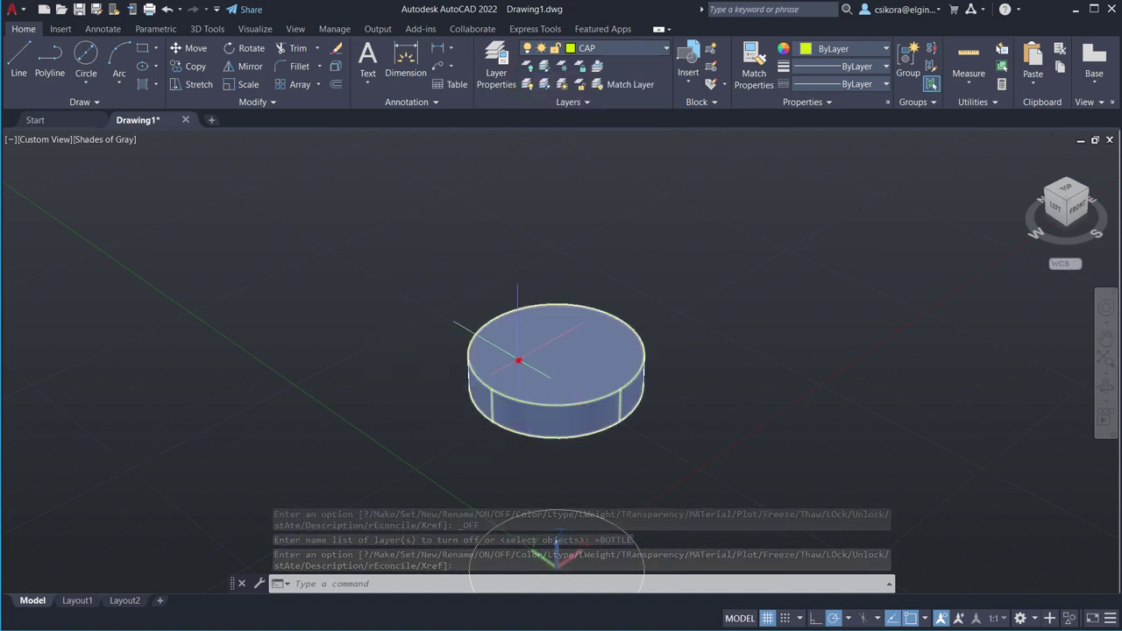
click(516, 359)
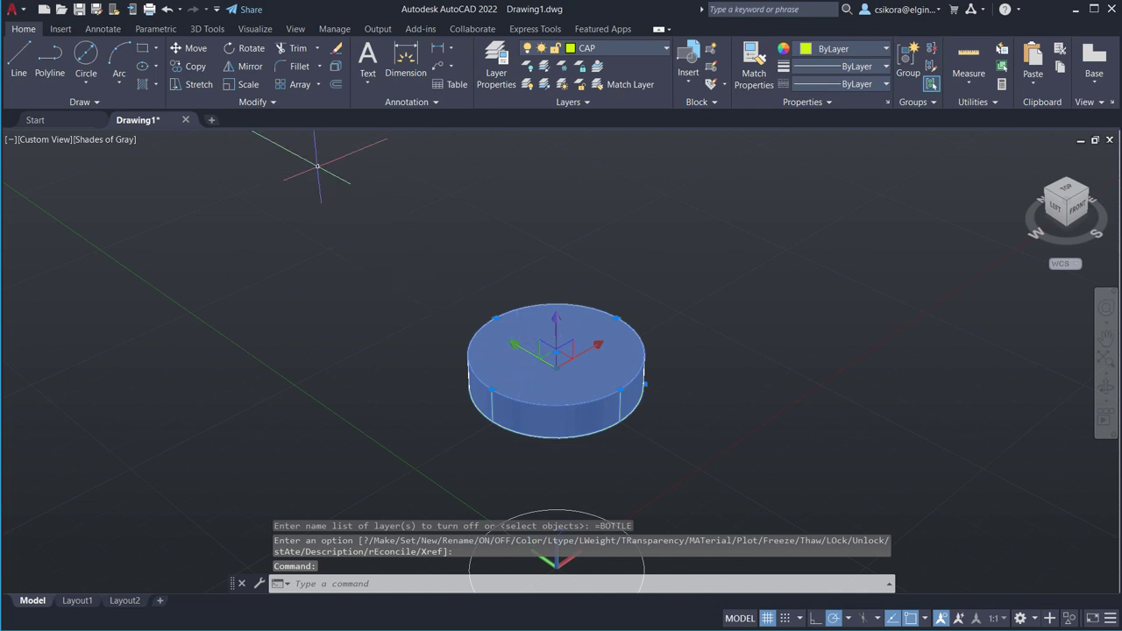
click(86, 82)
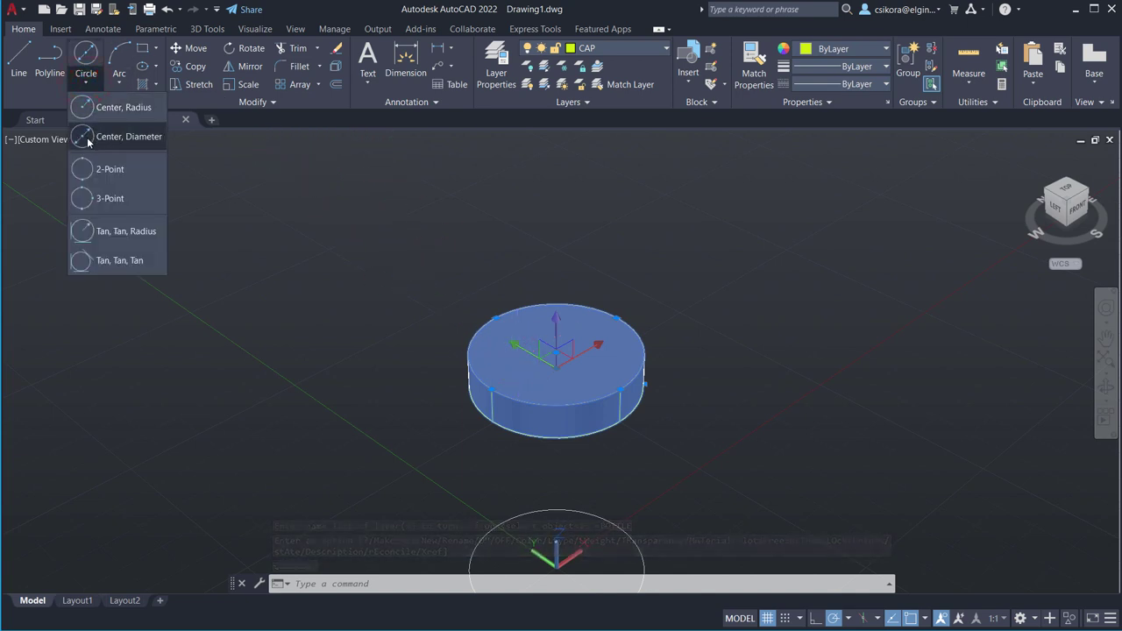
click(87, 140)
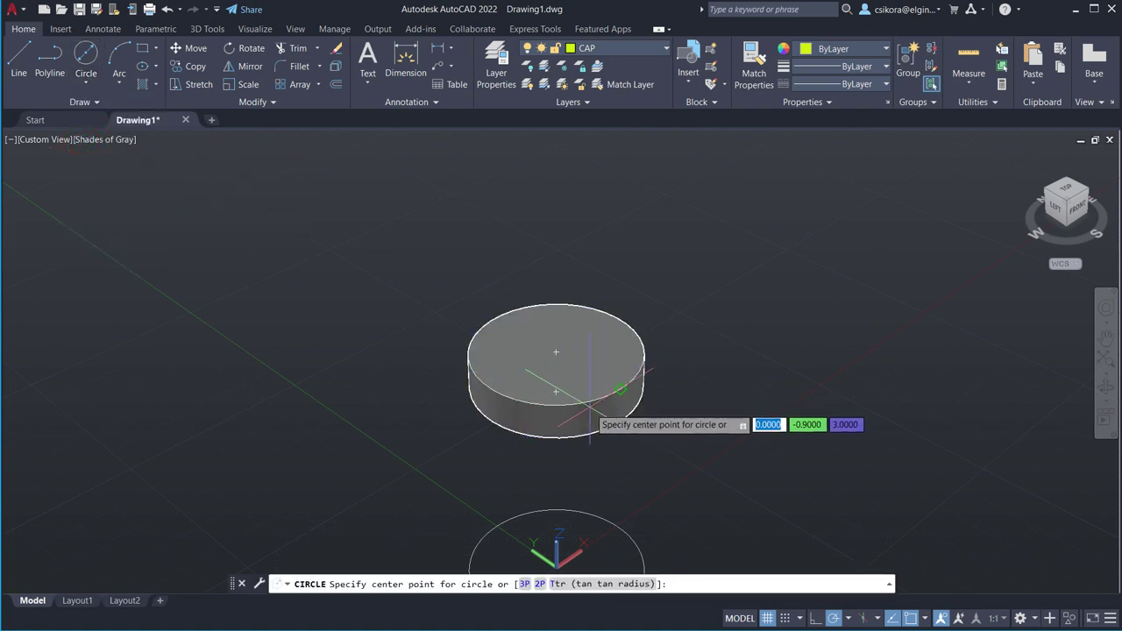
Presspull the top face of the cap body upward by .1.
click(207, 29)
click(246, 51)
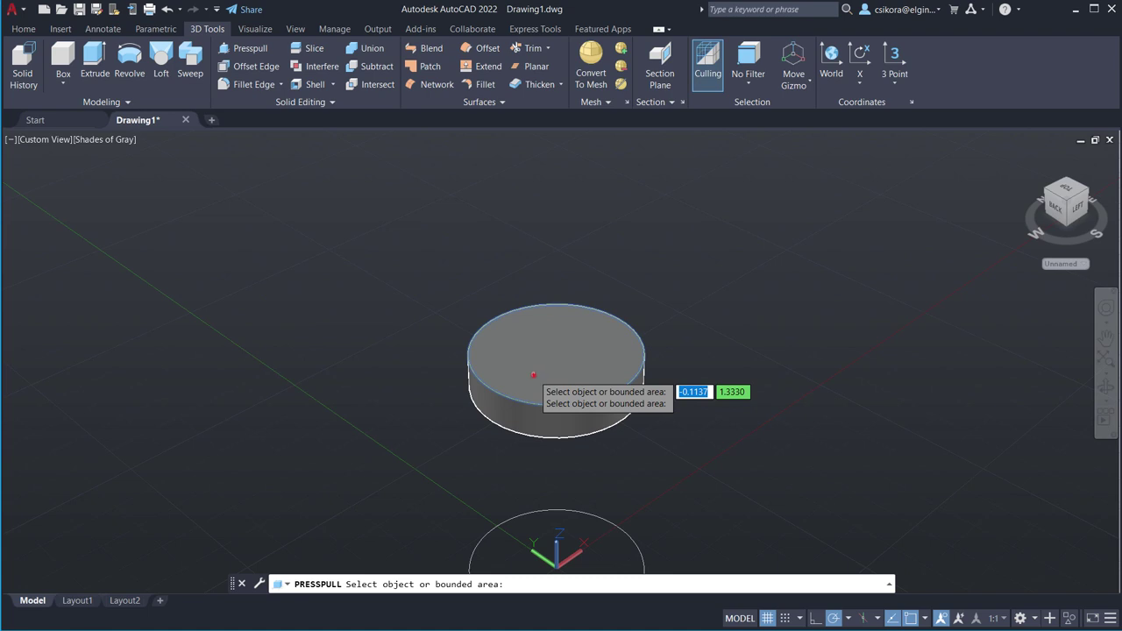
click(532, 374)
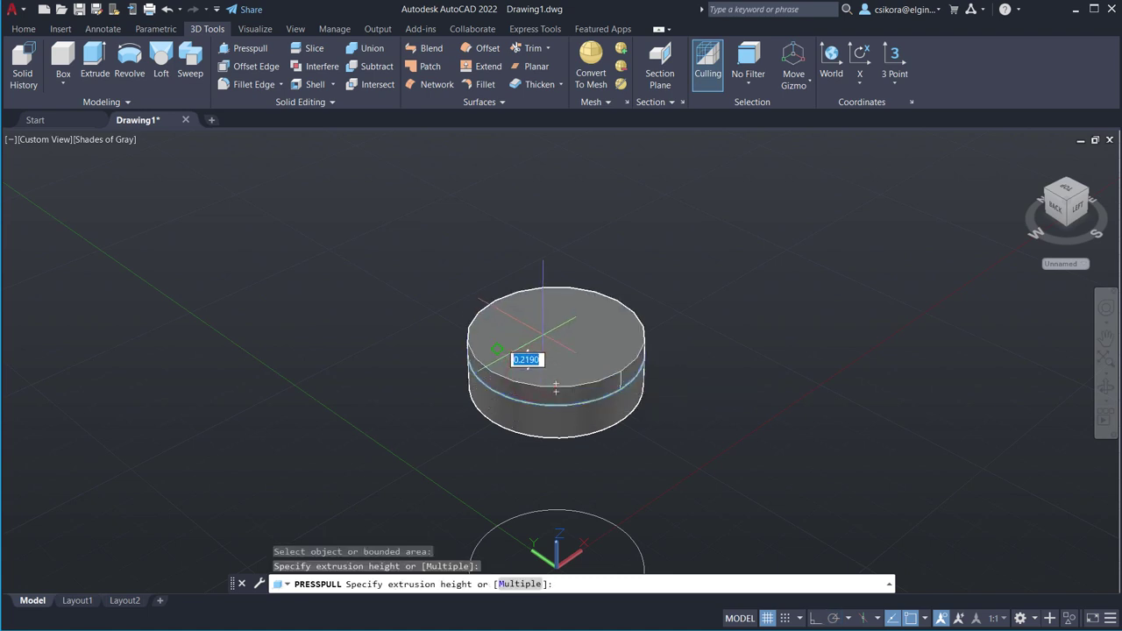
key(BackSpace)
key(Return)
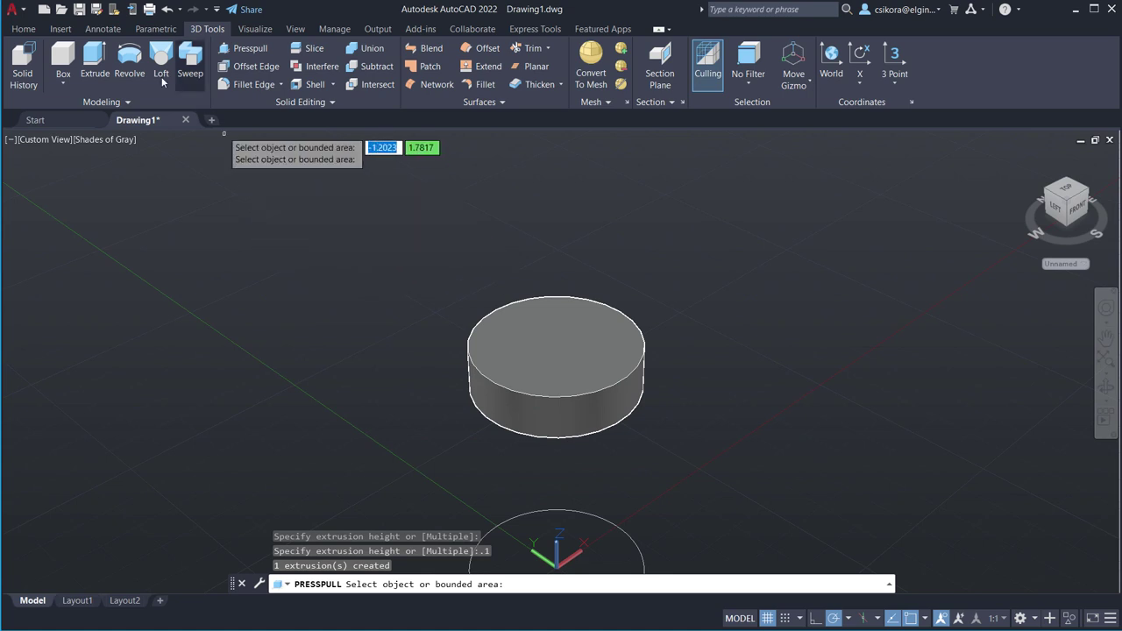
Draw a circle of diameter 1.9 centred on the top face of the cap body.
click(24, 29)
click(85, 55)
scroll(675, 427, up, 3)
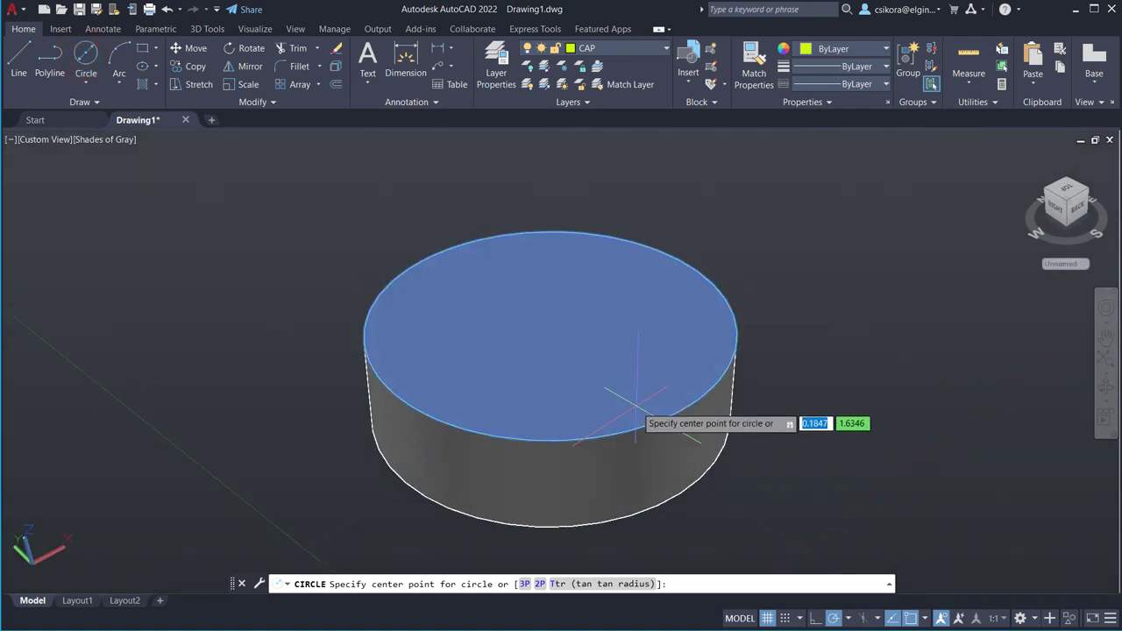
mouse_move(563, 324)
middle_down()
mouse_move(571, 381)
mouse_move(566, 311)
mouse_move(569, 395)
mouse_move(569, 289)
mouse_move(566, 359)
mouse_move(558, 340)
middle_up()
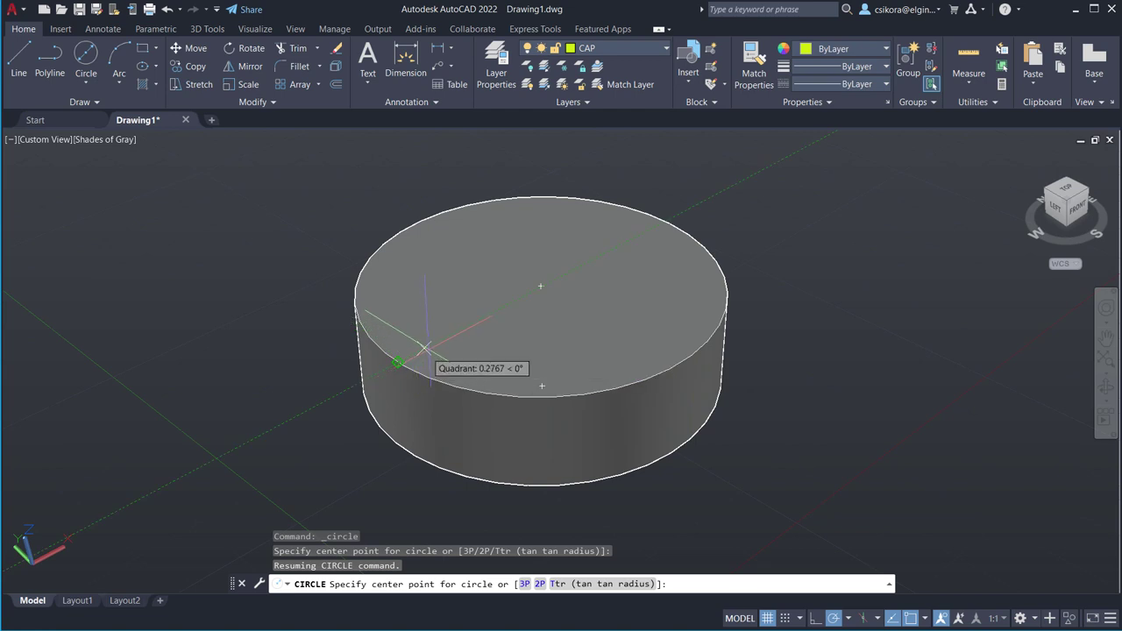
click(542, 287)
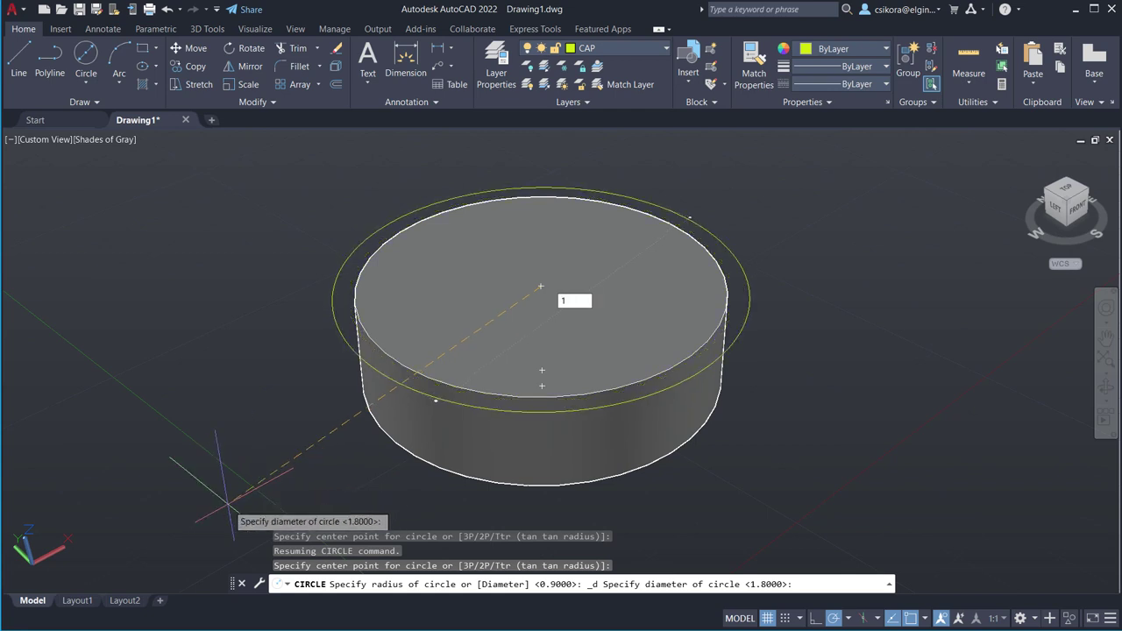
key(Return)
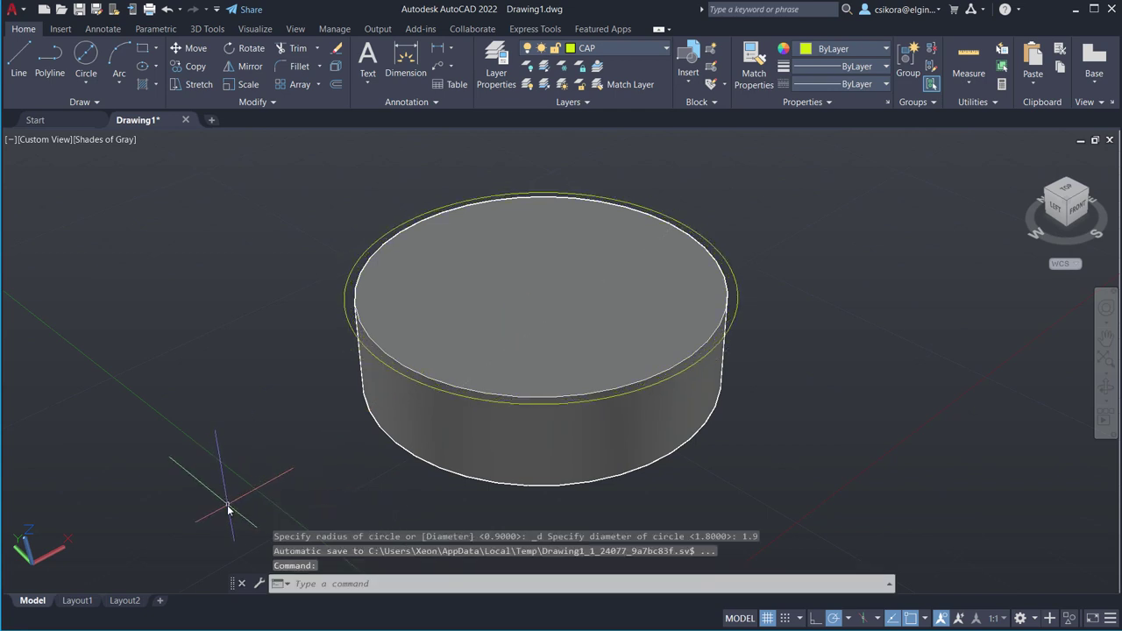
Presspull the 1.9 diameter circle .1 upward to form the cap's wider rim.
click(200, 30)
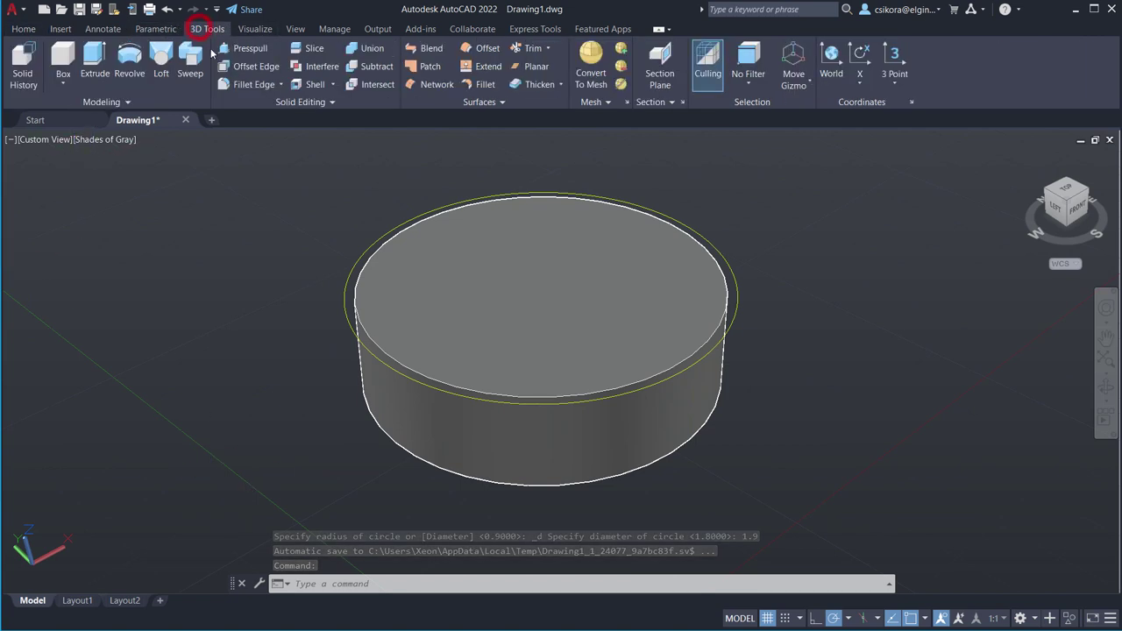
click(246, 48)
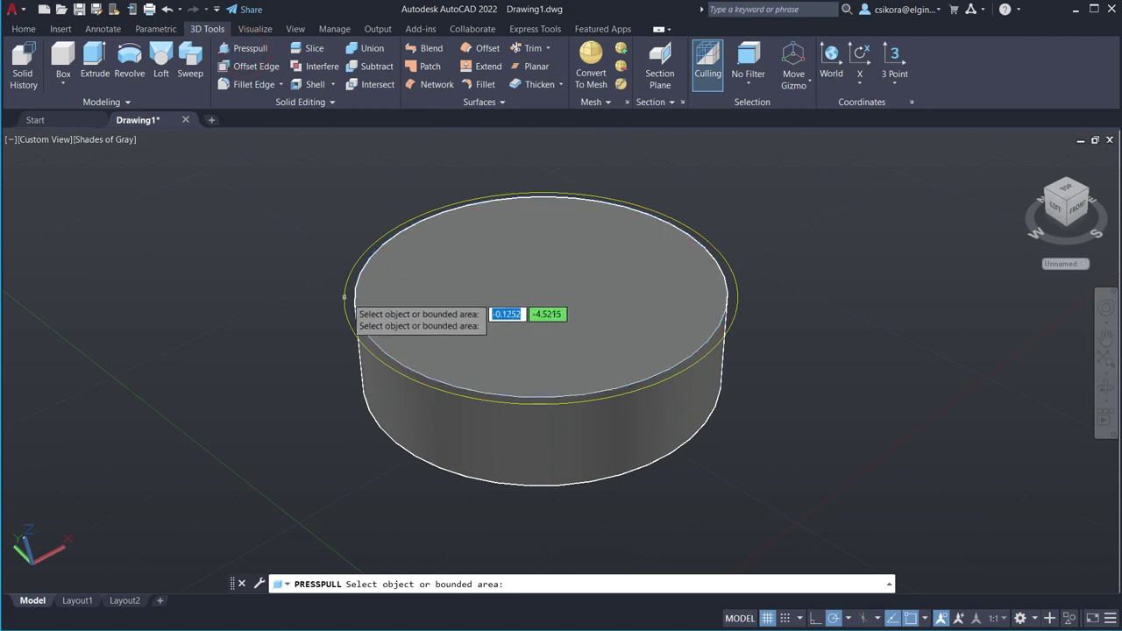
click(346, 302)
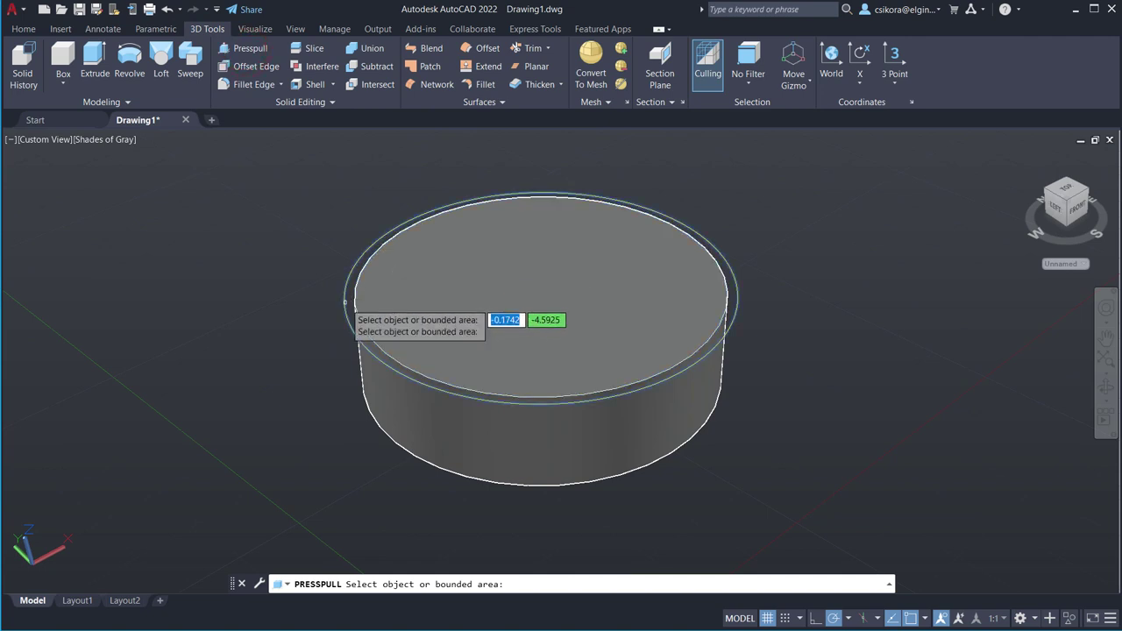
click(347, 303)
key(BackSpace)
text(.1)
key(Return)
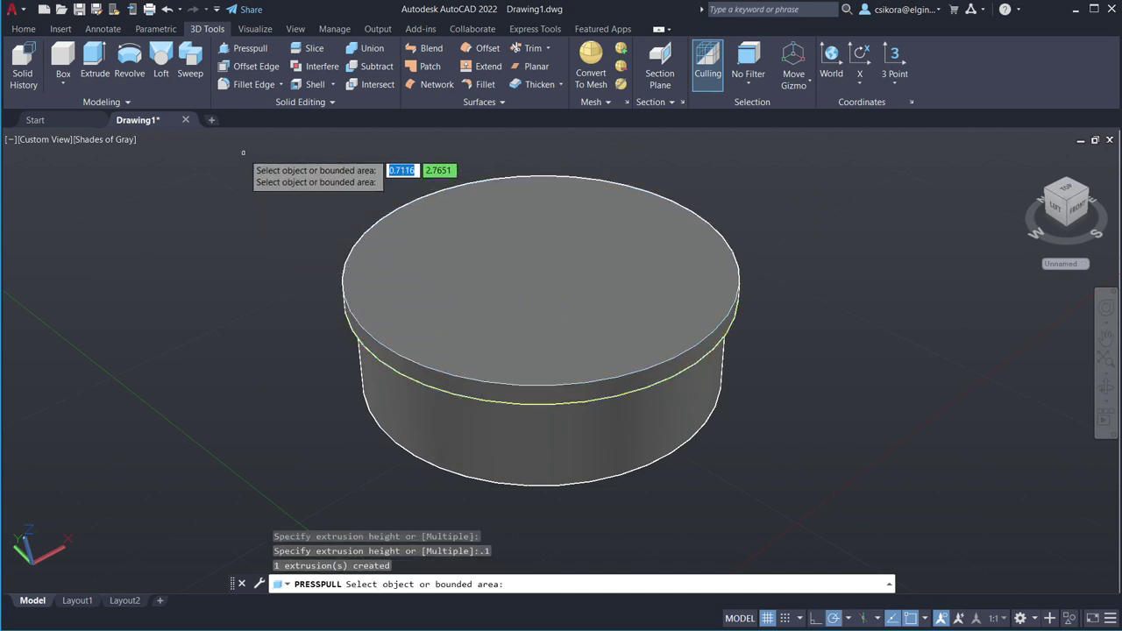
Fillet the top outer edge of the cap's rim with a radius of 0.1.
click(242, 89)
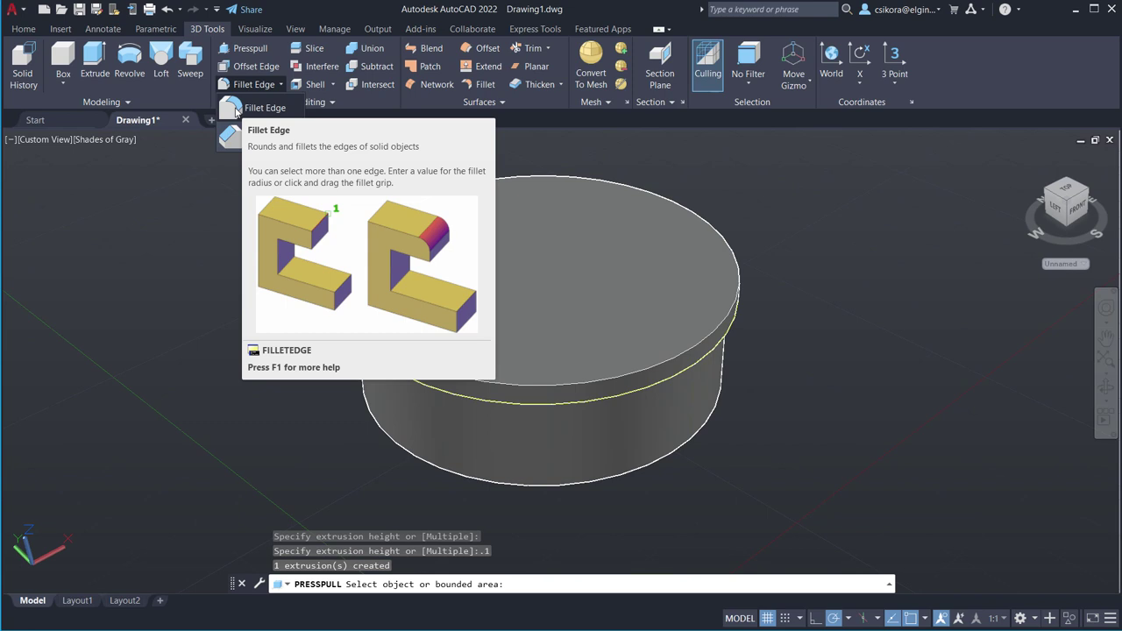
click(235, 109)
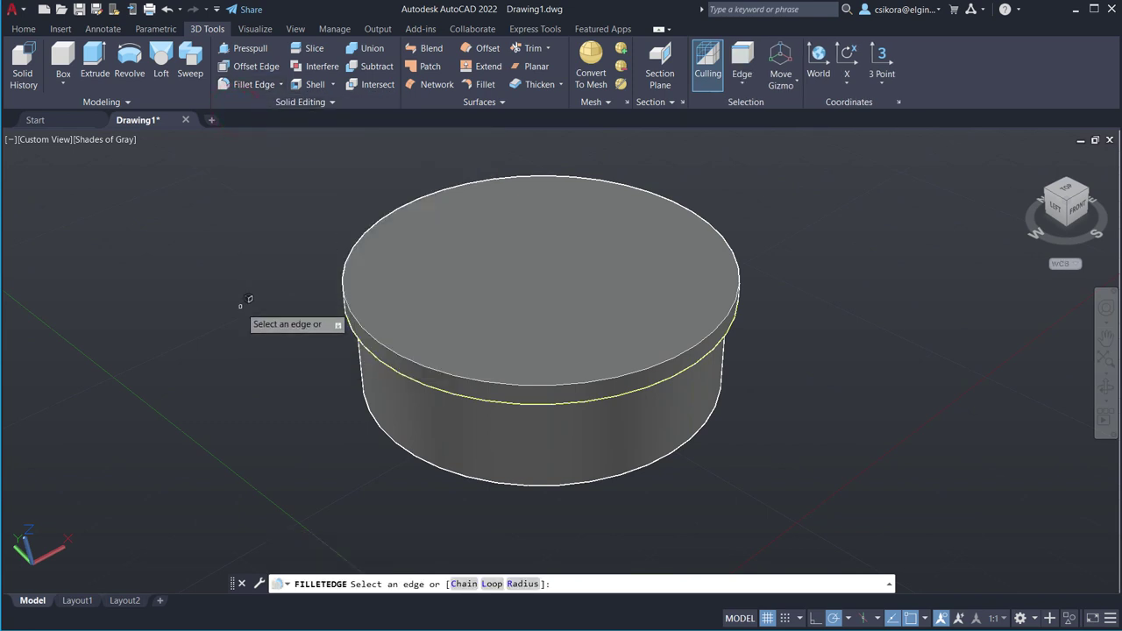
click(522, 585)
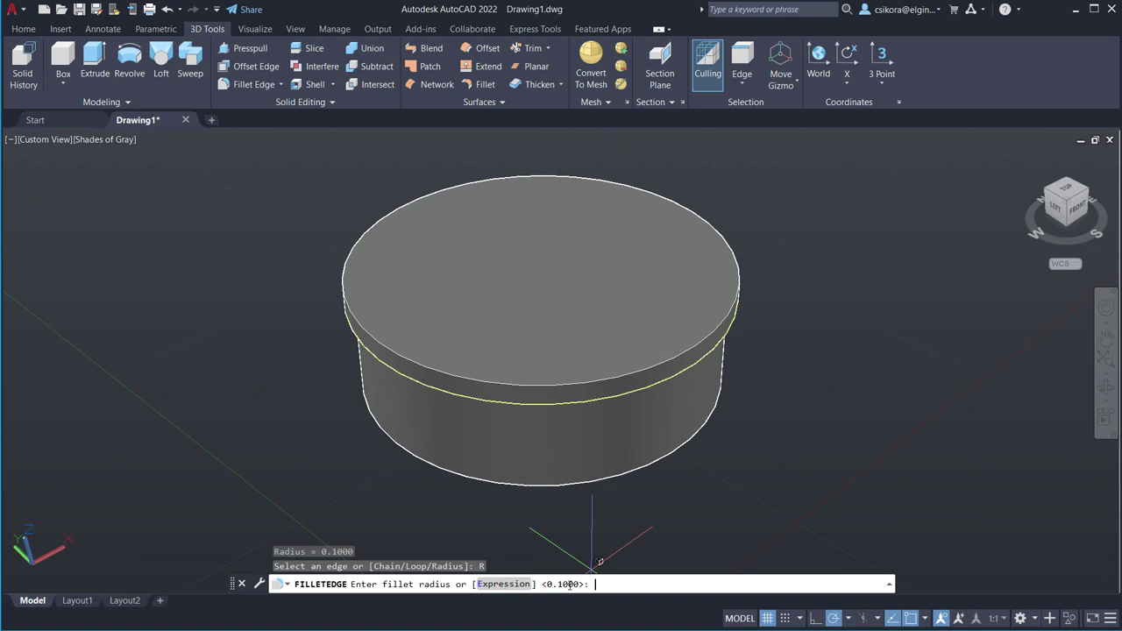
key(Return)
click(530, 385)
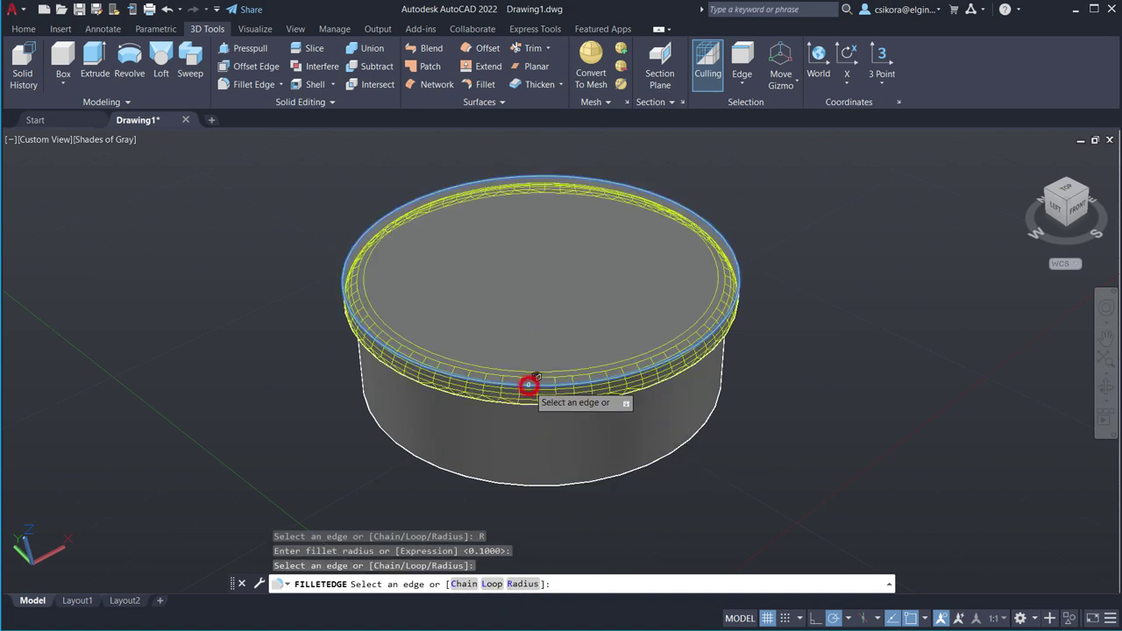
key(Return)
key(Return)
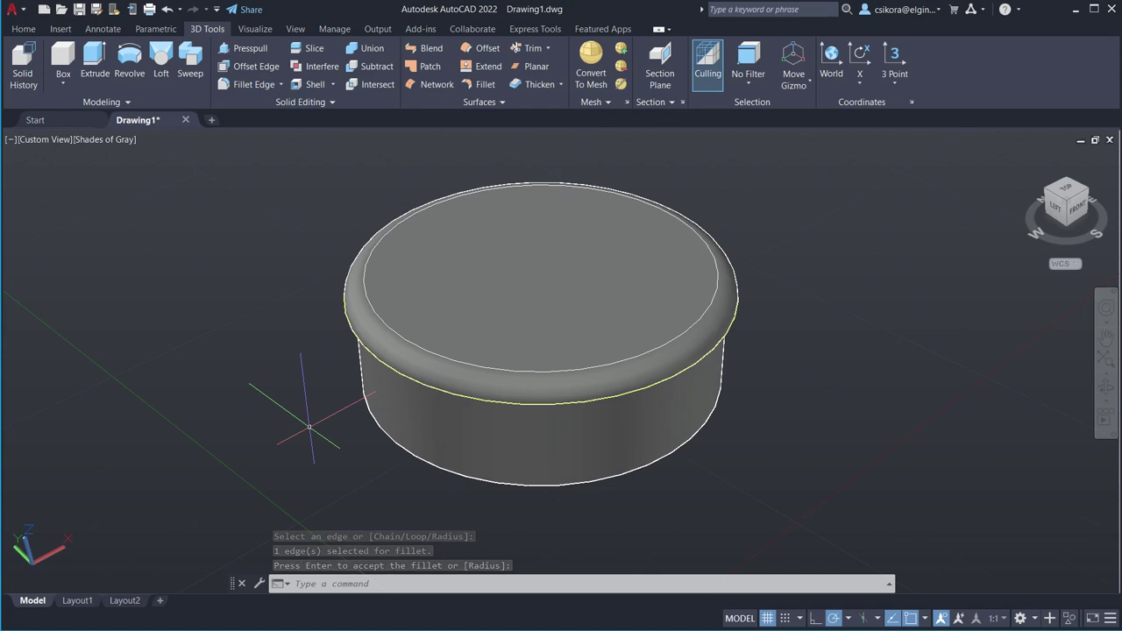
shift+middle_drag(306, 444, 345, 305)
key(Return)
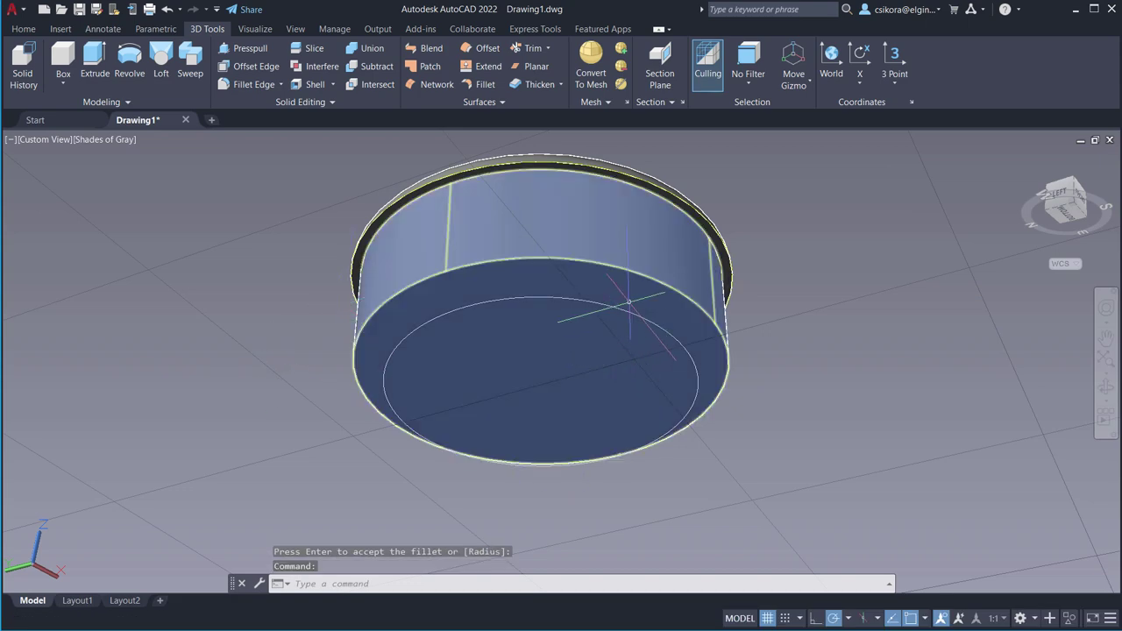
shift+middle_drag(780, 396, 771, 431)
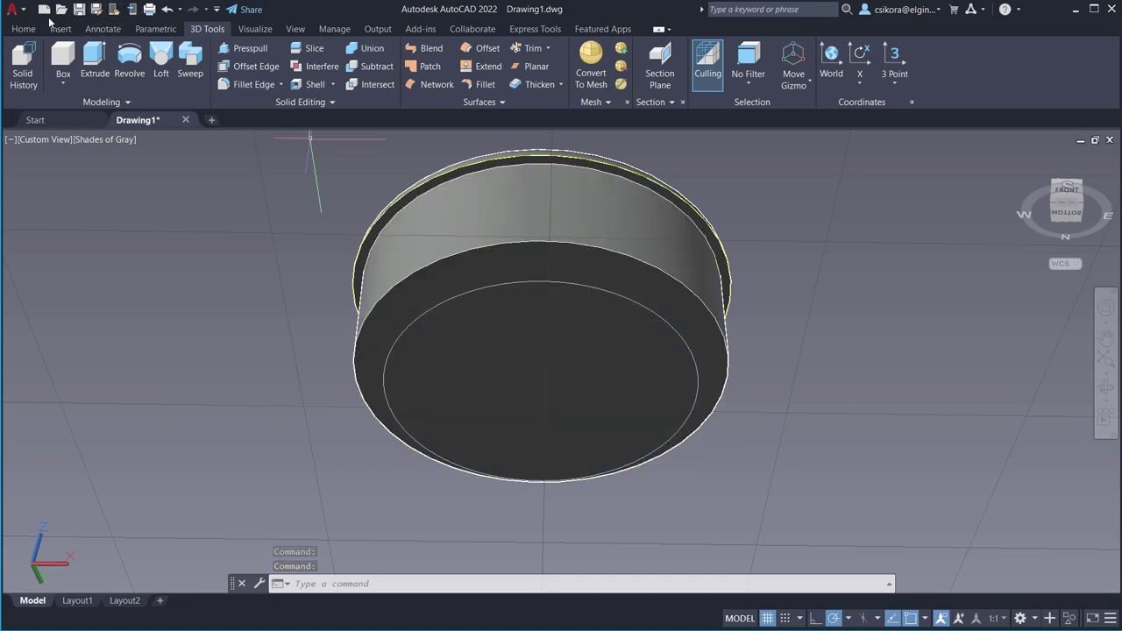
click(24, 30)
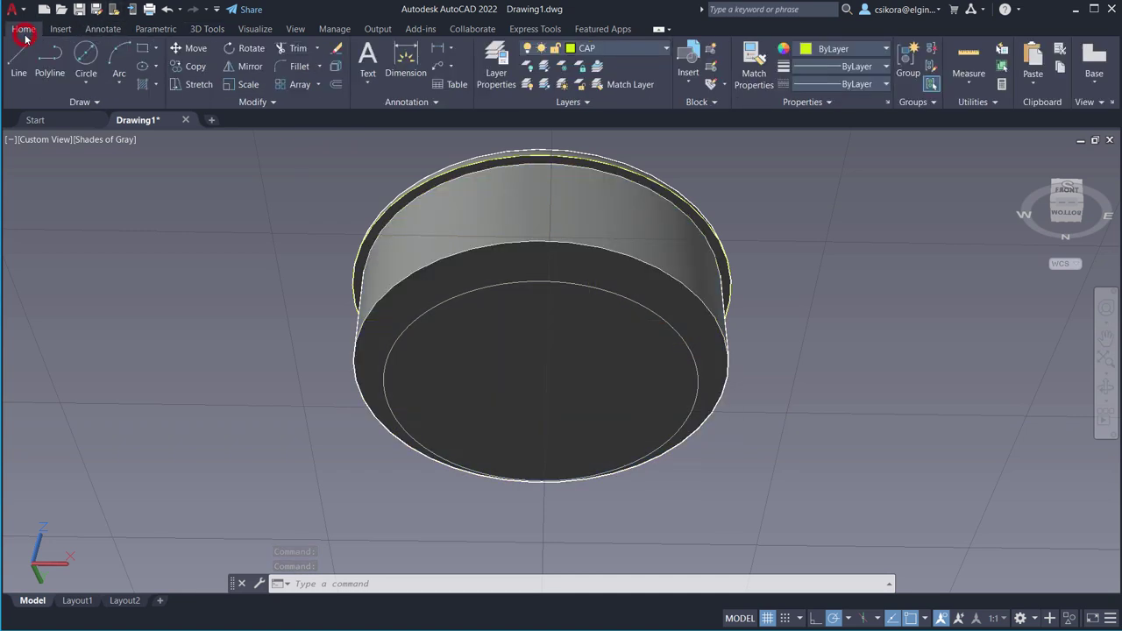
click(86, 54)
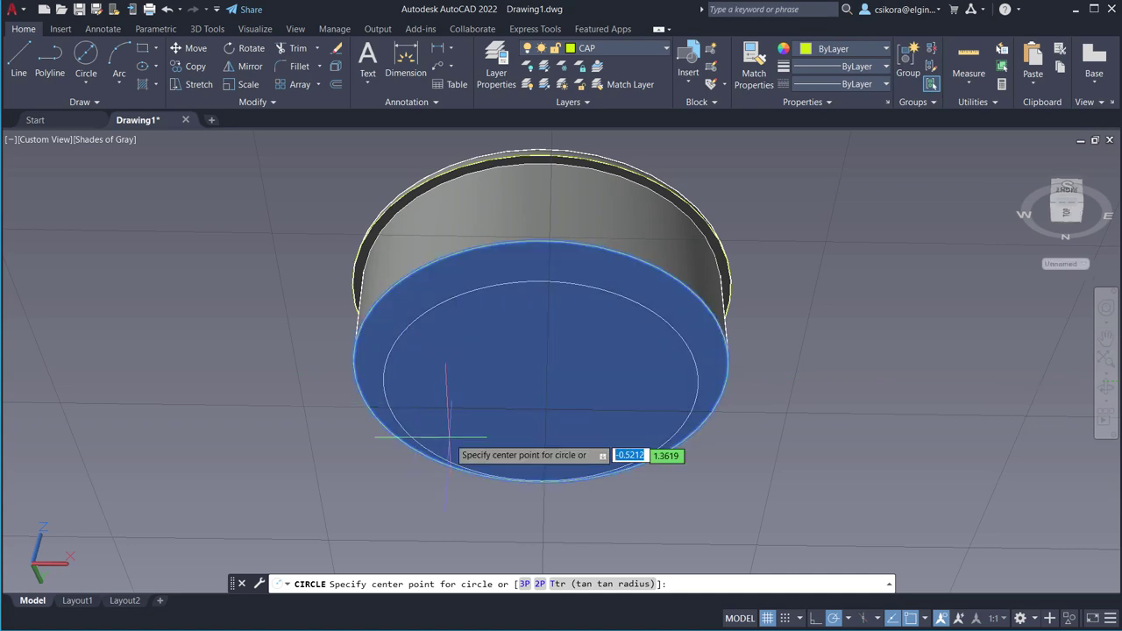
shift+middle_drag(649, 280, 594, 352)
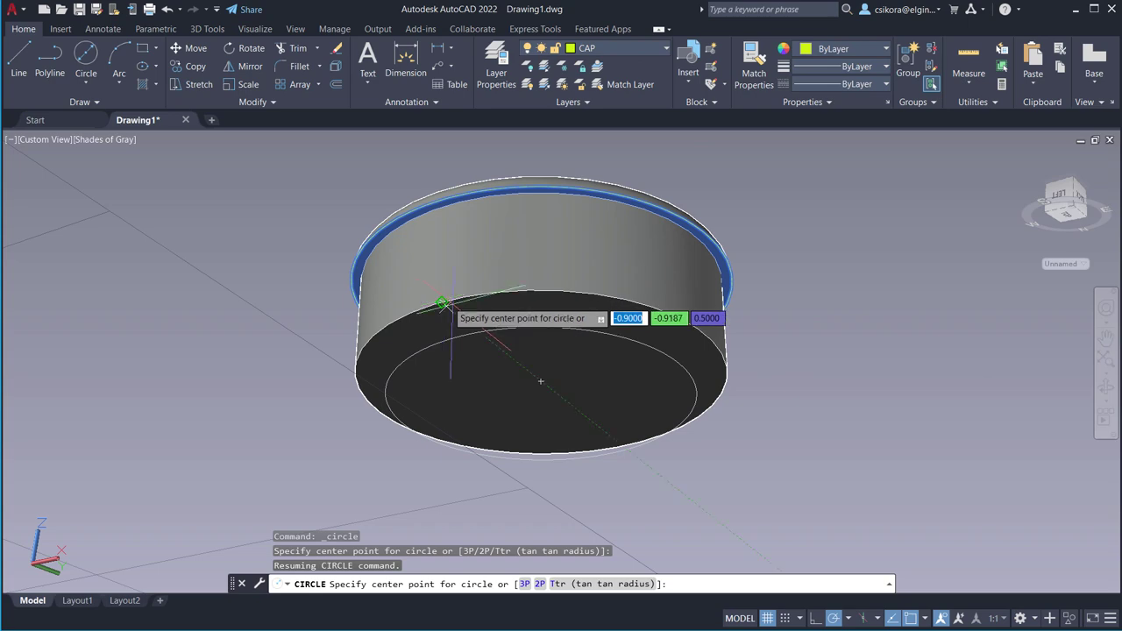
click(1022, 160)
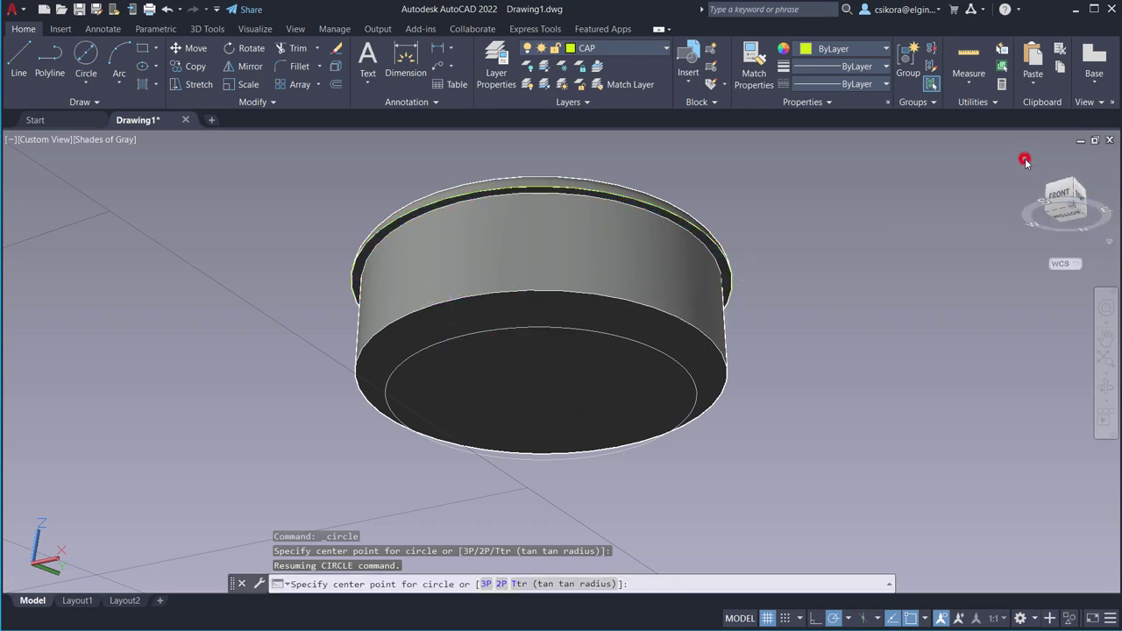
shift+middle_drag(612, 404, 605, 298)
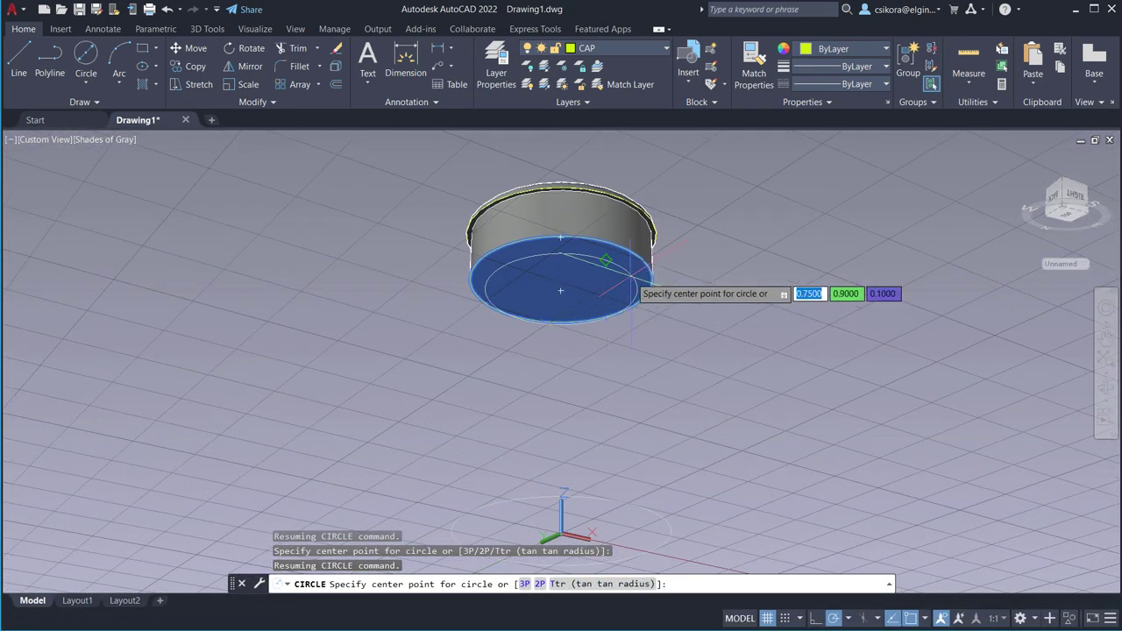
key(Escape)
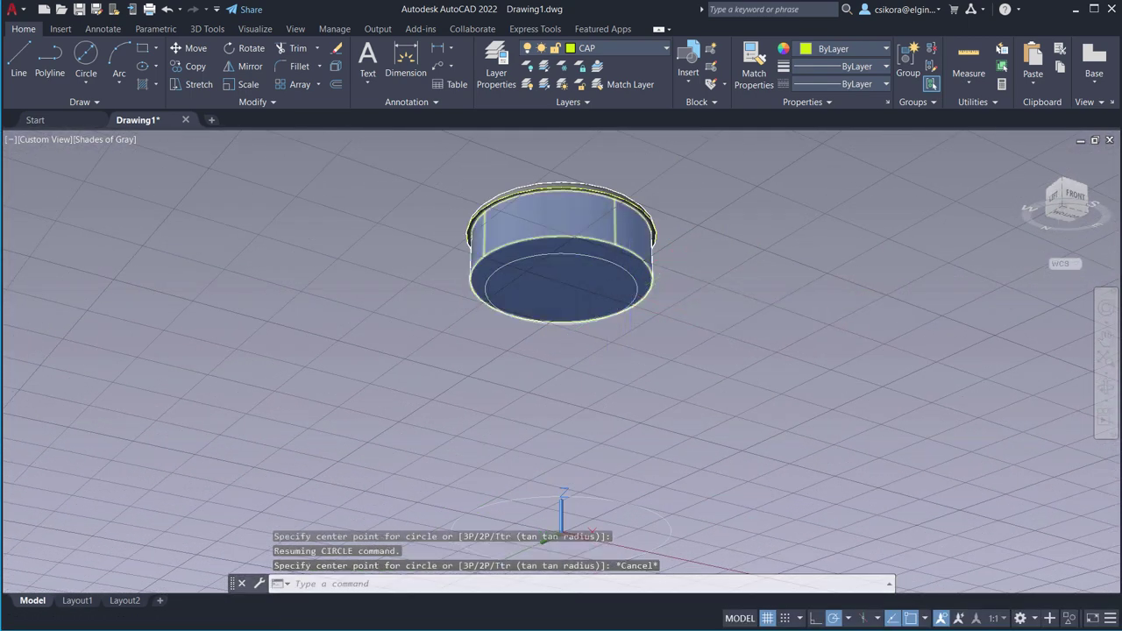
key(Escape)
Delete the leftover layer 0 circle on the underside of the cap.
click(631, 294)
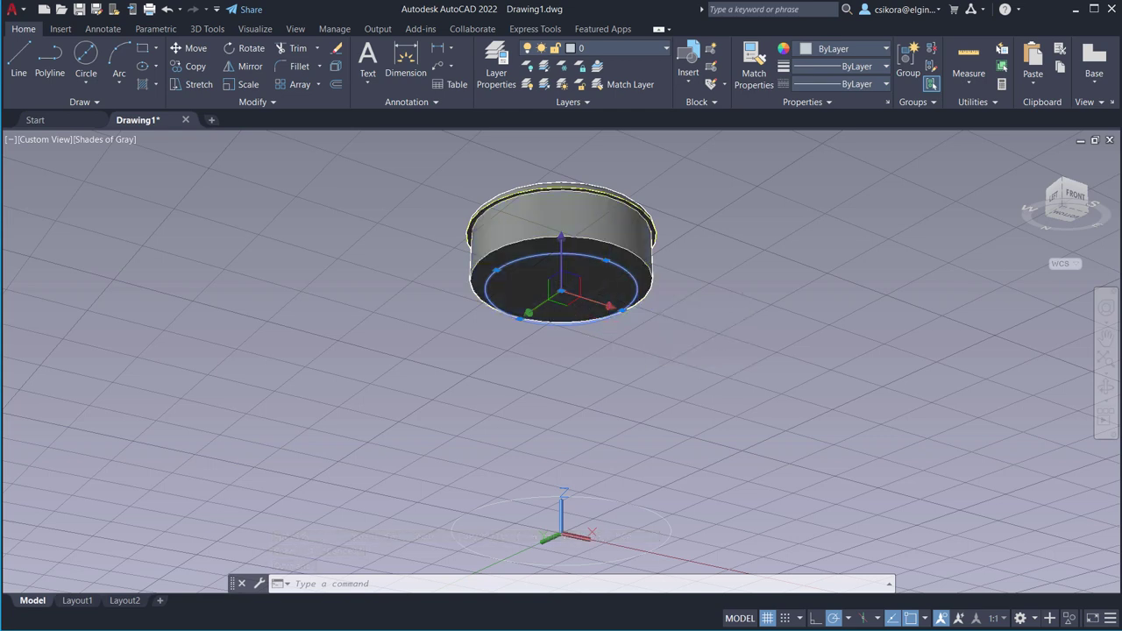
key(Delete)
scroll(608, 281, up, 3)
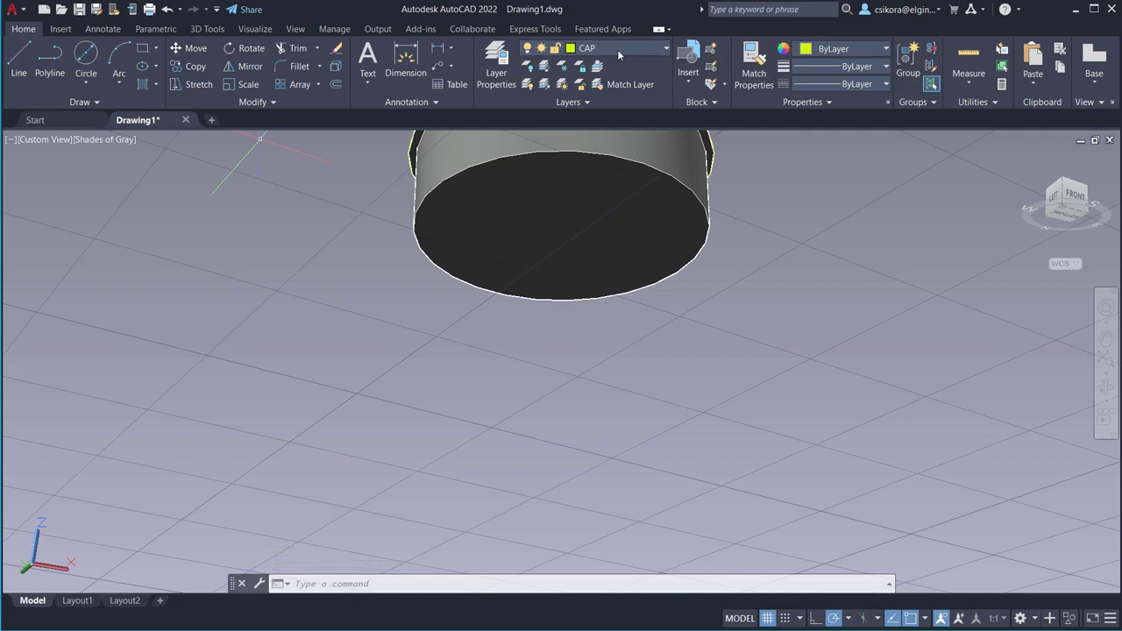
Switch the visual style to 2D Wireframe.
click(254, 29)
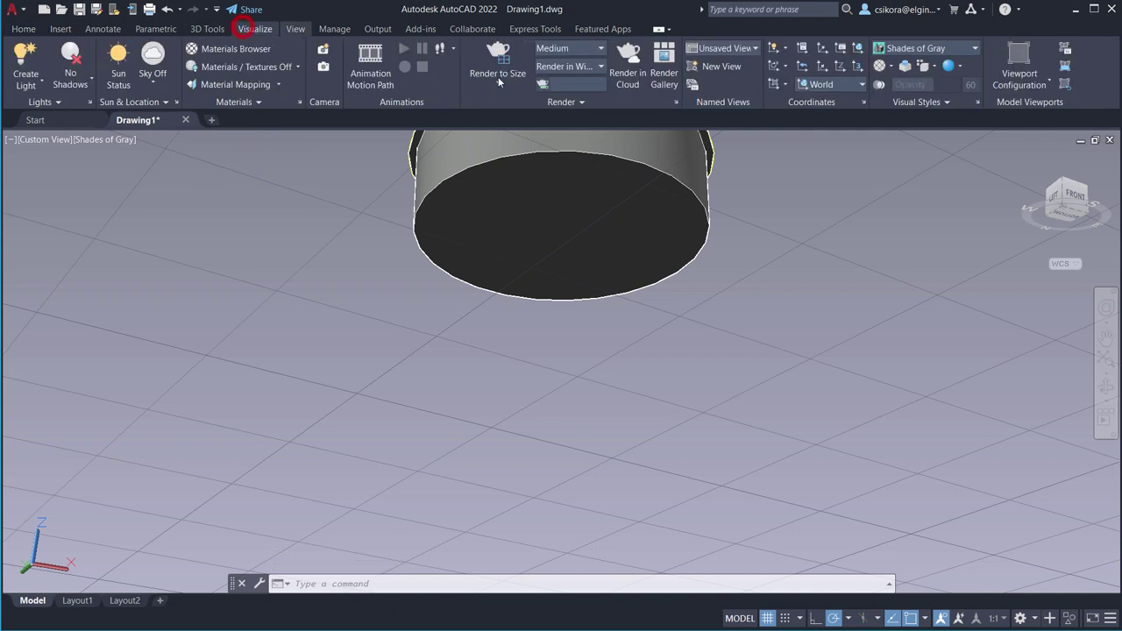
click(901, 53)
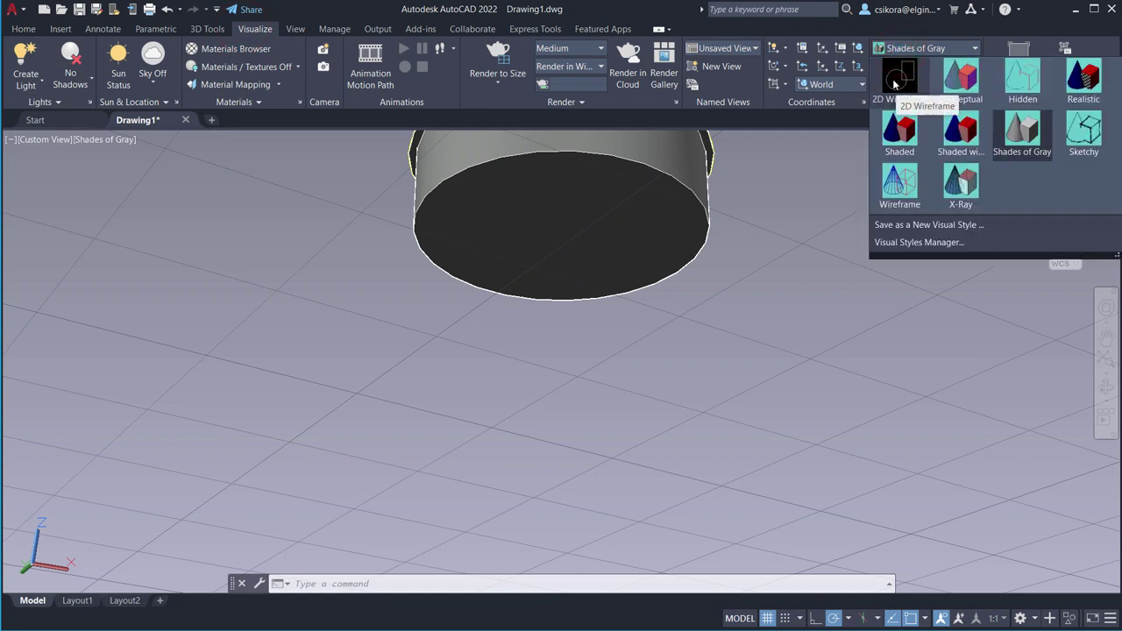
click(894, 83)
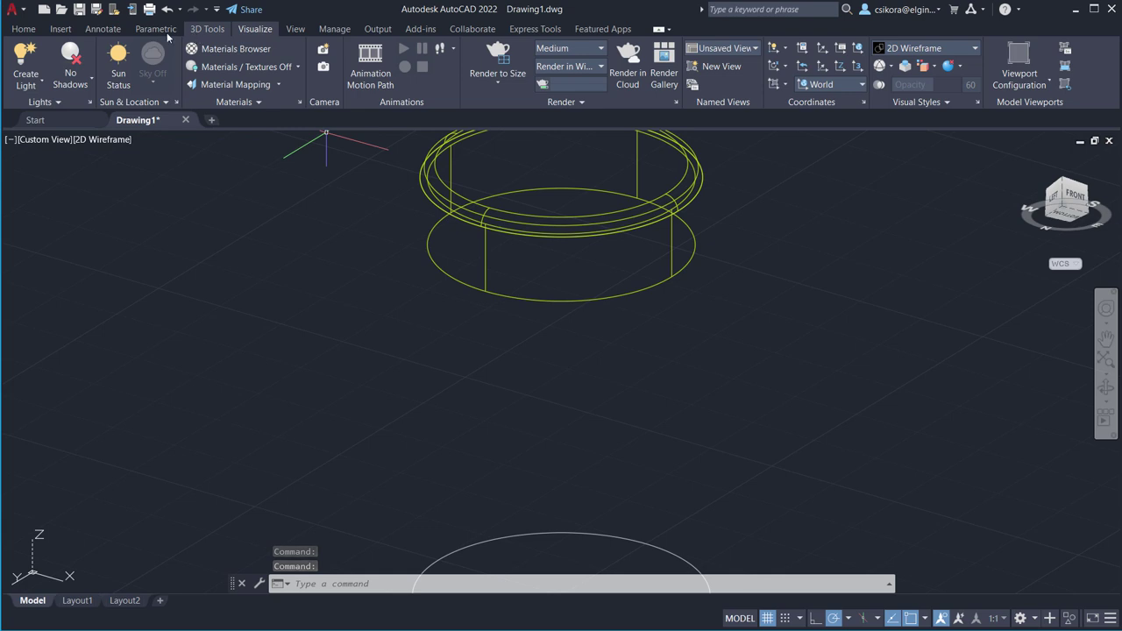
Switch the visual style to Conceptual.
click(24, 29)
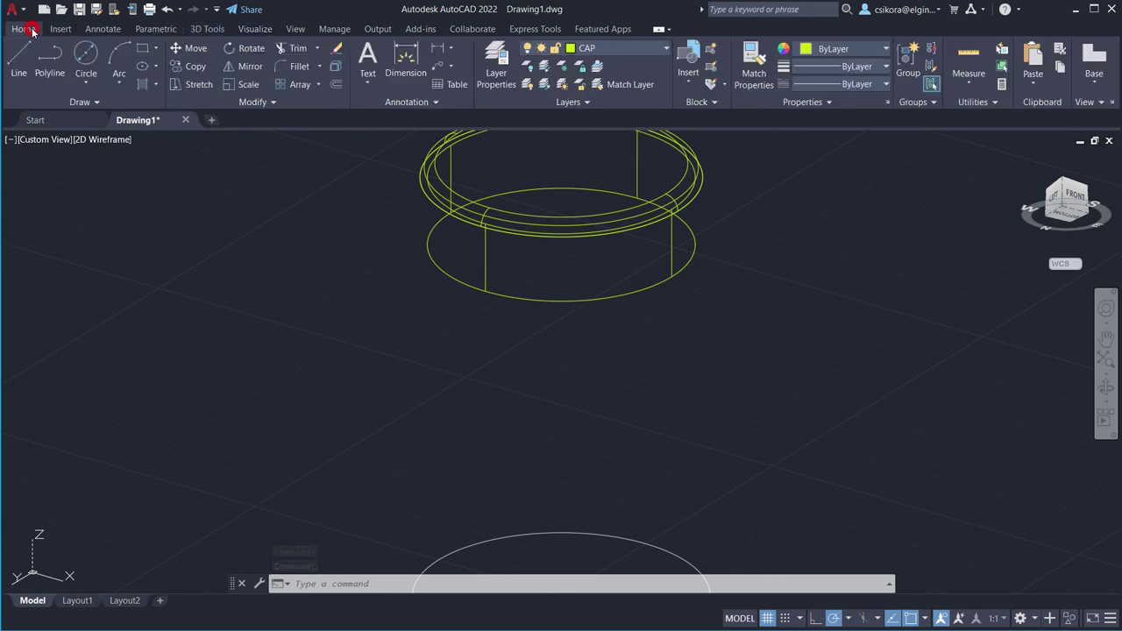
click(85, 58)
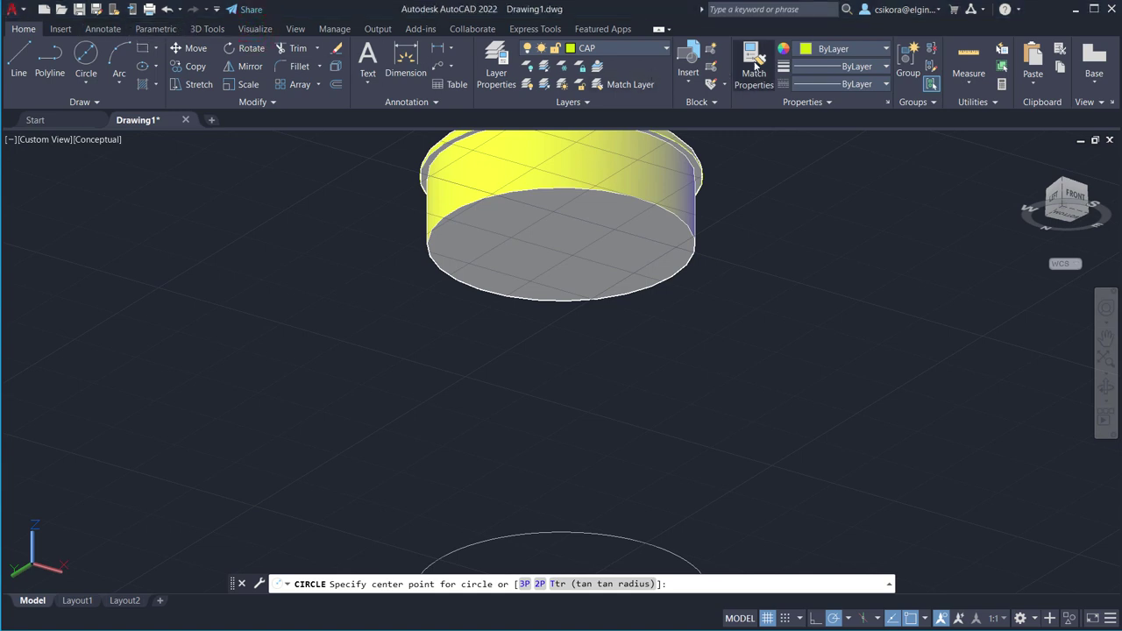
click(255, 28)
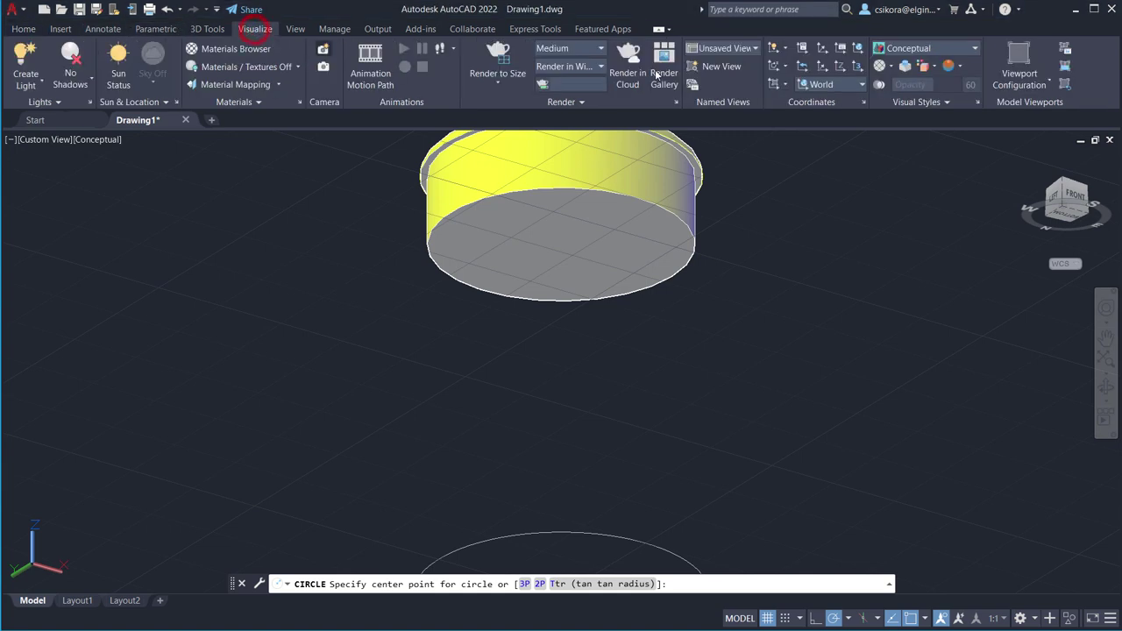
click(961, 50)
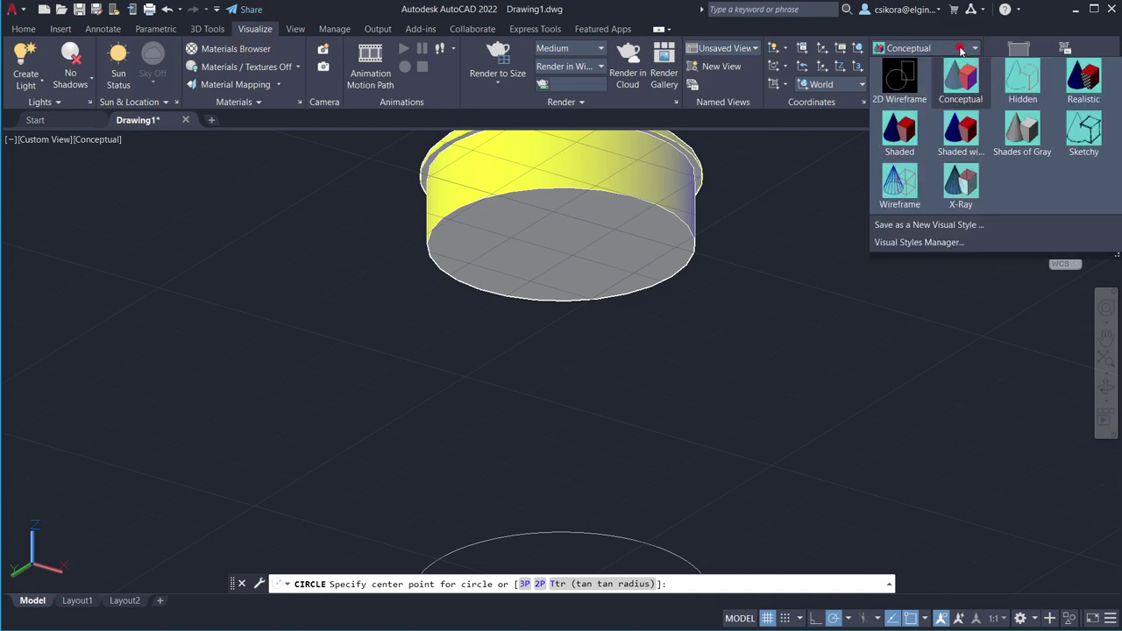
click(961, 50)
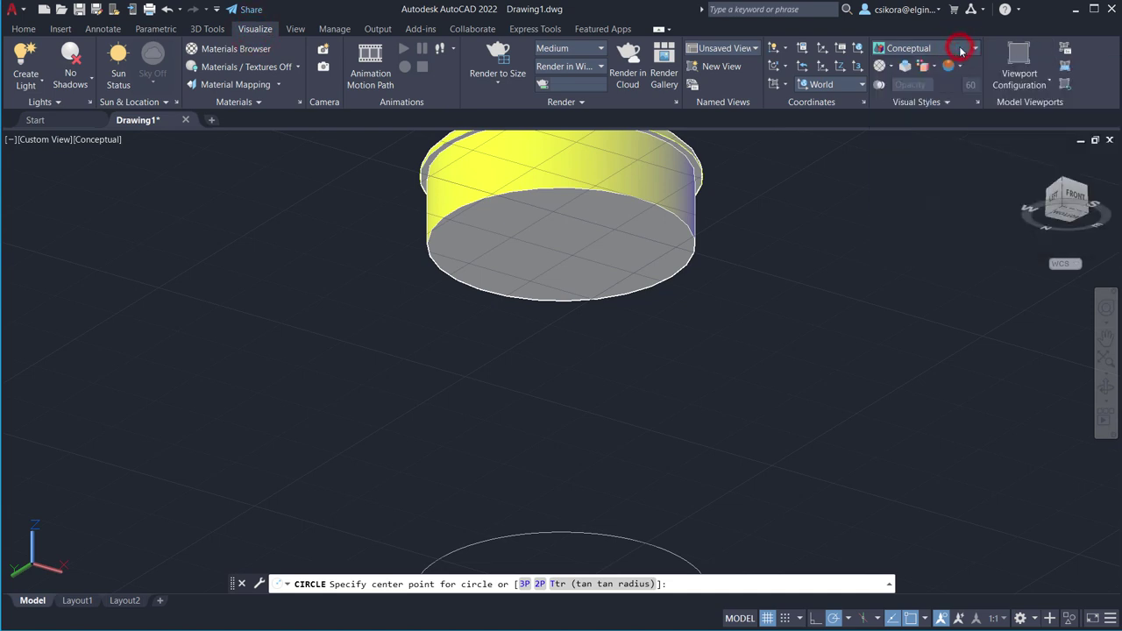
Draw a 1.5 diameter circle centred on the underside of the cap.
click(24, 29)
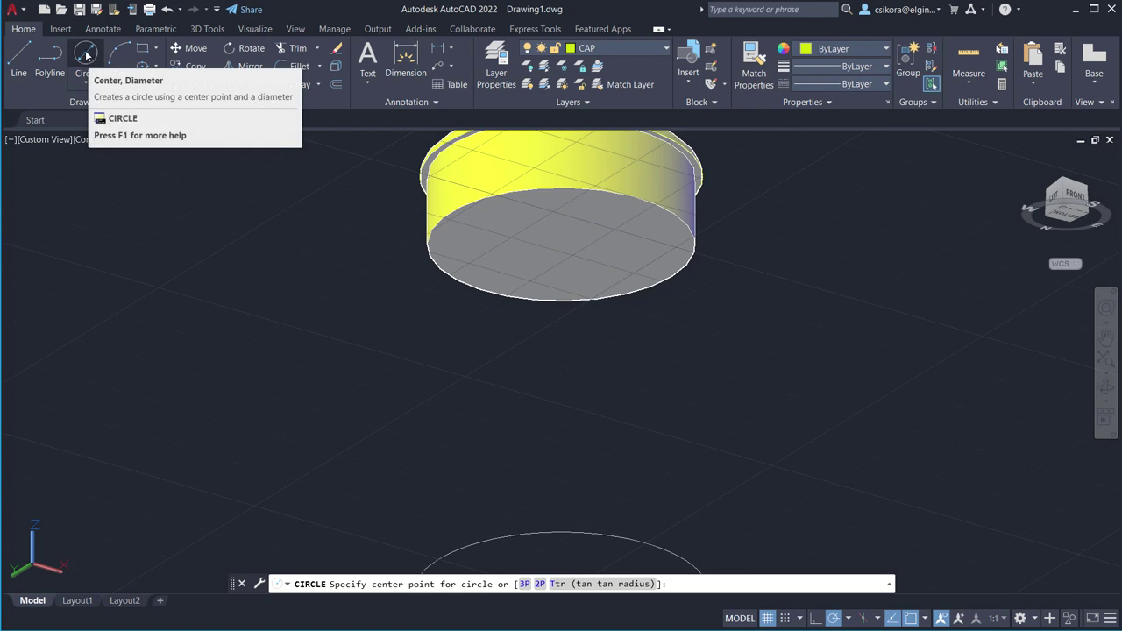
click(84, 79)
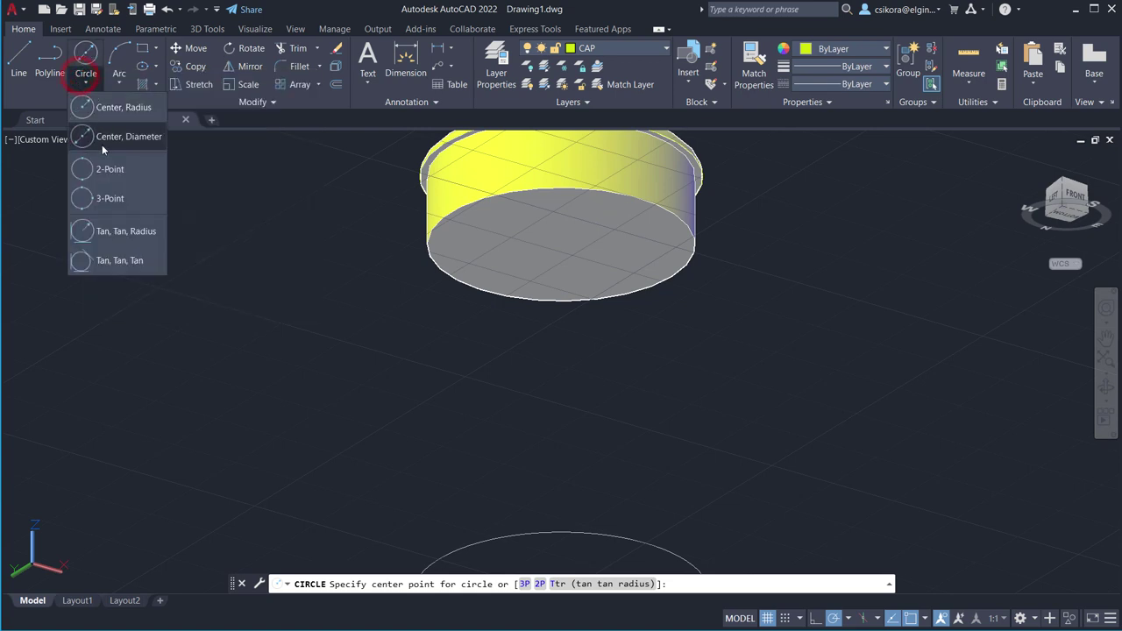
click(96, 138)
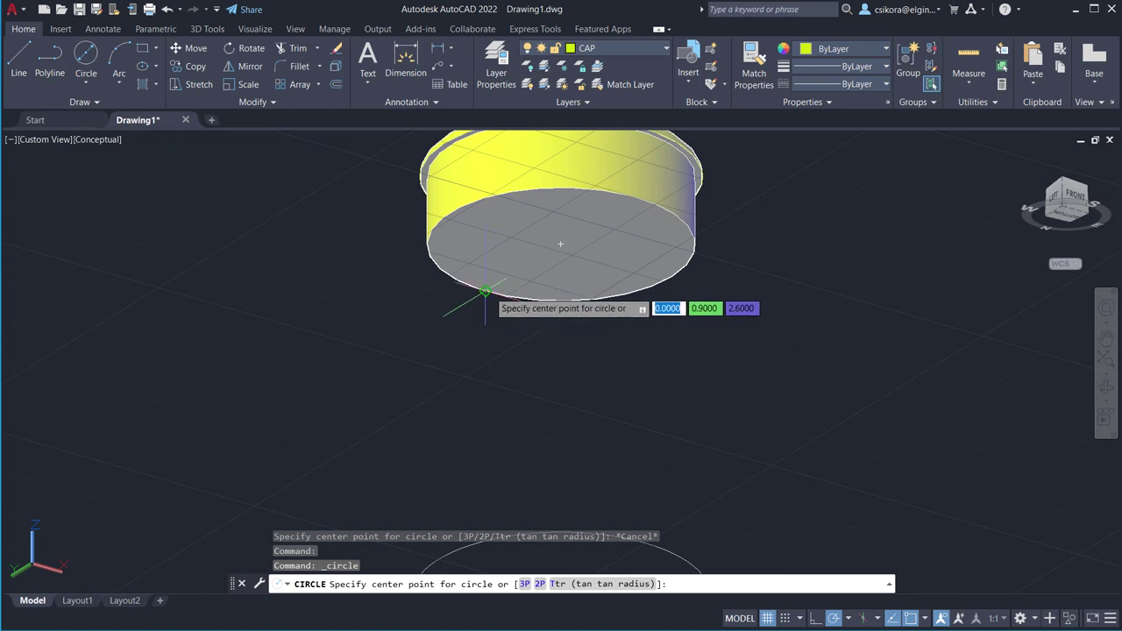
click(561, 244)
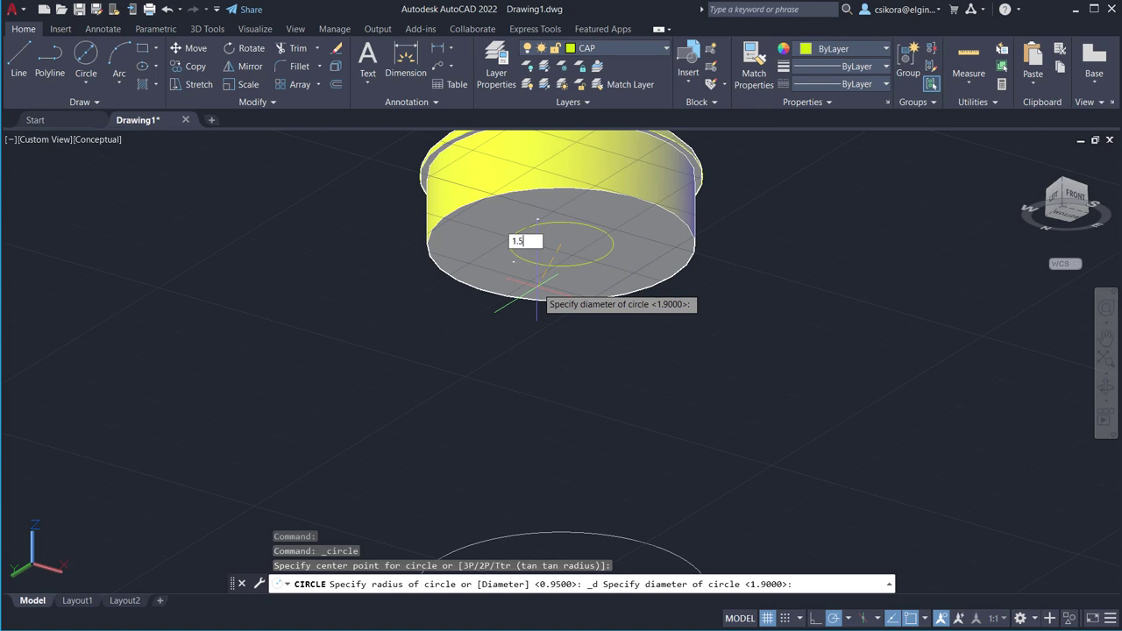
text(1.5)
key(Return)
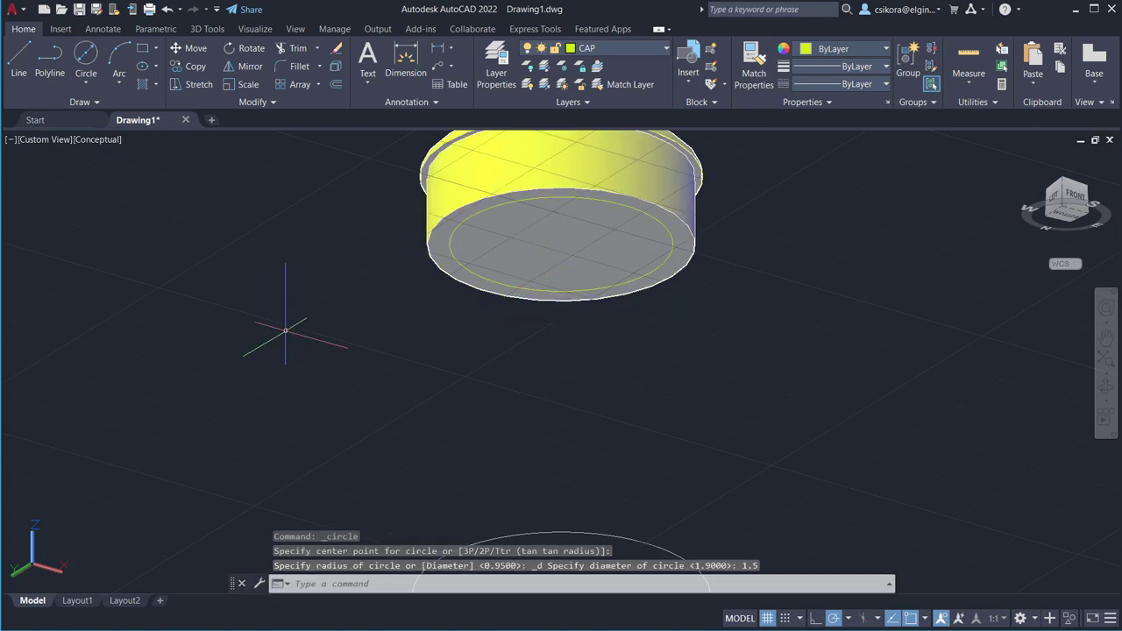
Presspull the area inside the 1.5 diameter circle .4 up into the cap to hollow it out.
click(208, 29)
click(245, 48)
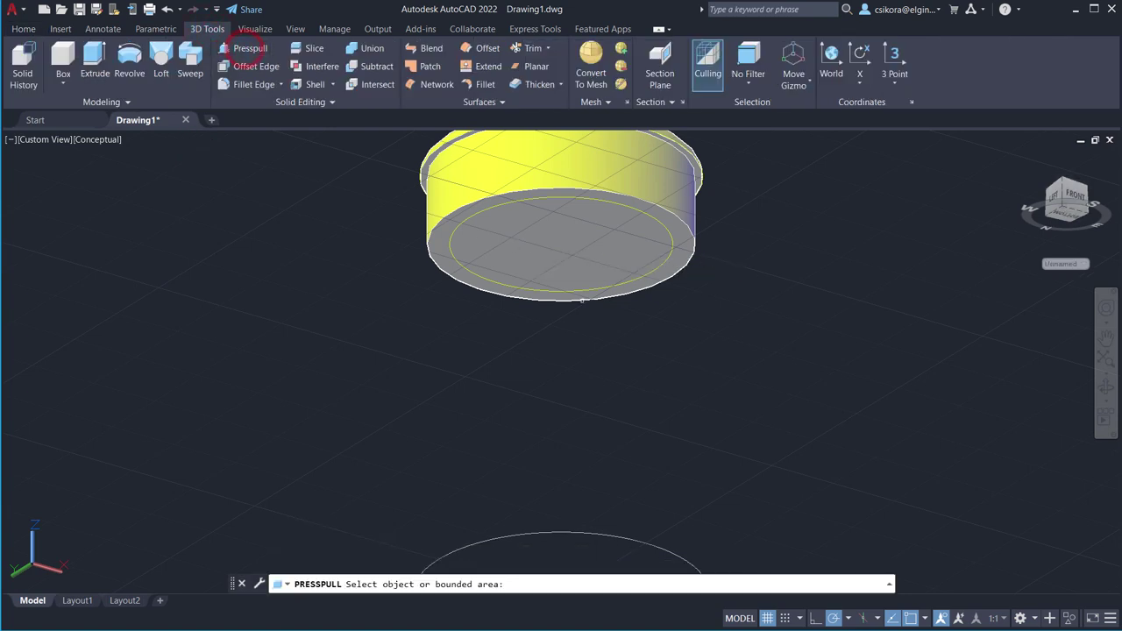
click(564, 272)
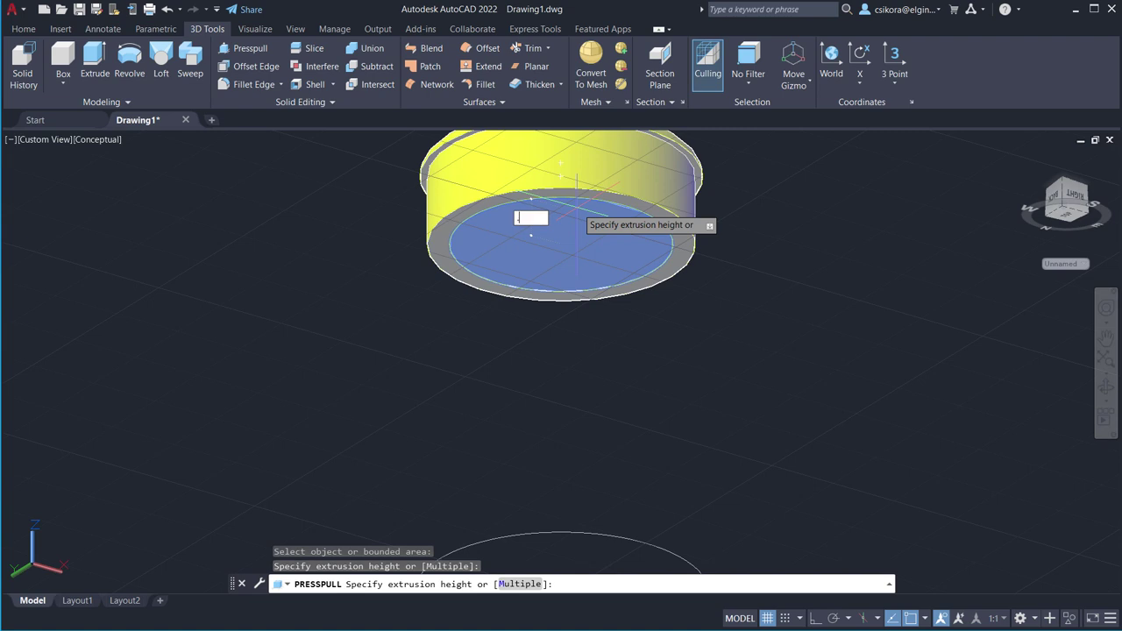
text(.4)
key(Return)
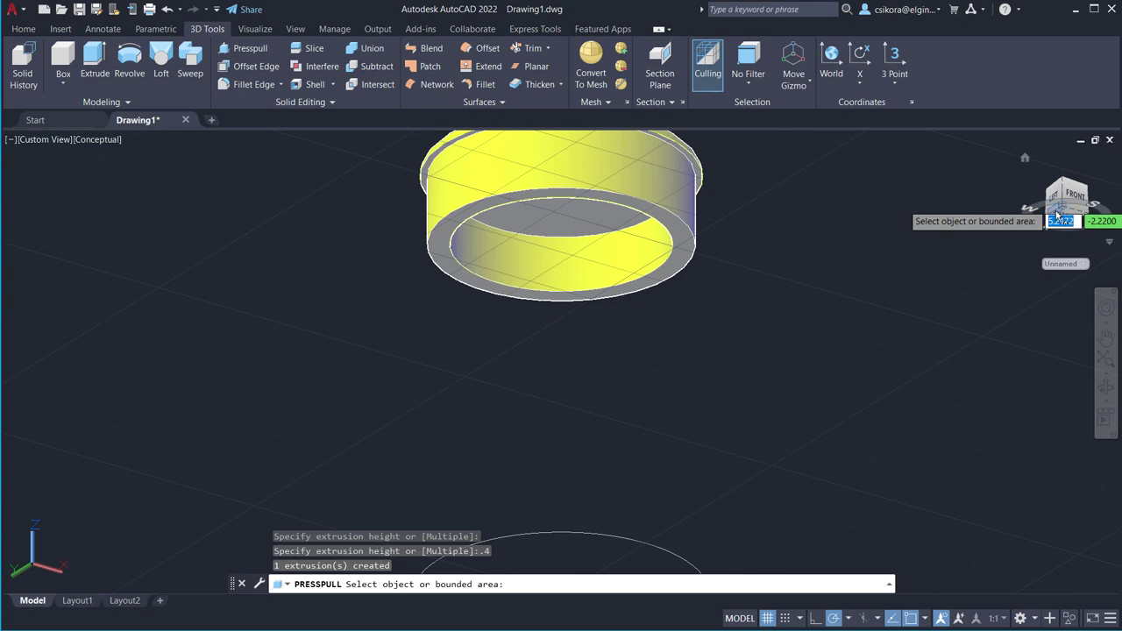
key(Return)
Delete the leftover large circle that surrounds the cap in the bottom view.
click(1065, 218)
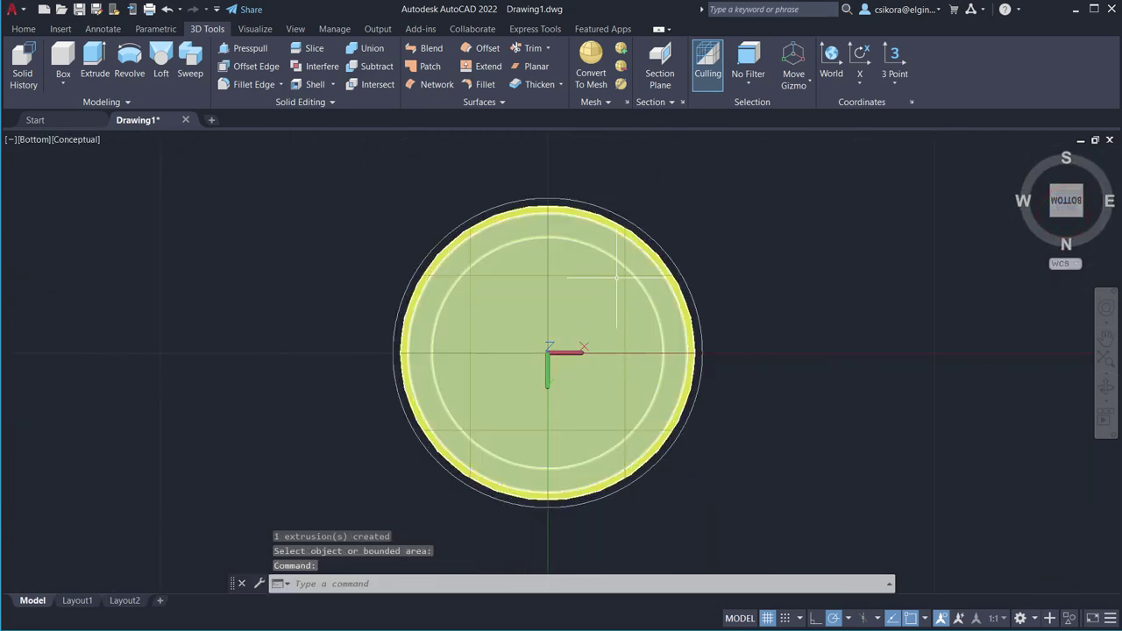
scroll(601, 211, up, 3)
click(601, 206)
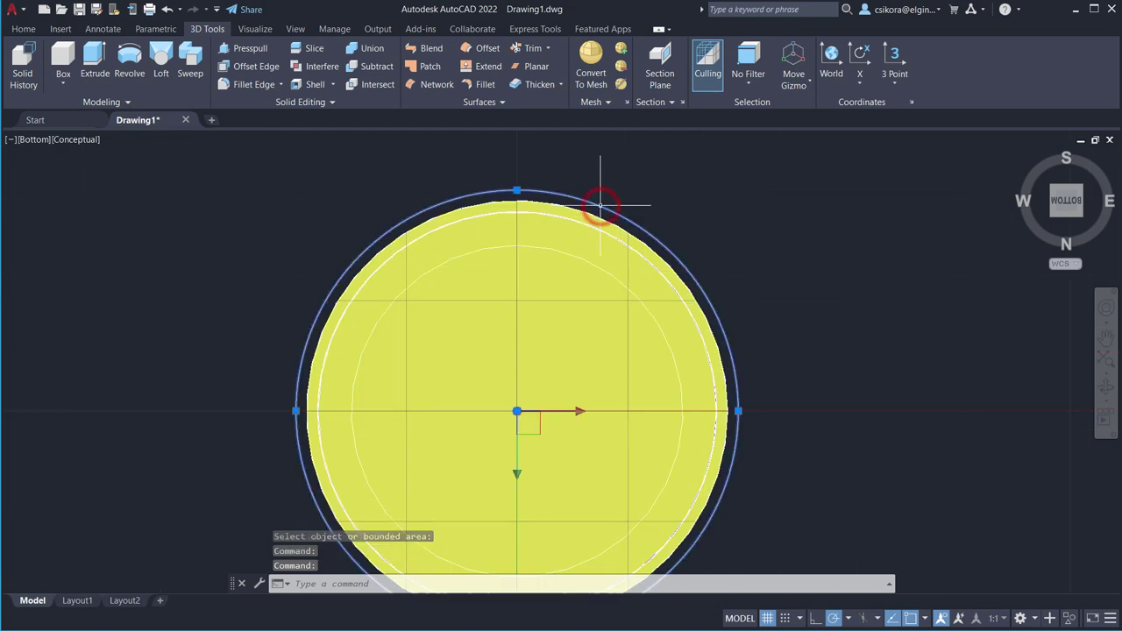
key(Delete)
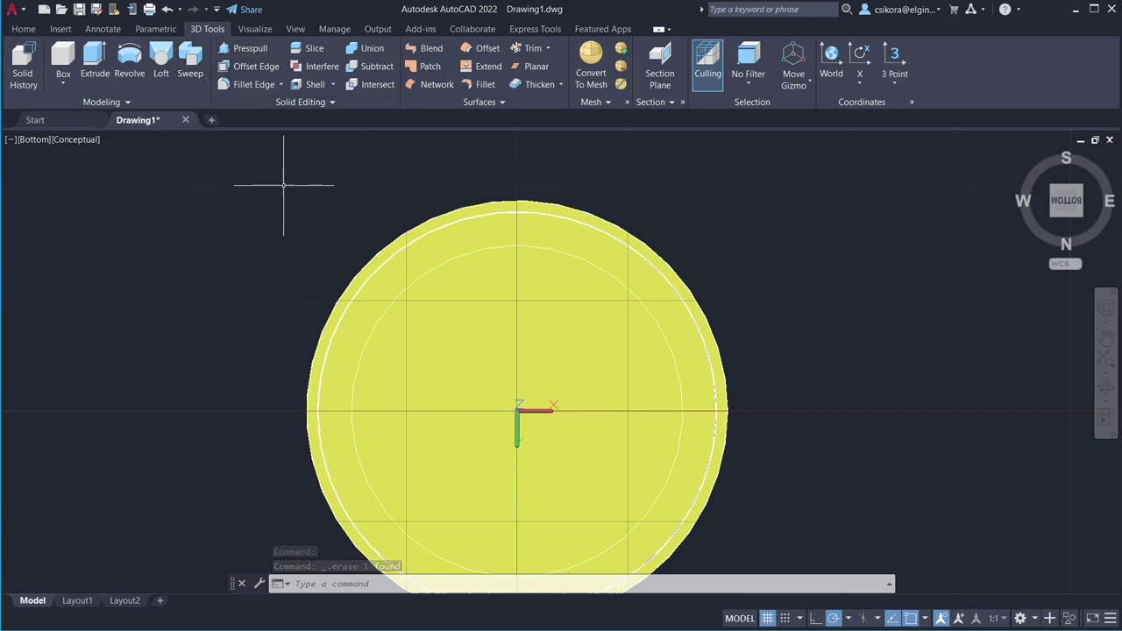
Draw a .1 diameter circle centred on the outer edge of the cap's underside.
shift+middle_drag(291, 219, 318, 259)
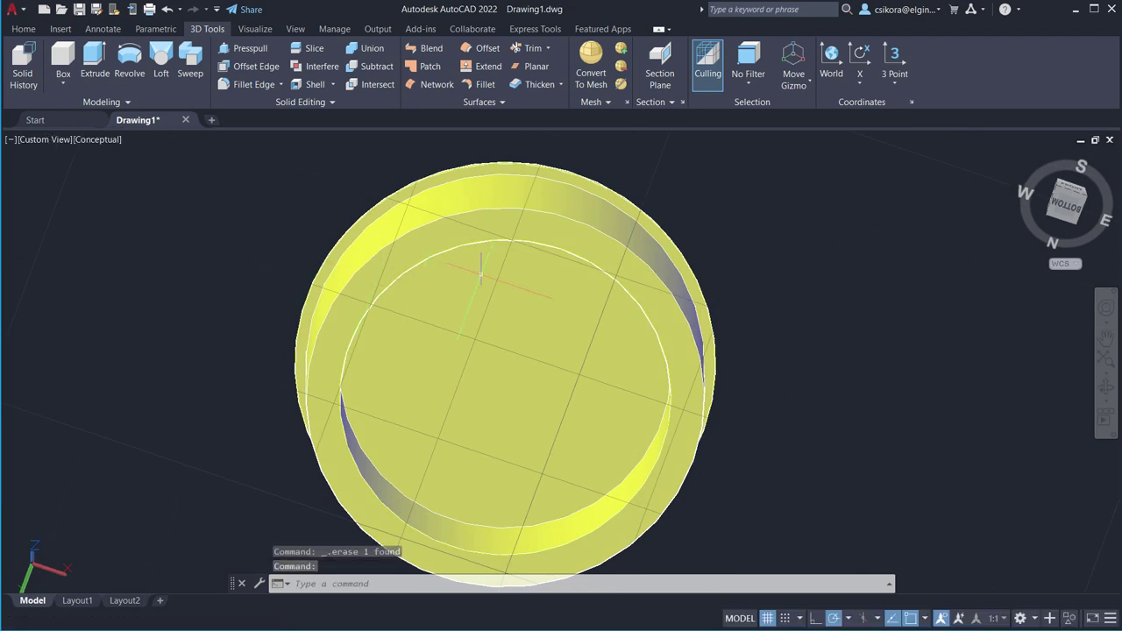
click(24, 29)
click(86, 79)
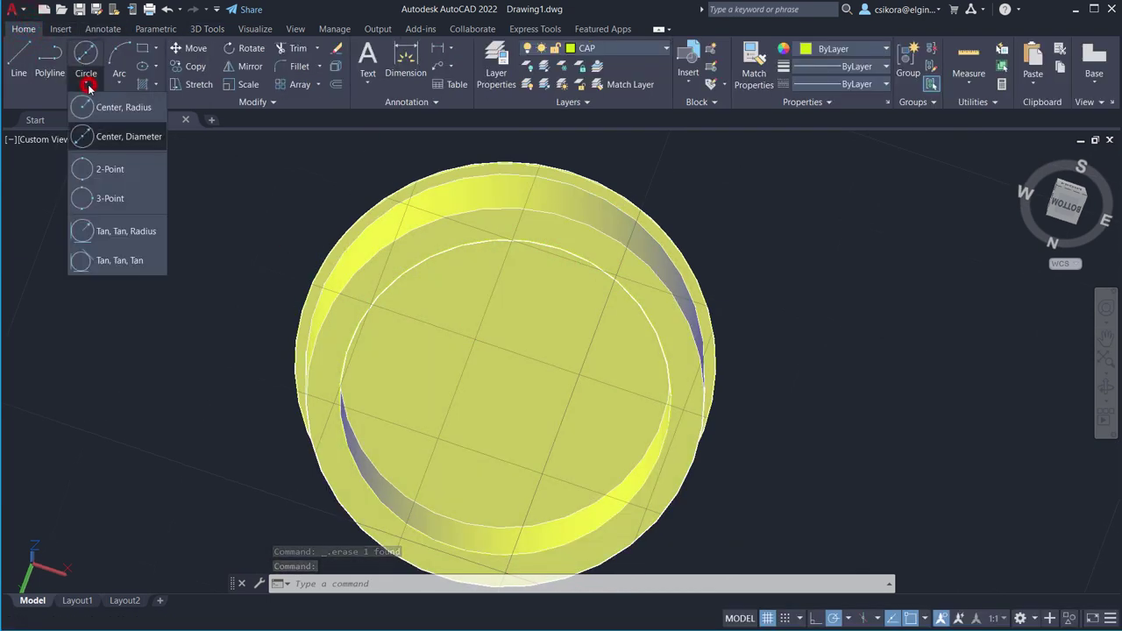
click(81, 138)
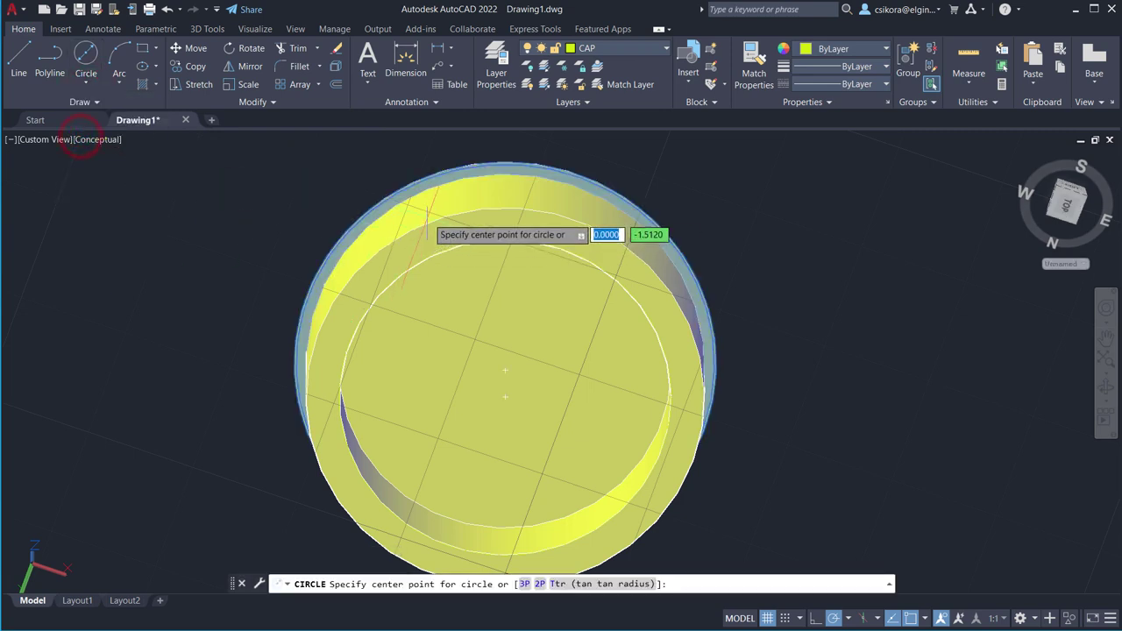
click(572, 218)
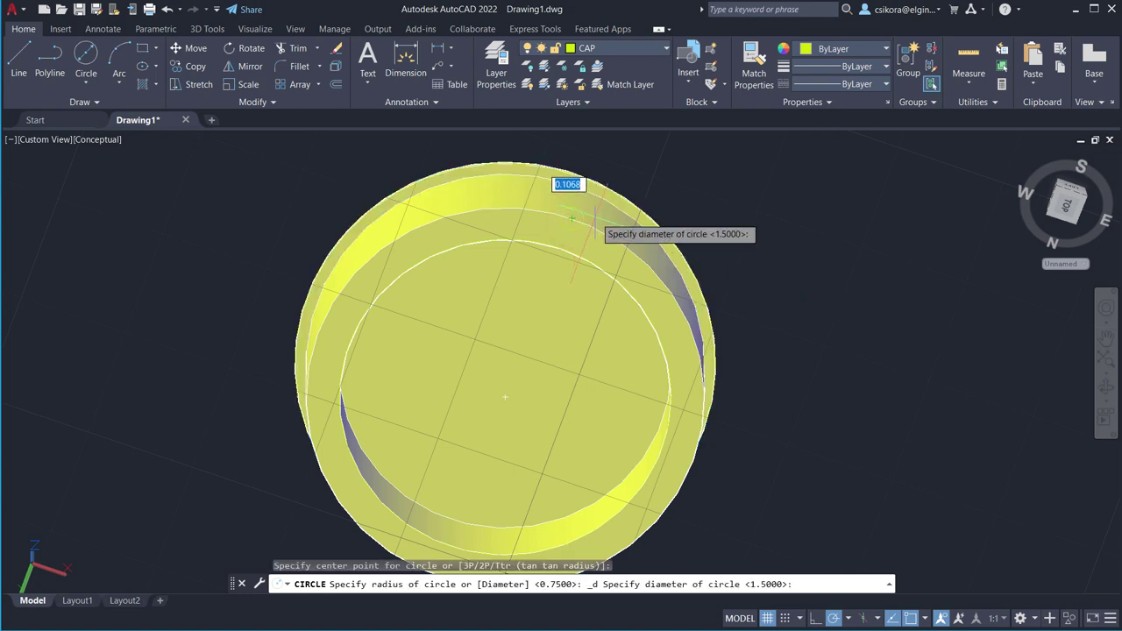
key(Return)
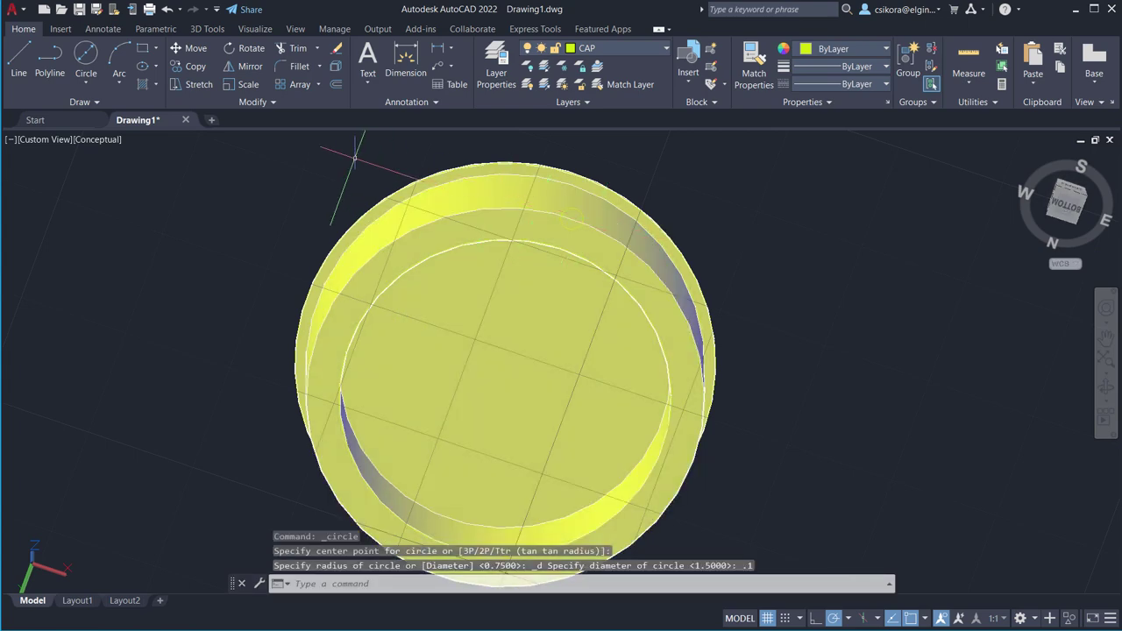
Extrude the .1 diameter circle .5 upward along the cap's outer wall.
shift+middle_drag(253, 252, 269, 307)
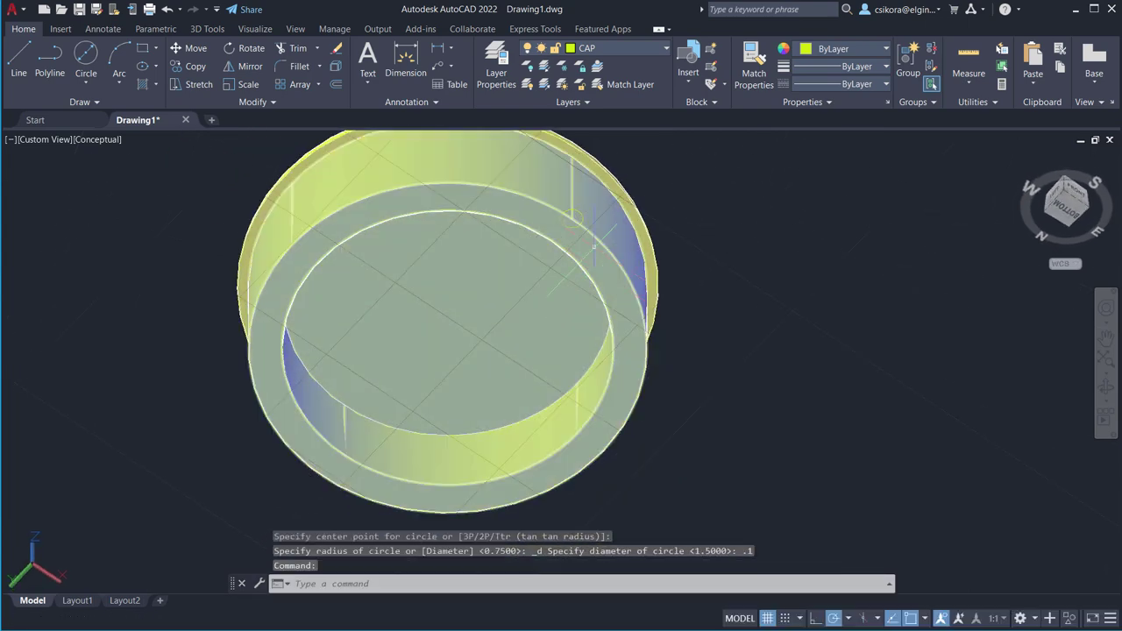
click(60, 30)
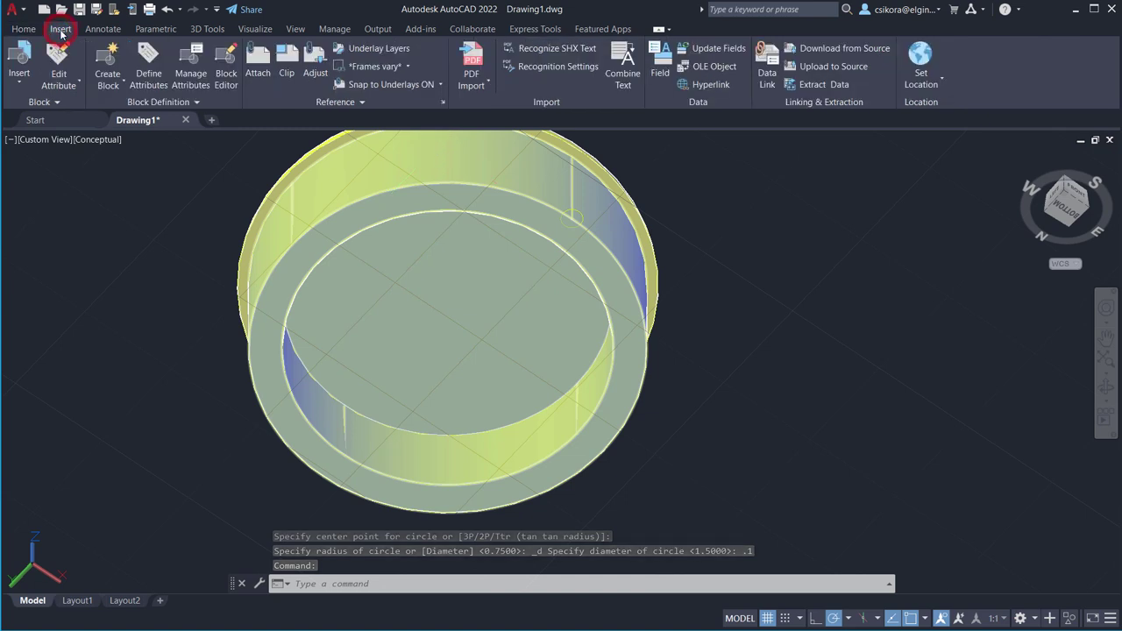
click(25, 29)
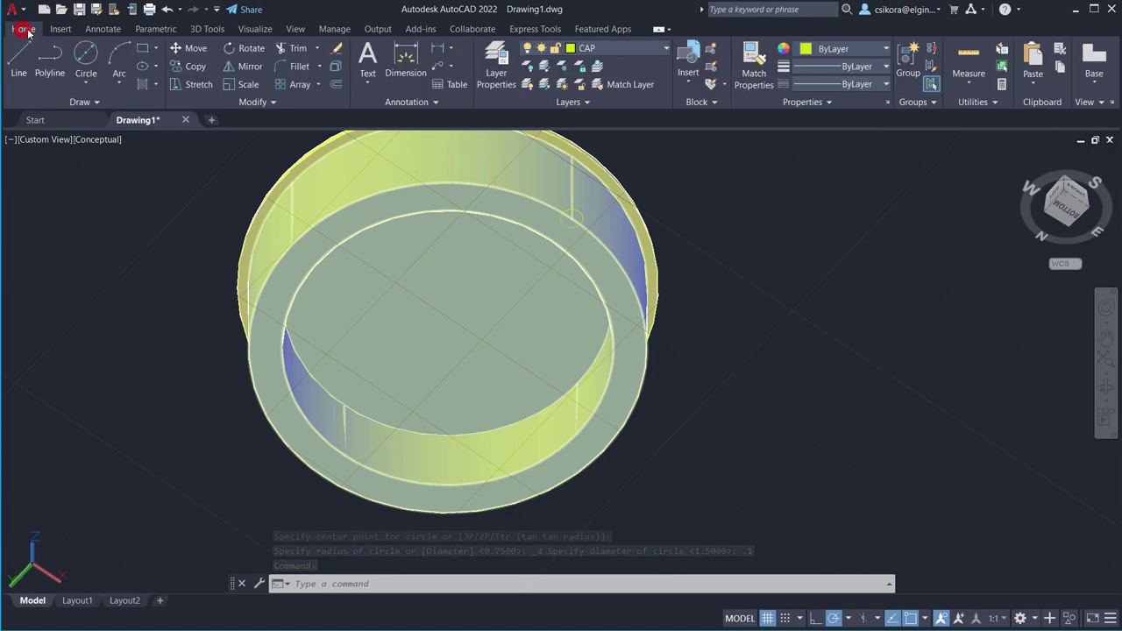
click(207, 29)
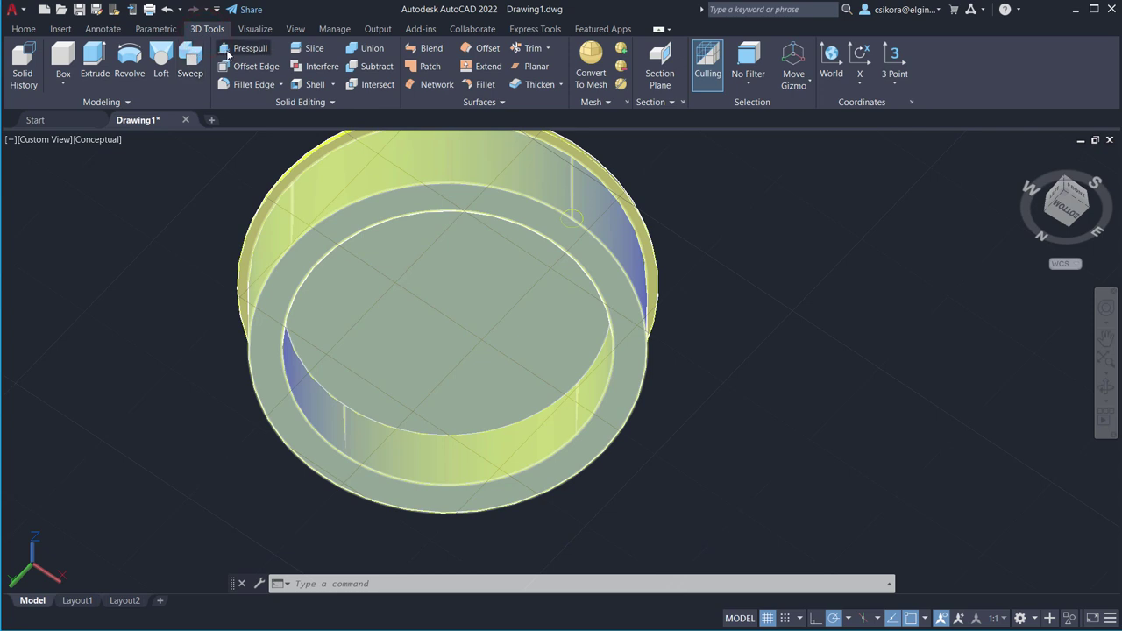
click(90, 56)
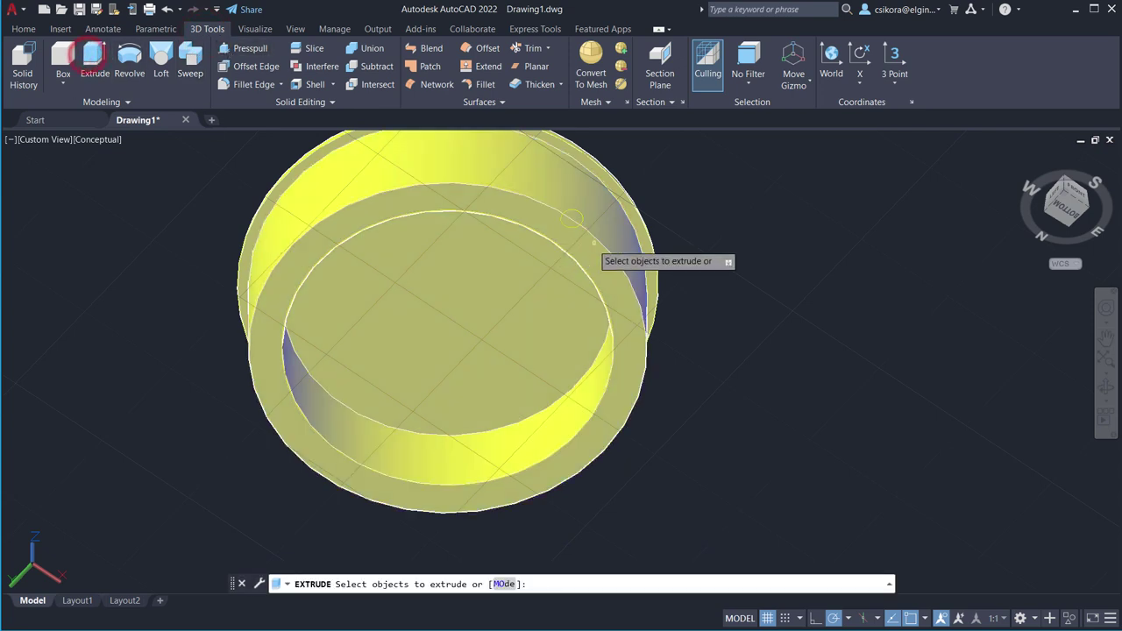
click(582, 214)
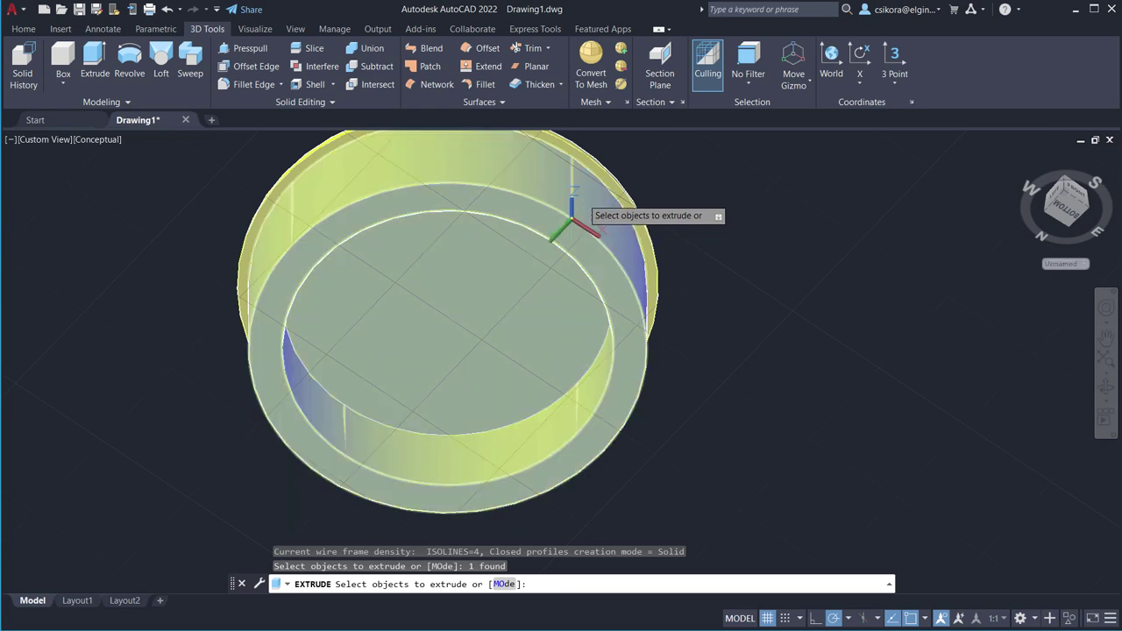
key(Return)
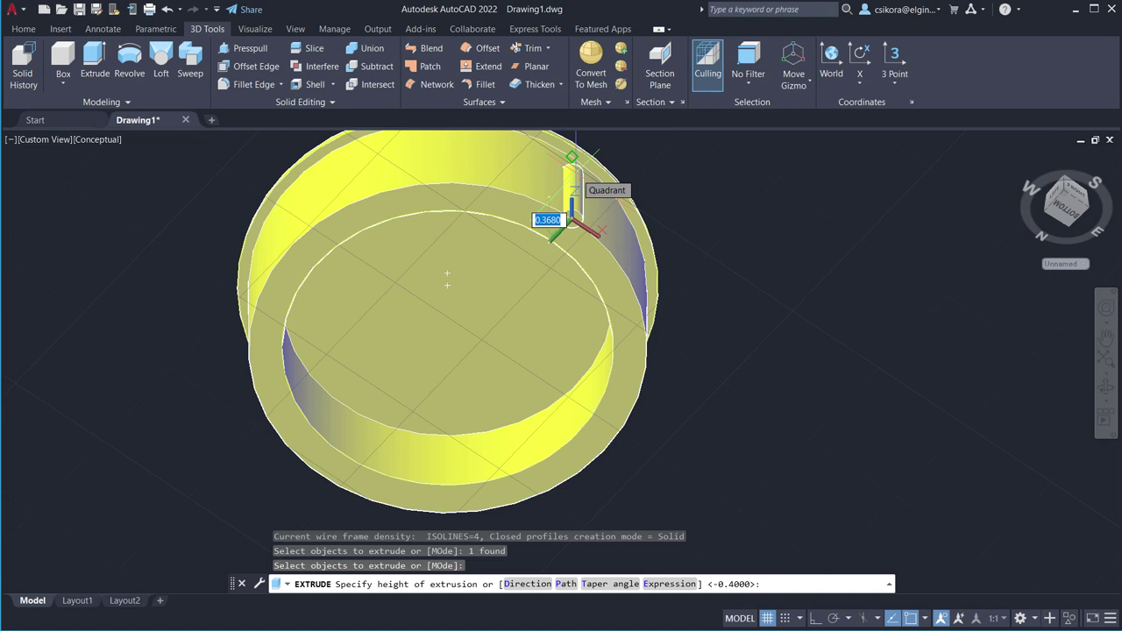
key(BackSpace)
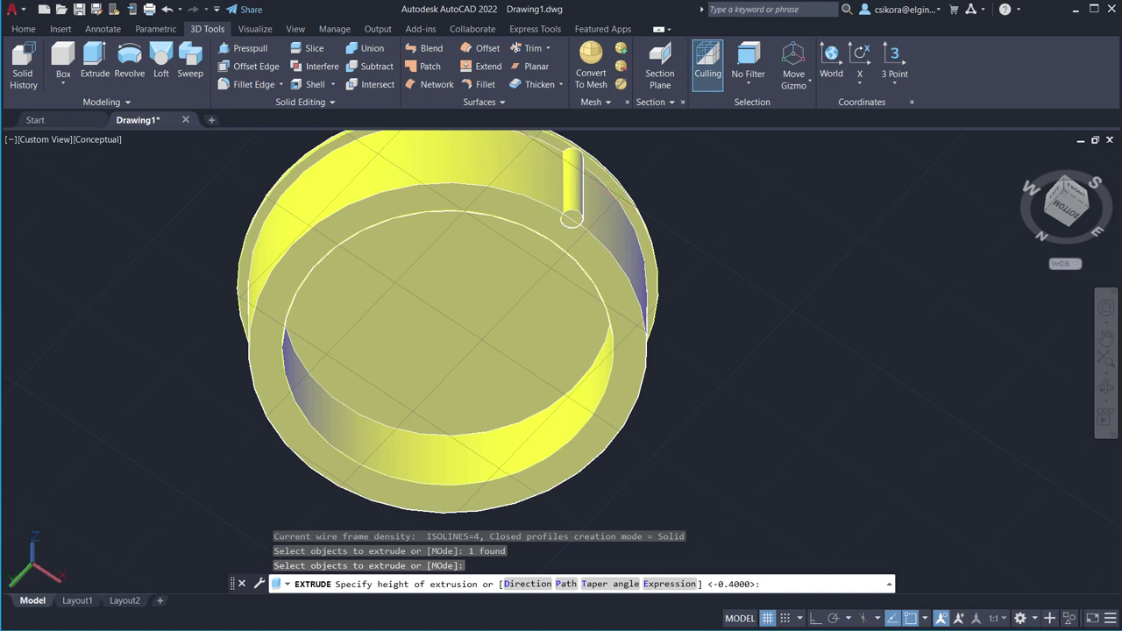
text(.5)
key(Return)
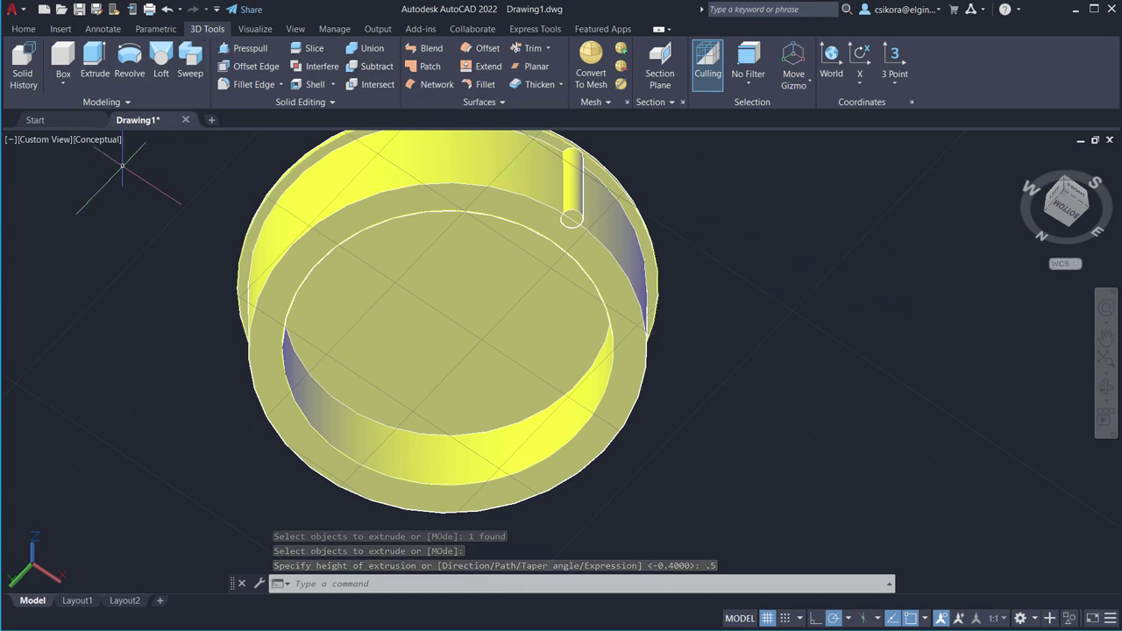
key(Escape)
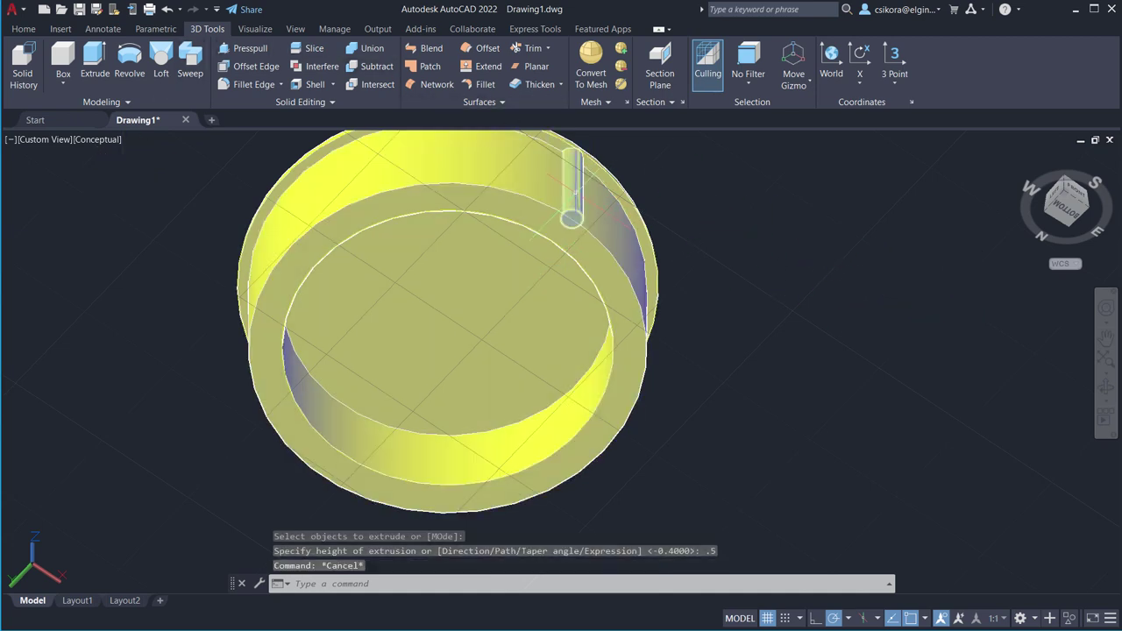
Try a 50-item polar array of the small grip cylinder about the cap's centre, and undo it.
click(575, 190)
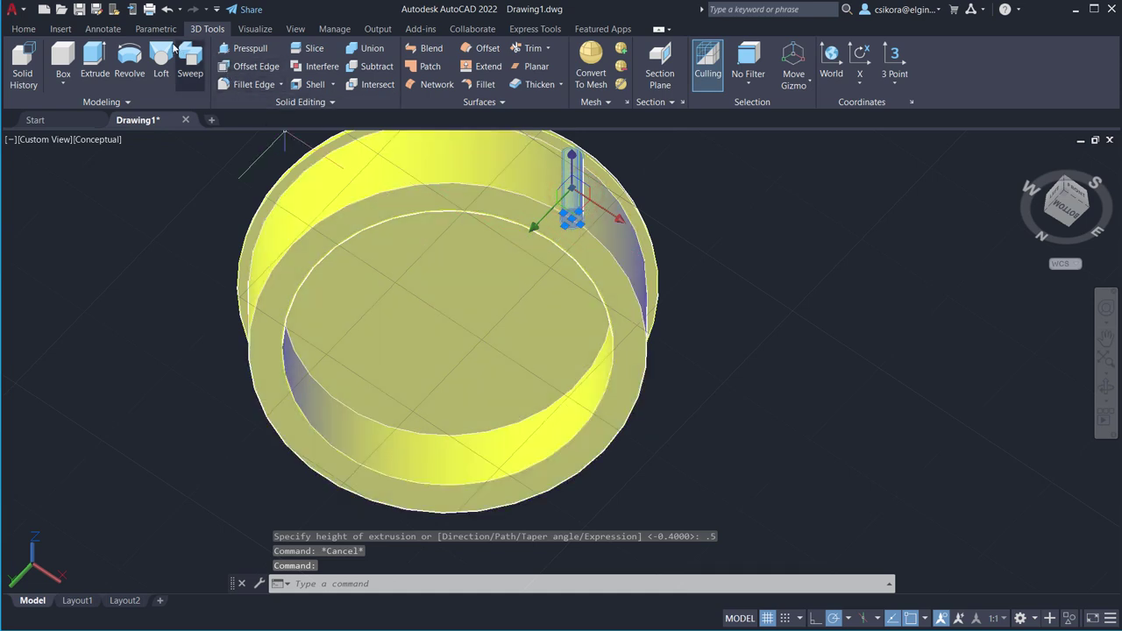
click(32, 30)
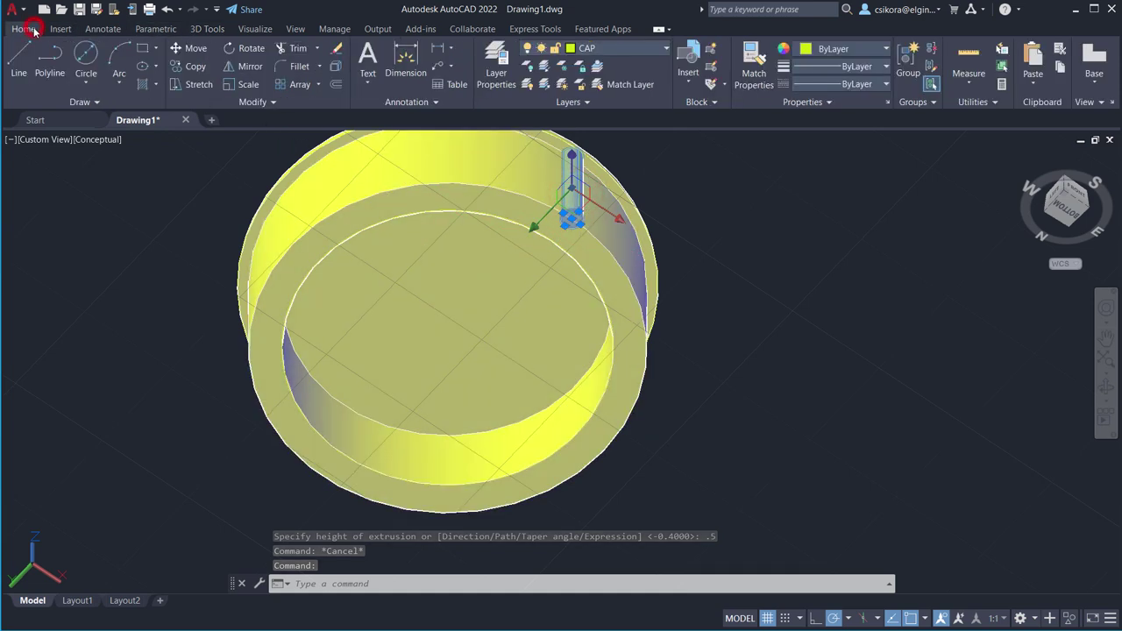
click(318, 84)
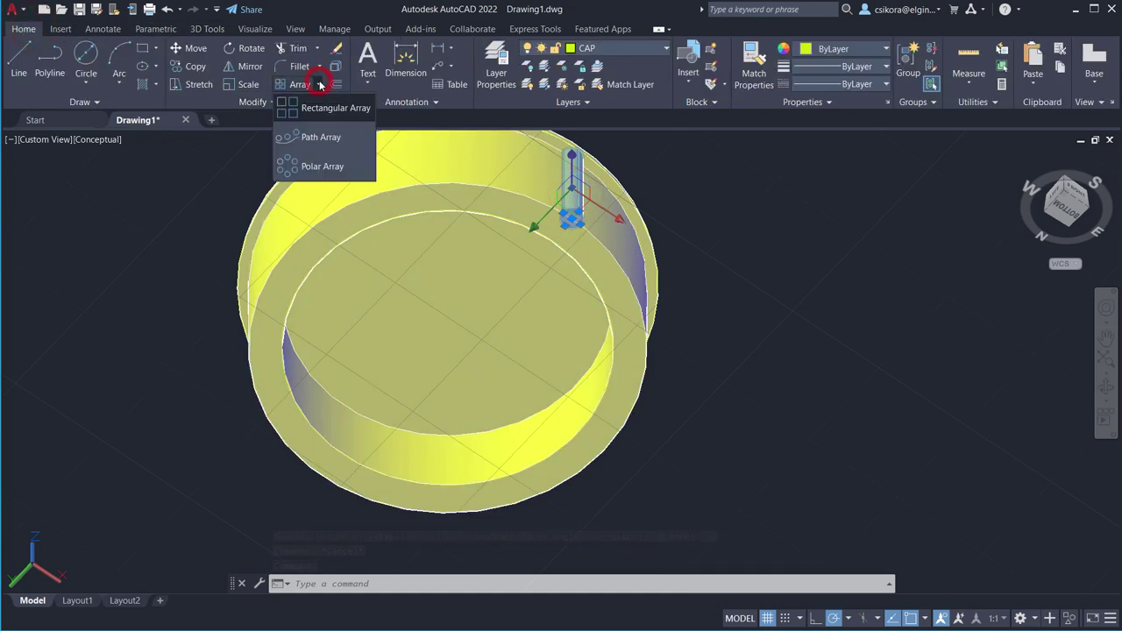
click(295, 165)
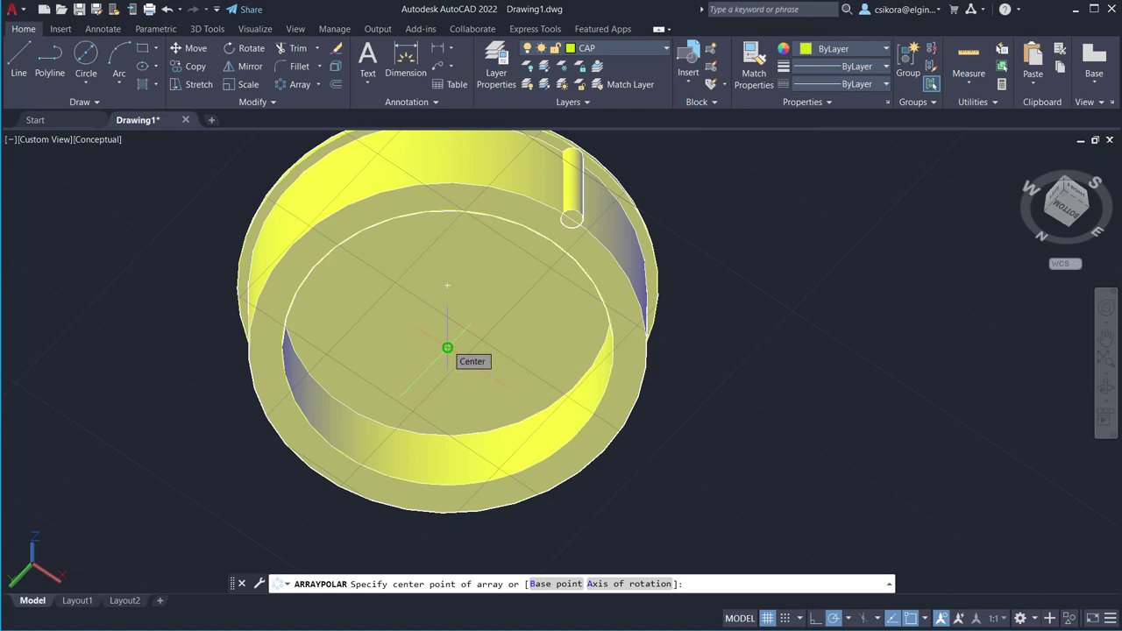
click(447, 348)
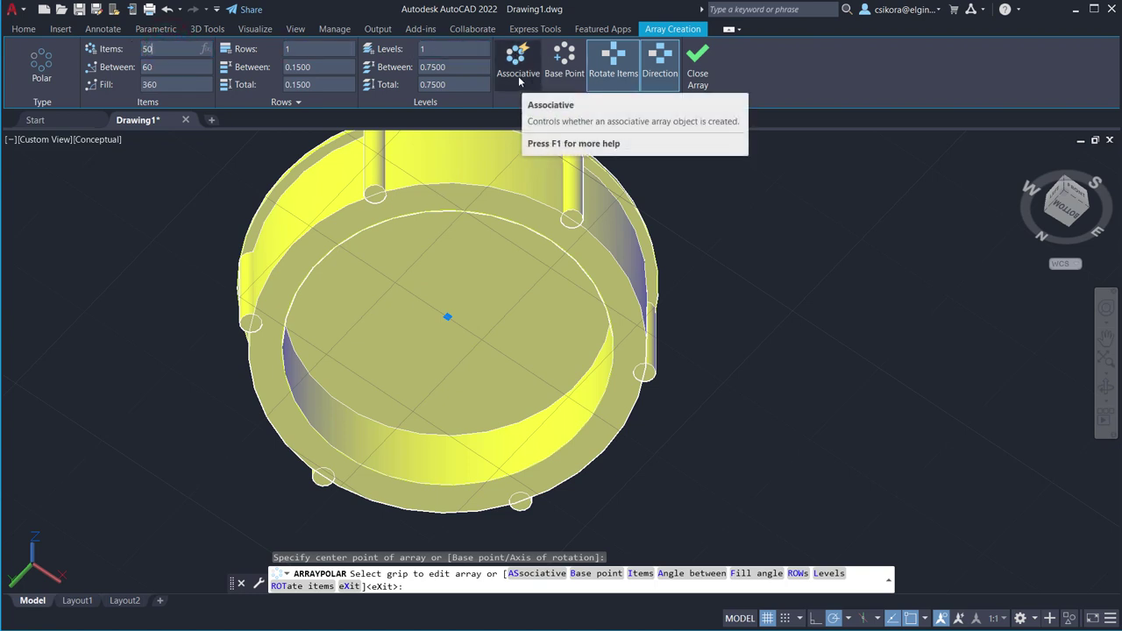
click(700, 67)
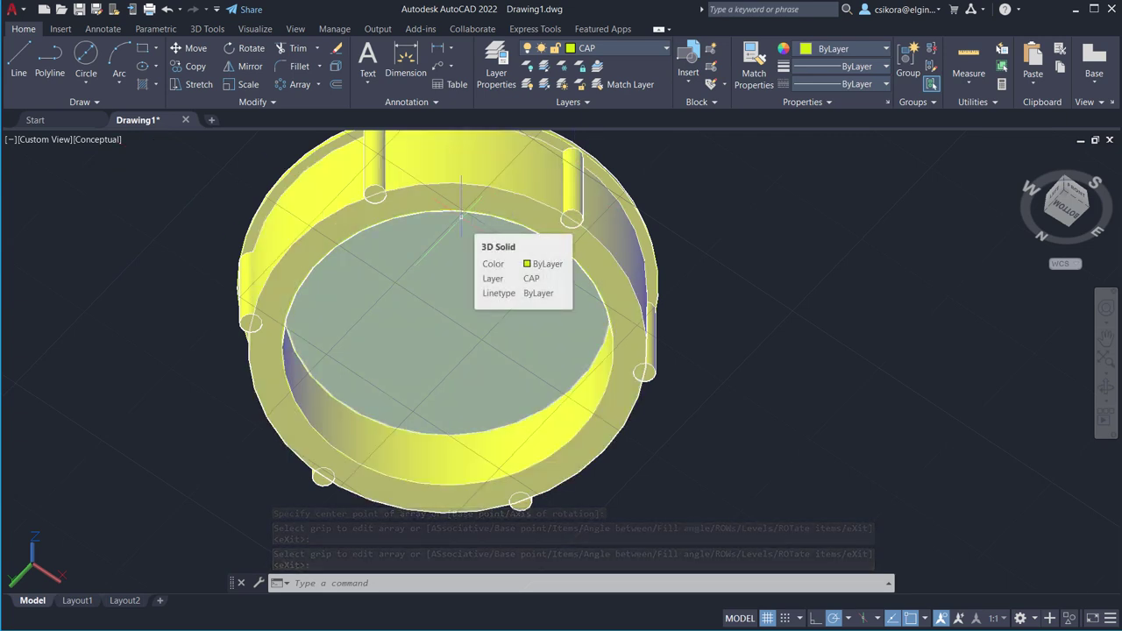
key(ctrl+z)
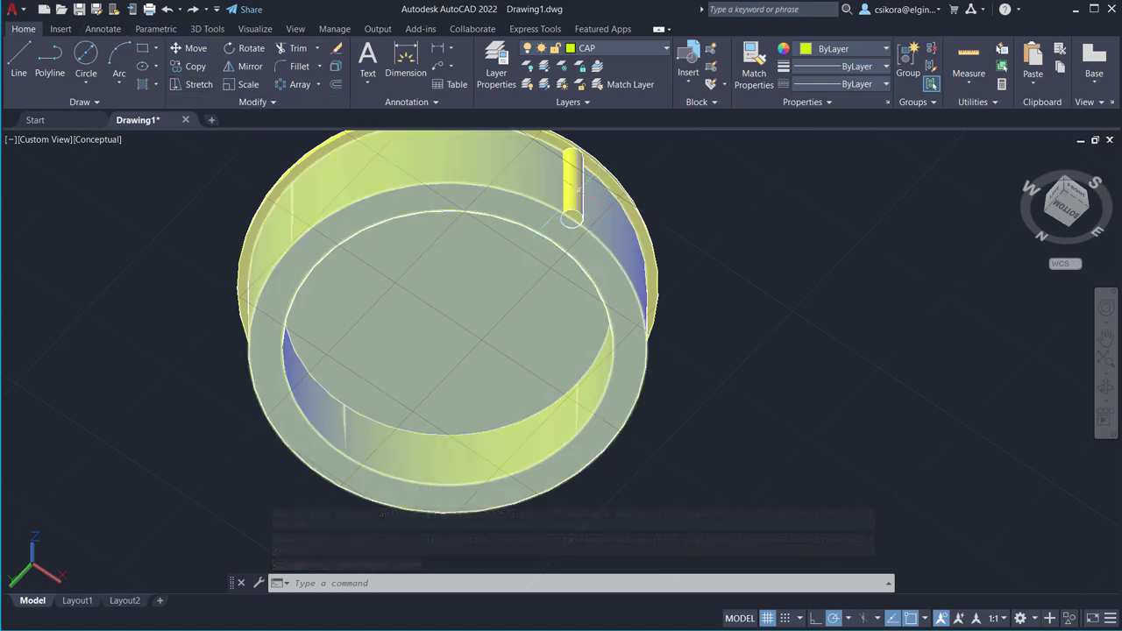
Polar array the small grip cylinder around the cap's centre with 50 items.
click(572, 185)
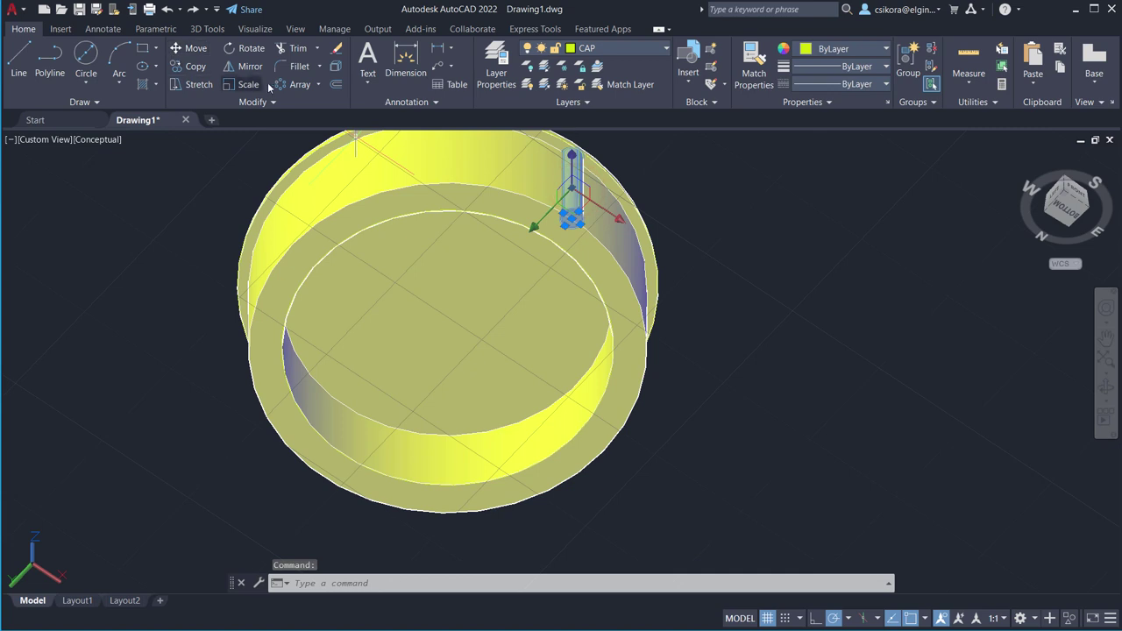
click(296, 85)
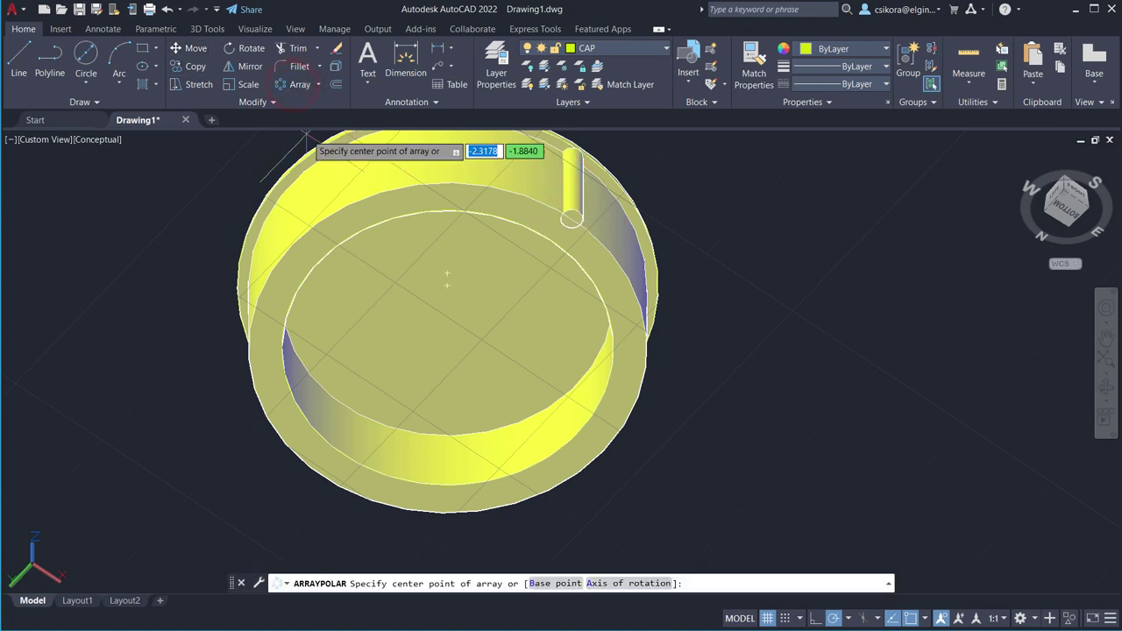
click(447, 303)
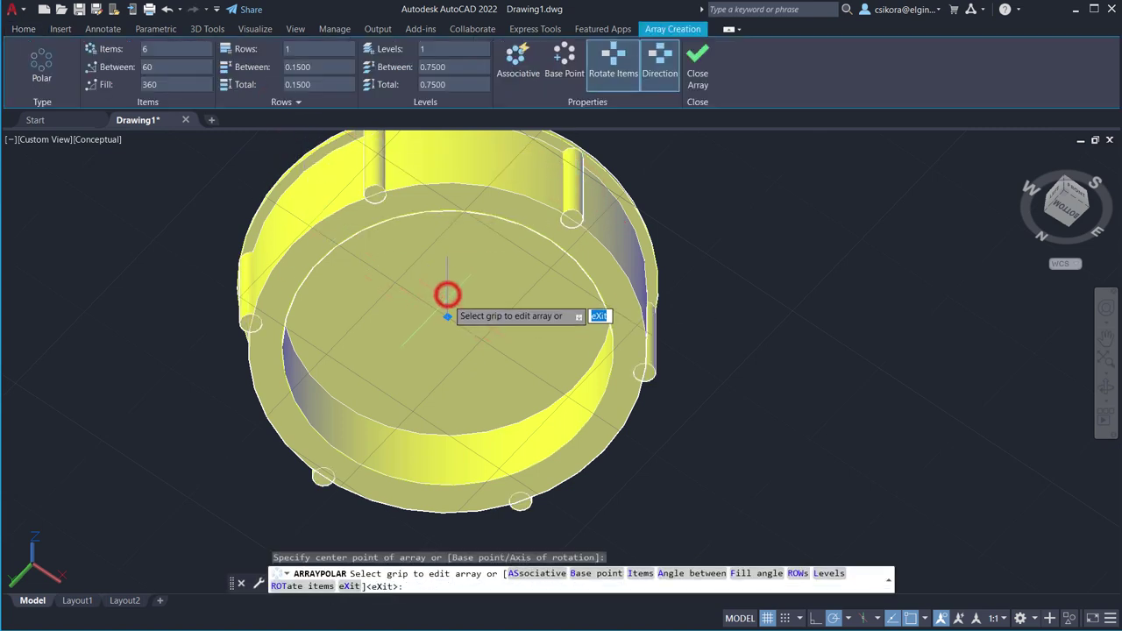
click(158, 49)
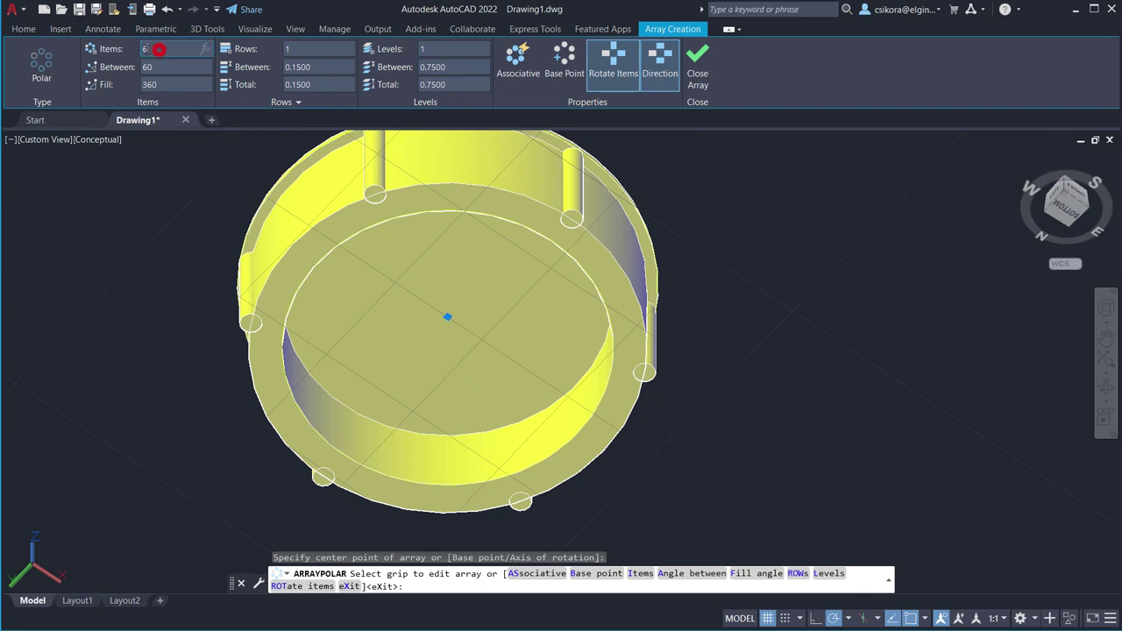
double_click(174, 54)
text(50)
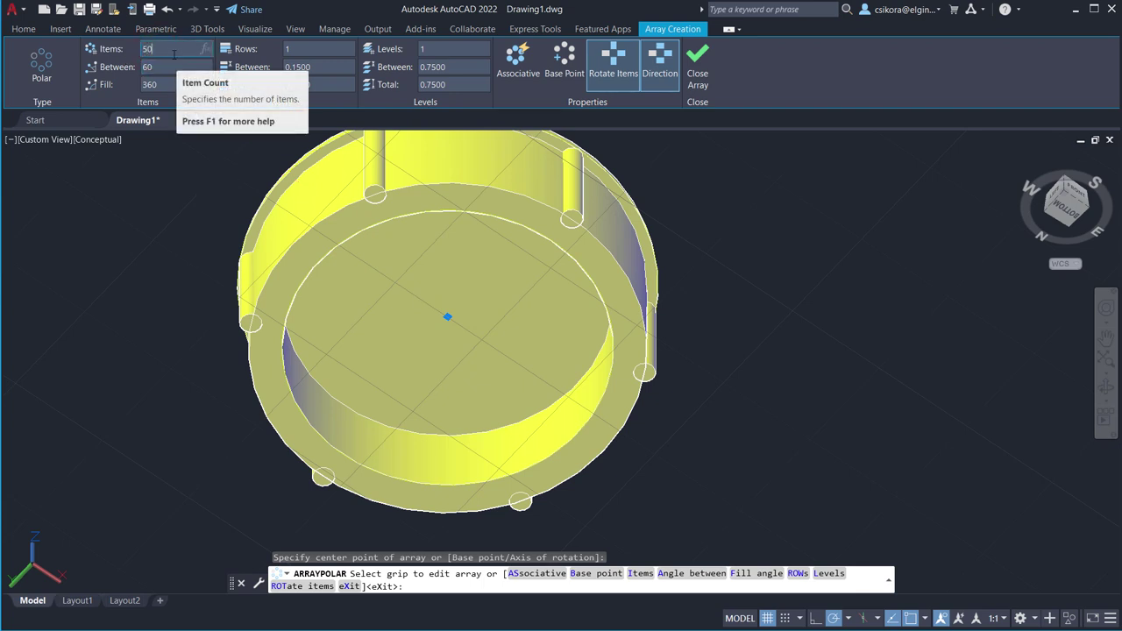
key(Return)
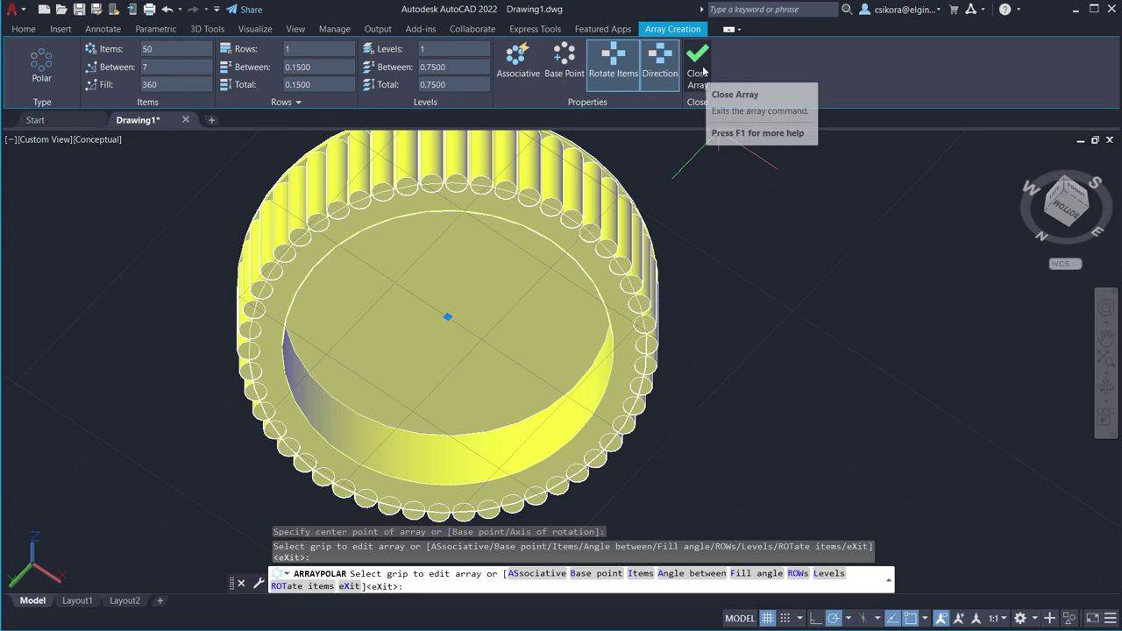
click(701, 66)
Try to union the cap with only the cap body selected.
scroll(710, 236, down, 5)
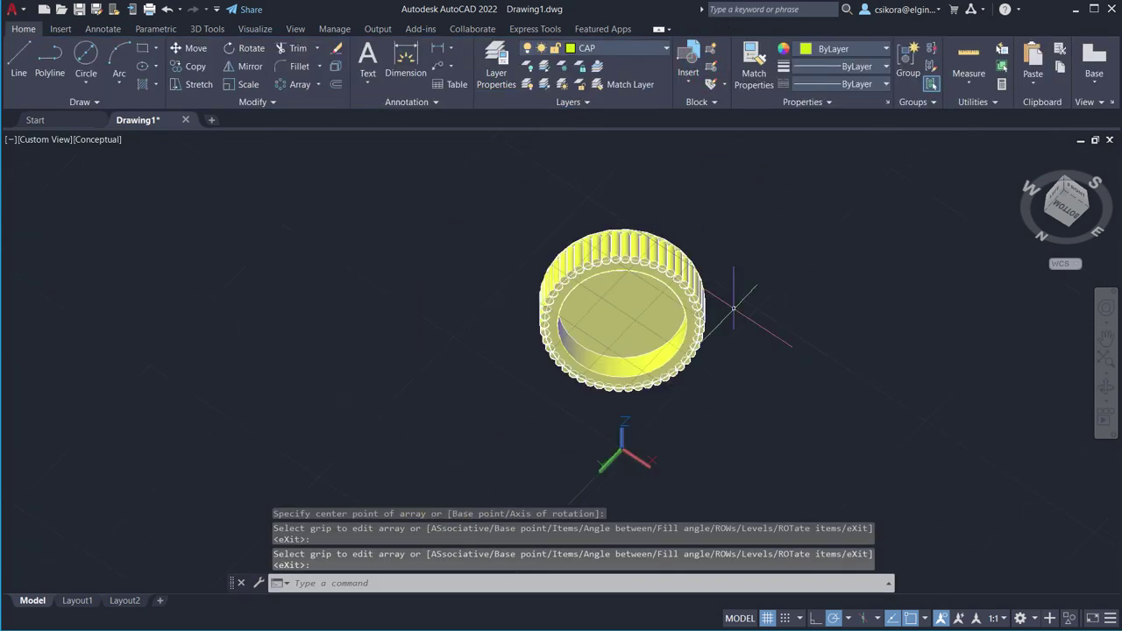
scroll(741, 263, up, 4)
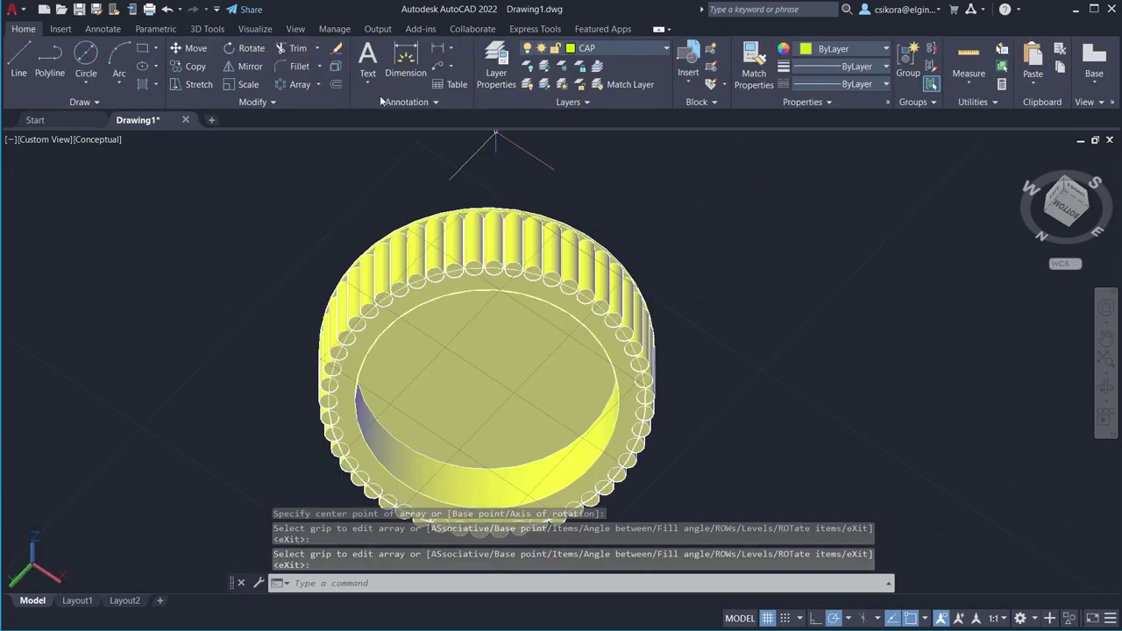
click(211, 29)
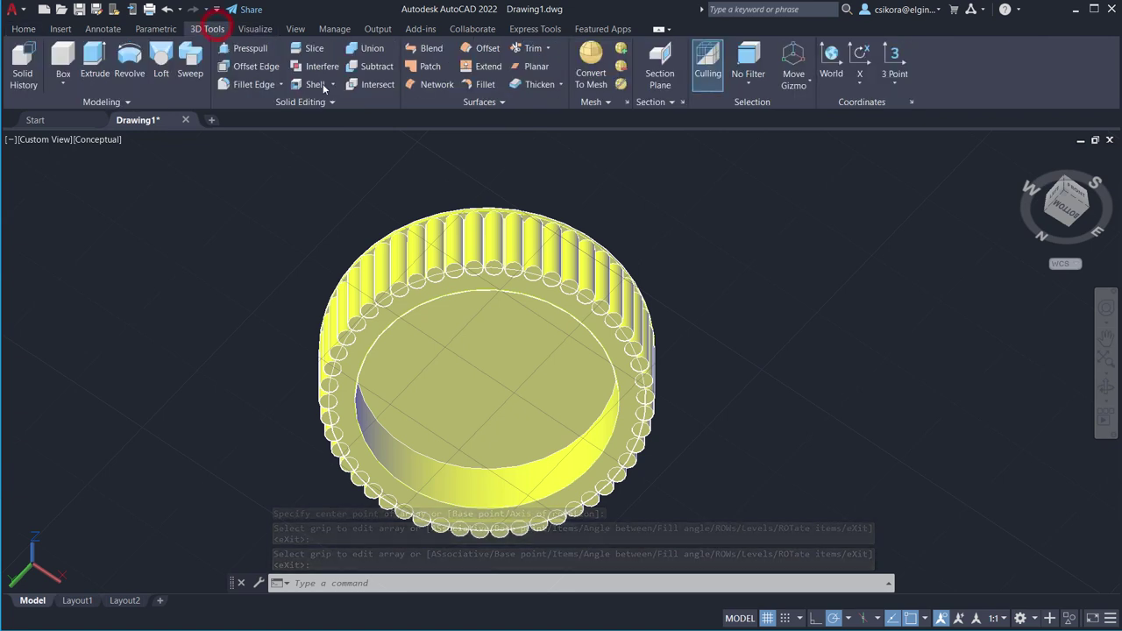
click(365, 51)
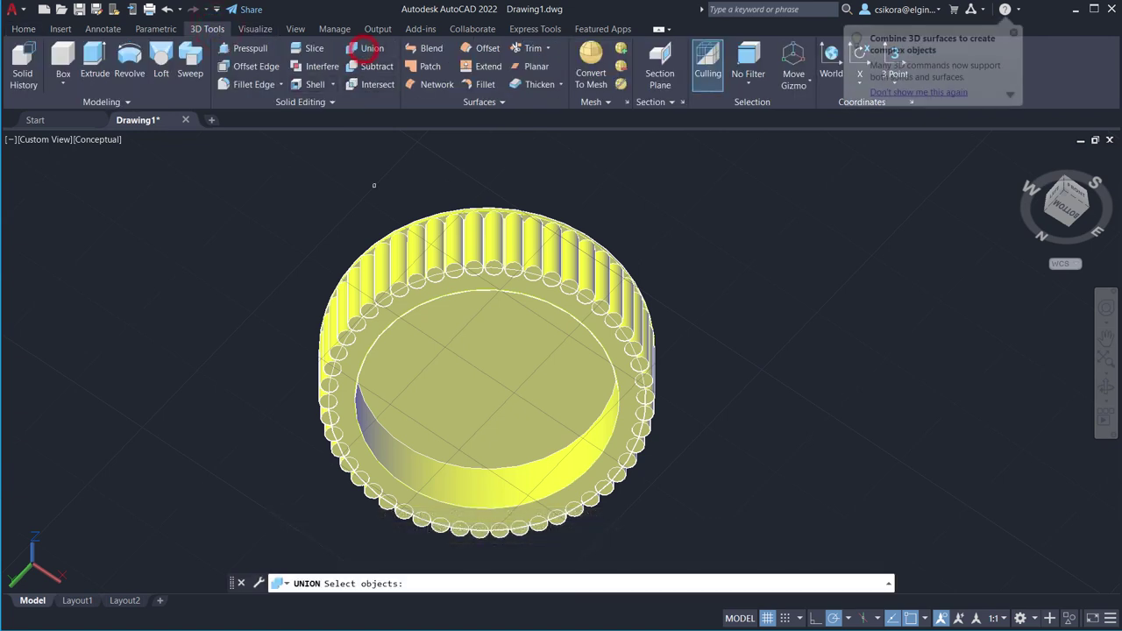
click(479, 386)
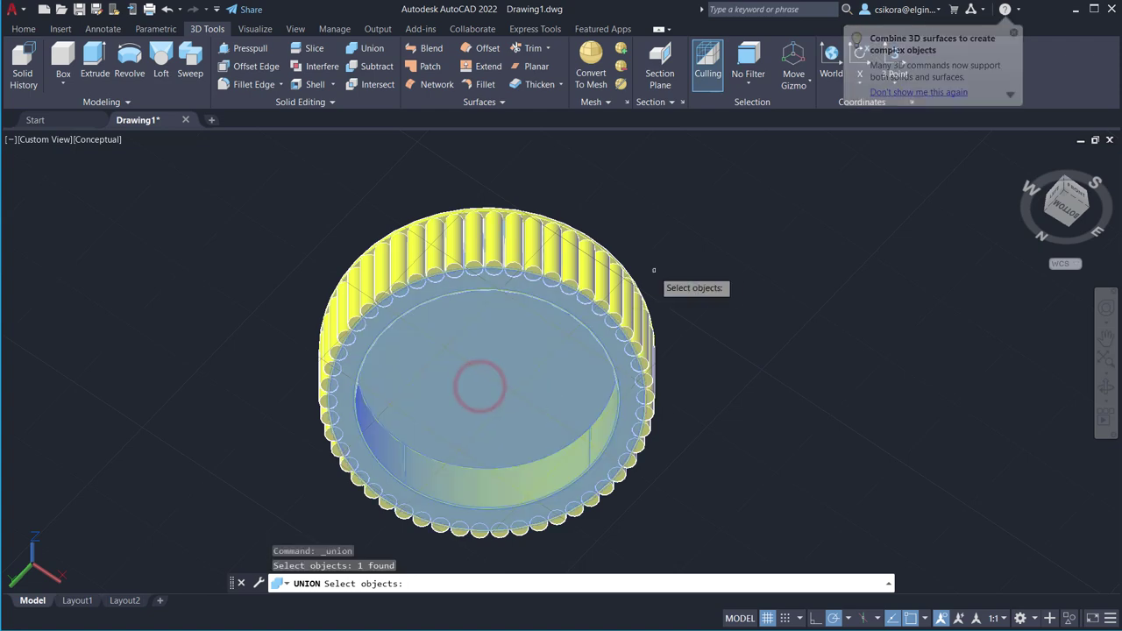
shift+middle_drag(663, 304, 657, 277)
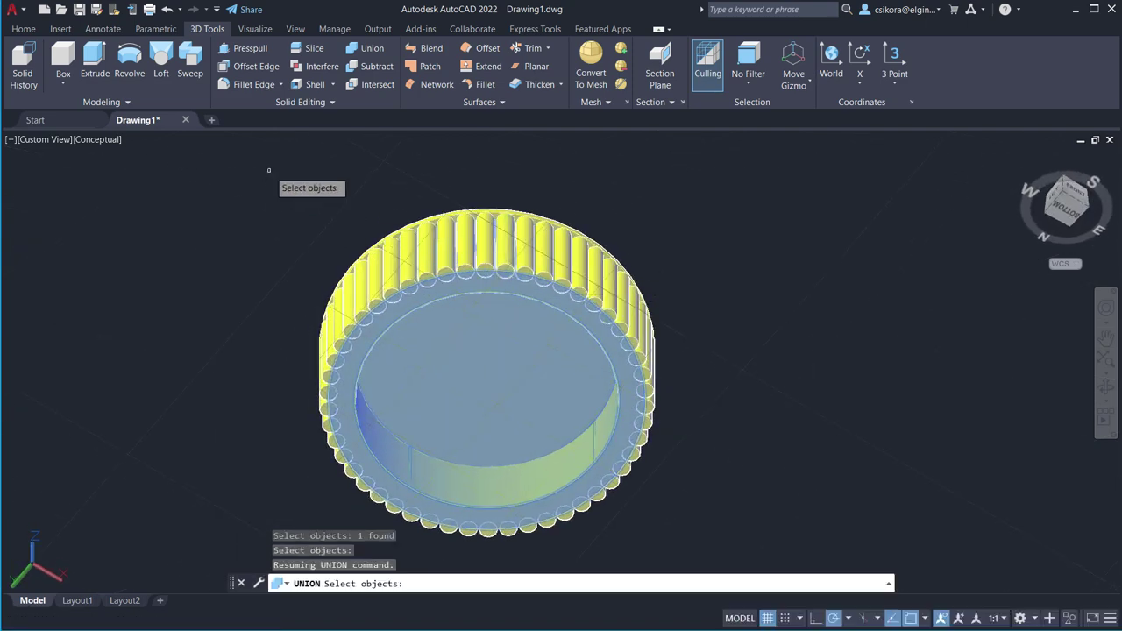
key(Return)
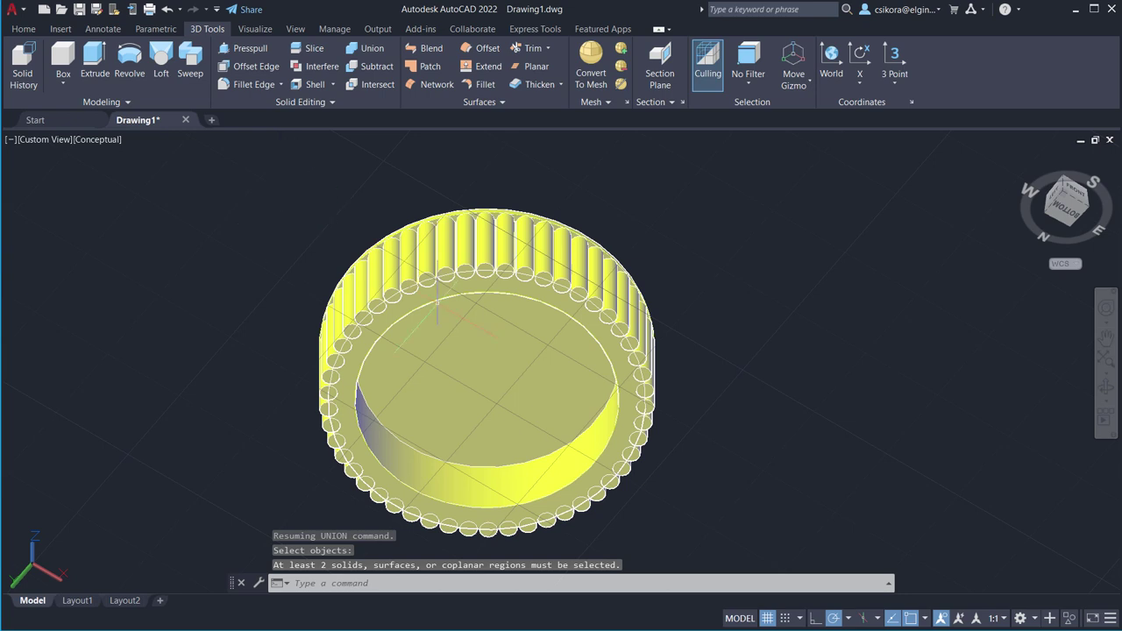
click(489, 386)
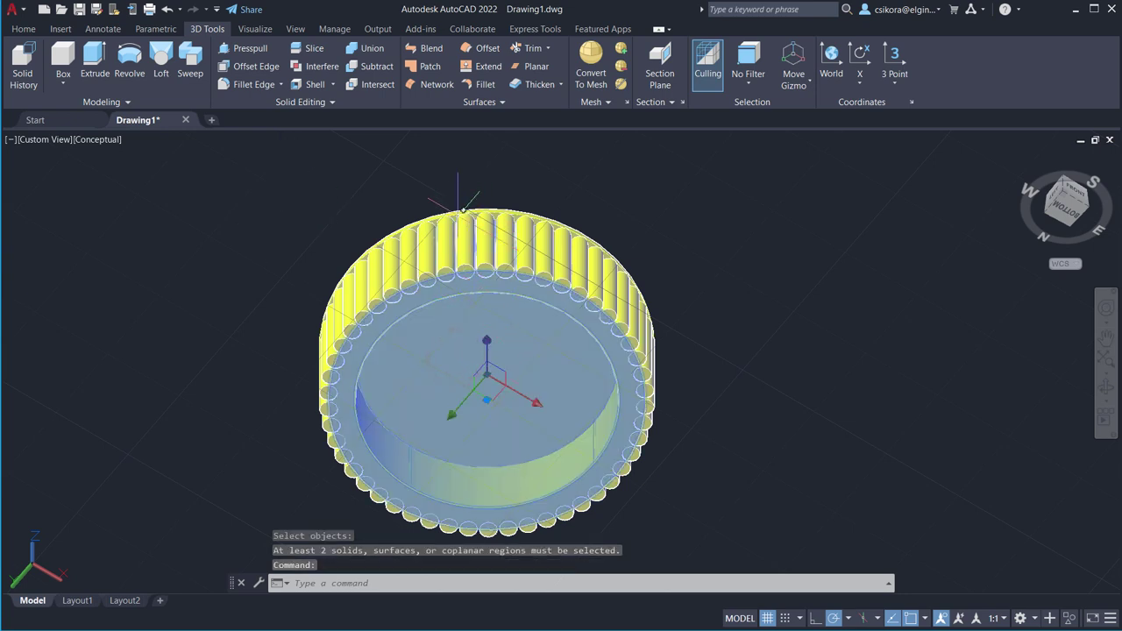
key(Escape)
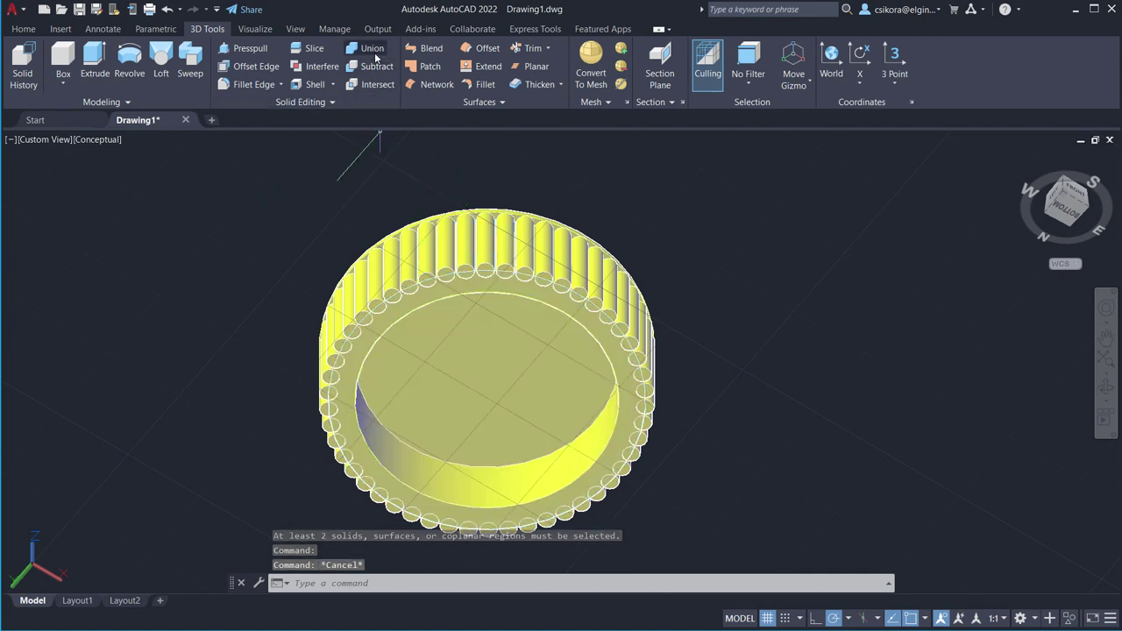
Union the cap body and all the grip cylinders around it into one solid.
click(372, 51)
click(471, 386)
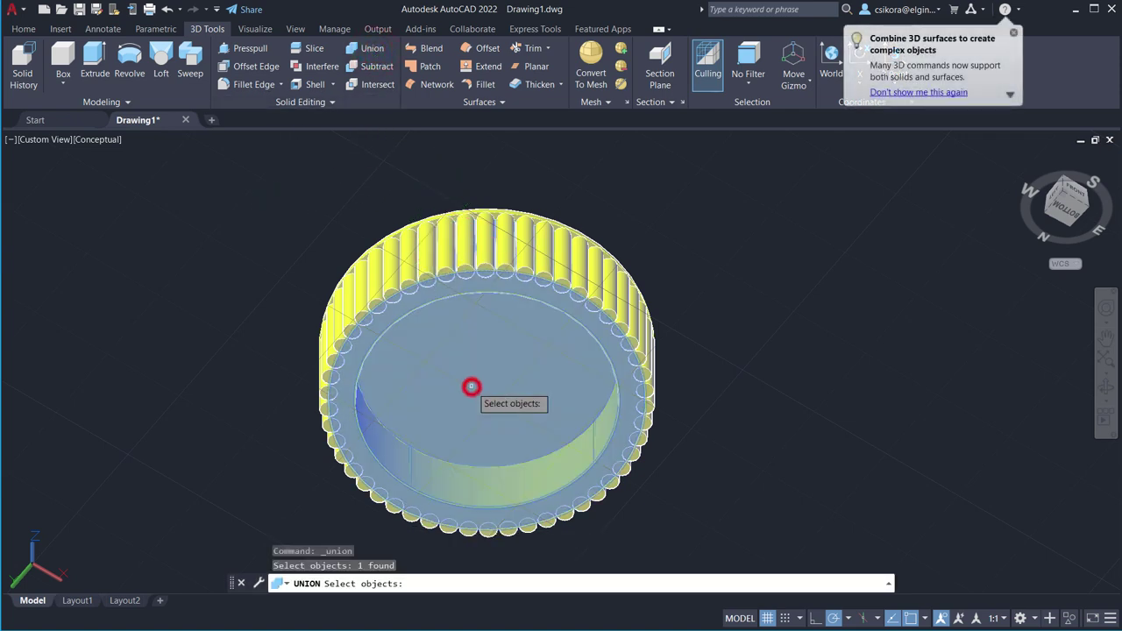
click(249, 163)
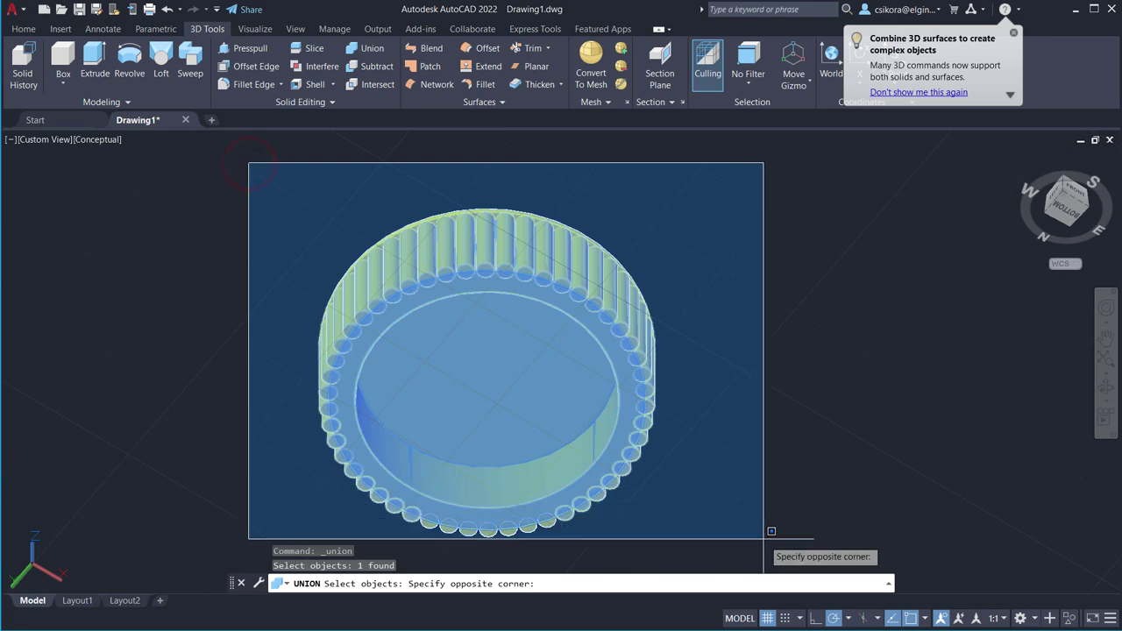
click(764, 541)
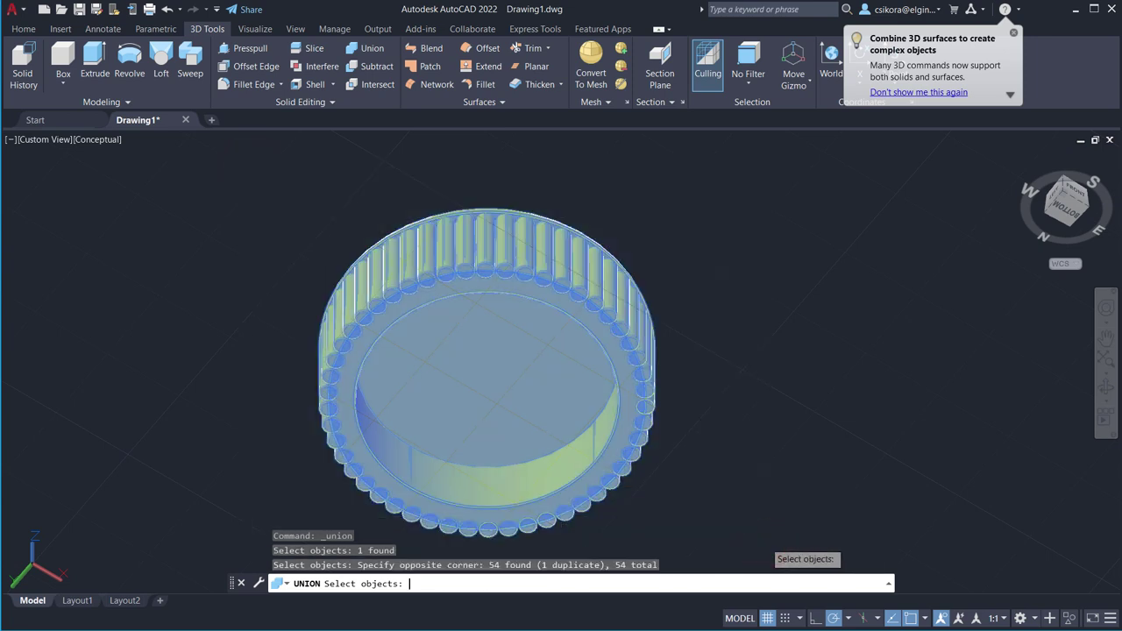
key(Return)
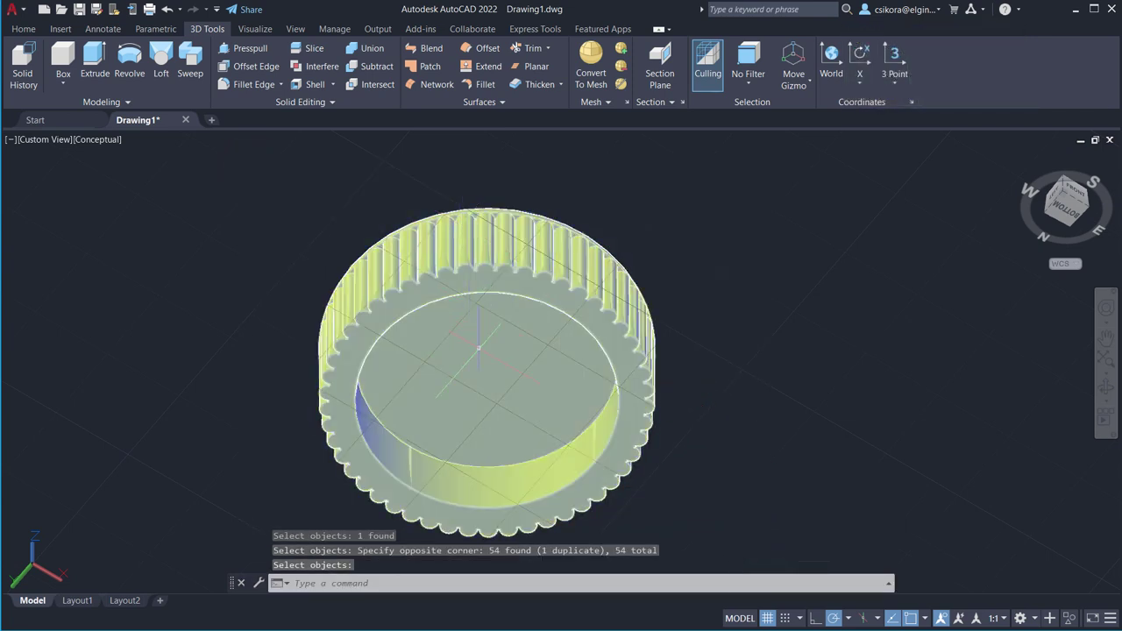
click(479, 348)
key(Escape)
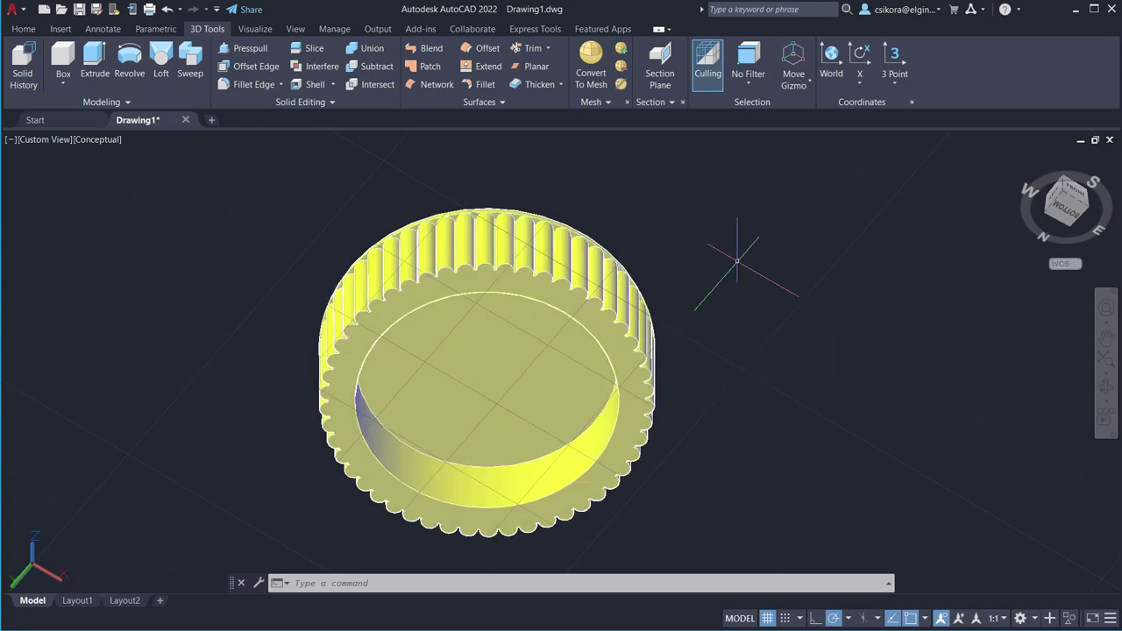
Change the BOTTLE layer's colour to a bright green true colour and turn that layer on.
shift+middle_drag(701, 275, 709, 308)
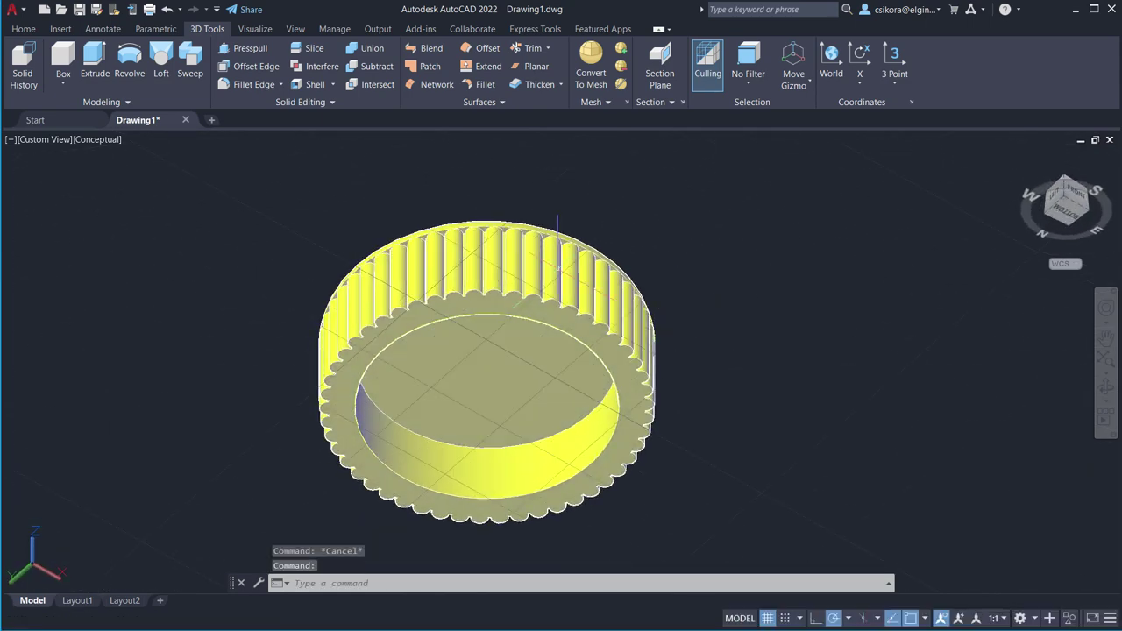
shift+middle_drag(711, 263, 714, 389)
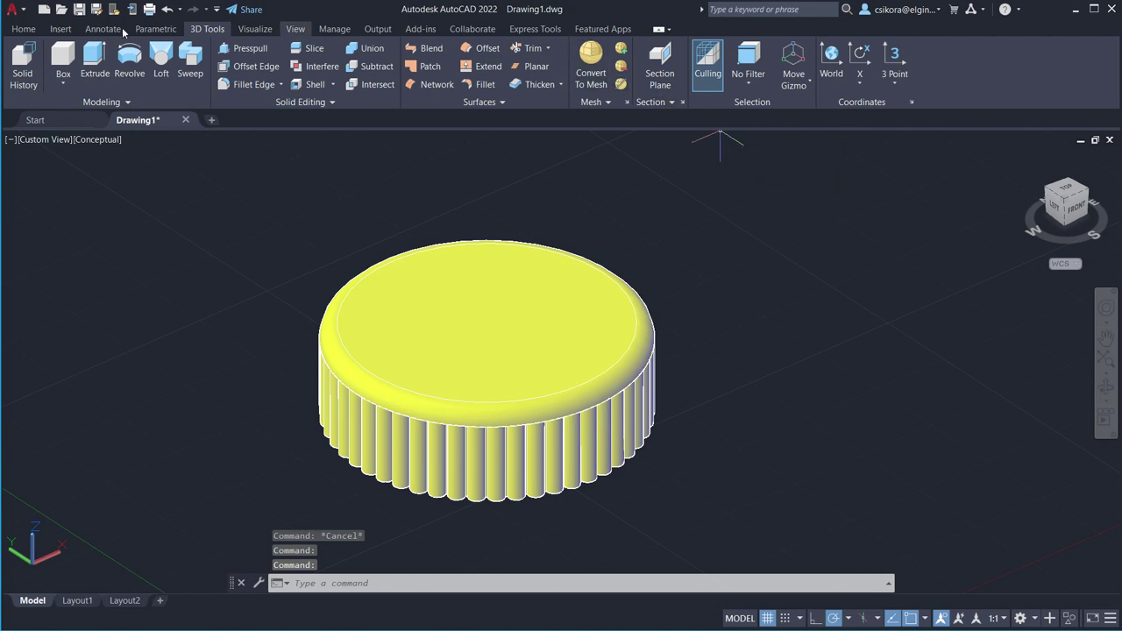
click(41, 31)
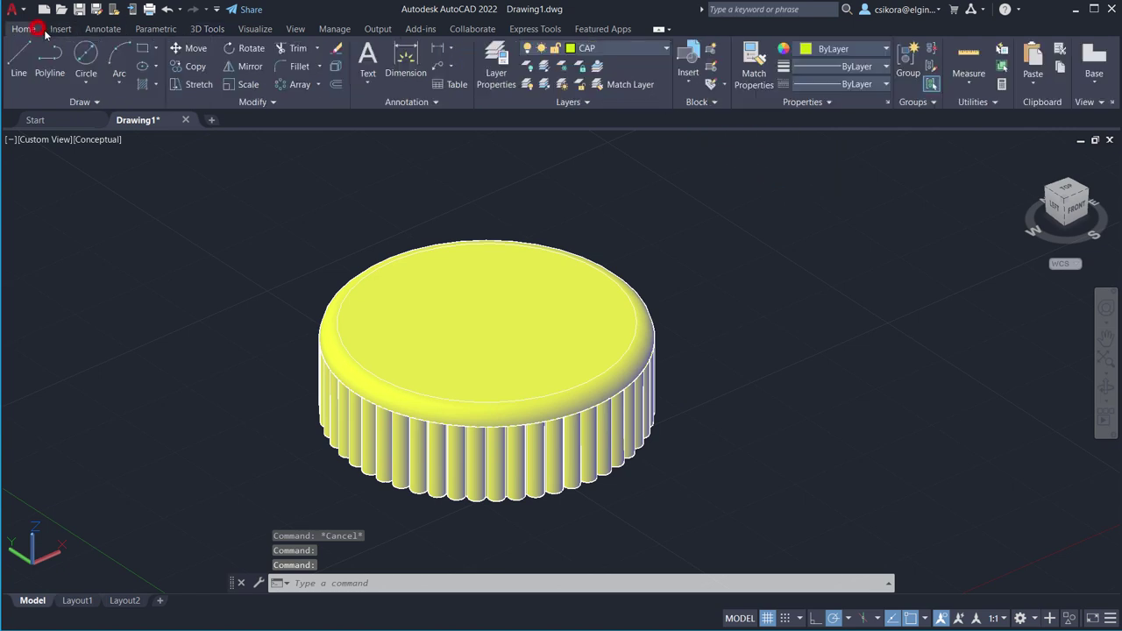
click(495, 68)
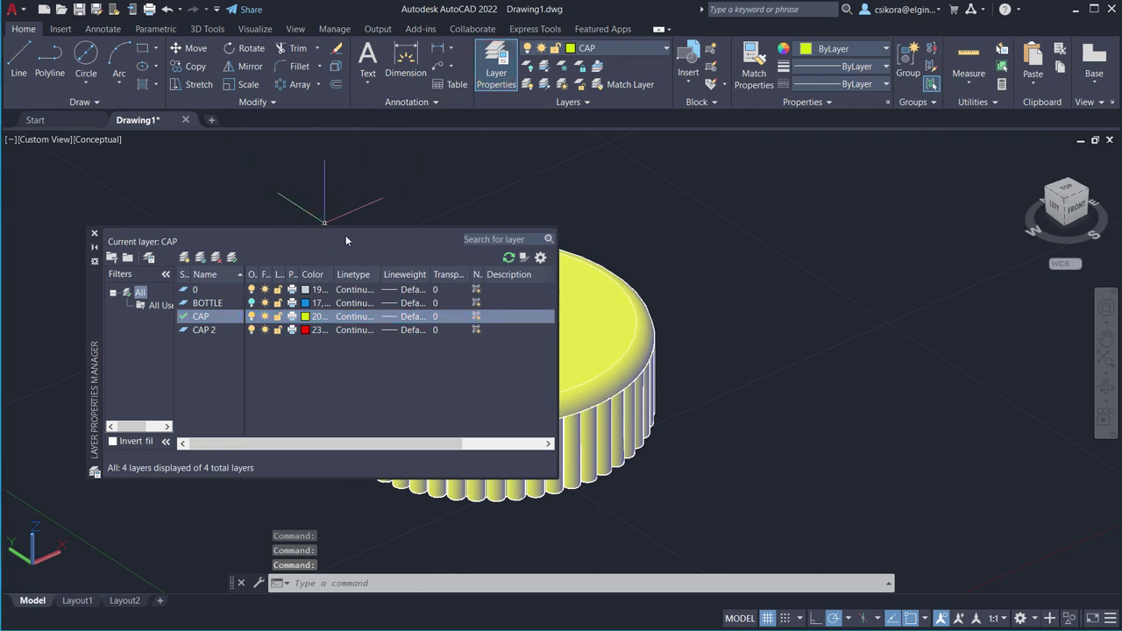
click(305, 302)
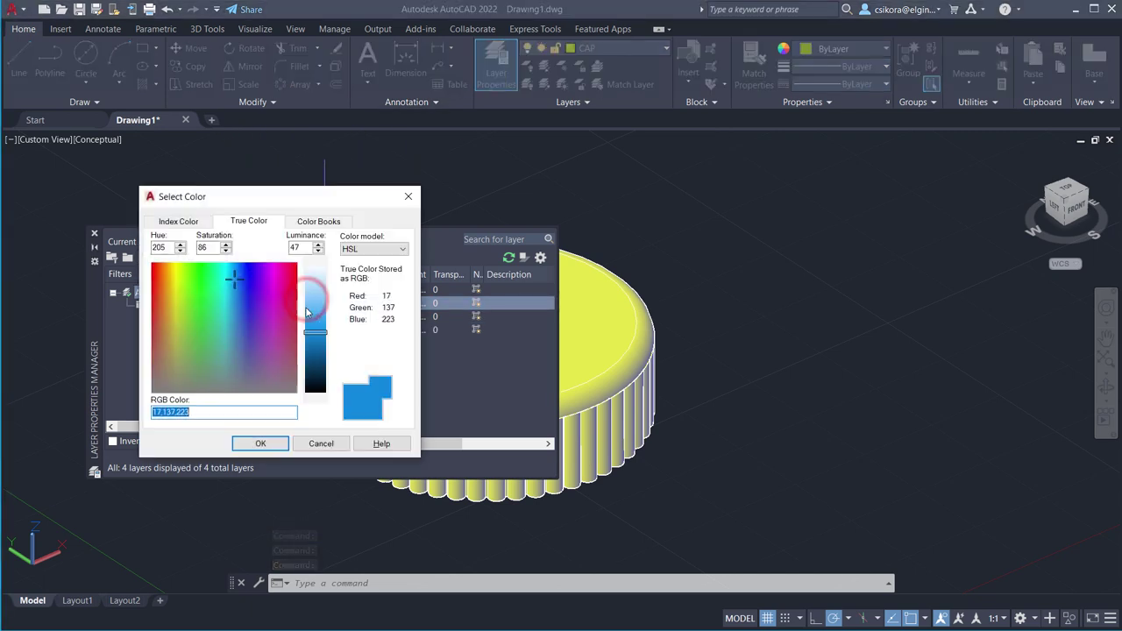
click(210, 285)
click(261, 443)
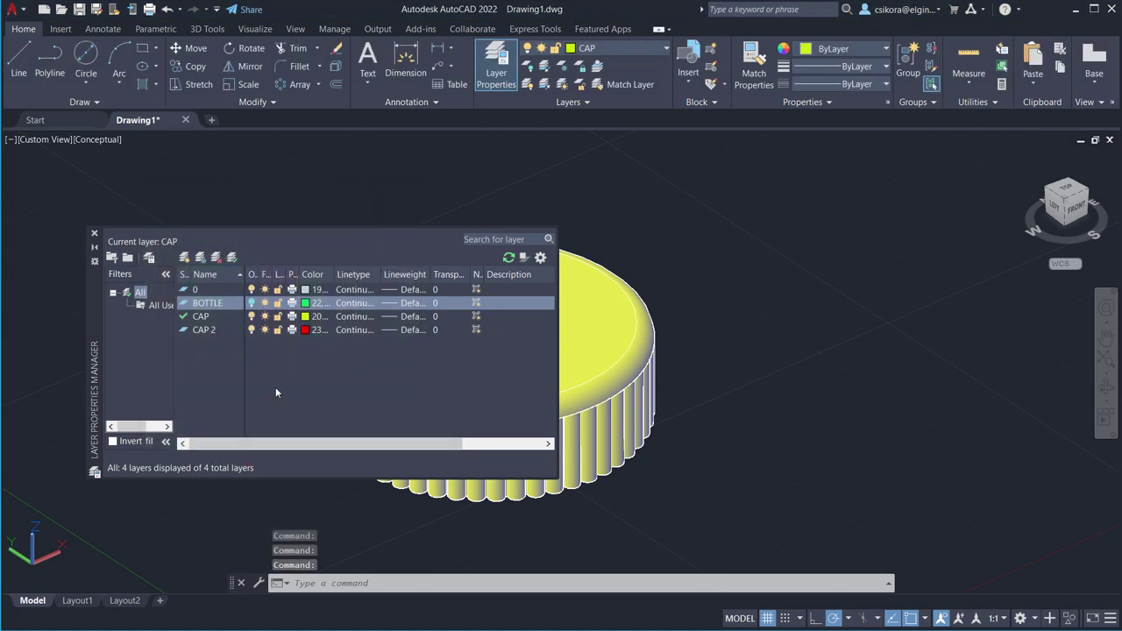
click(251, 304)
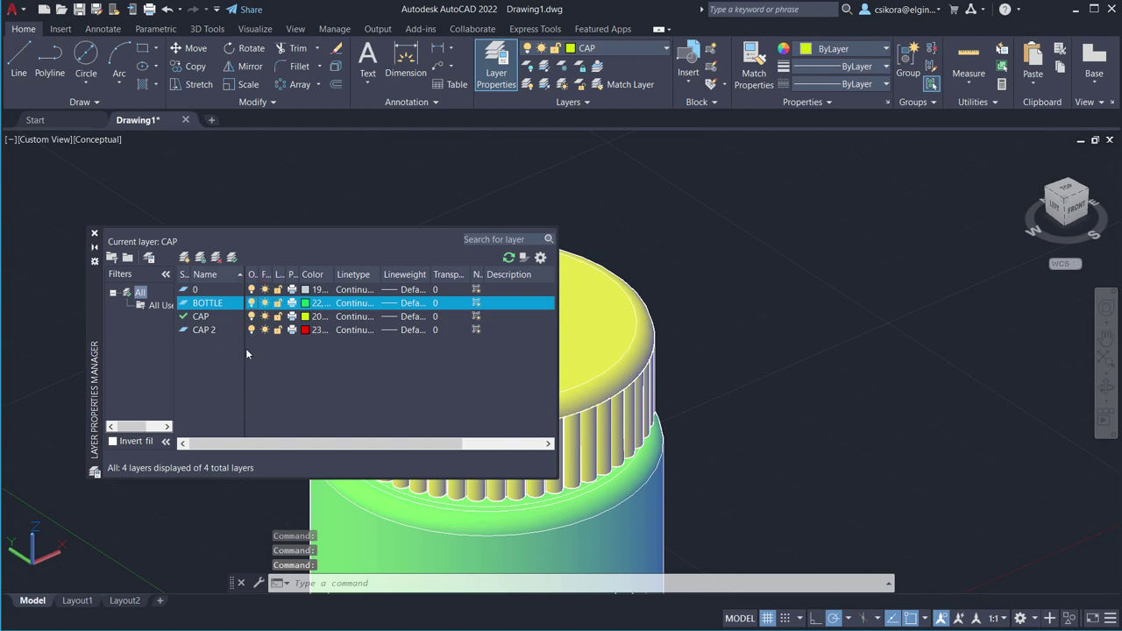
click(184, 331)
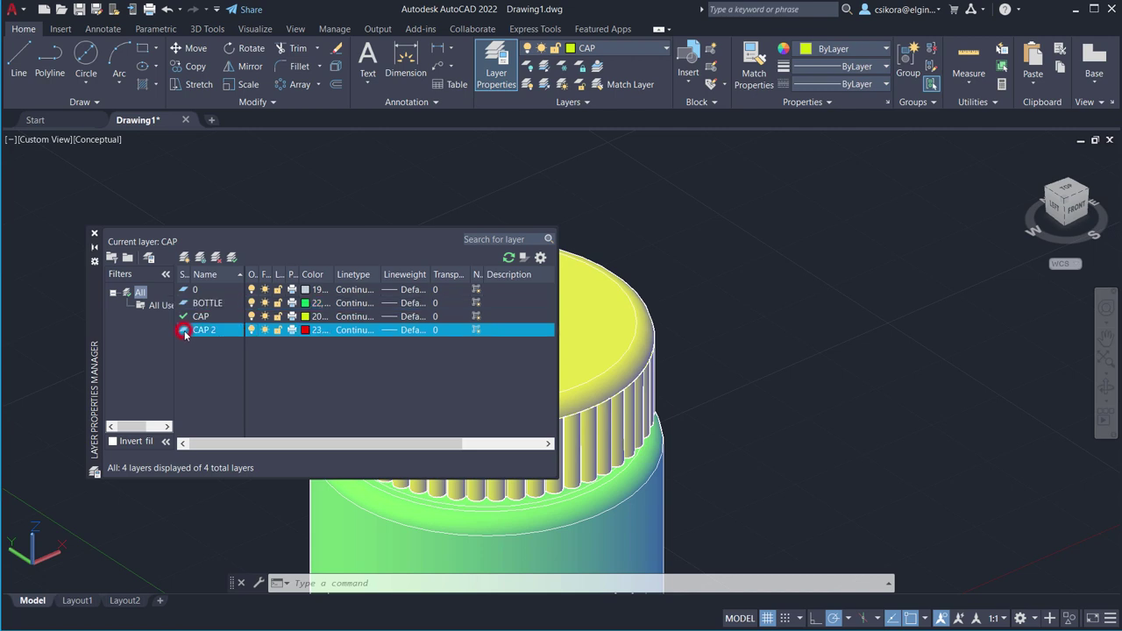
double_click(185, 333)
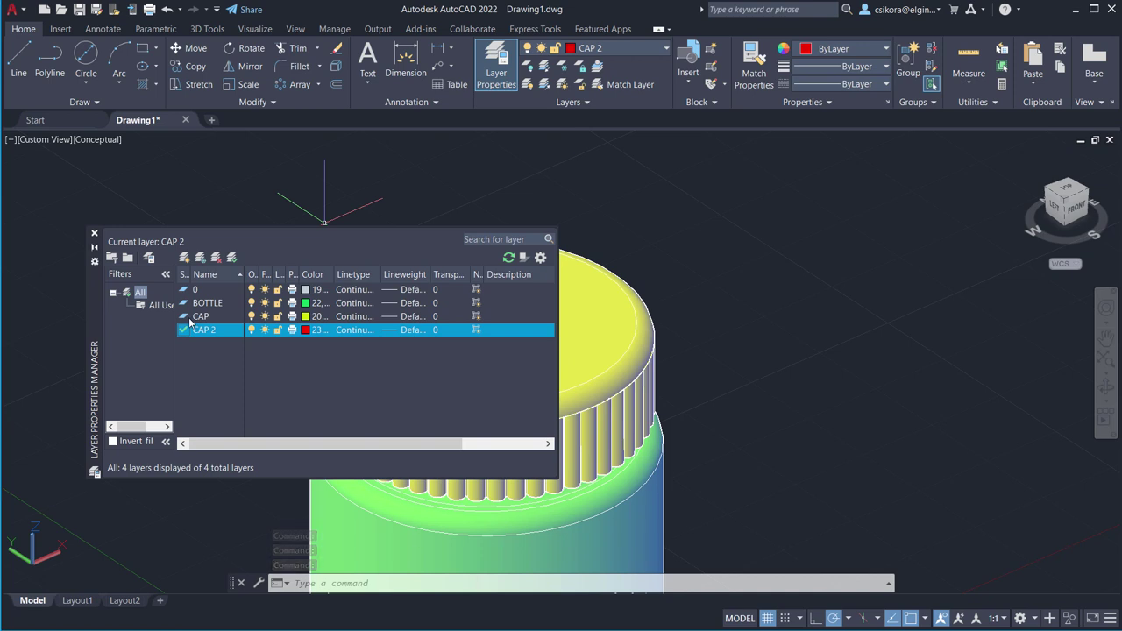
click(183, 317)
double_click(184, 317)
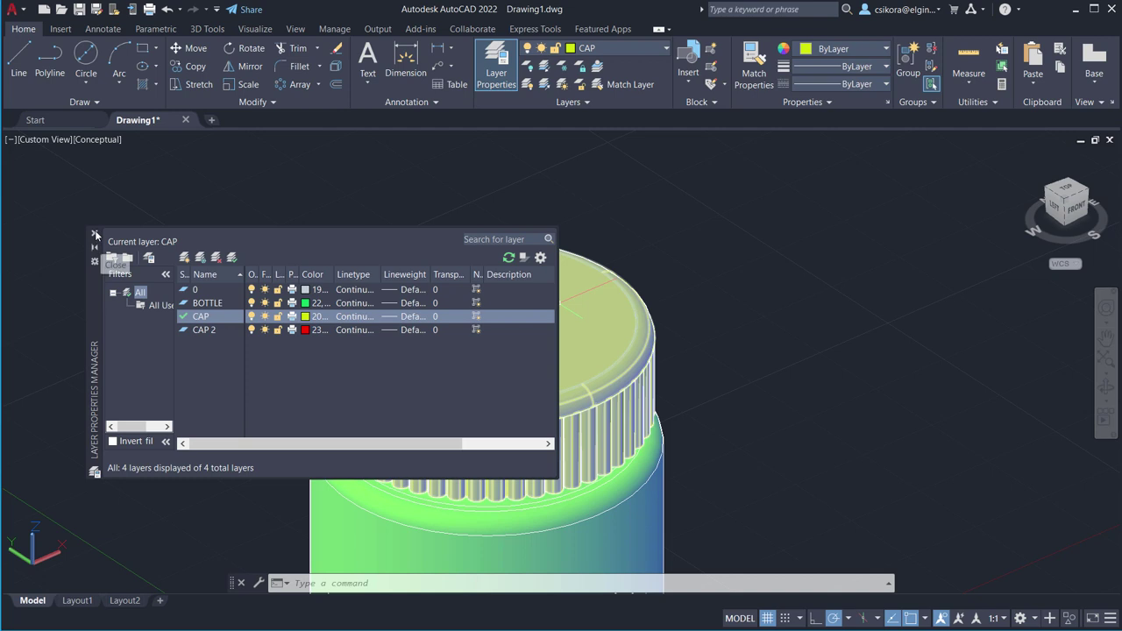
Close the layer manager and copy the gripped cap straight up along the Z axis, about 1.14 units above the original.
click(96, 235)
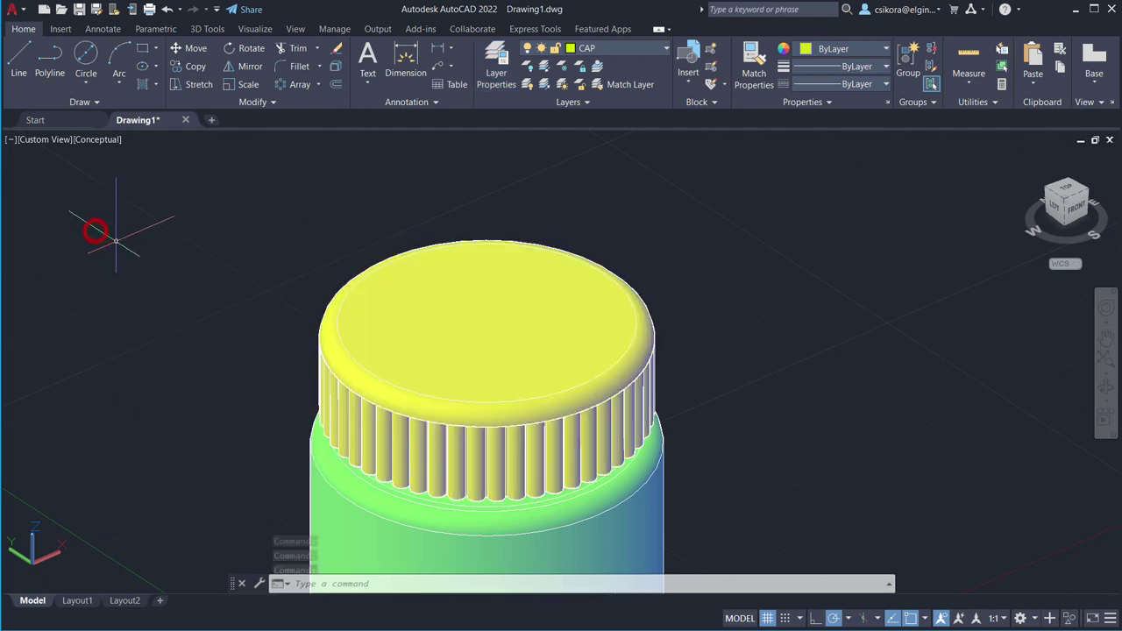
click(431, 318)
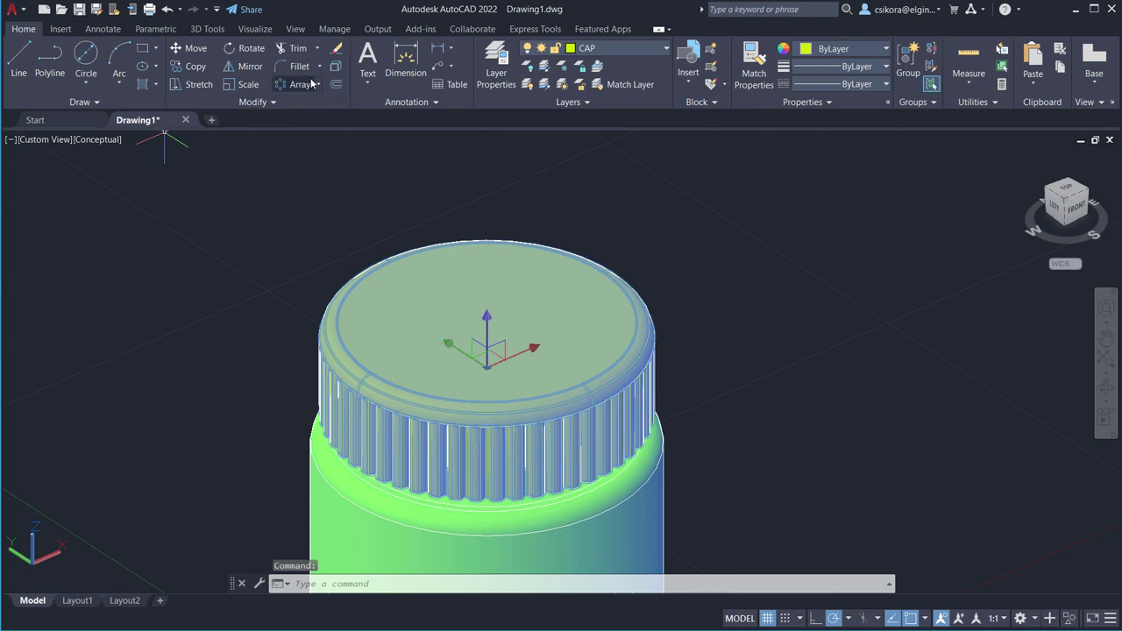
click(194, 67)
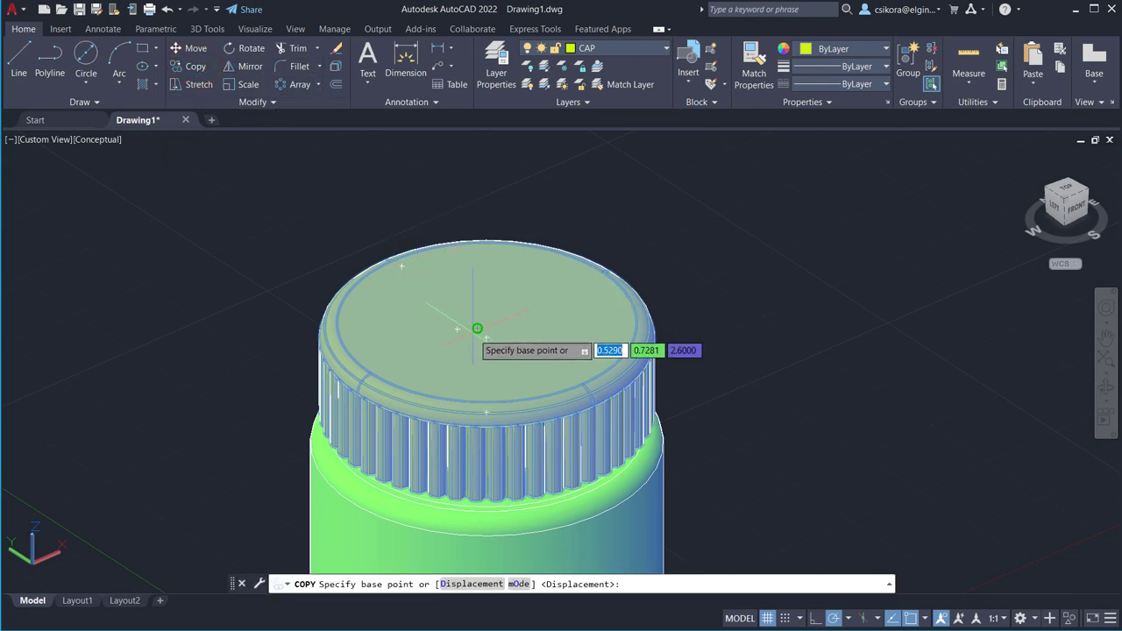
click(477, 329)
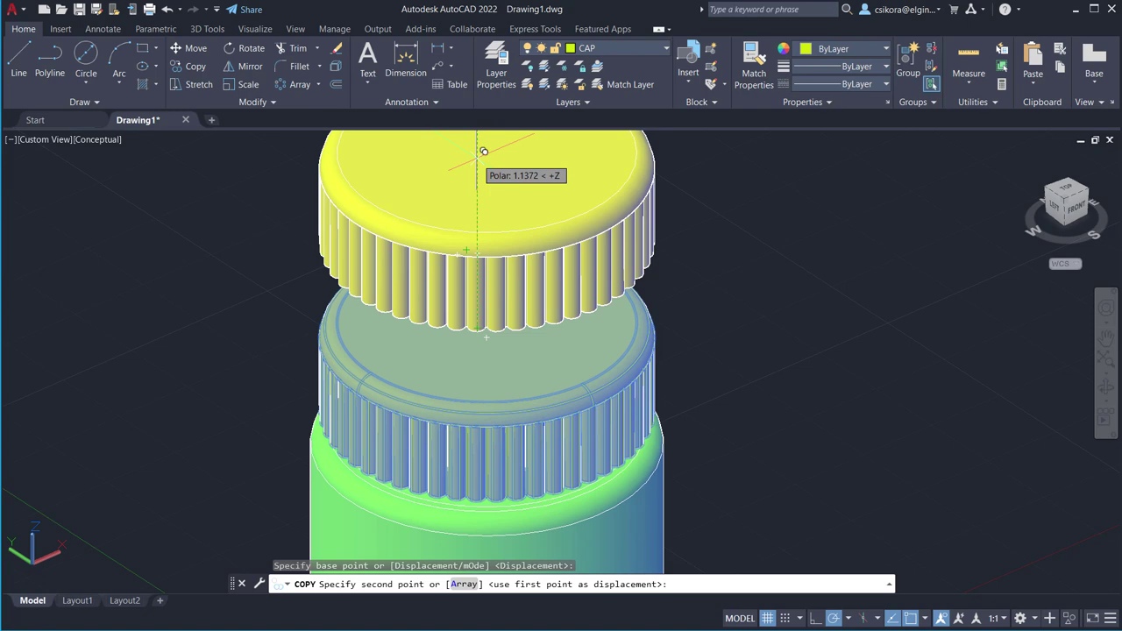
click(477, 158)
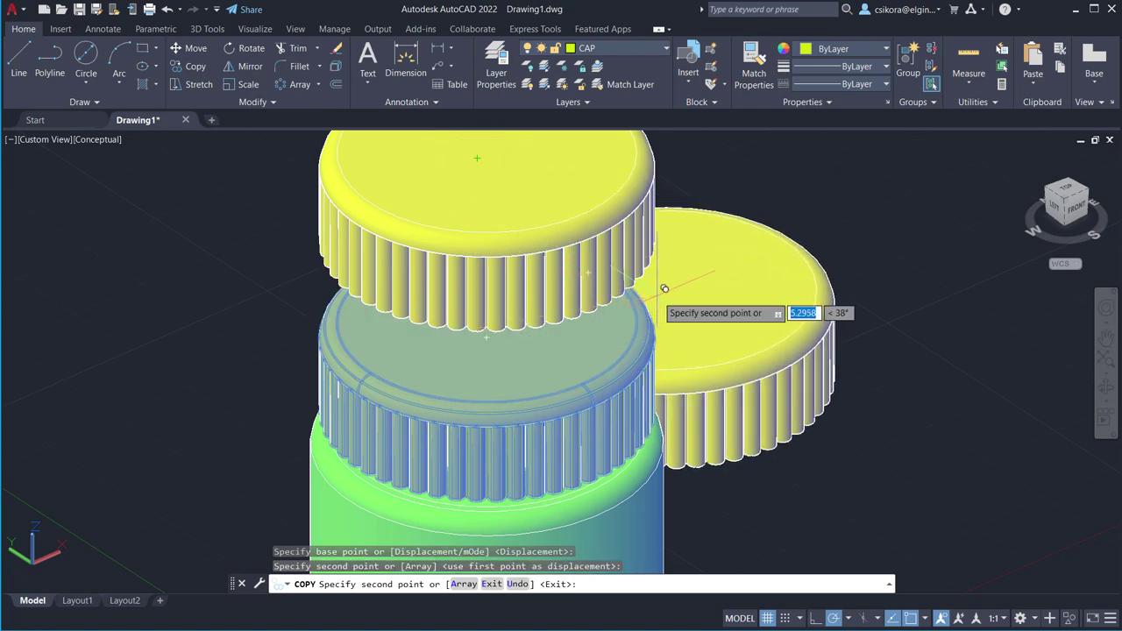
Finish copying the cap, and move the uppermost cap to the CAP 2 layer.
key(Escape)
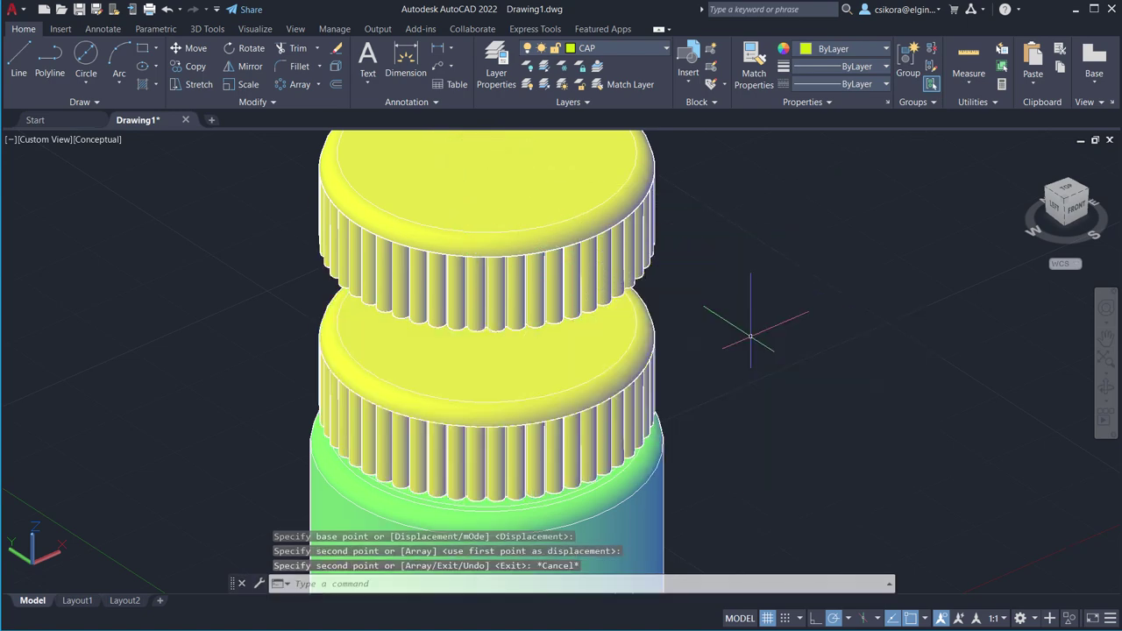
click(534, 192)
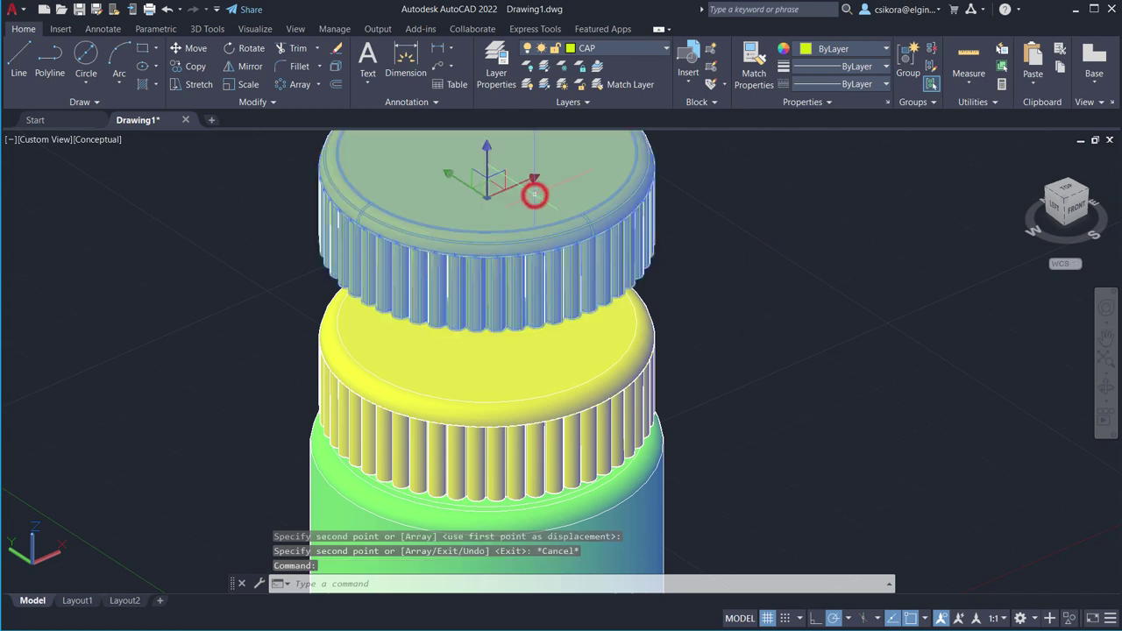
right_click(537, 196)
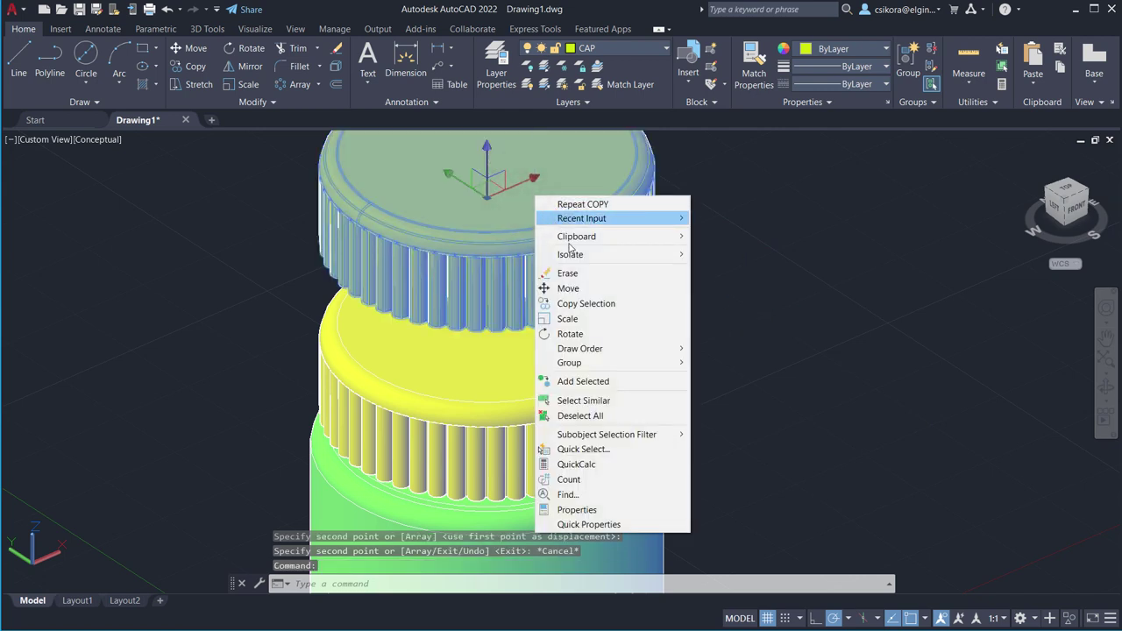
click(579, 526)
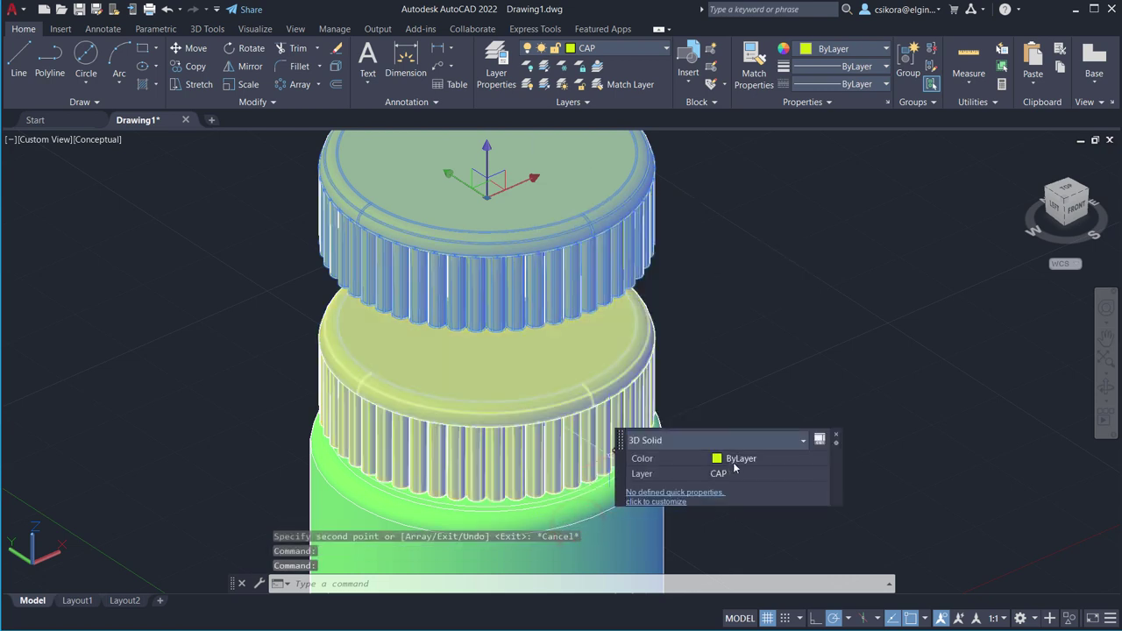
click(733, 475)
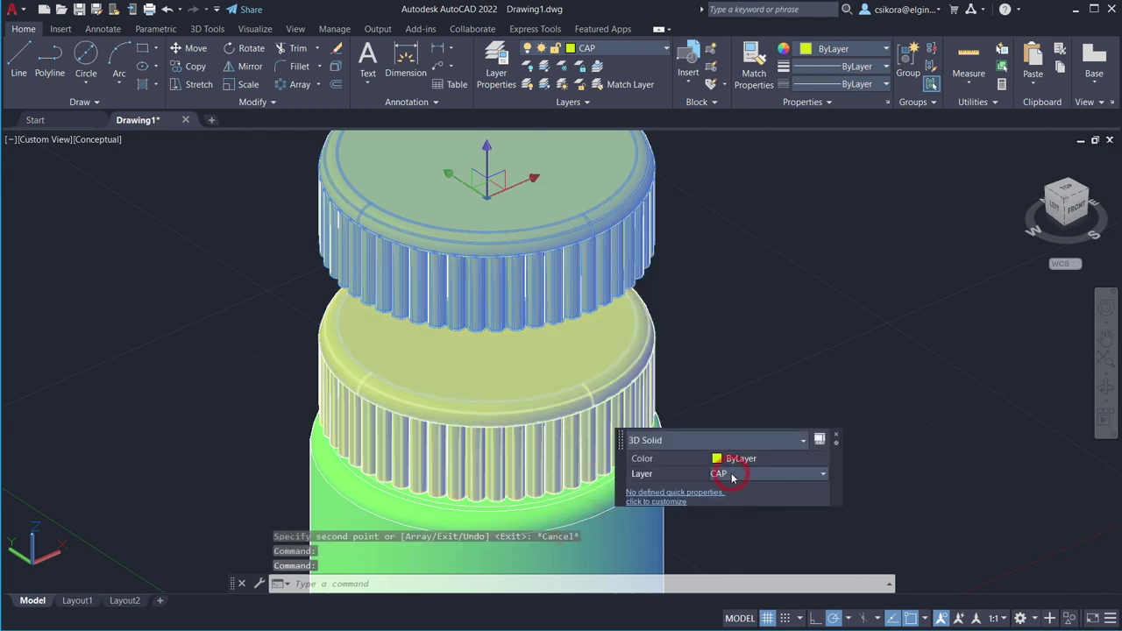
click(724, 535)
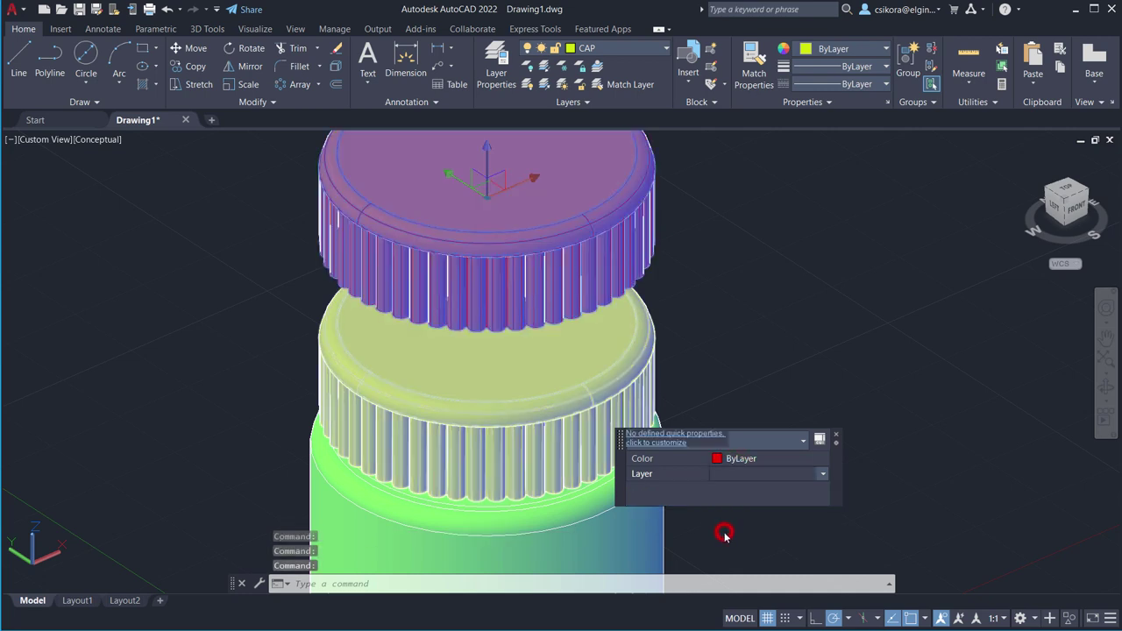
click(838, 439)
click(771, 399)
key(Escape)
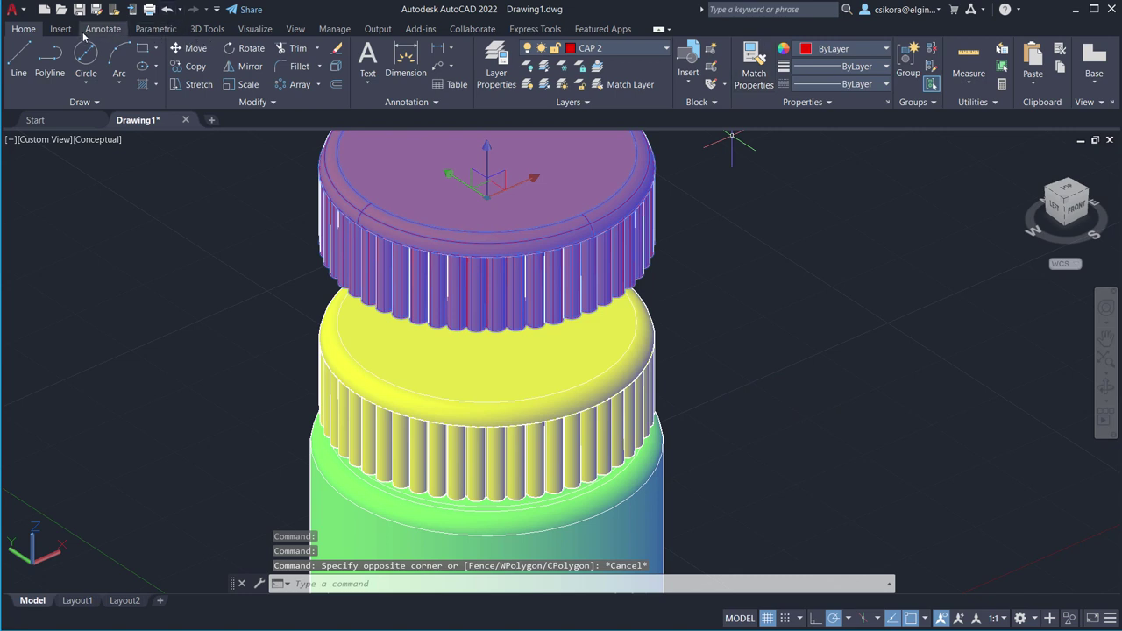
Set the visual style of the model view to Realistic.
click(262, 30)
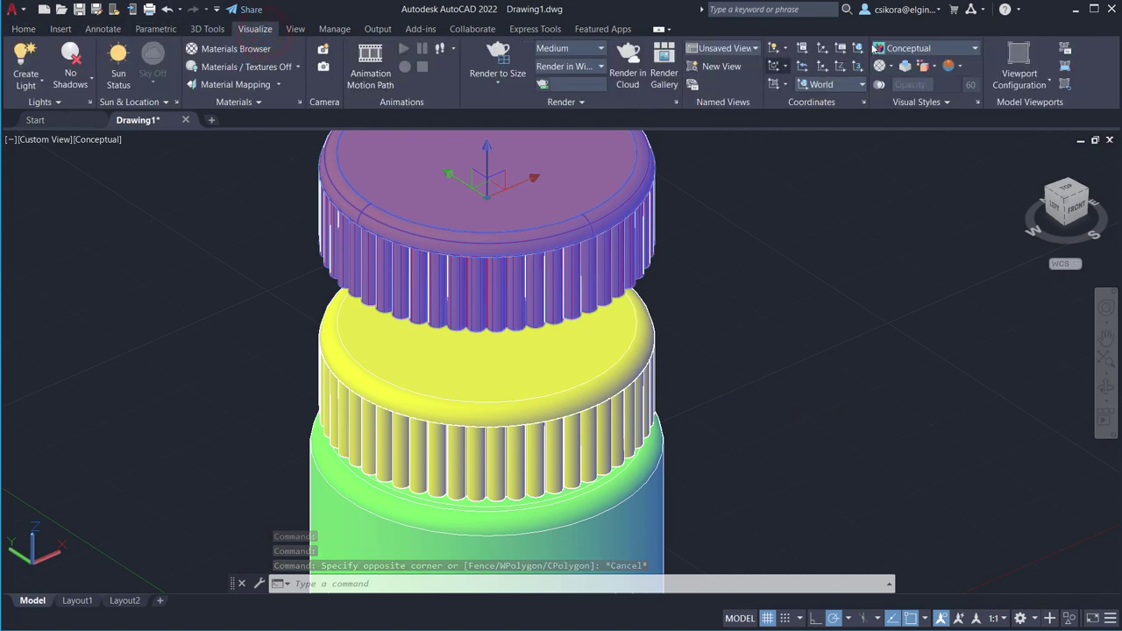
click(900, 52)
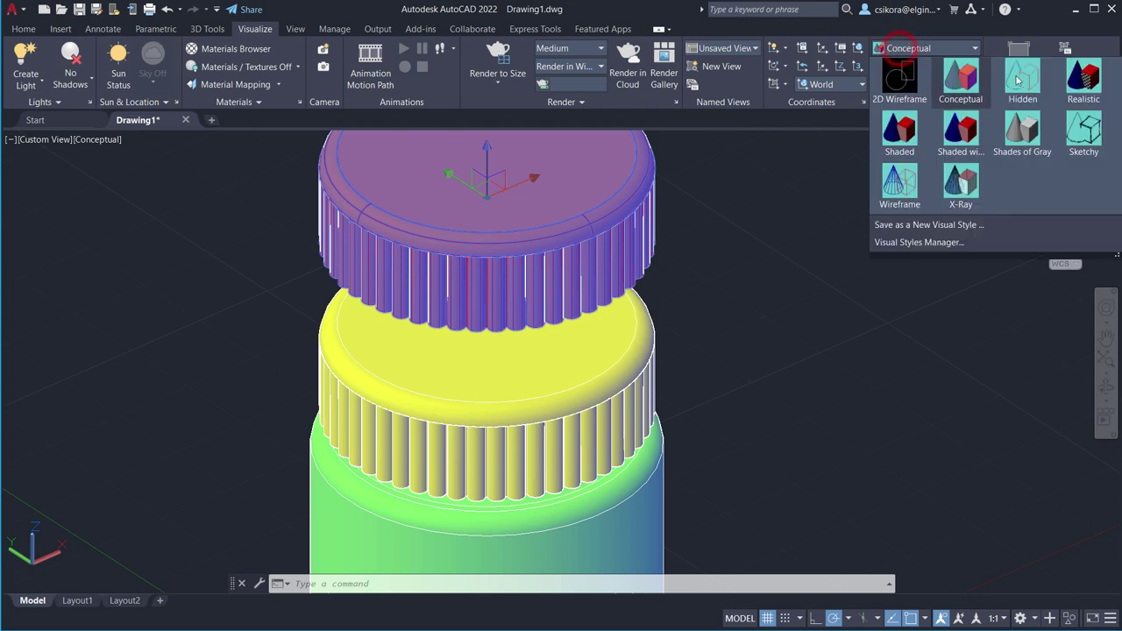
click(1089, 83)
scroll(850, 316, down, 2)
scroll(276, 318, down, 2)
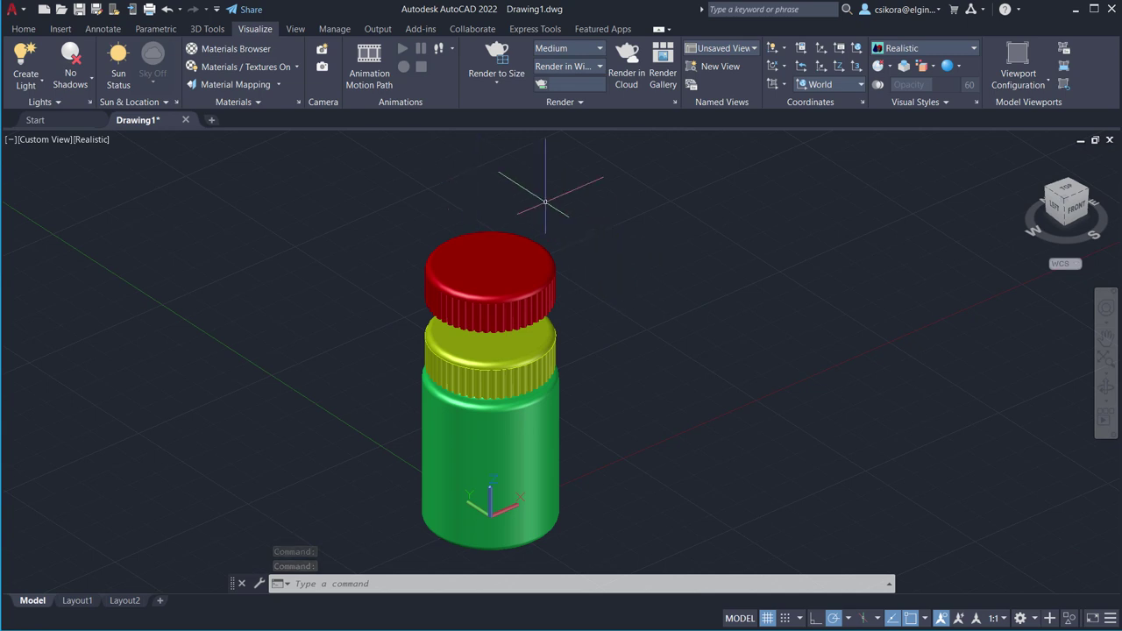
Turn off the CAP 2 layer to hide the uppermost cap.
click(24, 29)
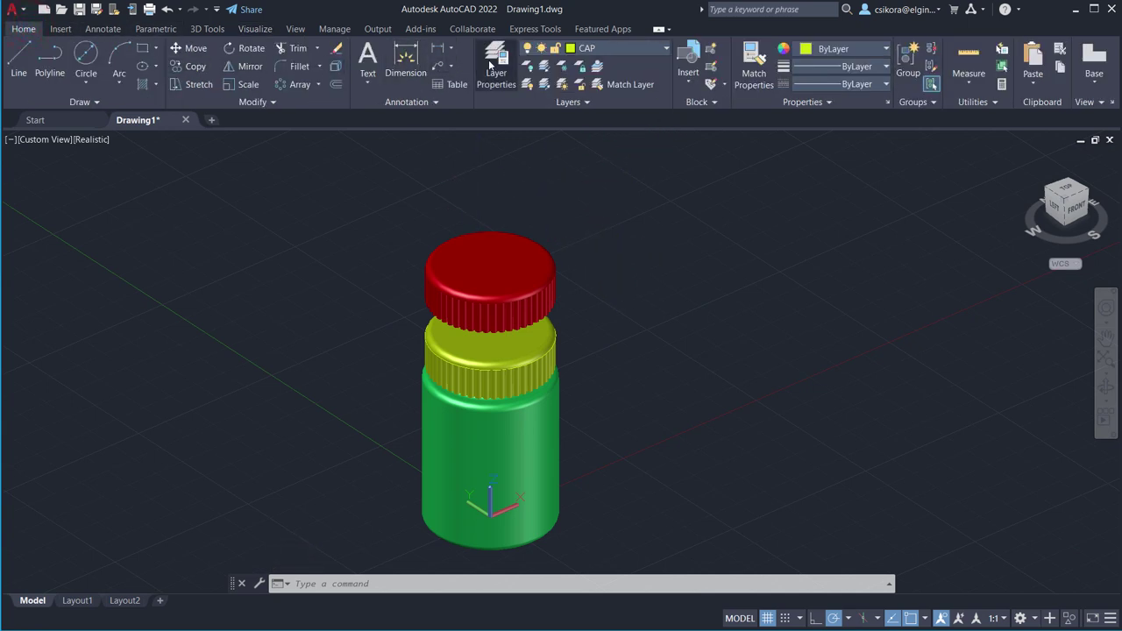
click(666, 49)
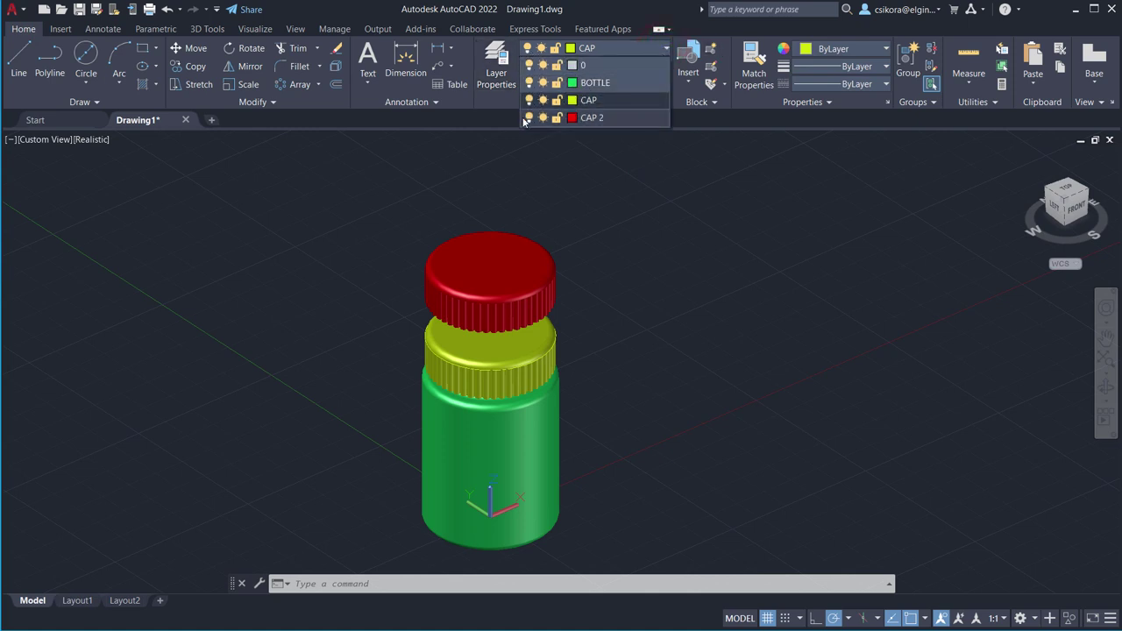
click(528, 118)
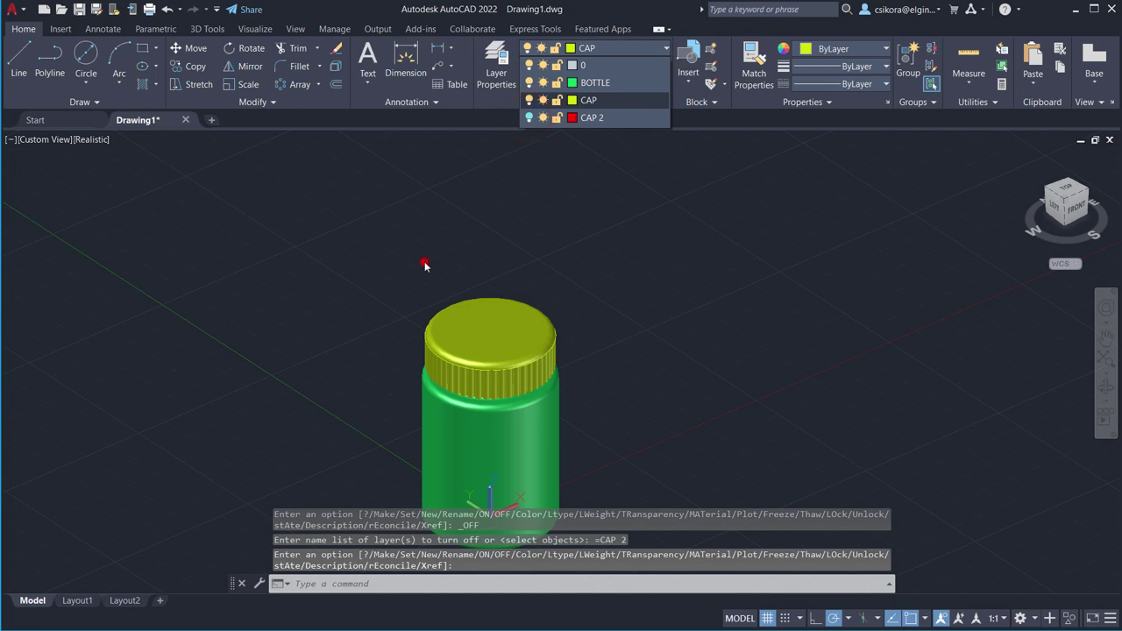
click(425, 265)
scroll(377, 350, down, 3)
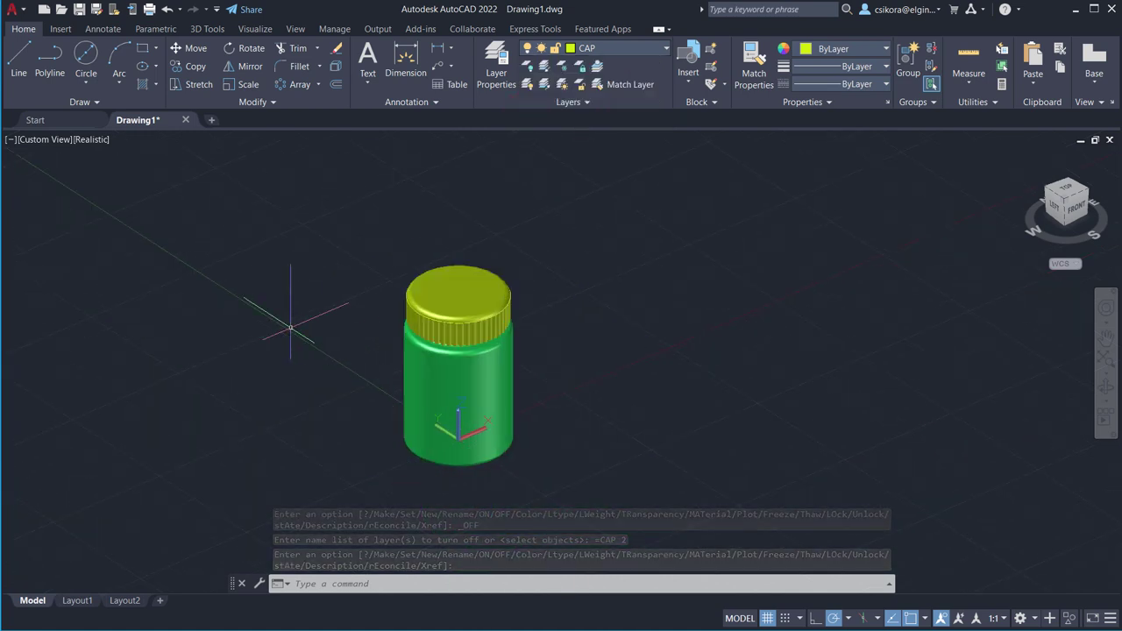
scroll(290, 328, up, 2)
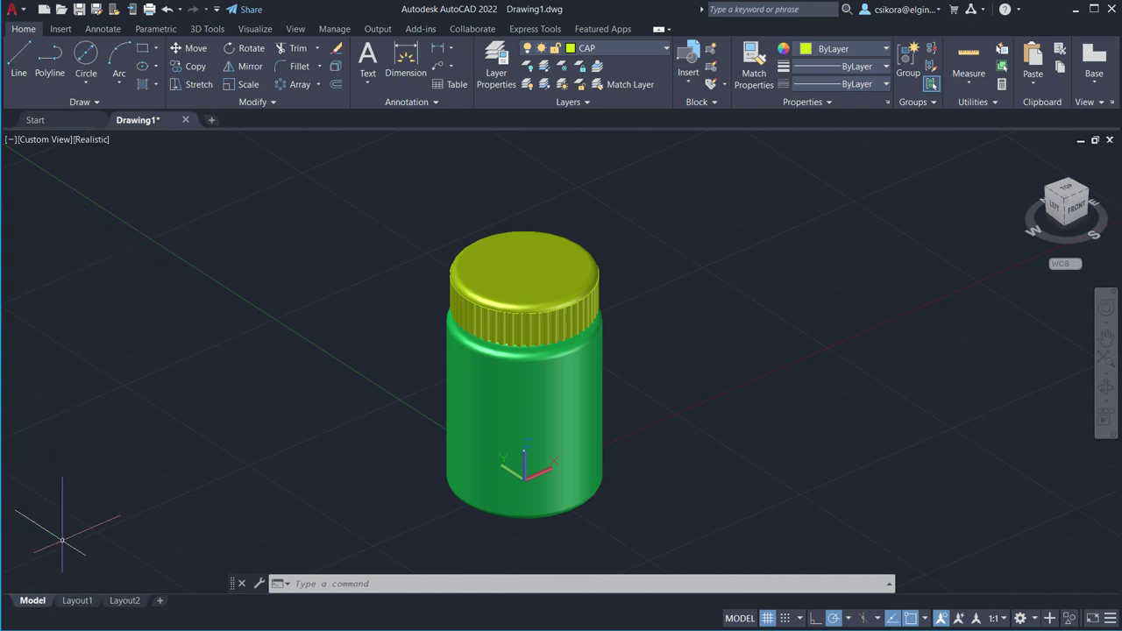
right_click(33, 602)
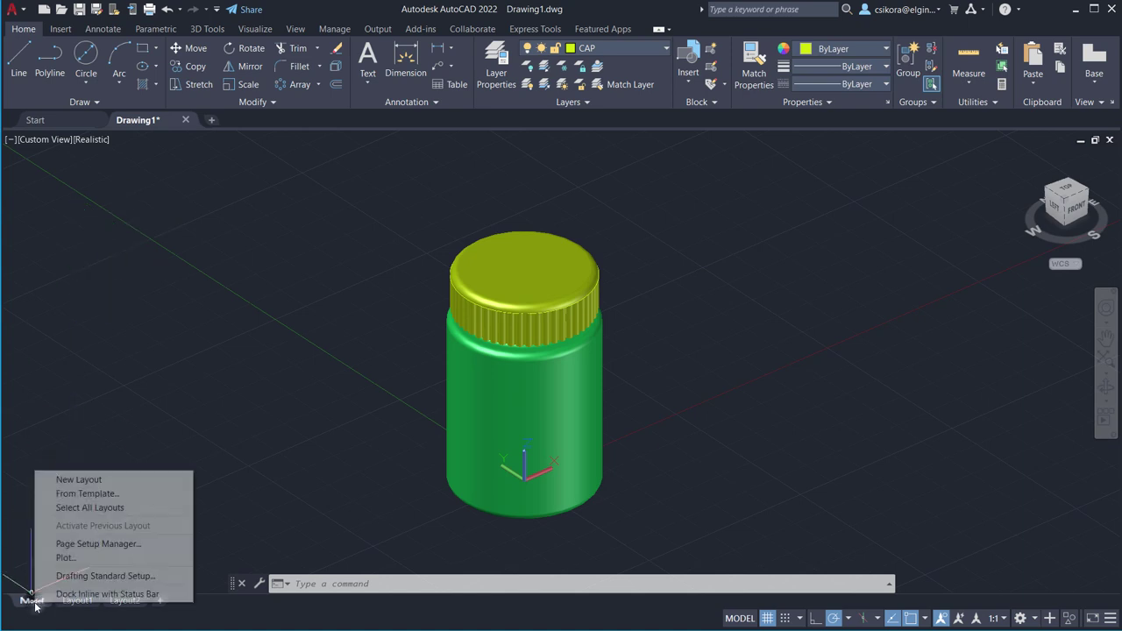
click(90, 494)
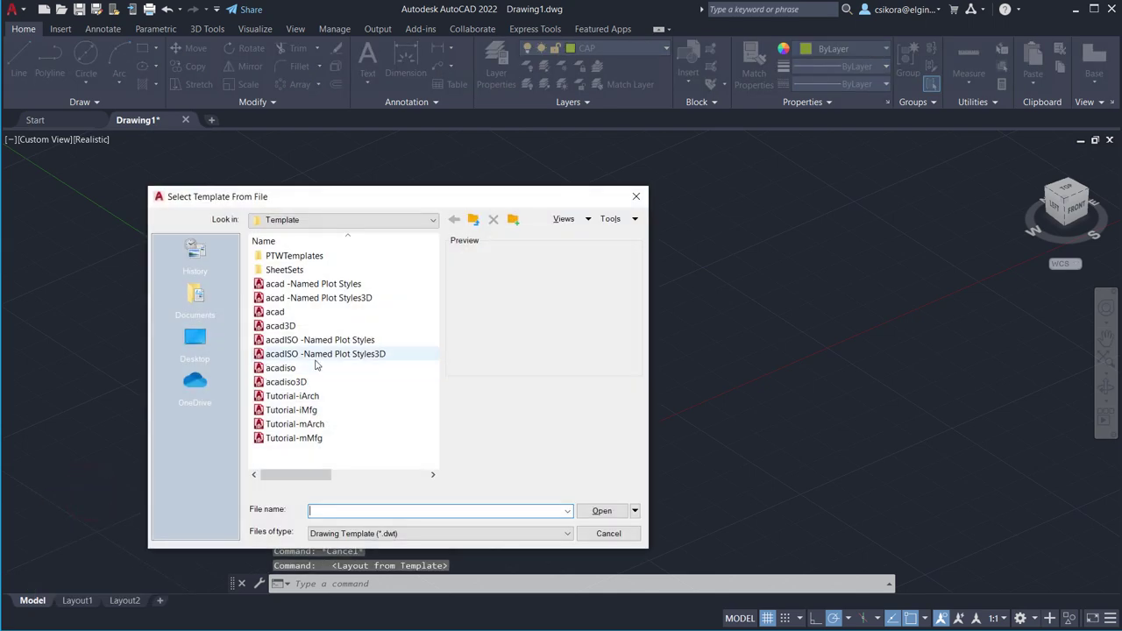
click(286, 328)
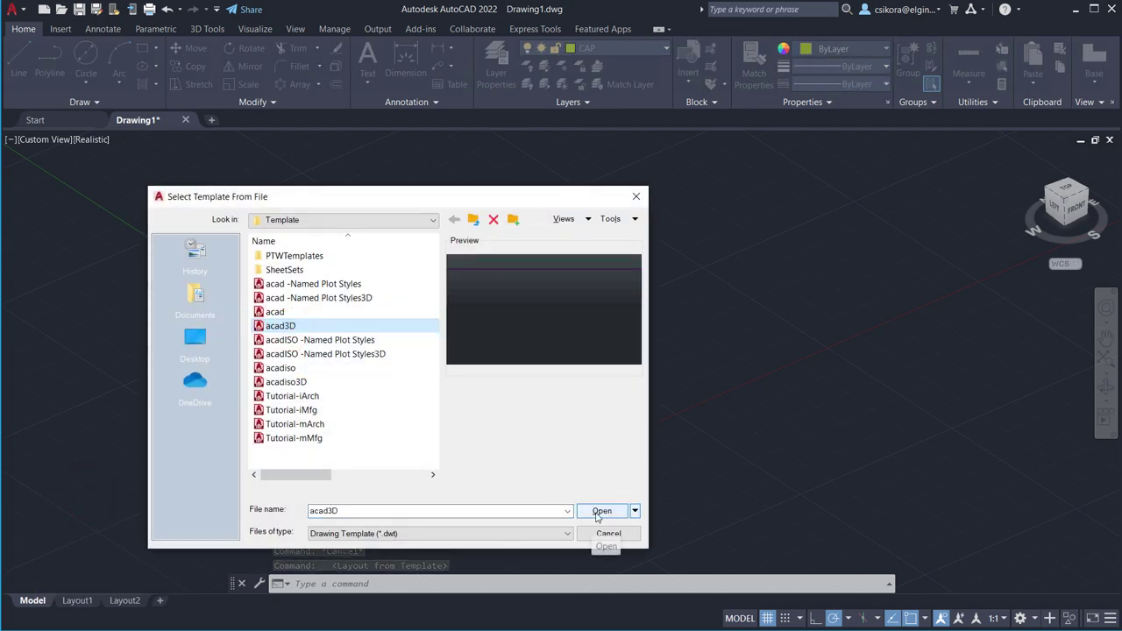
double_click(272, 256)
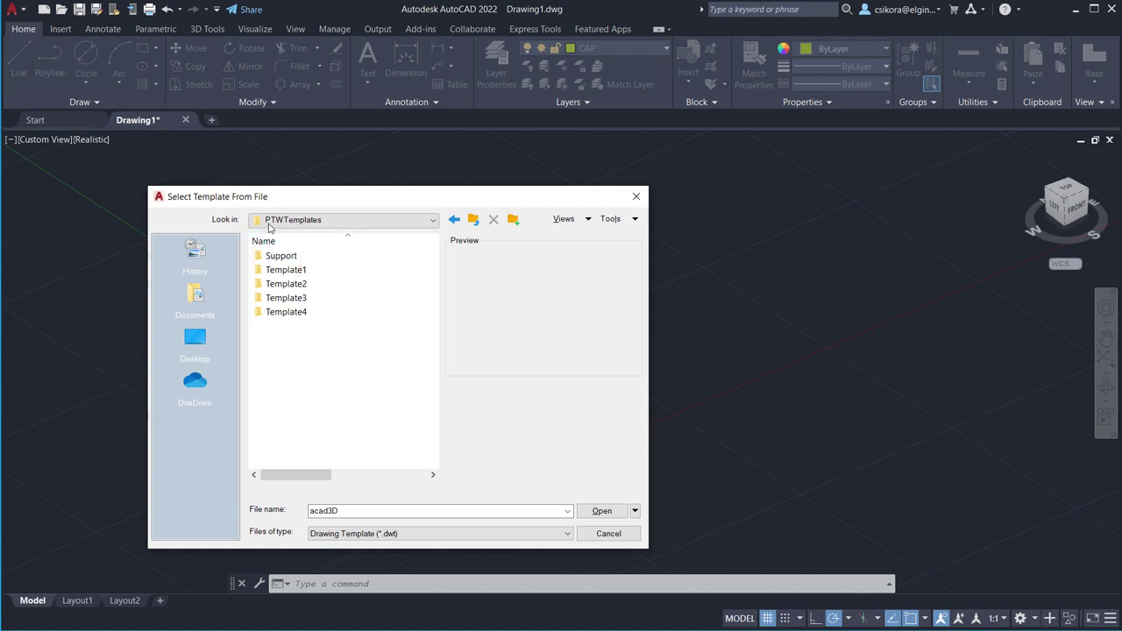
click(605, 533)
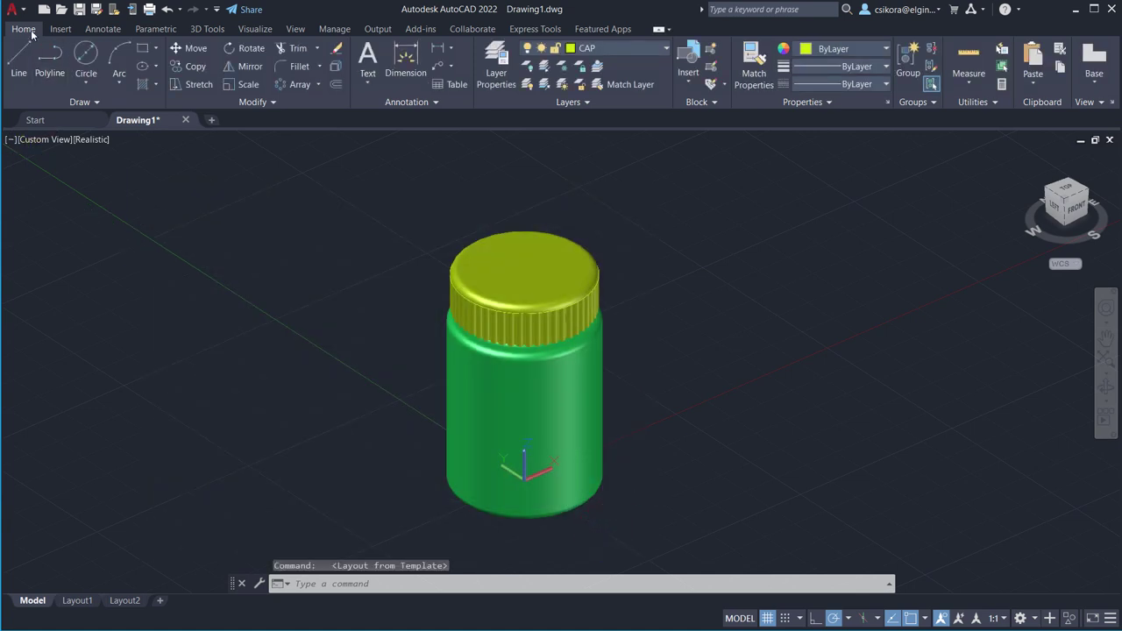
Insert the ANSI C Title Block layout from the Manufacturing Imperial template in the SheetSets folder.
right_click(30, 601)
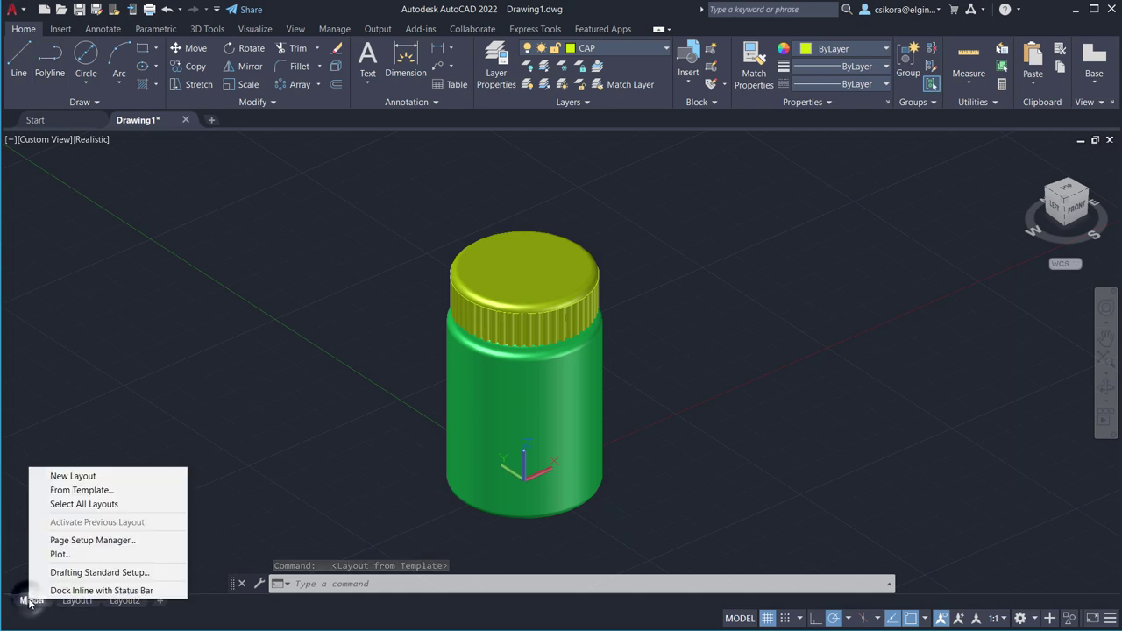
click(66, 491)
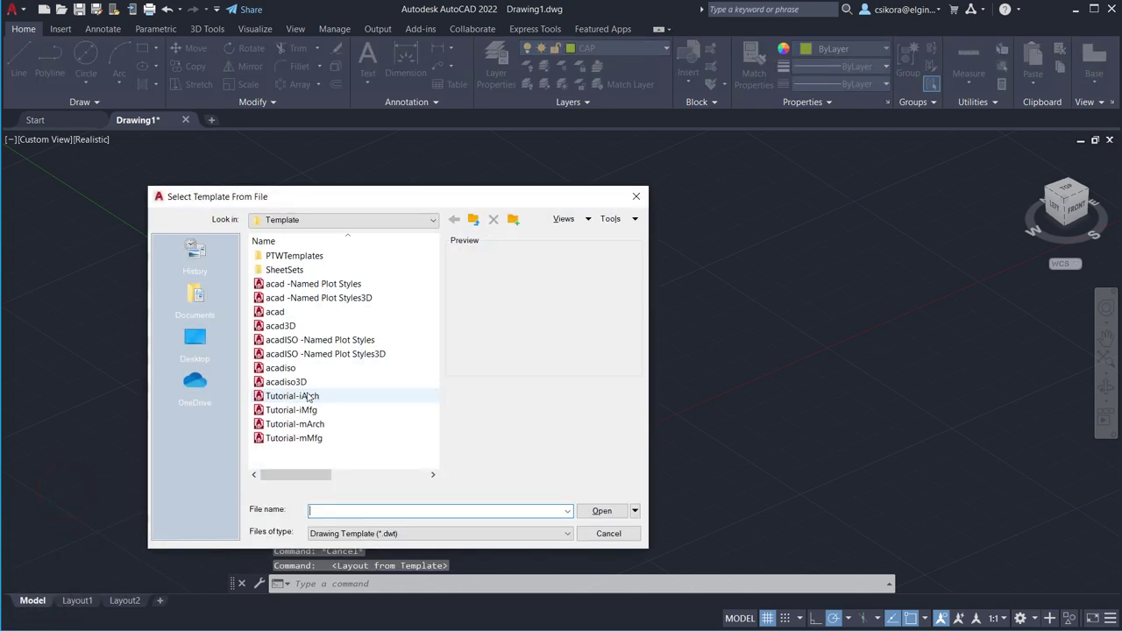
double_click(284, 269)
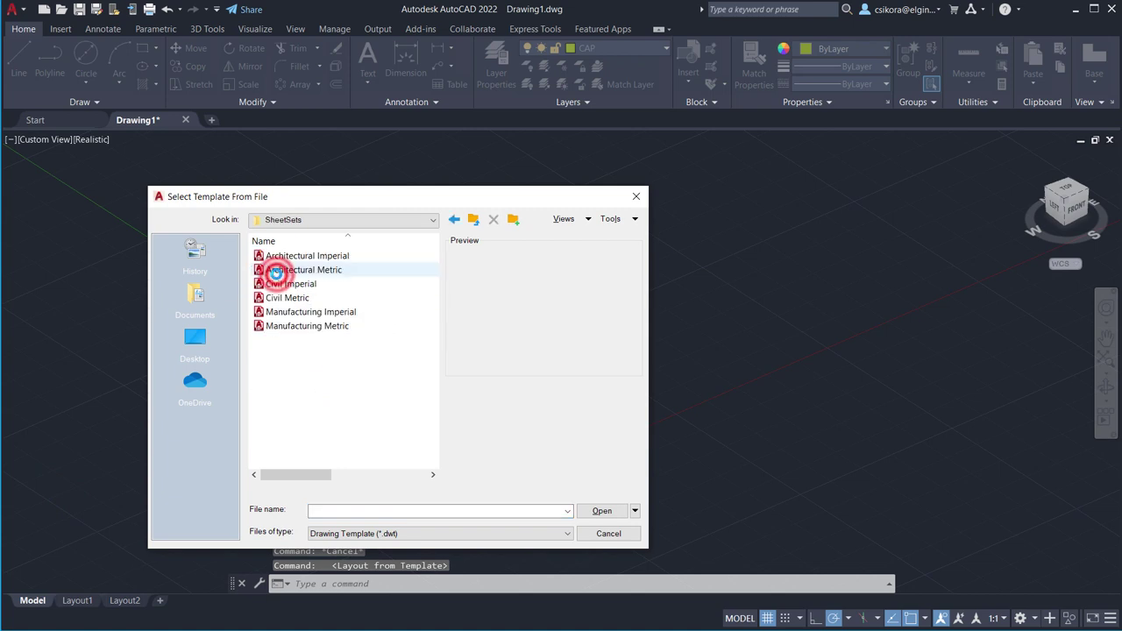
click(286, 313)
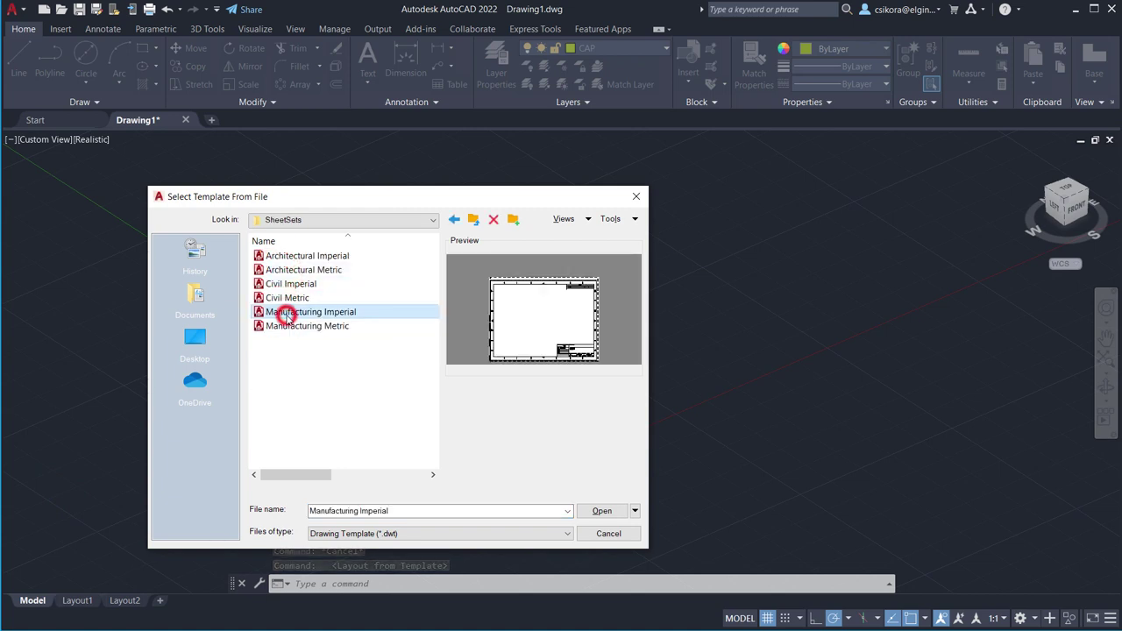
click(602, 511)
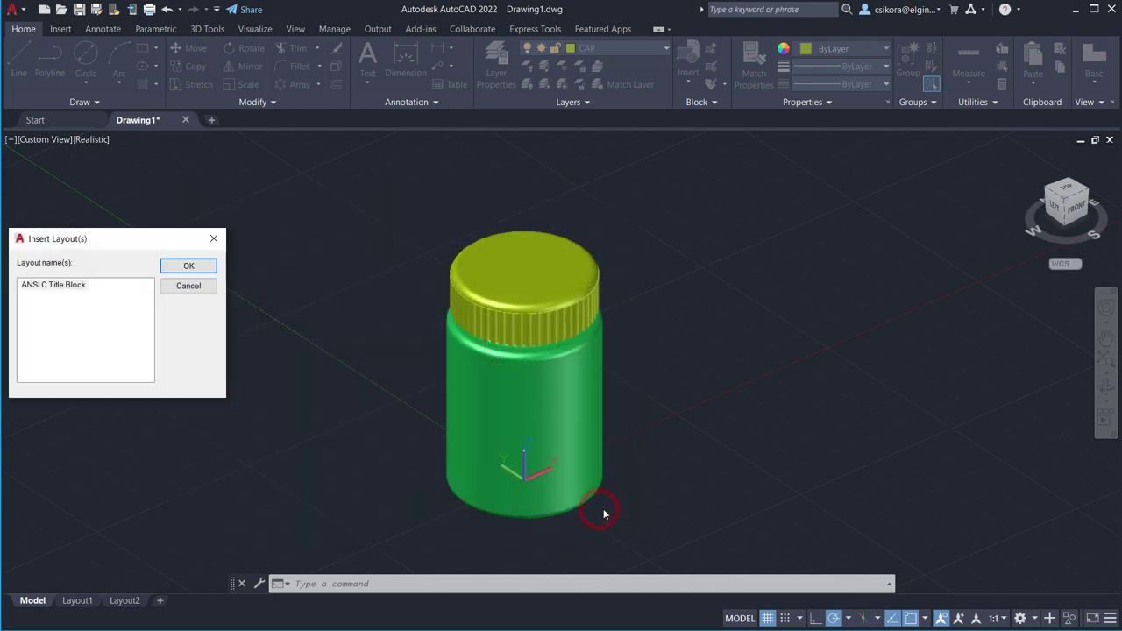
click(173, 266)
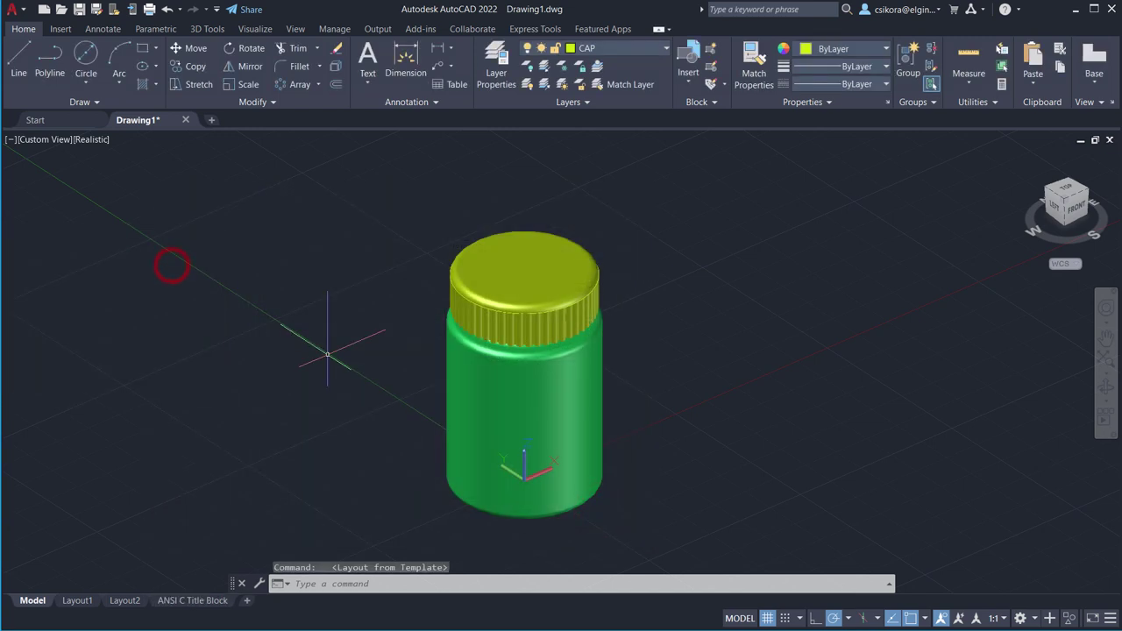
key(Escape)
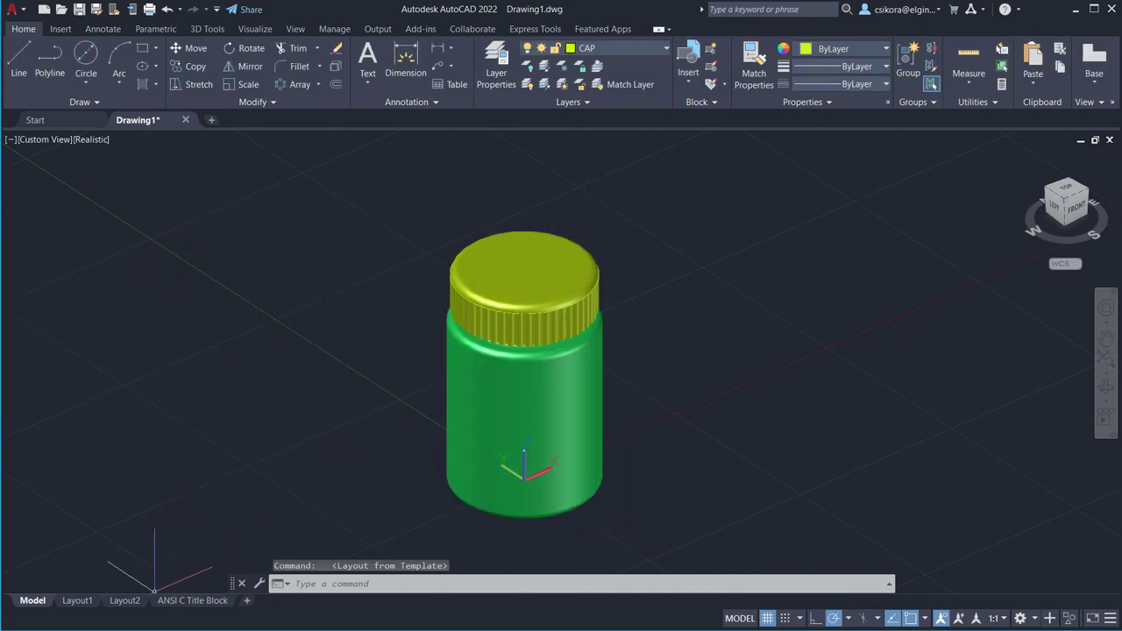
Switch to the ANSI C Title Block layout and centre the sheet in view.
click(171, 601)
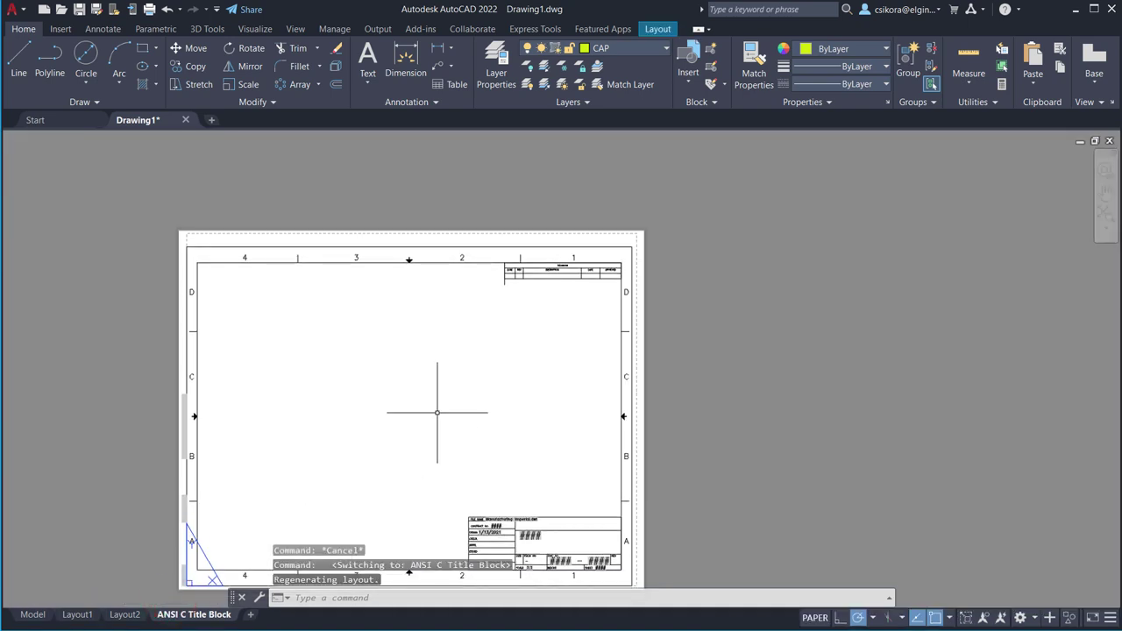
middle_drag(438, 413, 538, 376)
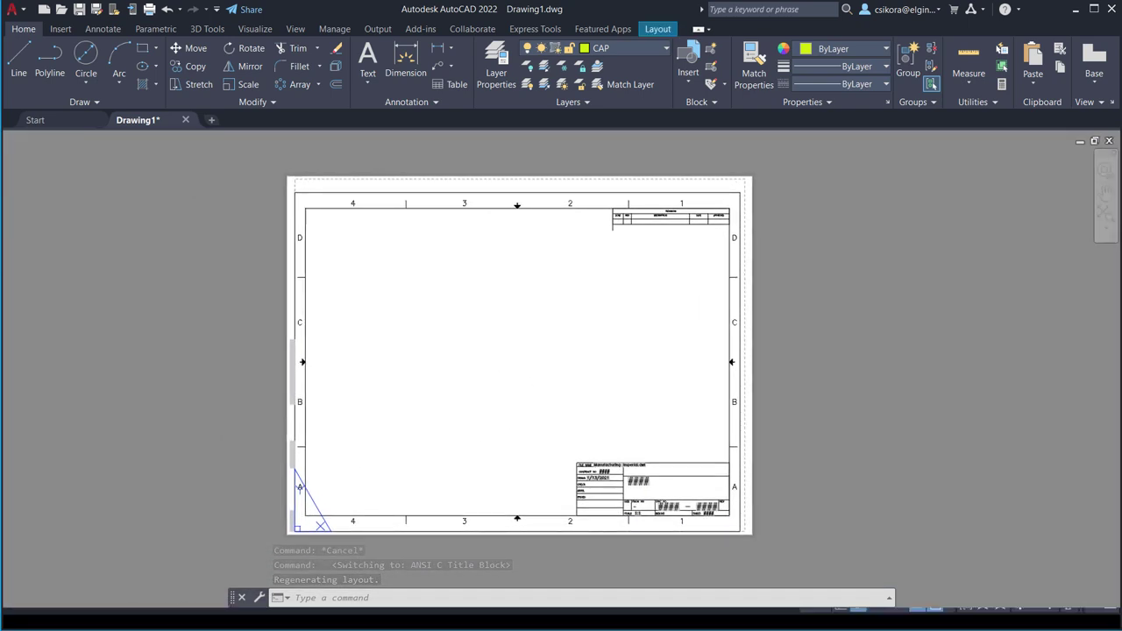
scroll(531, 380, up, 2)
scroll(526, 369, down, 2)
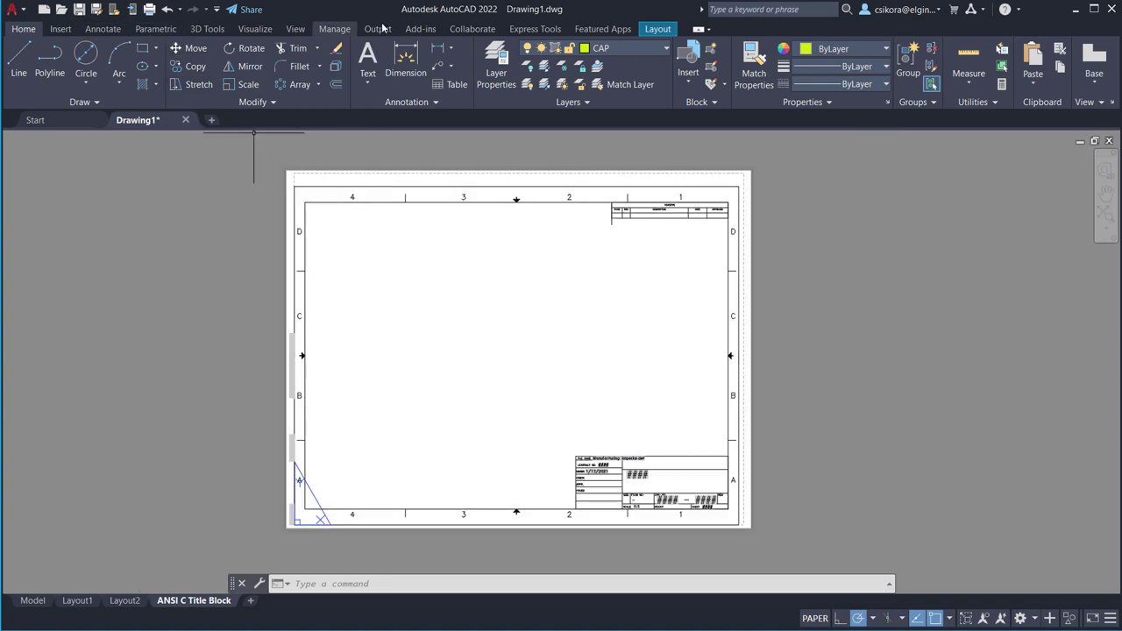
Place a front base view of the model-space bottle on the lower-left part of the sheet, using the Visible lines style.
click(659, 31)
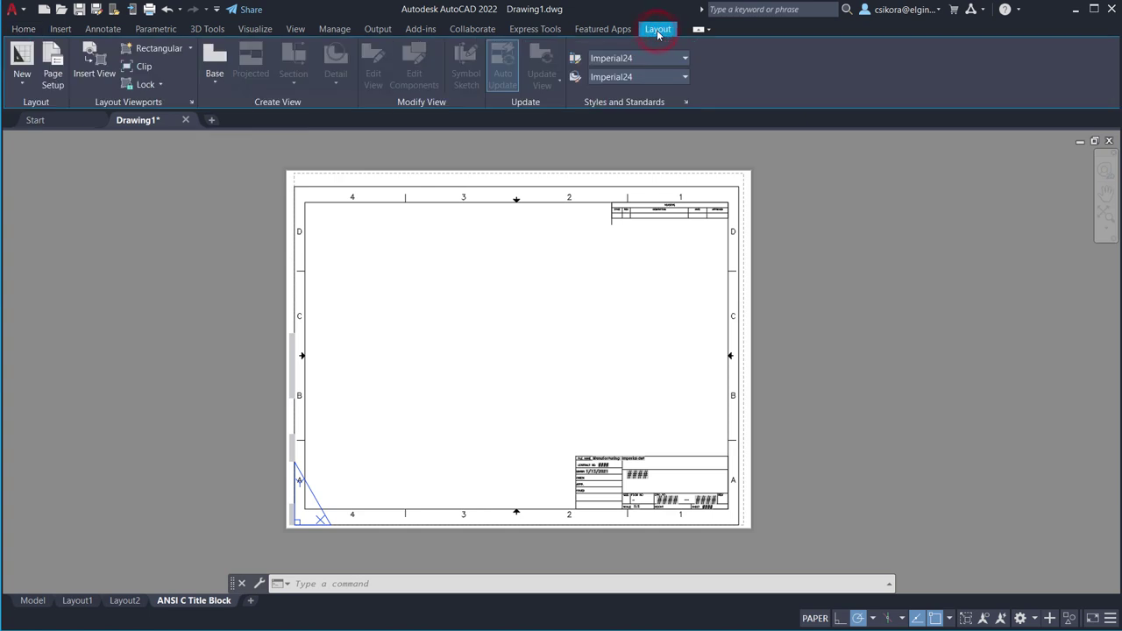
click(221, 60)
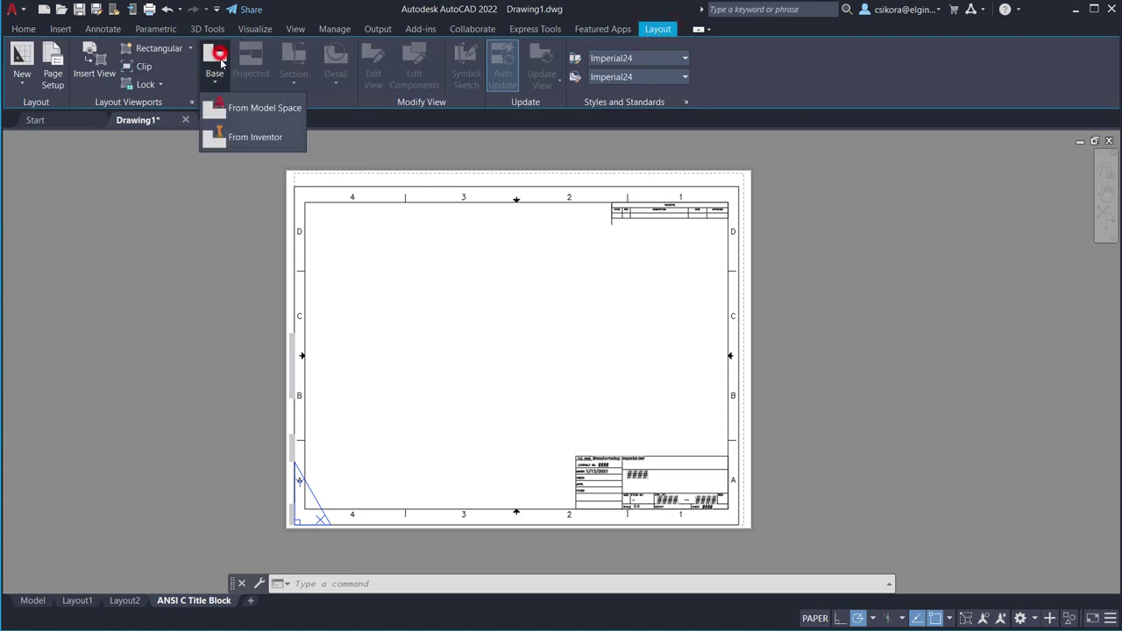
click(224, 111)
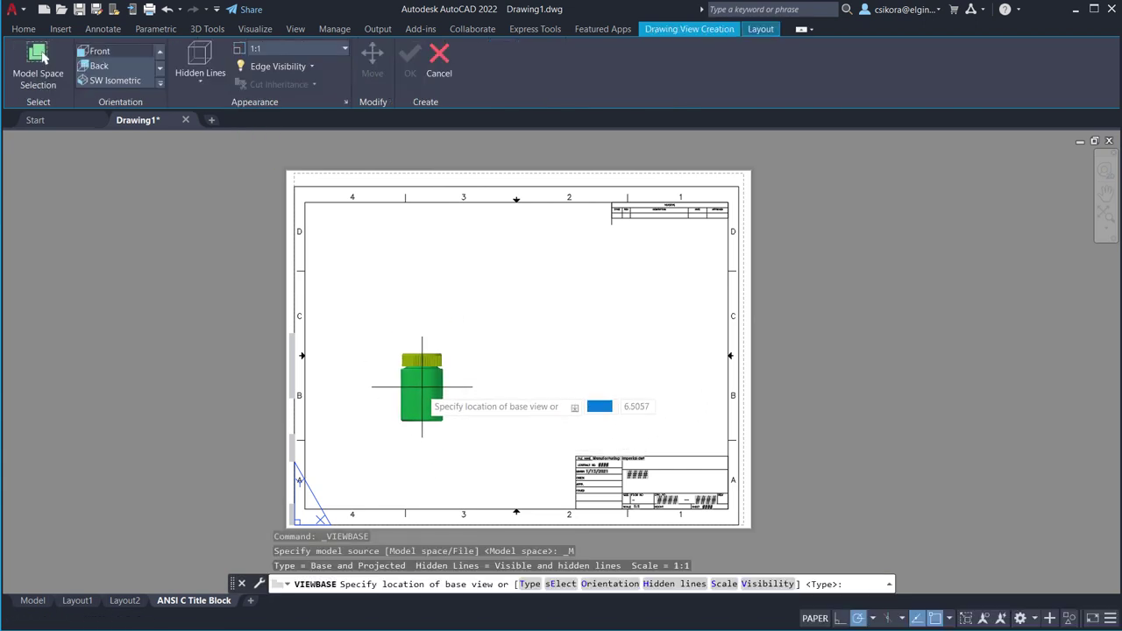
click(408, 369)
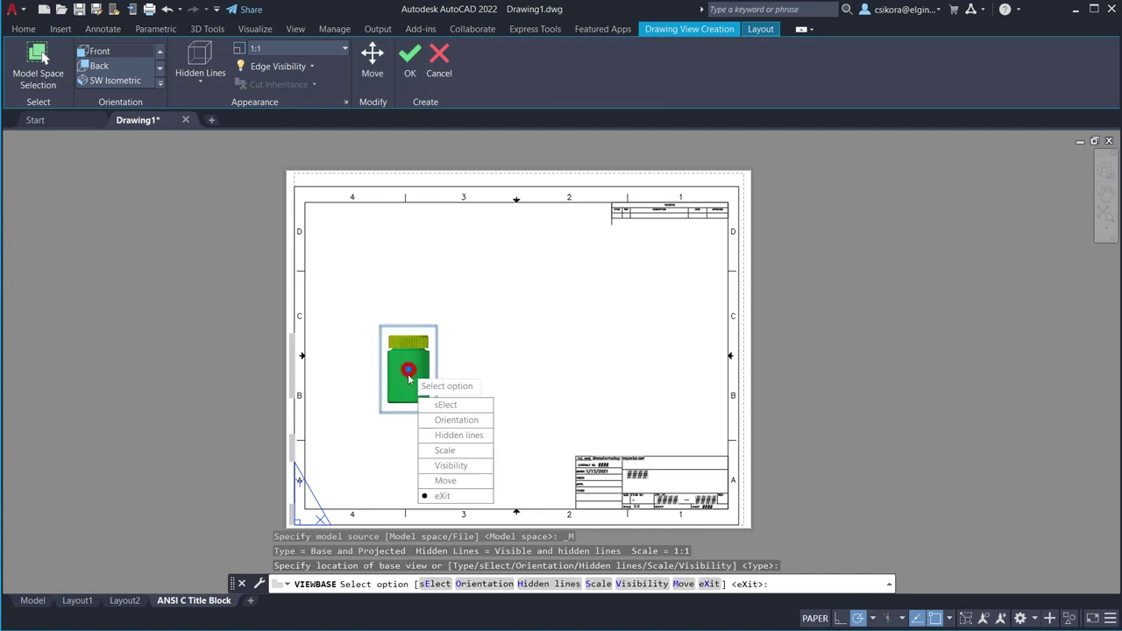
click(453, 438)
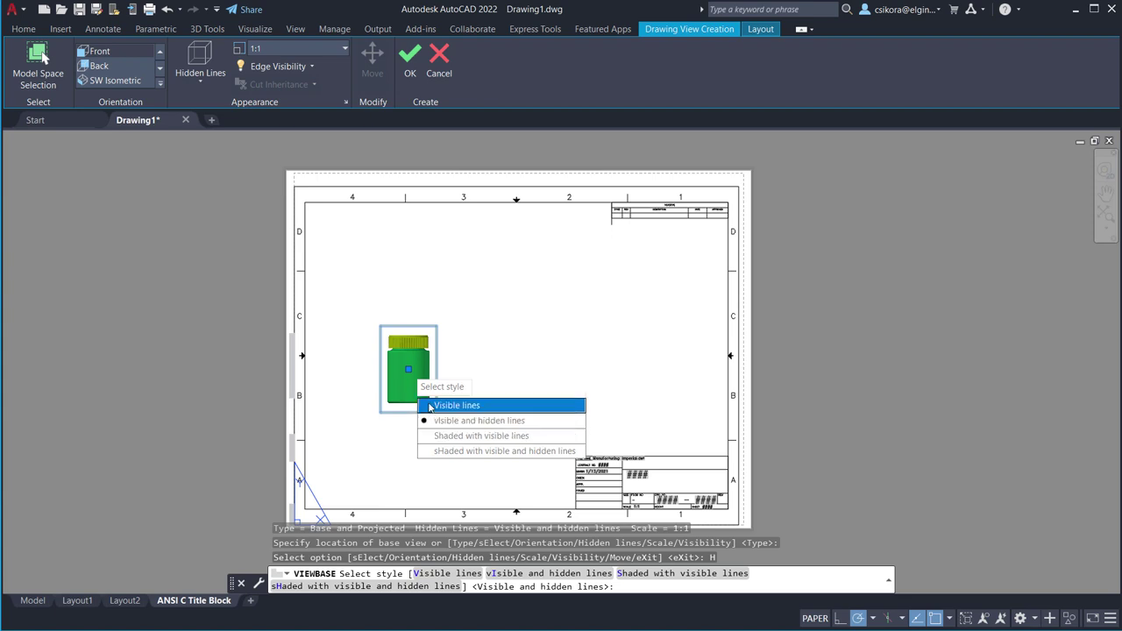
click(425, 406)
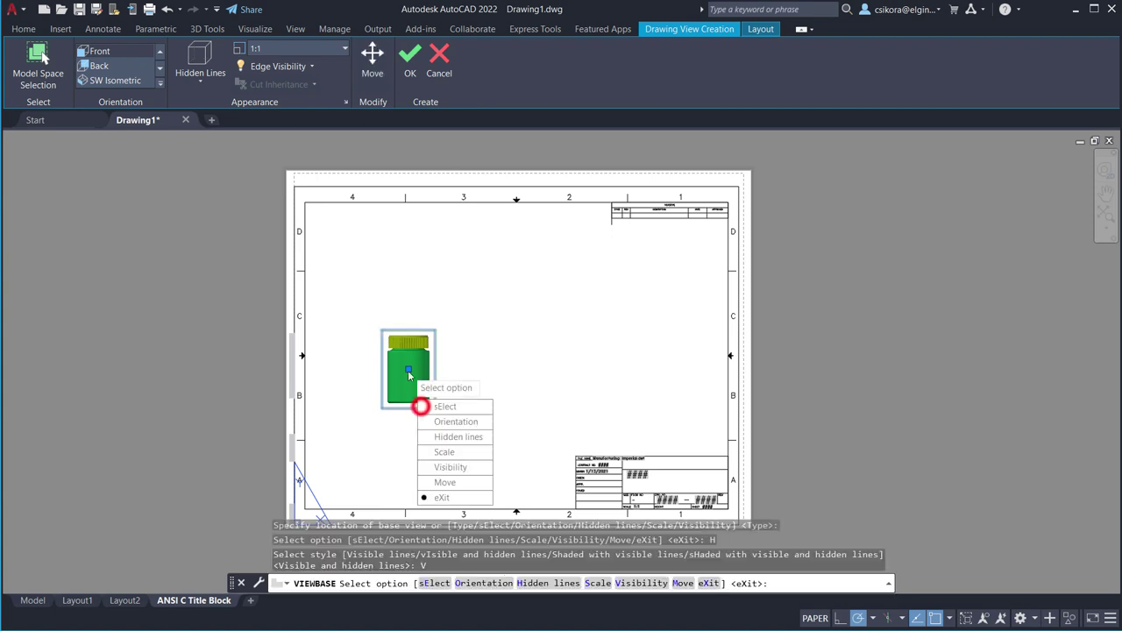
Turn on tangent edges and foreshortened tangent edges for the base view, and finish its view options.
click(455, 469)
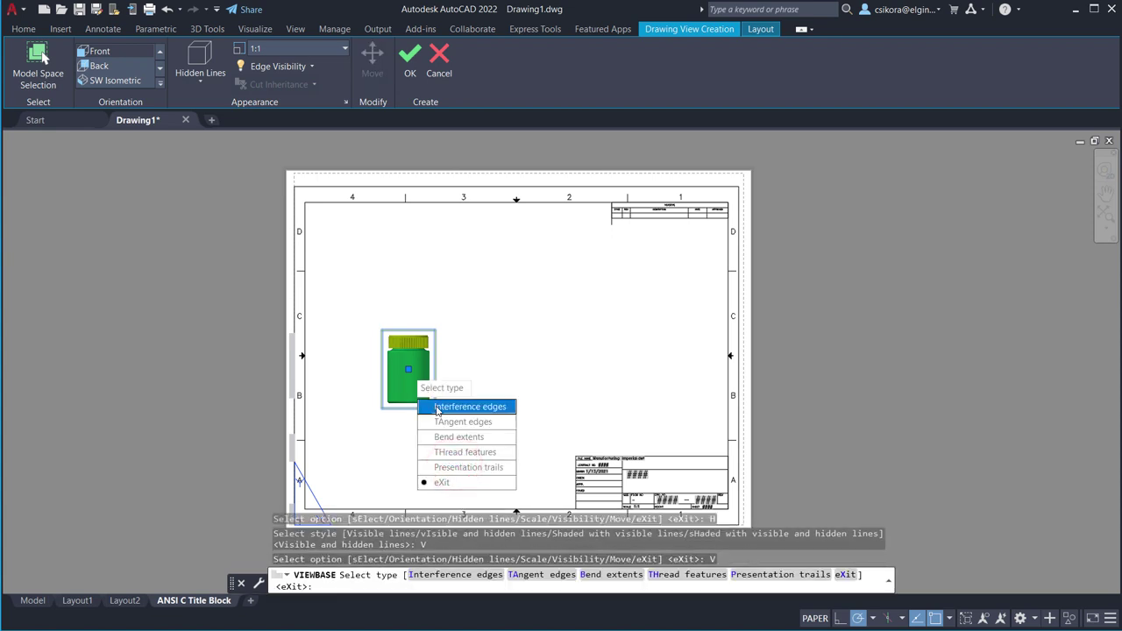
click(444, 422)
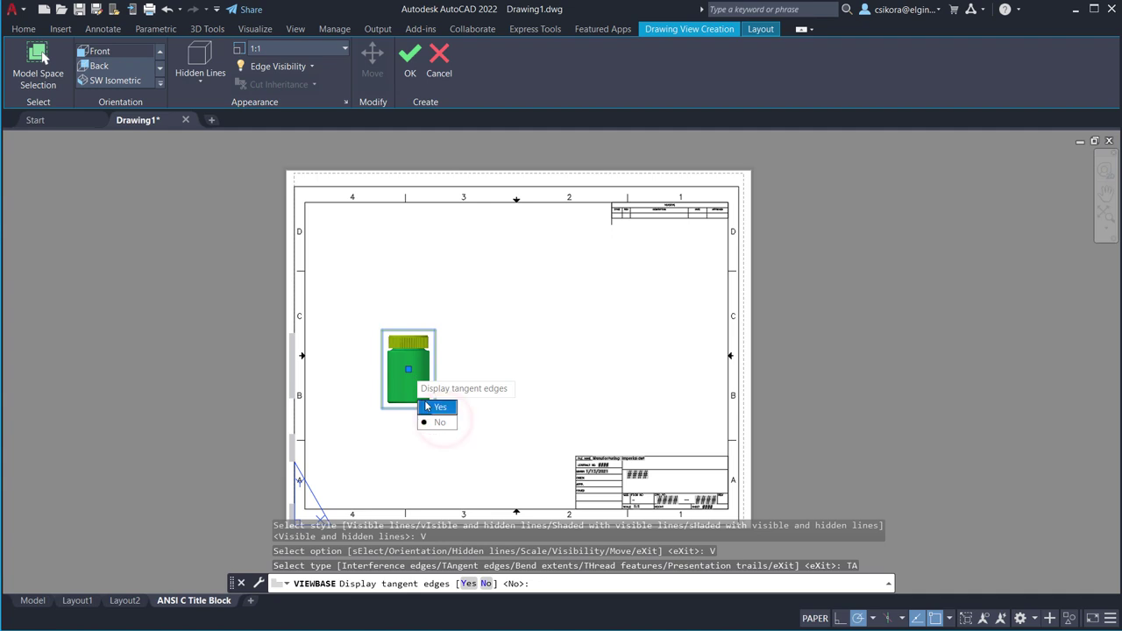
click(423, 407)
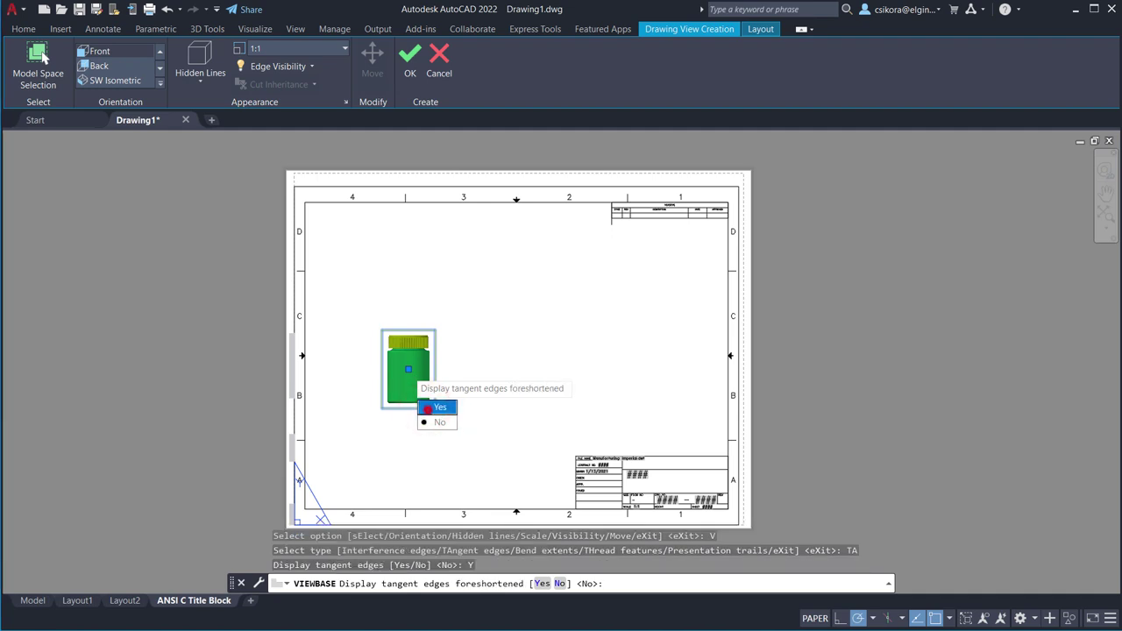
click(428, 410)
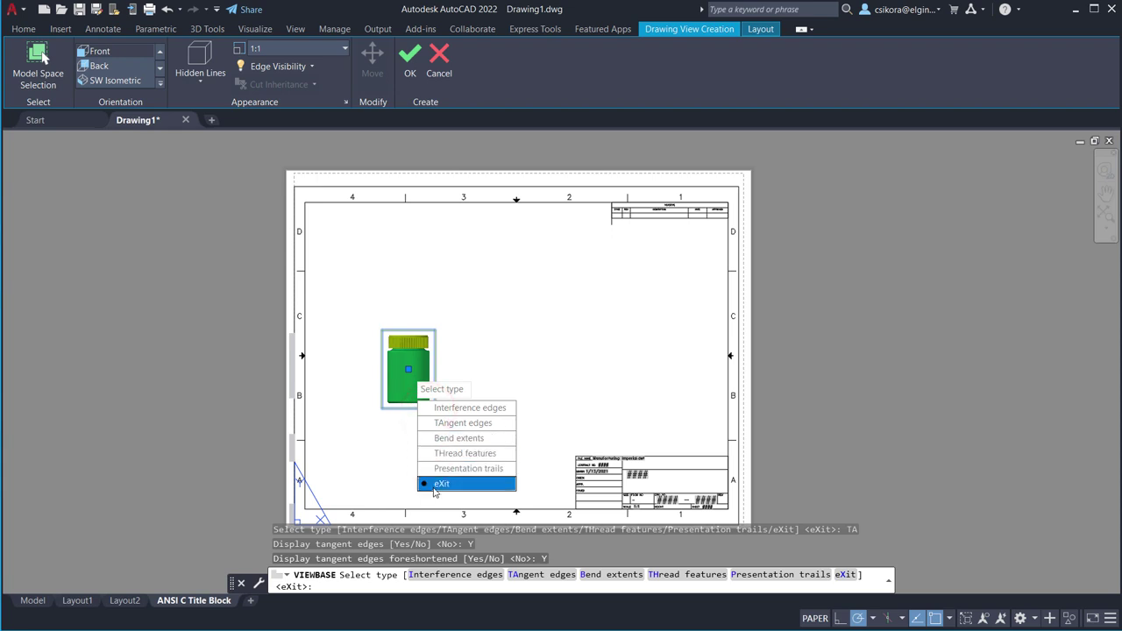
click(433, 489)
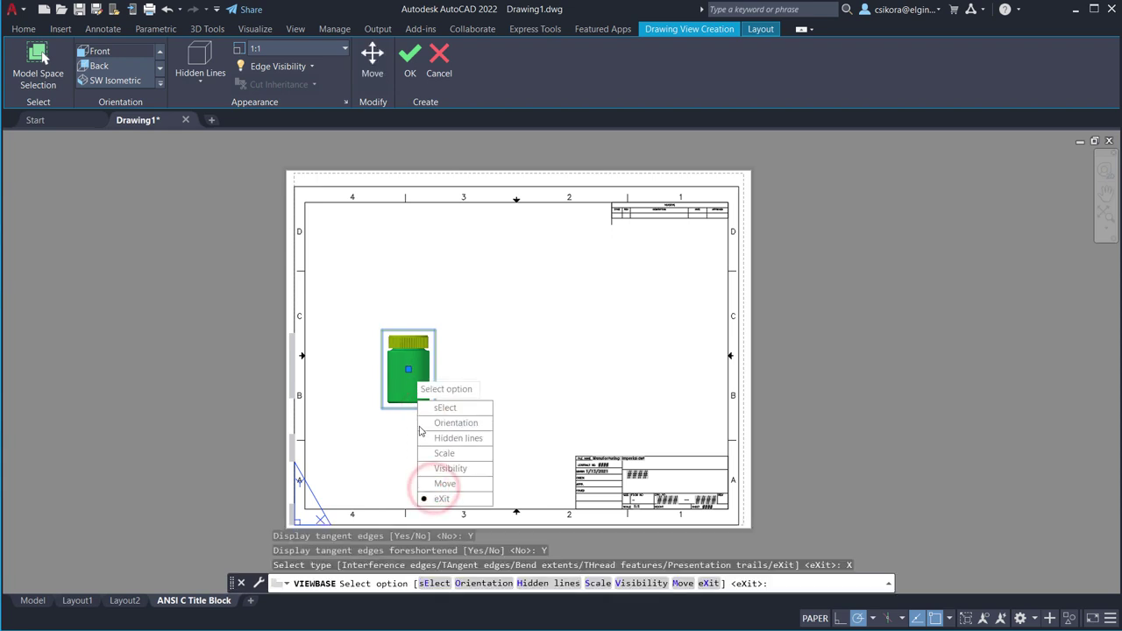
click(430, 499)
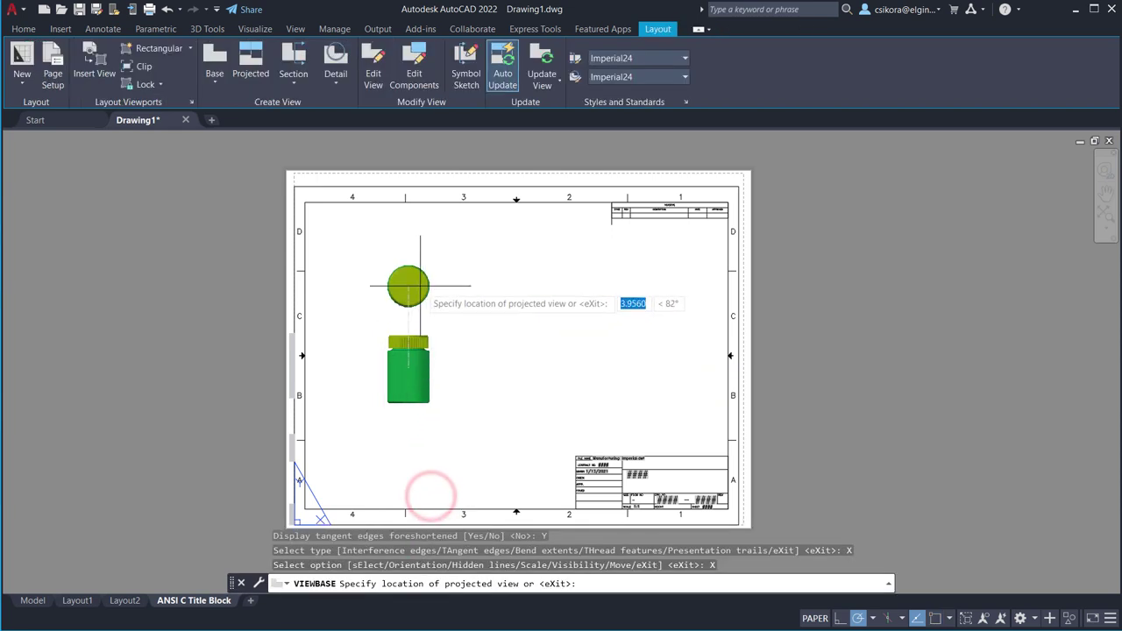
Project a view directly below the base view and an isometric view up and to its right, and finish creating the views.
click(426, 453)
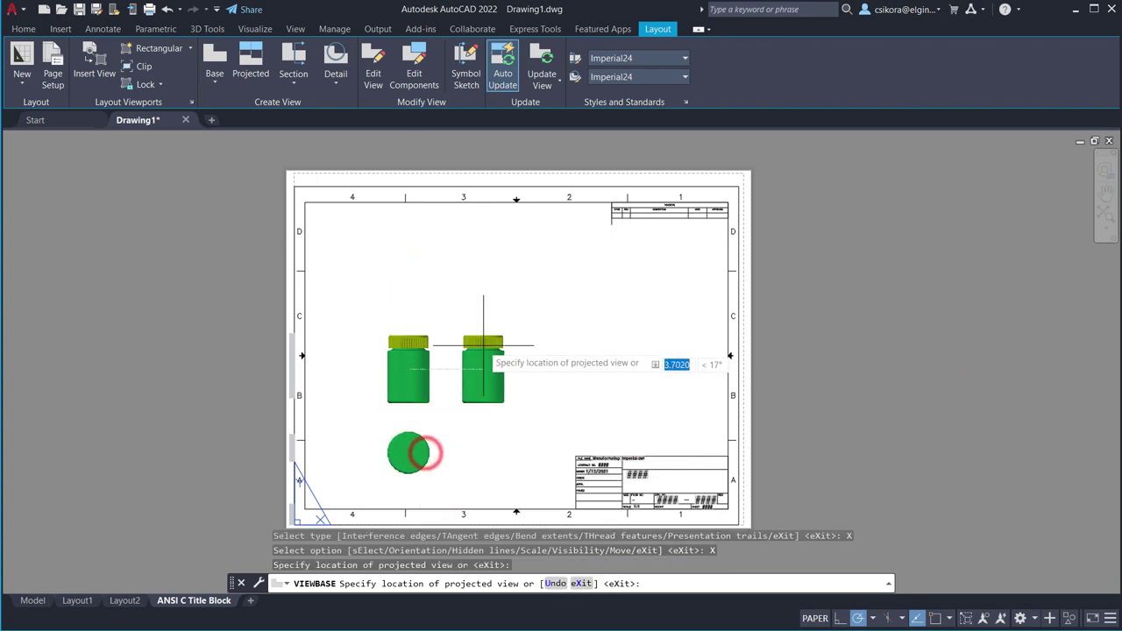
click(557, 282)
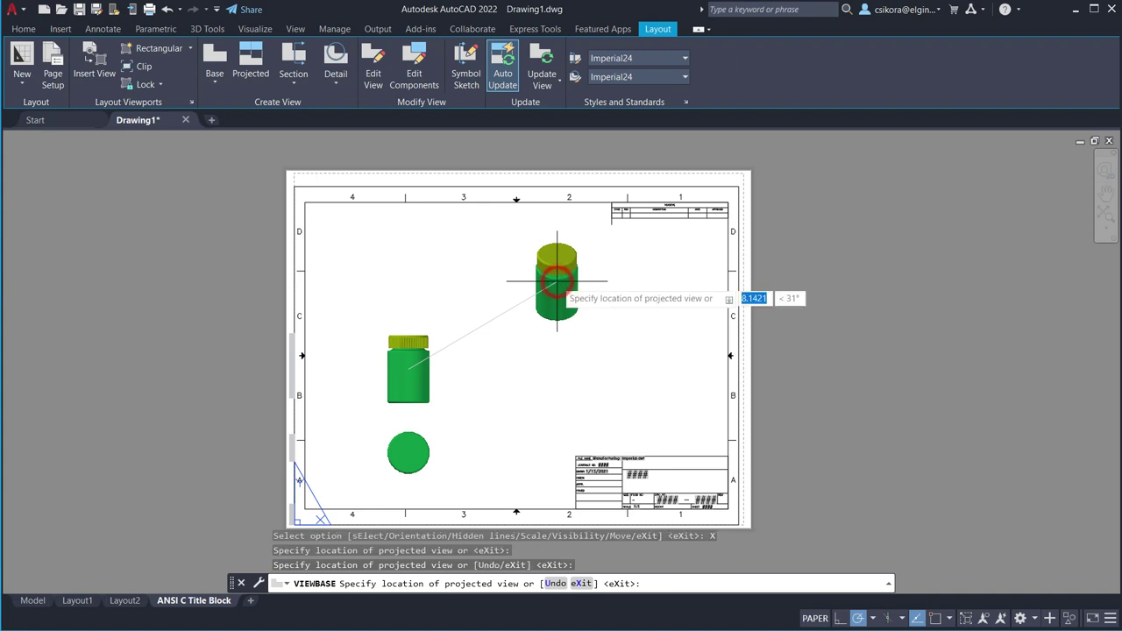
right_click(503, 248)
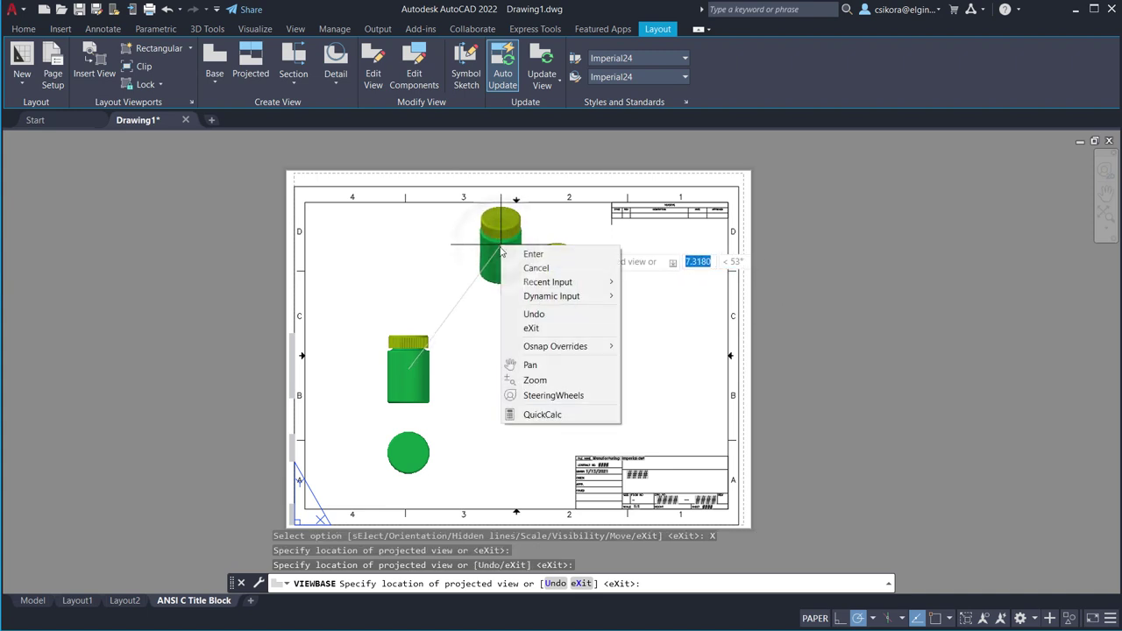
click(526, 254)
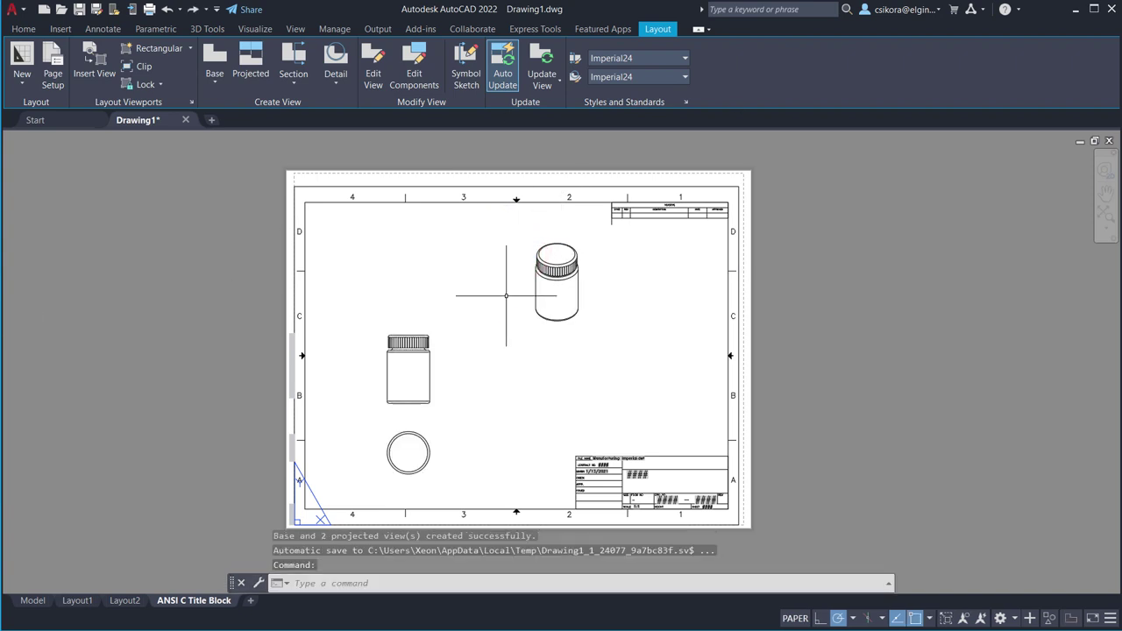
Move the isometric view down and to the right, into the open area between the revision table and the title block.
click(558, 292)
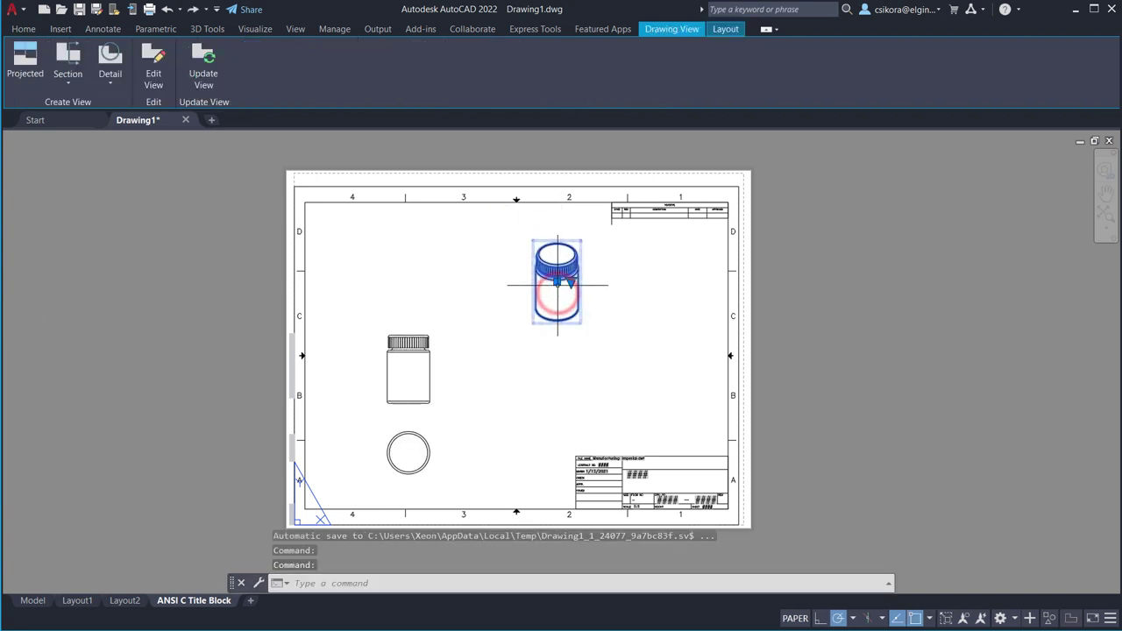
click(557, 281)
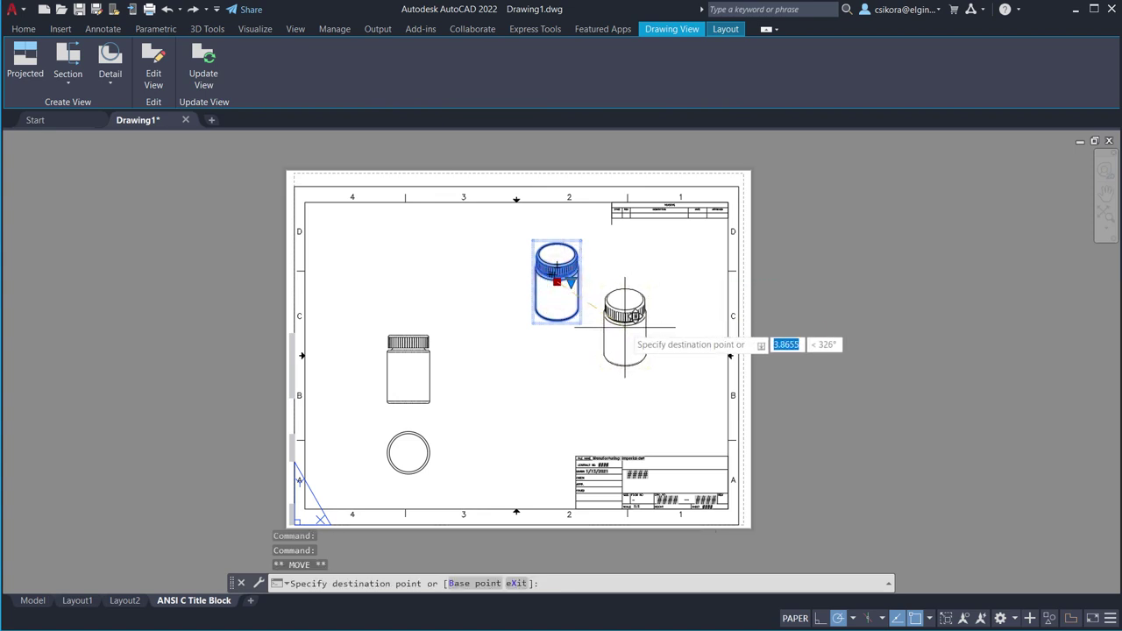
click(618, 325)
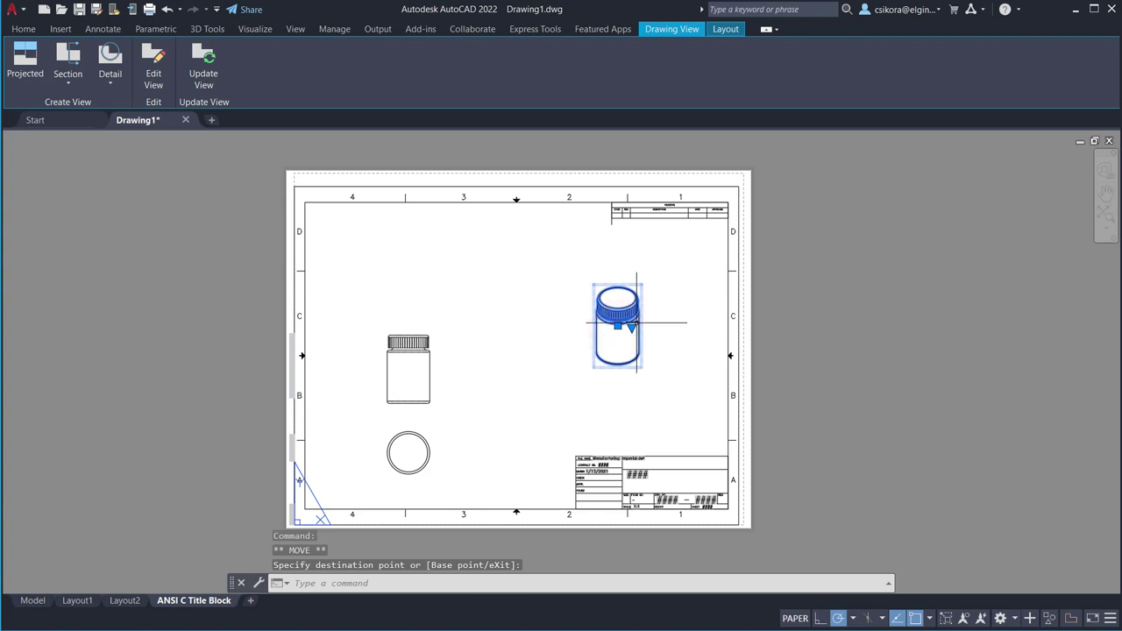
click(631, 327)
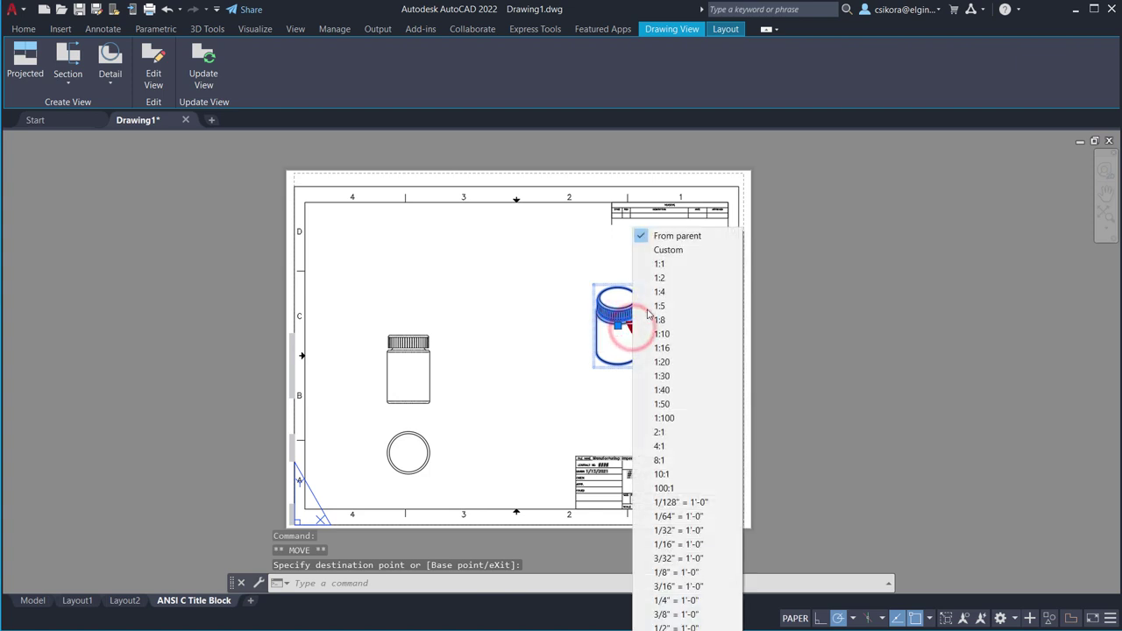
click(580, 258)
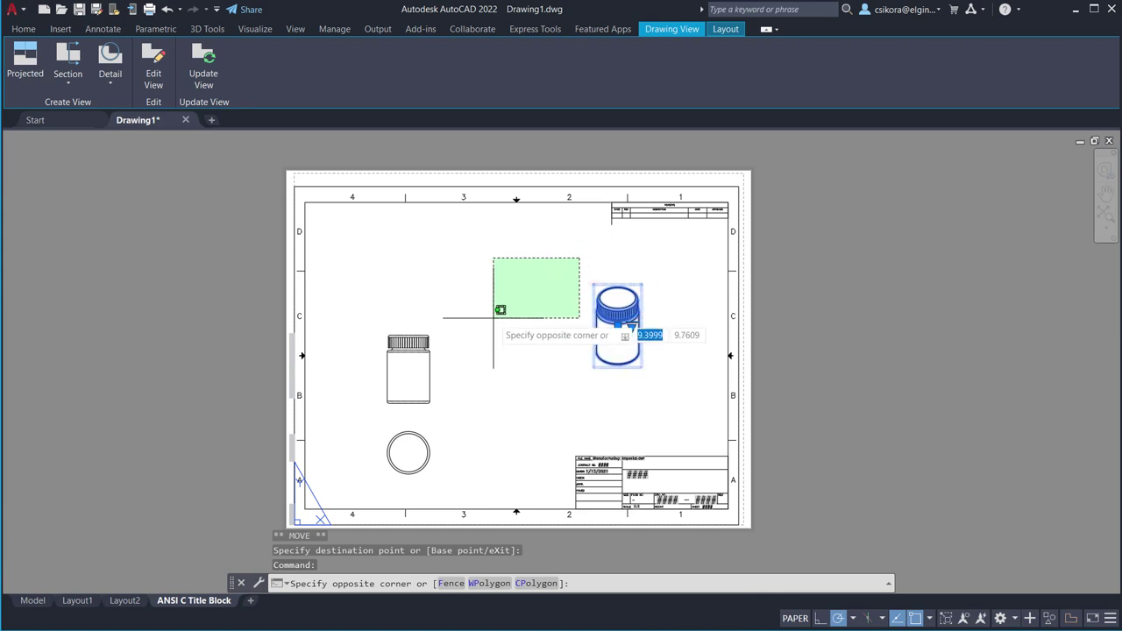
key(Escape)
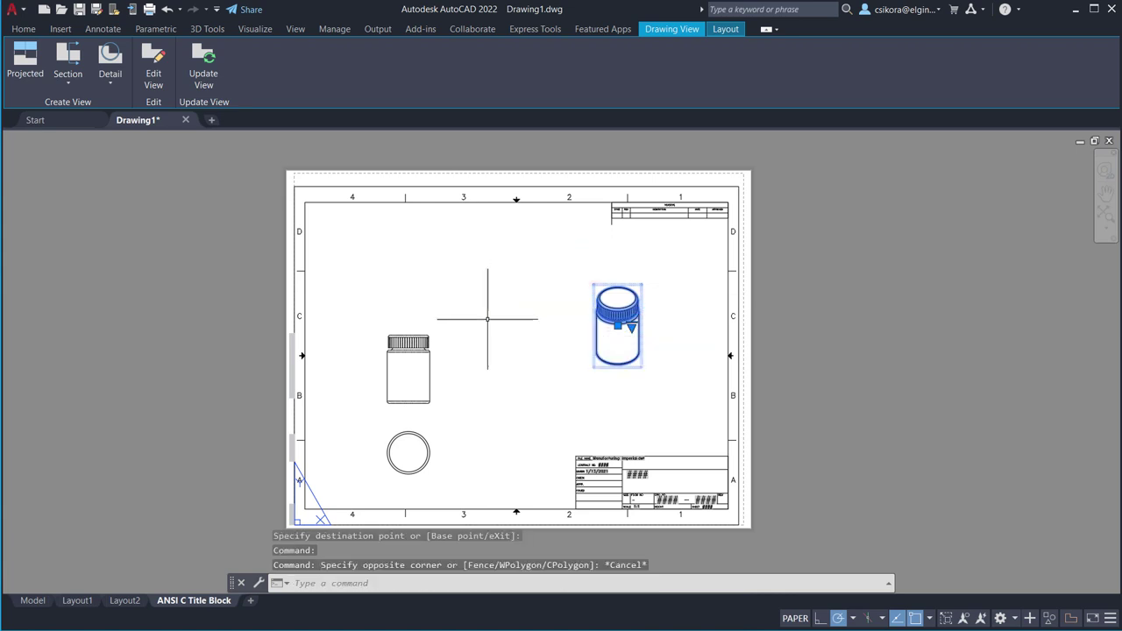
Create section view A-A from the front view with a vertical cutting line through the bottle's centre, placed to the right of the front view.
click(415, 368)
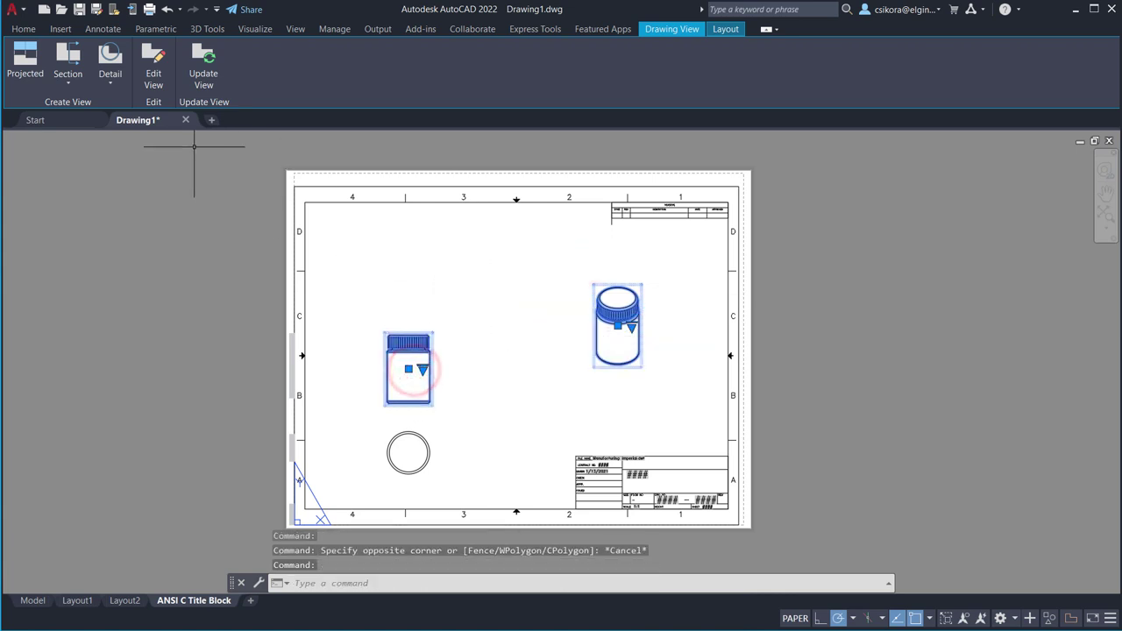
click(67, 61)
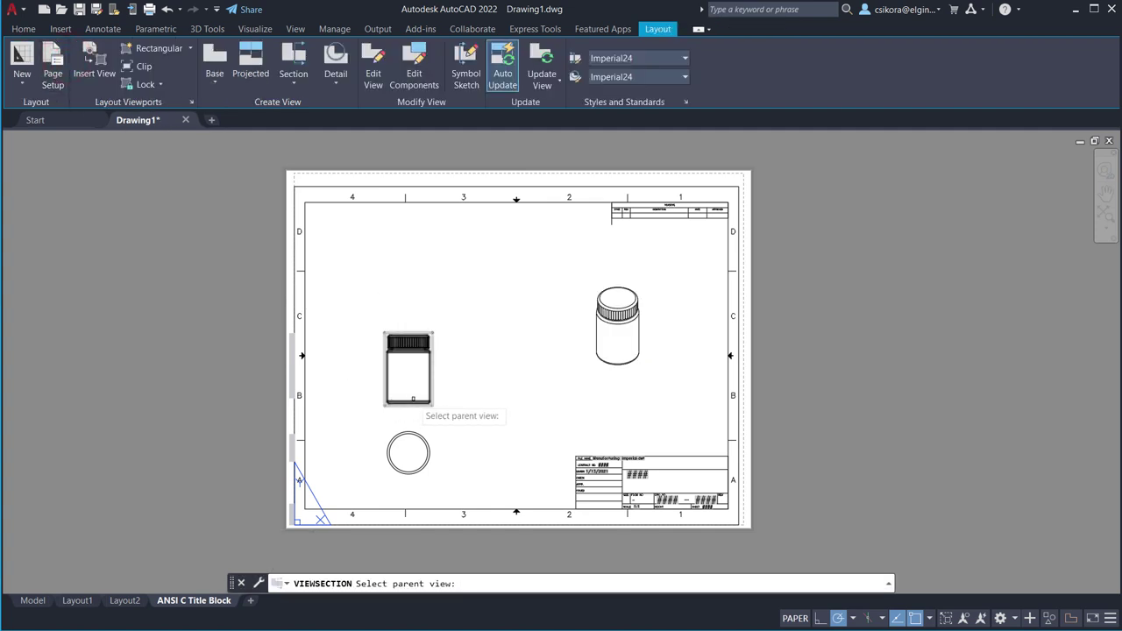
click(413, 399)
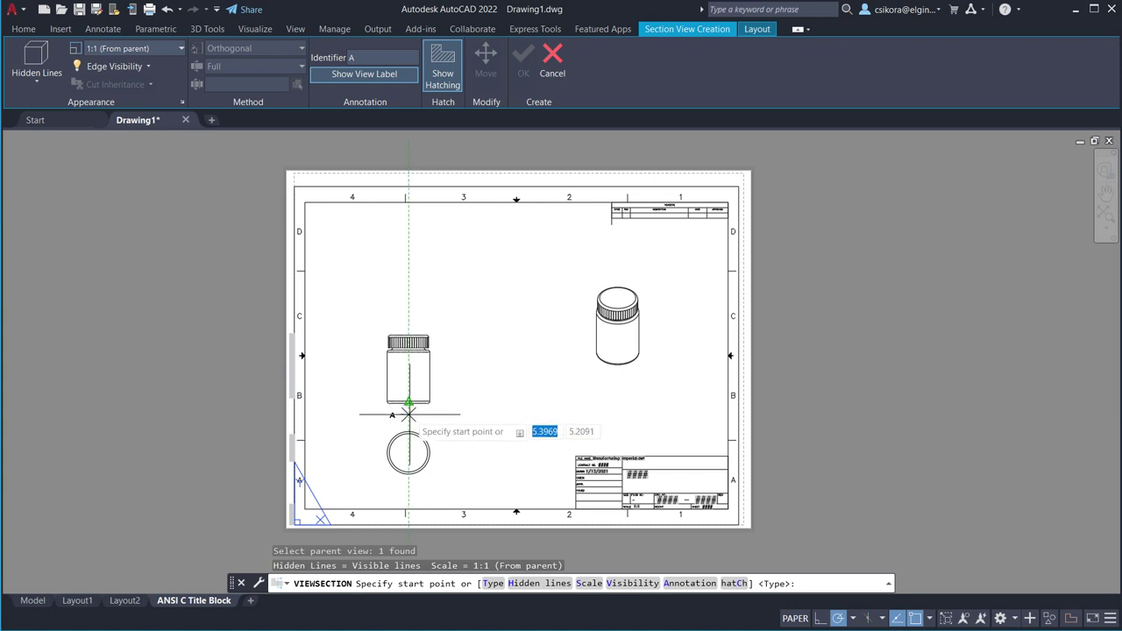
scroll(408, 414, up, 3)
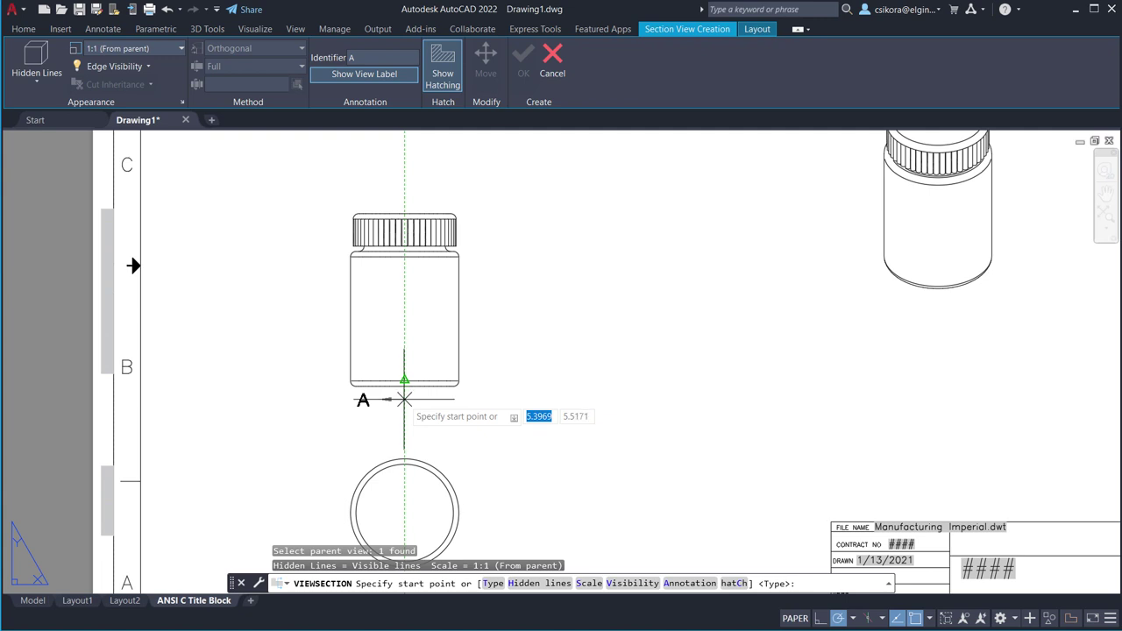
click(404, 400)
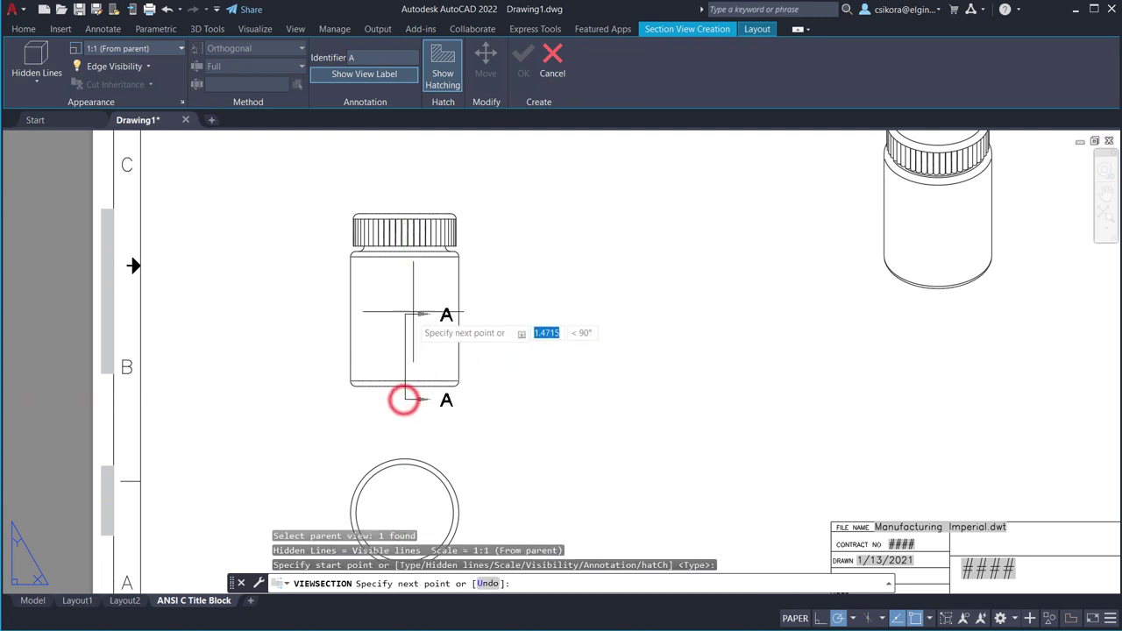
click(403, 204)
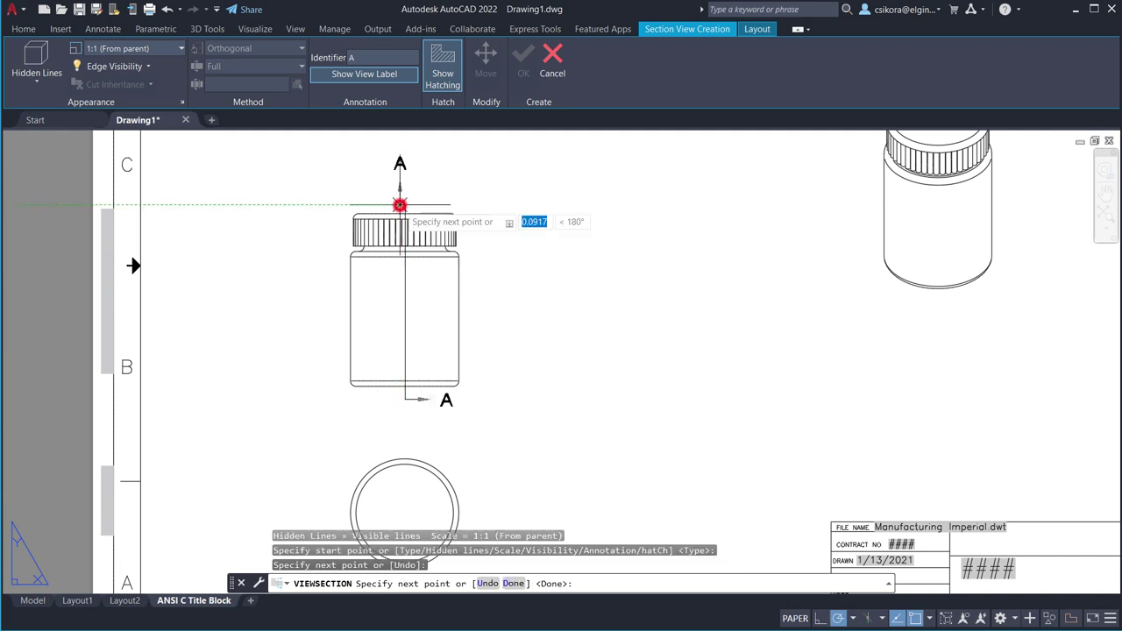
right_click(491, 167)
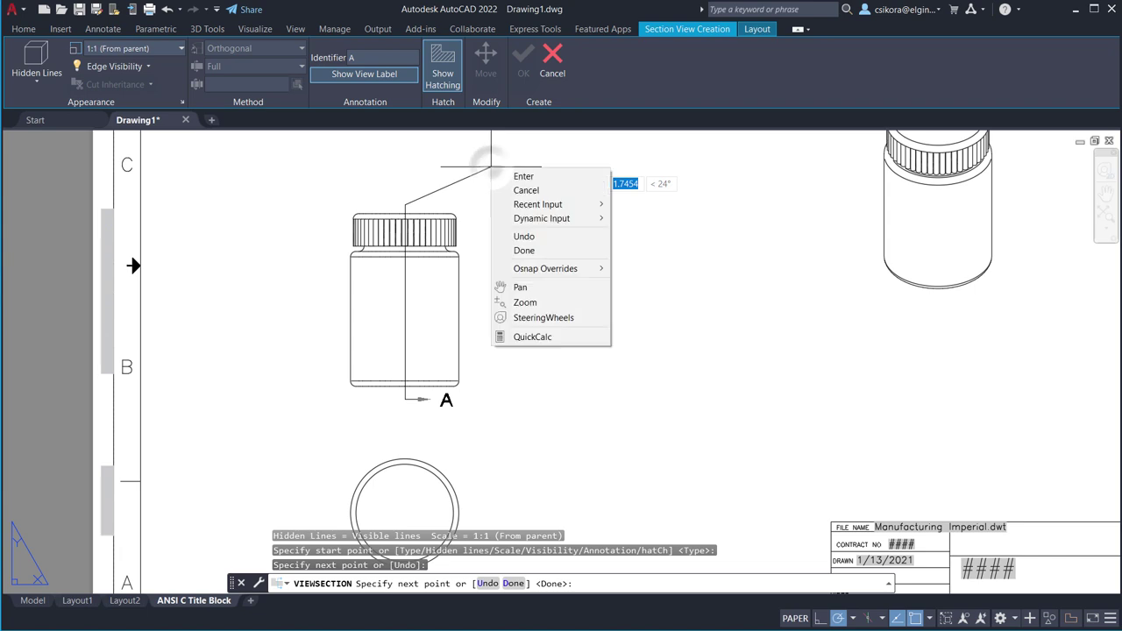
click(517, 176)
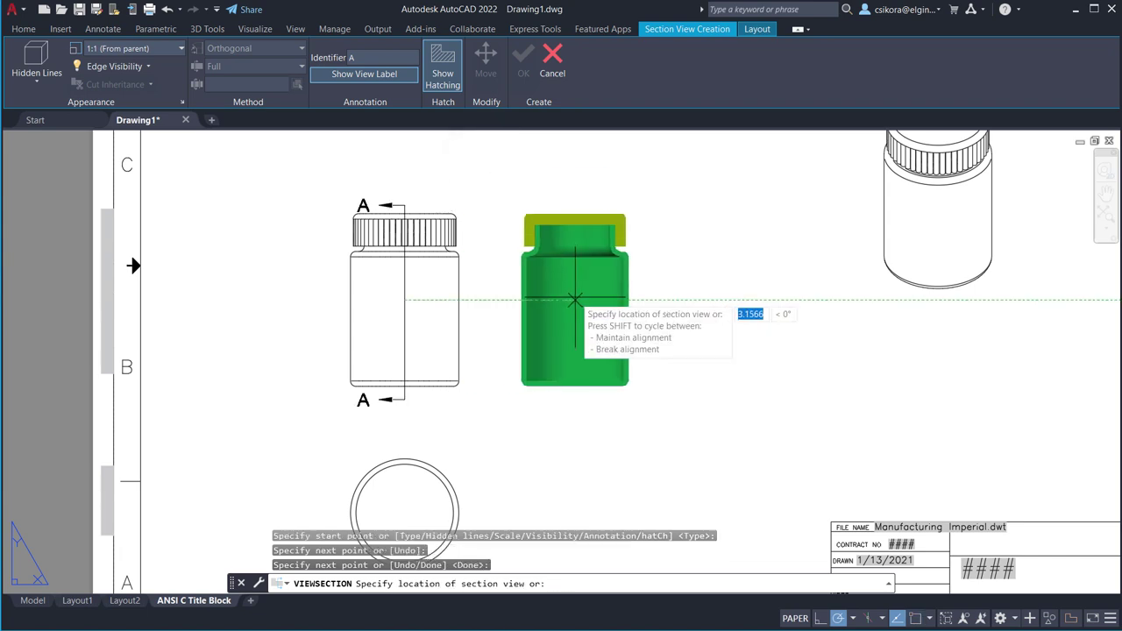
click(574, 300)
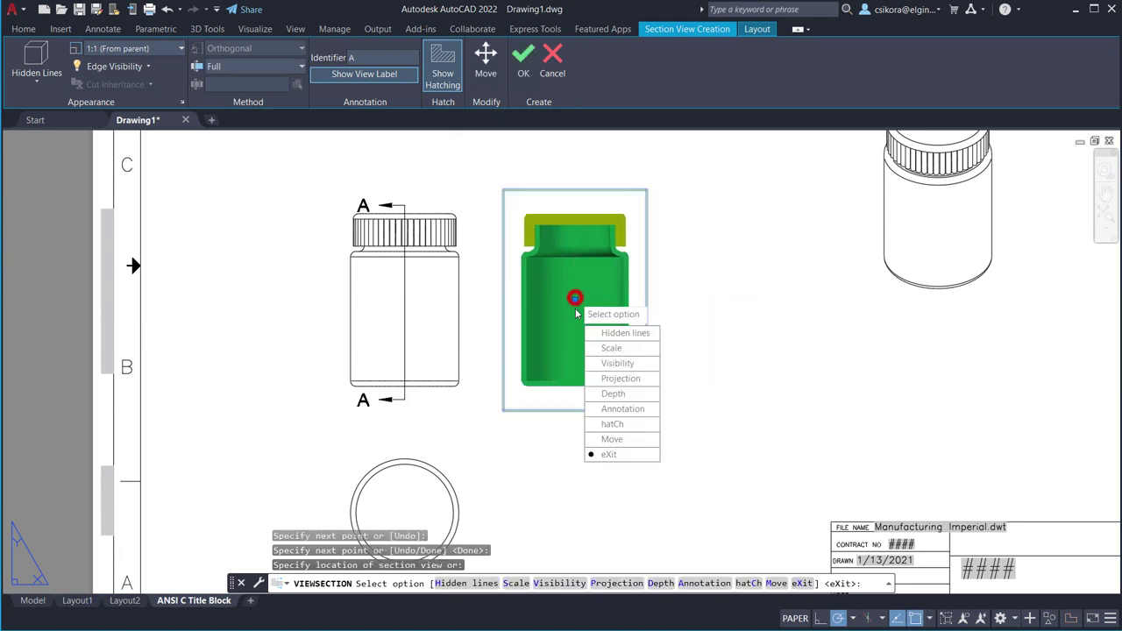
click(605, 455)
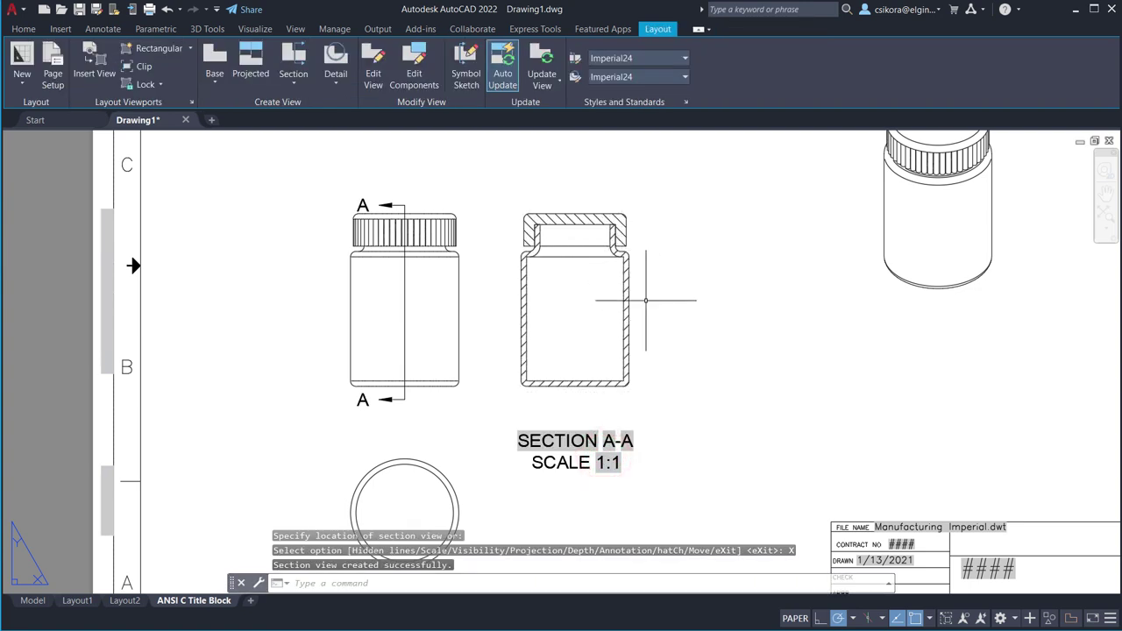
Create circular detail view B at 2:1 around the cap's upper-right corner in section A-A, with boundary radius about 0.81, placed right of the section.
click(631, 248)
click(110, 59)
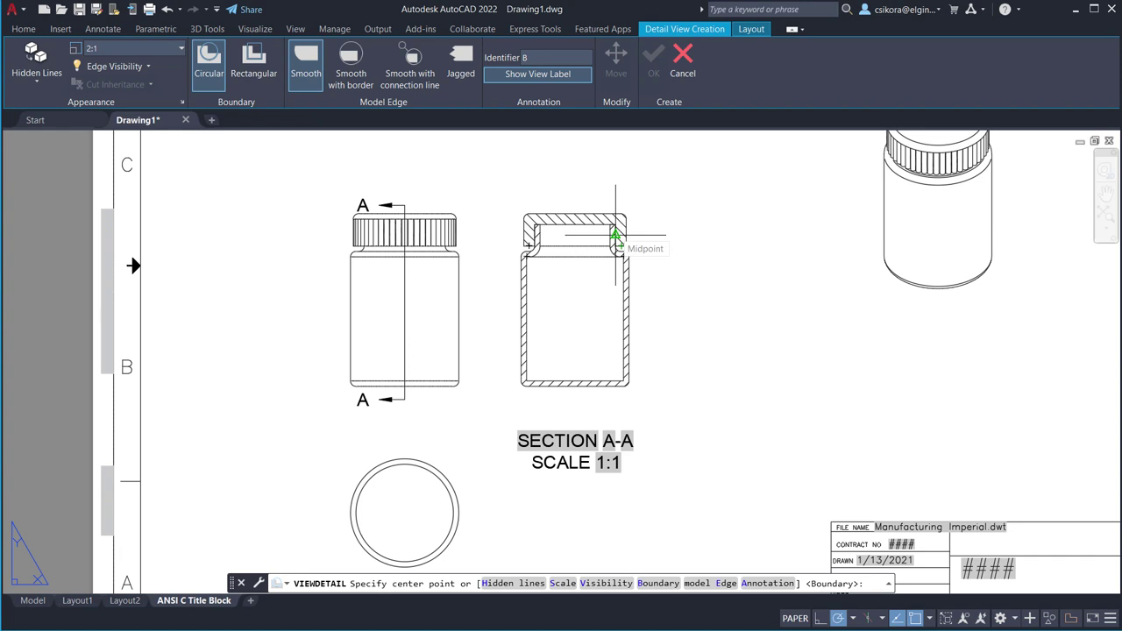
click(615, 235)
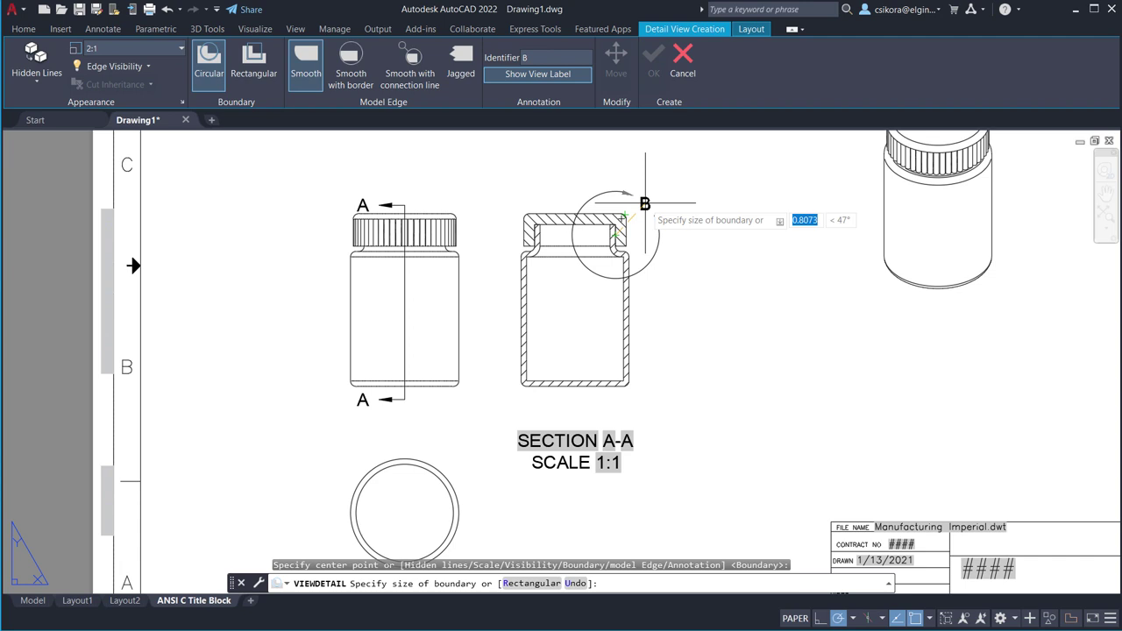
click(645, 203)
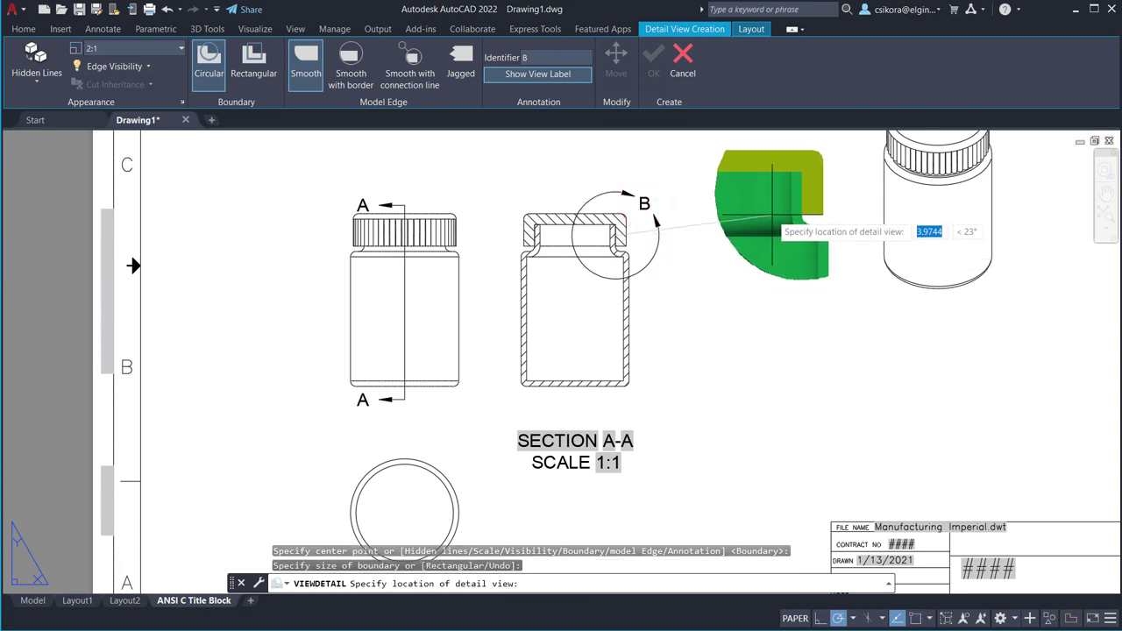
click(757, 218)
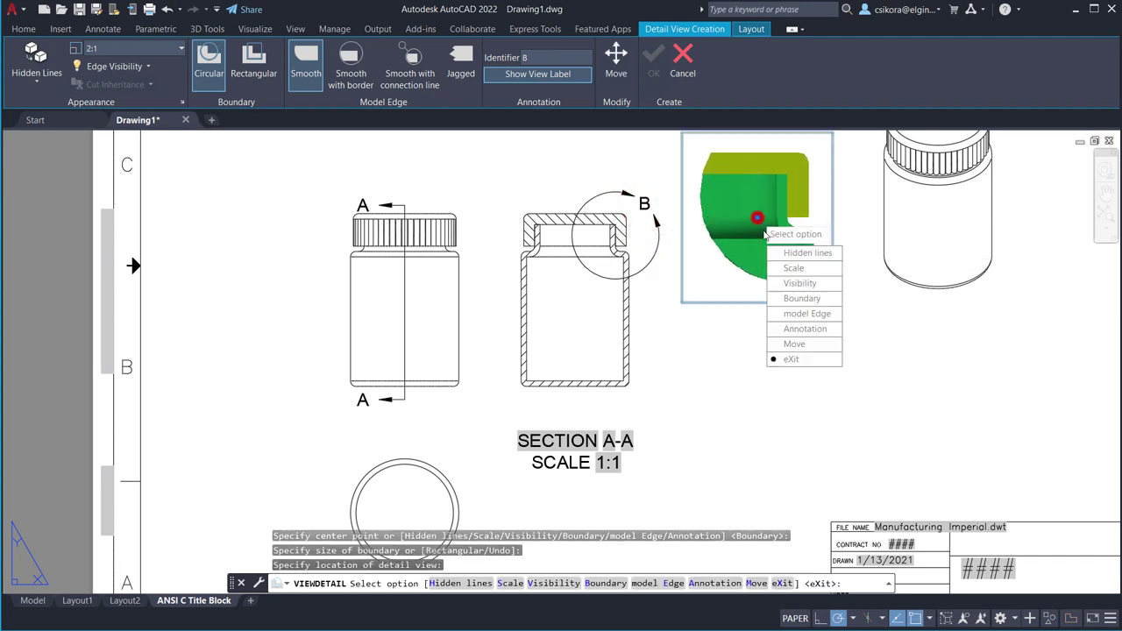
click(789, 360)
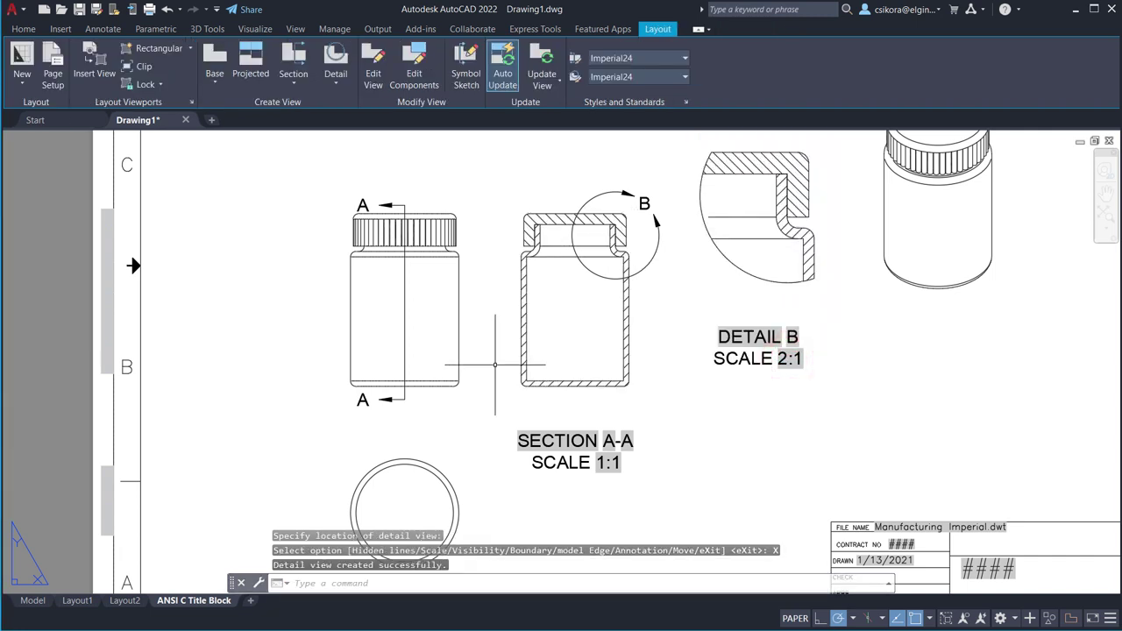
Move the front base view horizontally to the left, widening the gap between it and section view A-A.
scroll(463, 395, down, 2)
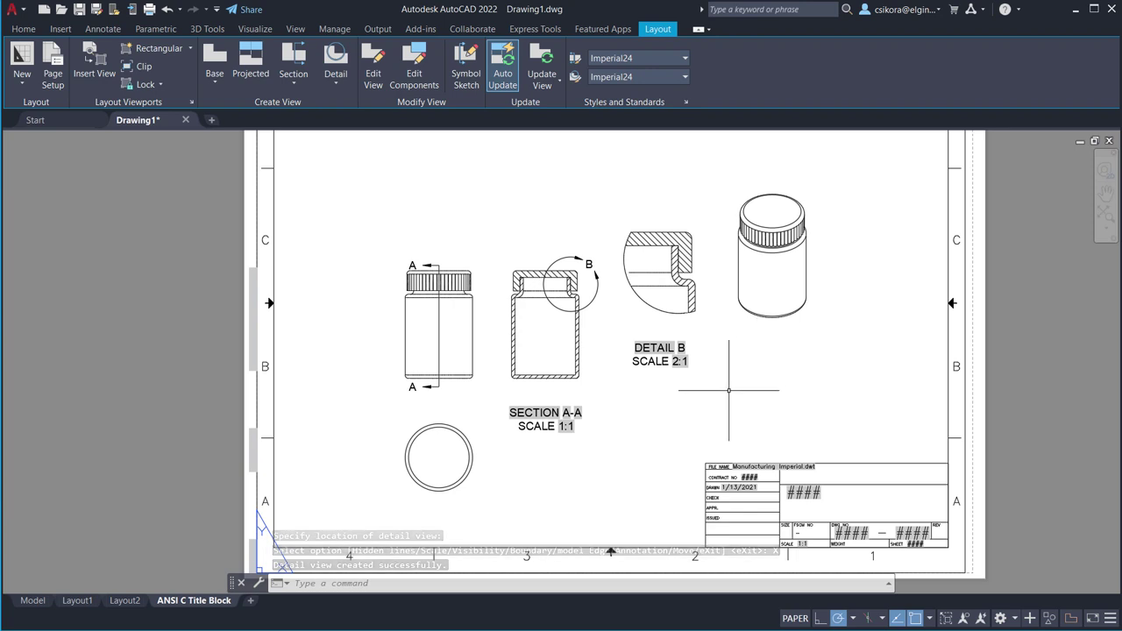
scroll(649, 430, down, 2)
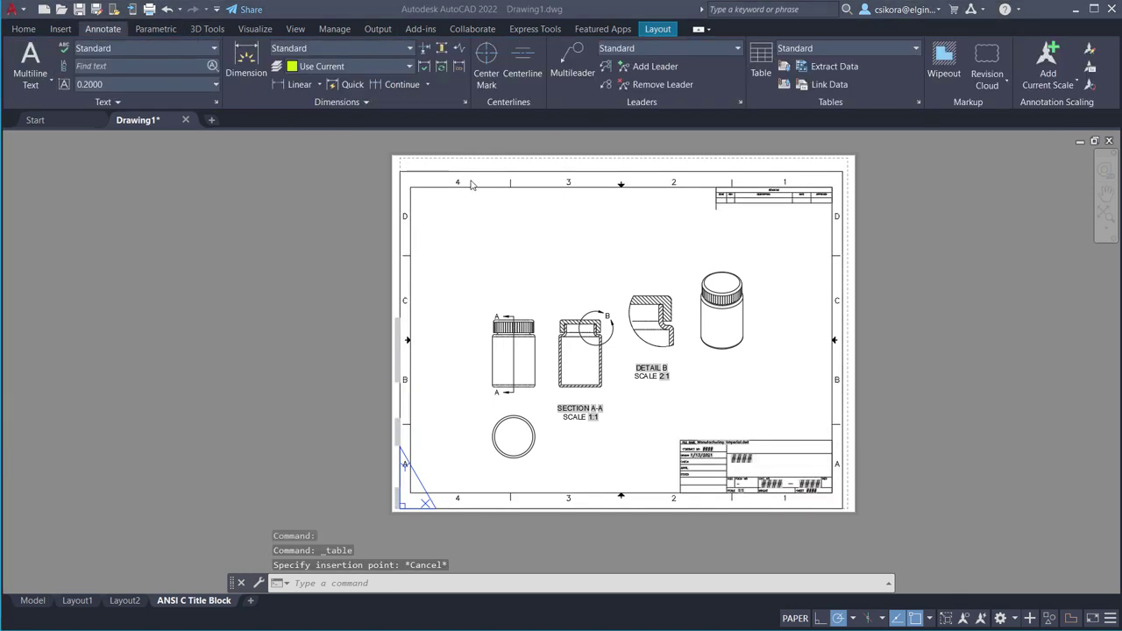
click(516, 355)
mouse_move(513, 355)
mouse_down()
mouse_move(492, 350)
mouse_move(524, 351)
mouse_move(514, 353)
mouse_up()
click(514, 353)
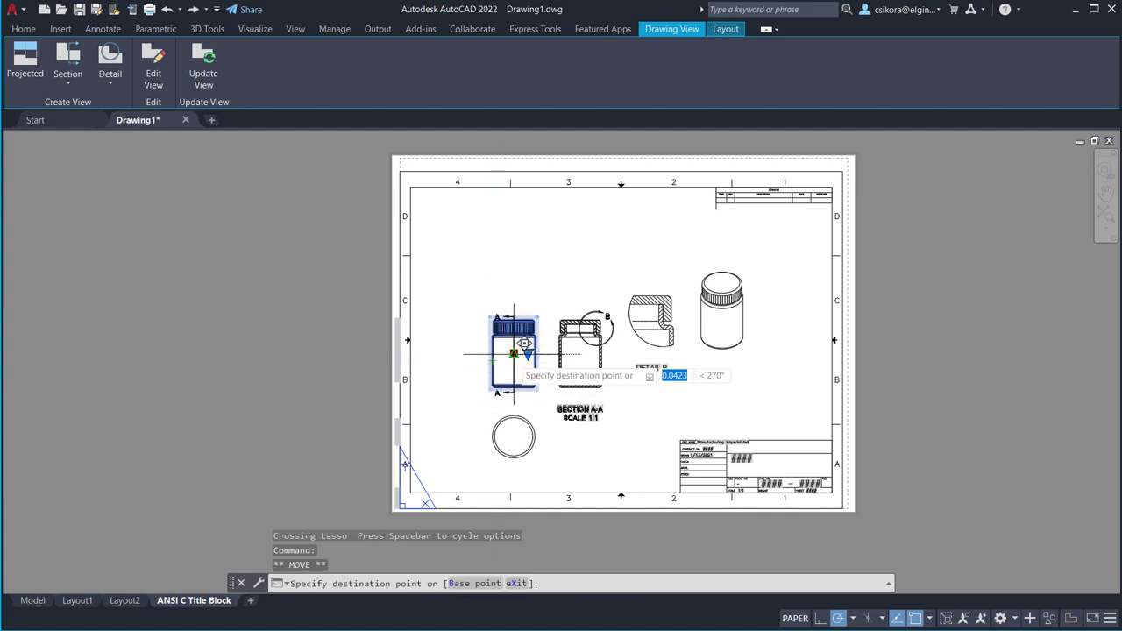
click(484, 353)
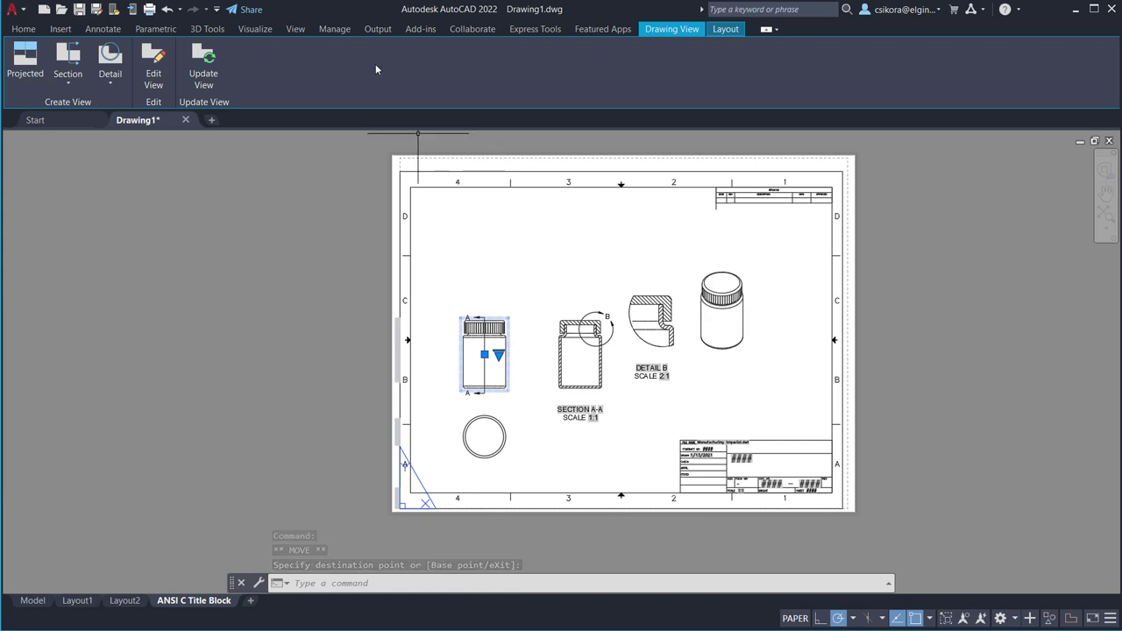
Add a center mark to the outer circle of the projected view below the front view.
click(111, 31)
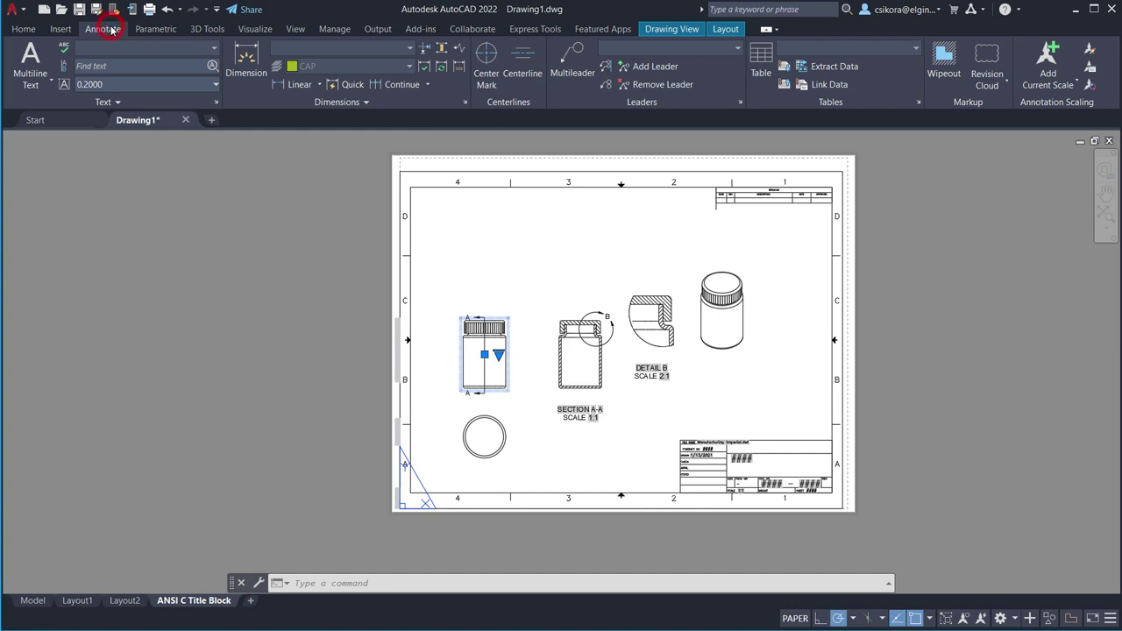
click(488, 73)
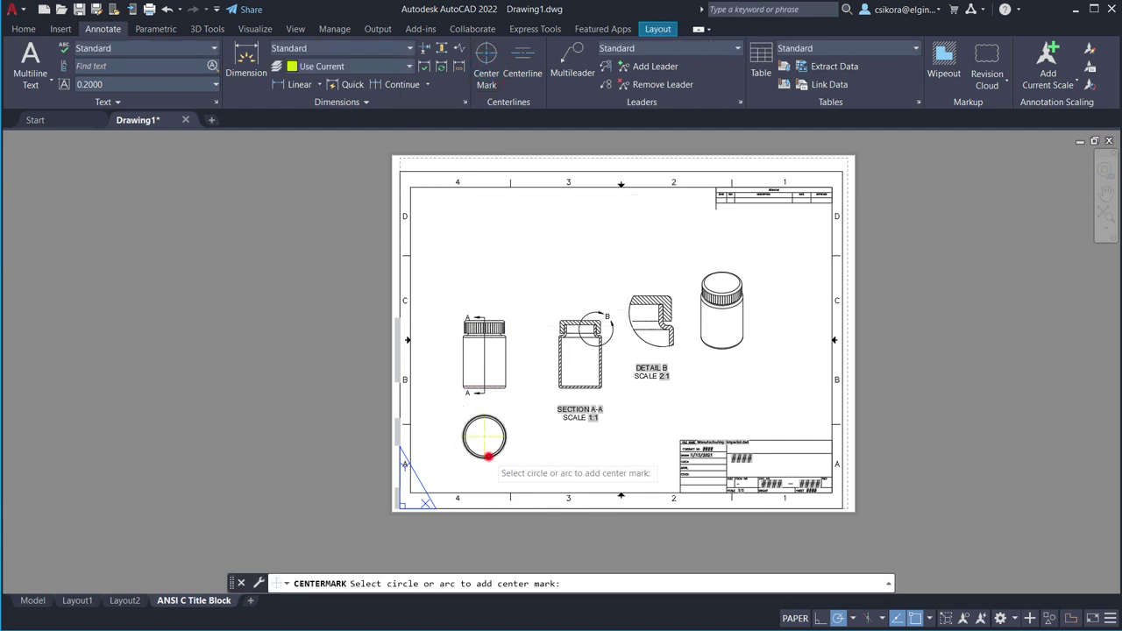
click(490, 455)
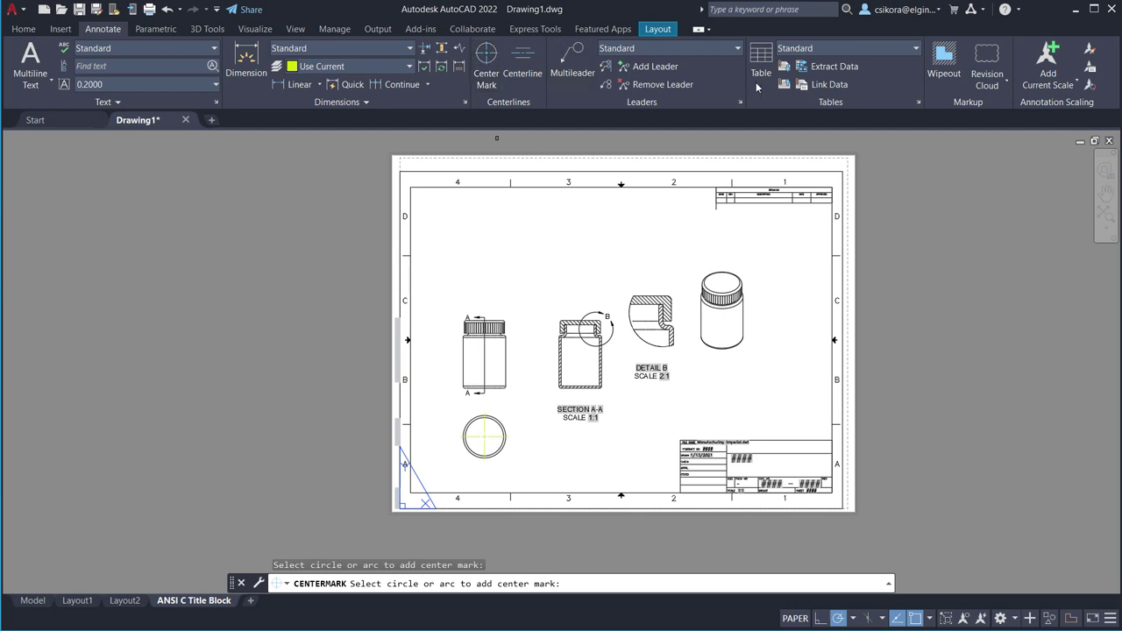
Insert an empty Standard table with 3 columns 2.5 wide and 2 one-line data rows at the border's upper-left corner.
click(761, 63)
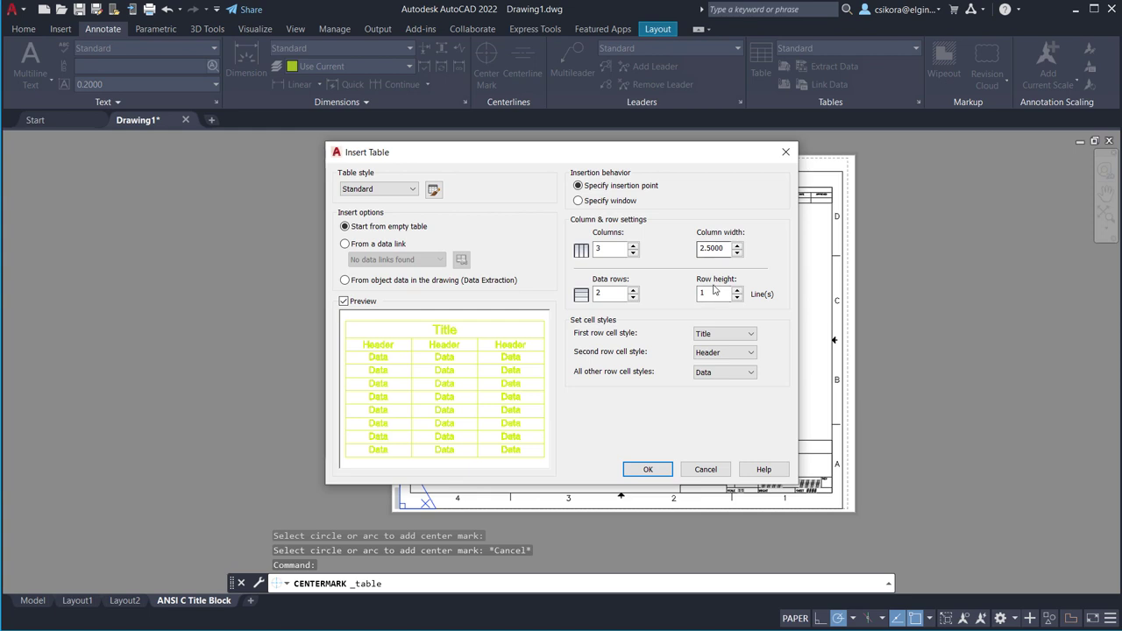
click(645, 470)
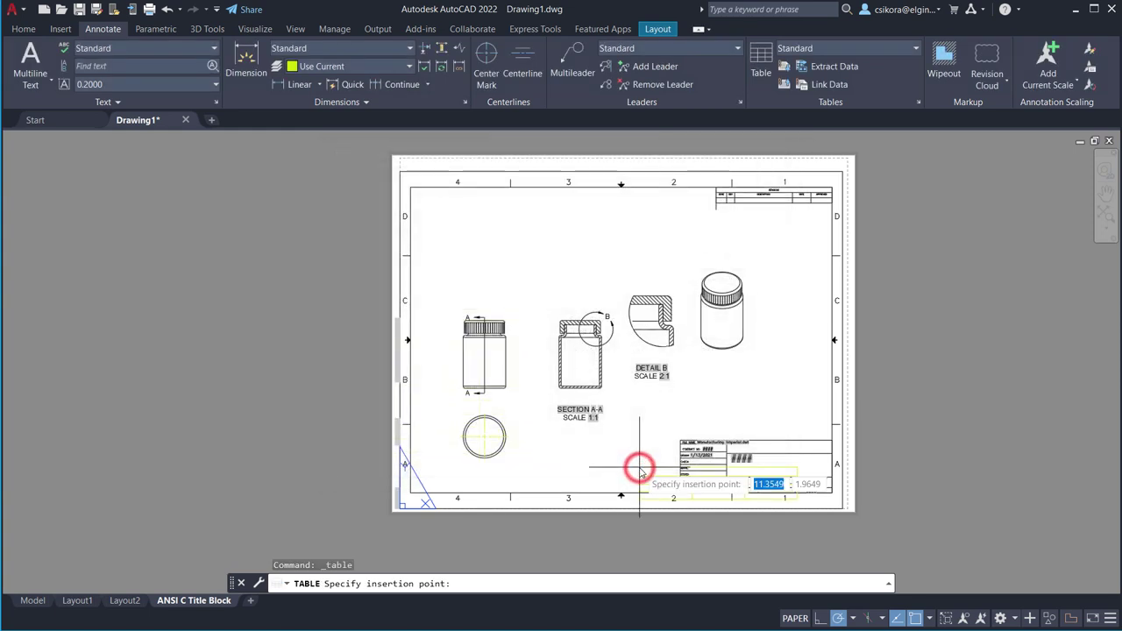
click(410, 188)
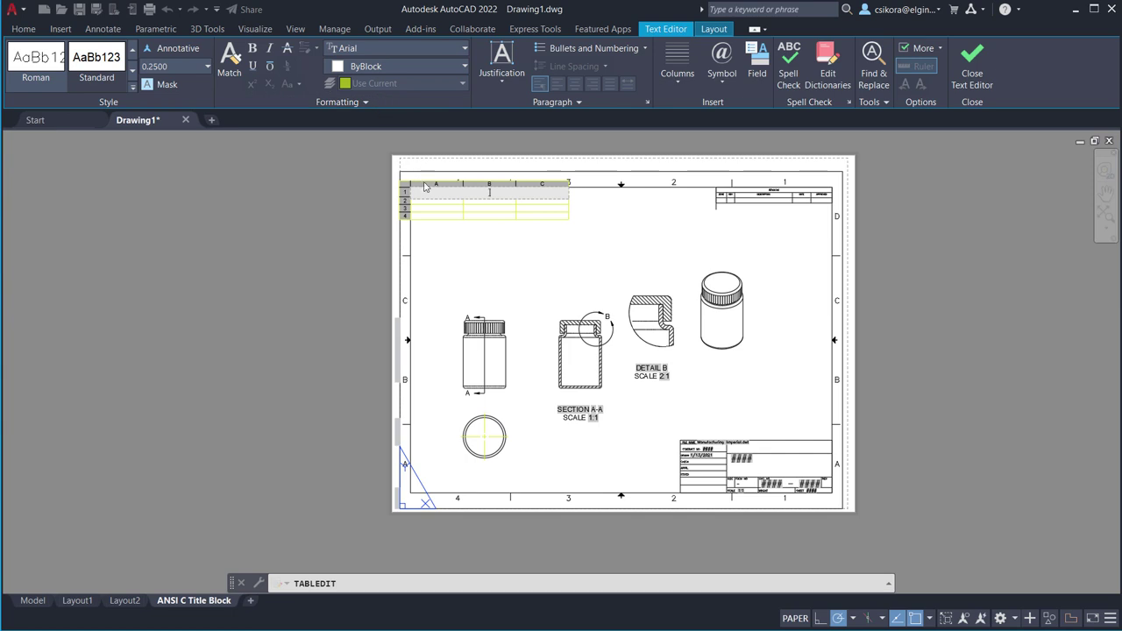
Enter PARTS LIST as the table's title.
scroll(479, 212, up, 4)
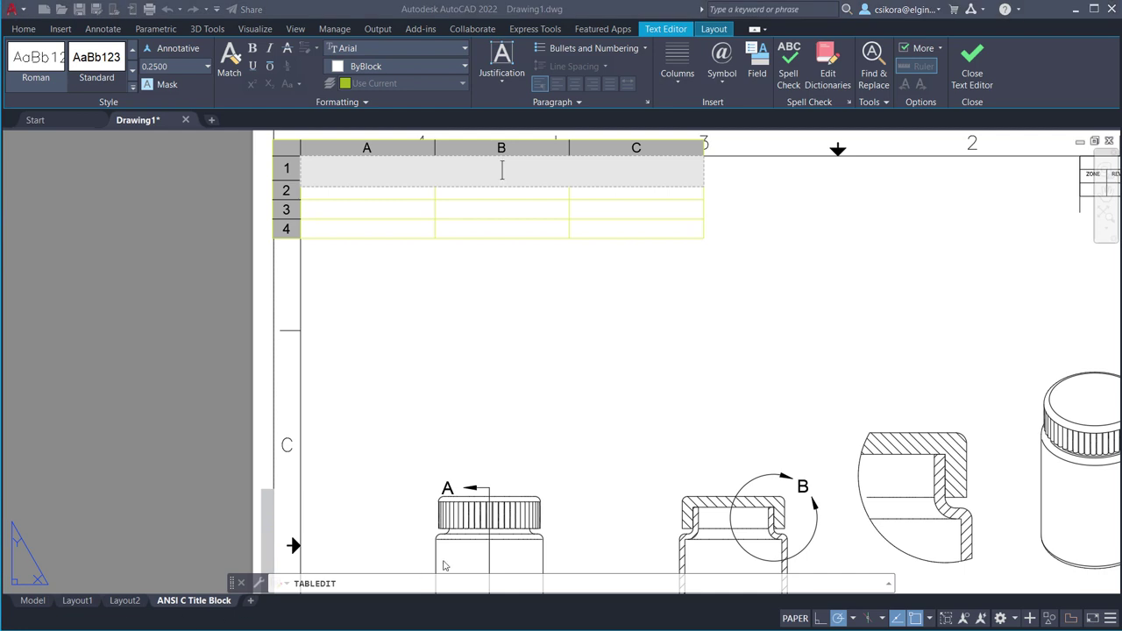
click(504, 170)
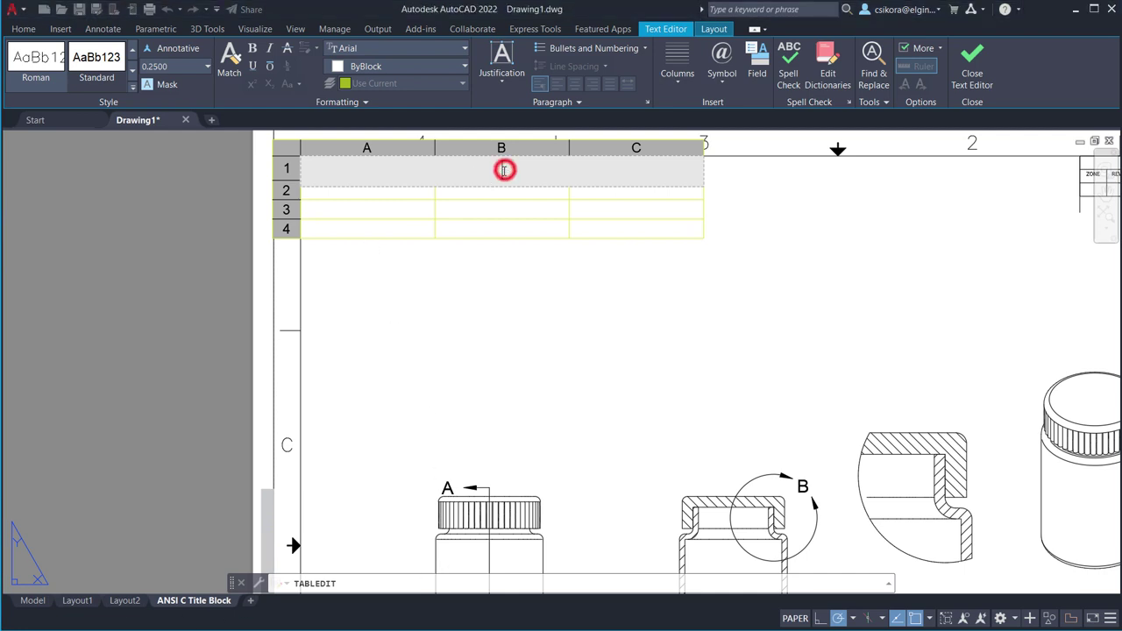
text(PARTS LIST)
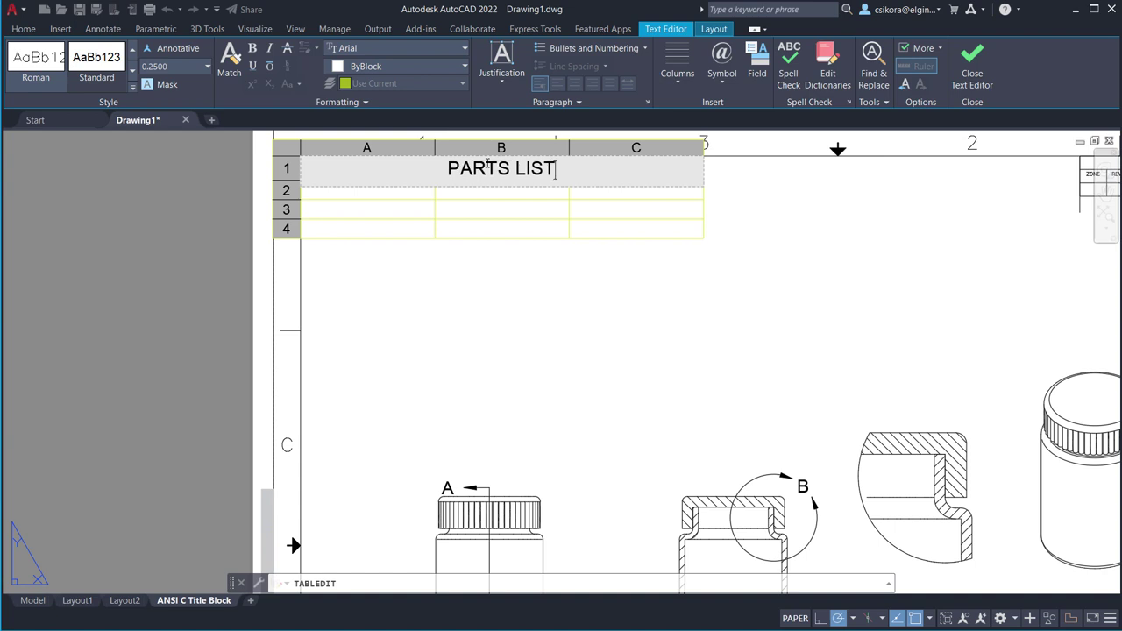
Fill the table's three header cells with PART NO., DESCRIPTION and QTY.
click(376, 195)
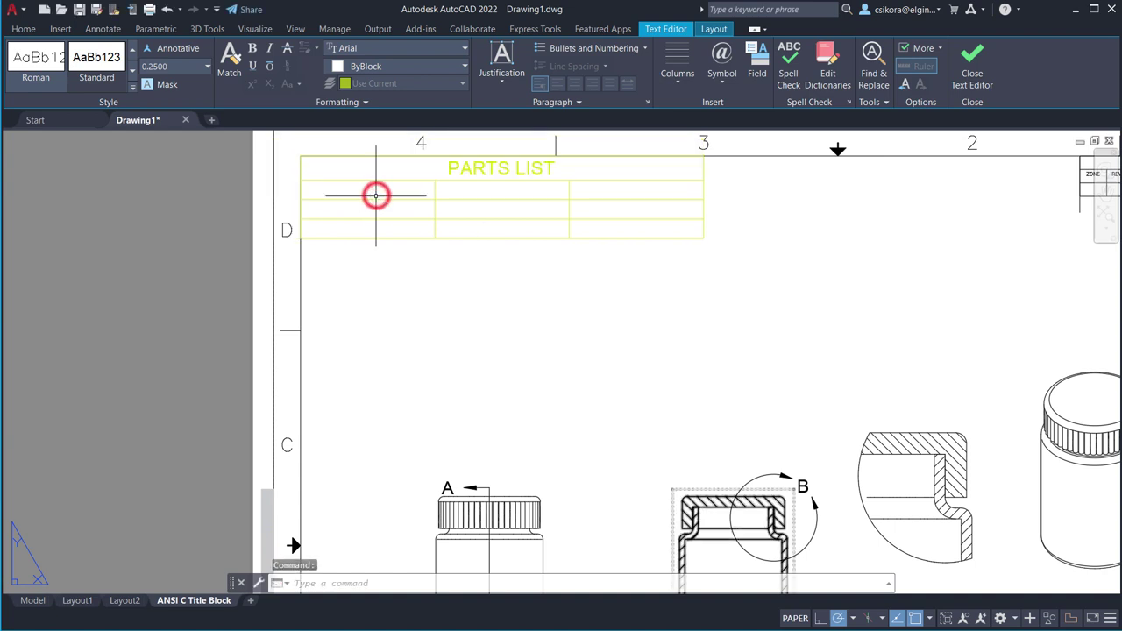
click(371, 192)
double_click(371, 192)
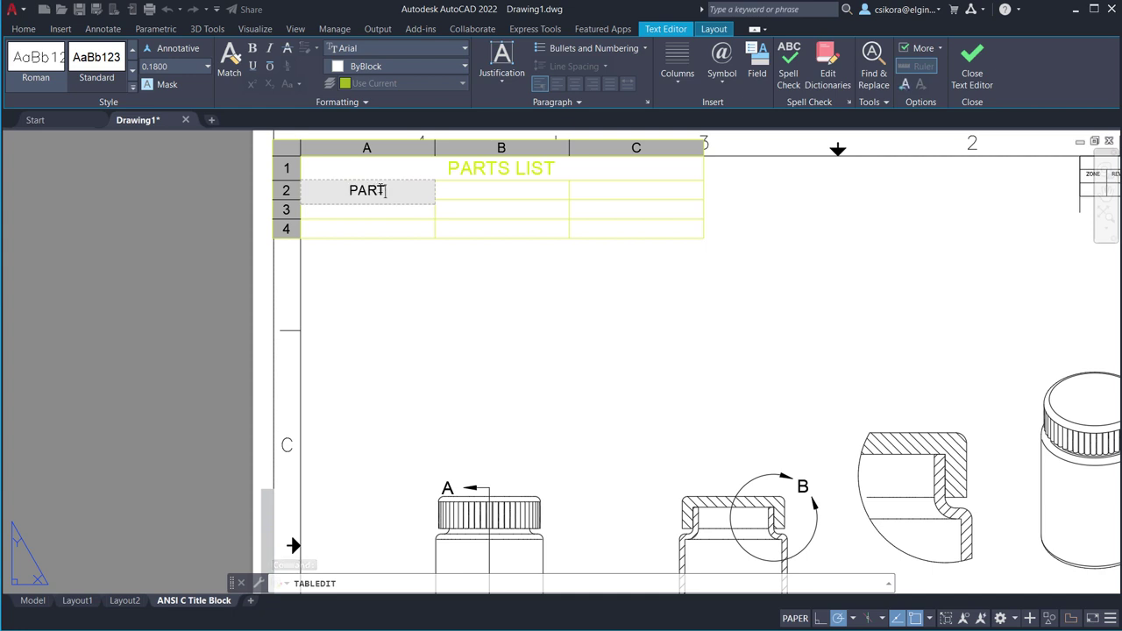
text(NO.)
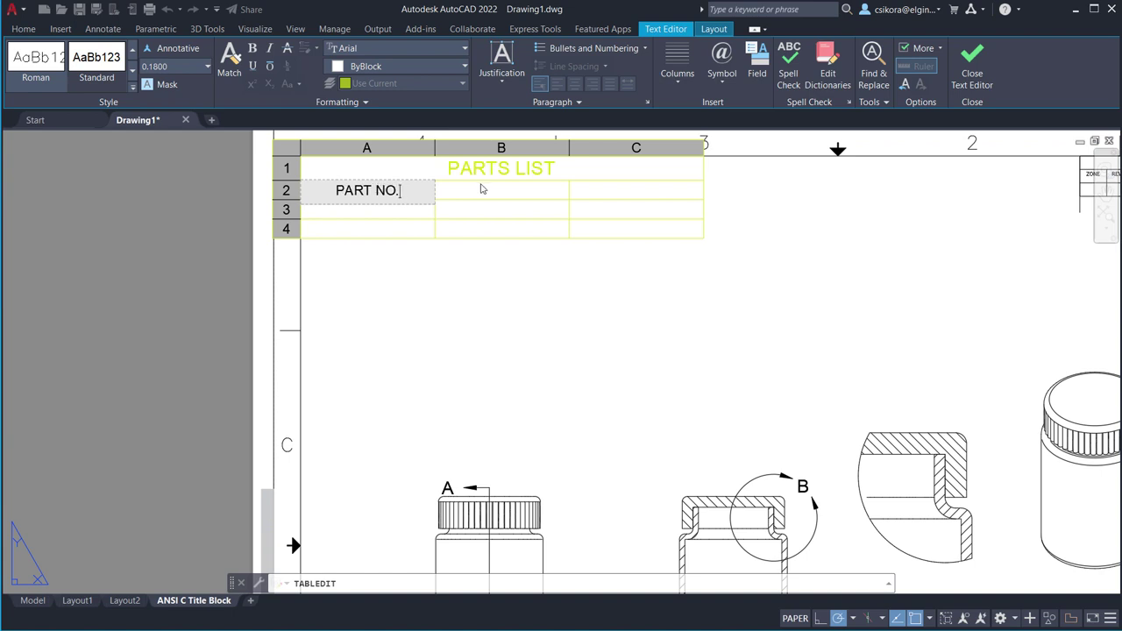
click(482, 191)
click(482, 189)
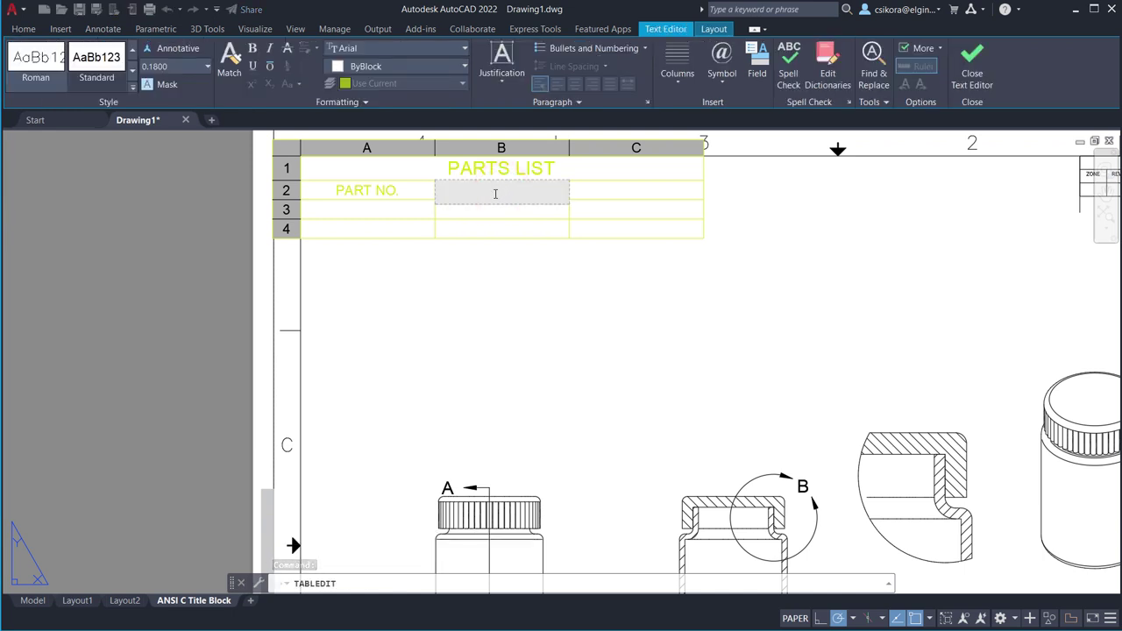
text(DESCRIPTION)
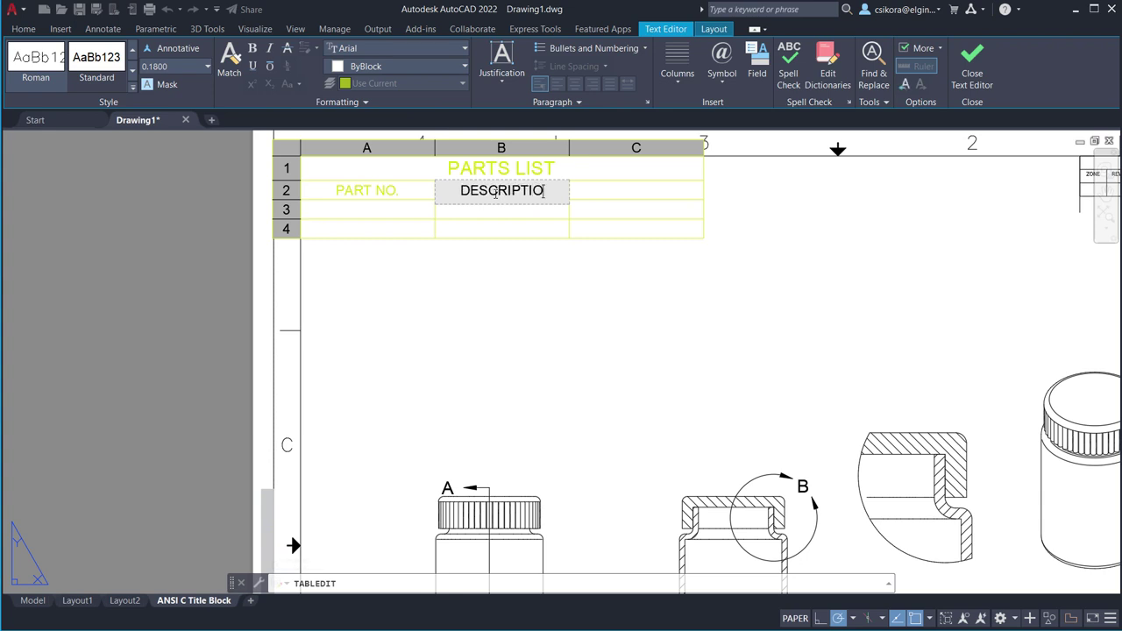
click(617, 191)
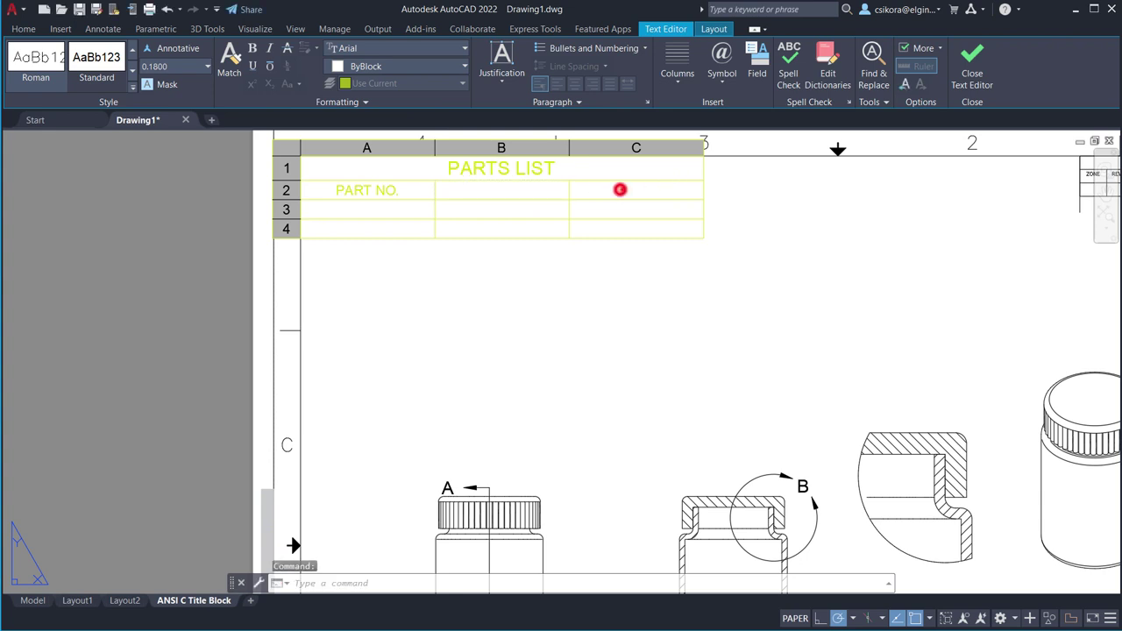
click(635, 191)
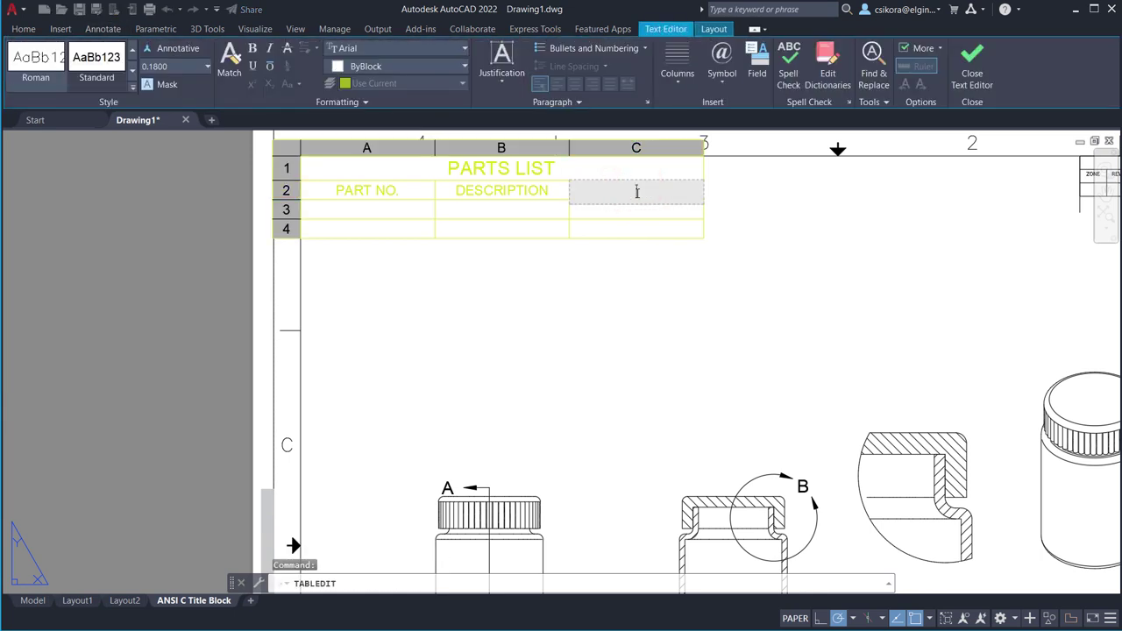
text(QTY.)
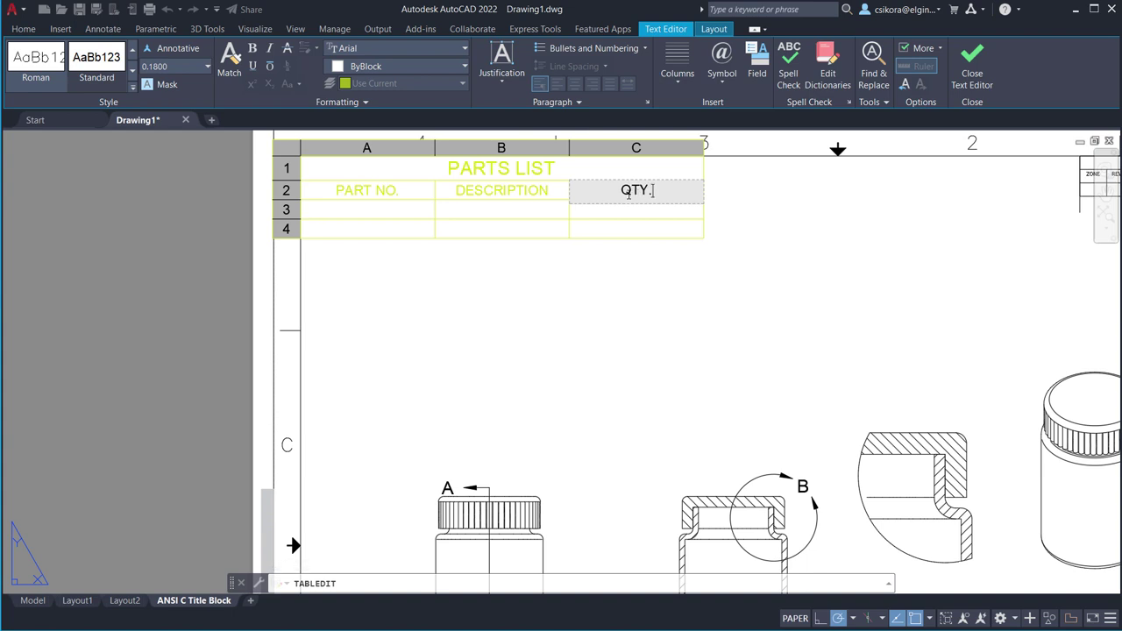
Enter 1 under PART NO. in the first data row and justify it Middle Center.
click(368, 208)
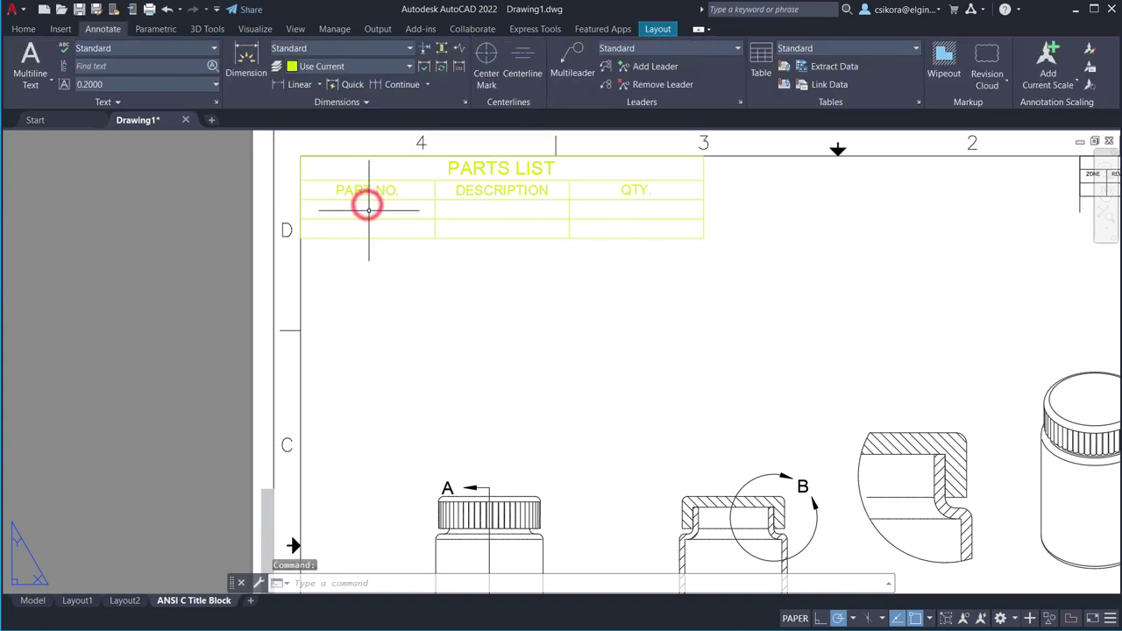
click(369, 210)
double_click(369, 211)
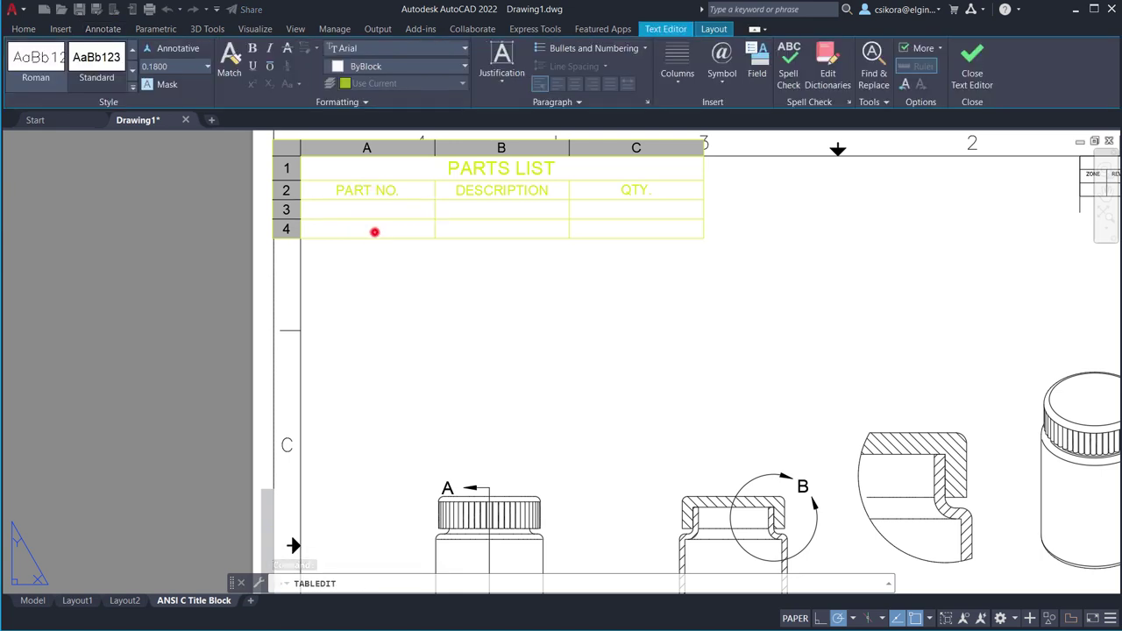
click(374, 232)
click(389, 210)
click(389, 210)
double_click(389, 211)
double_click(430, 209)
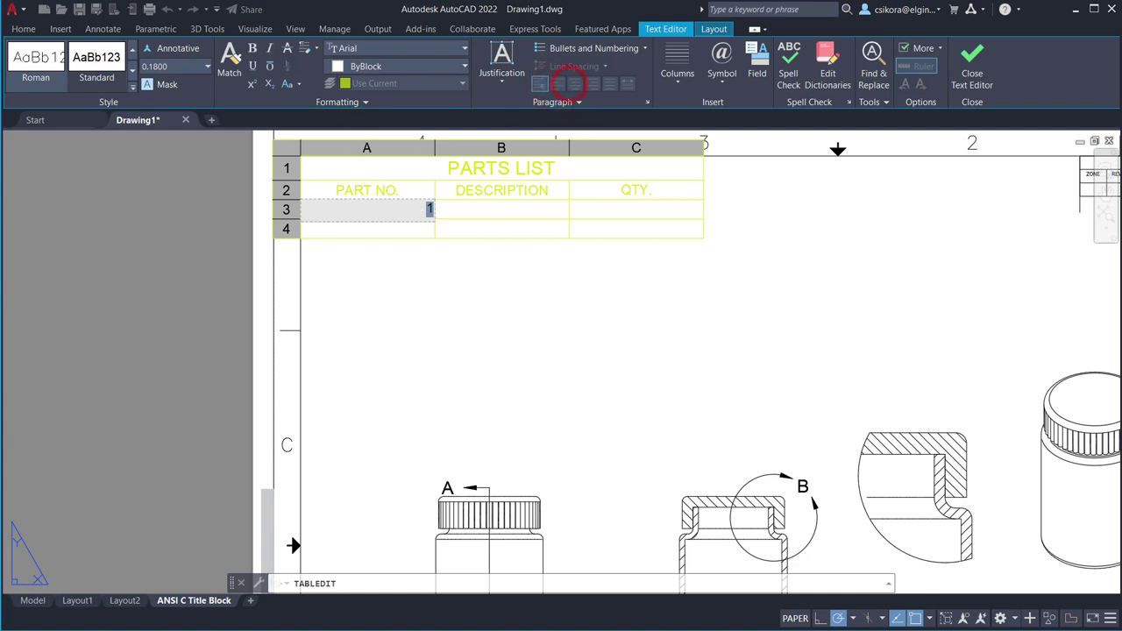
click(431, 209)
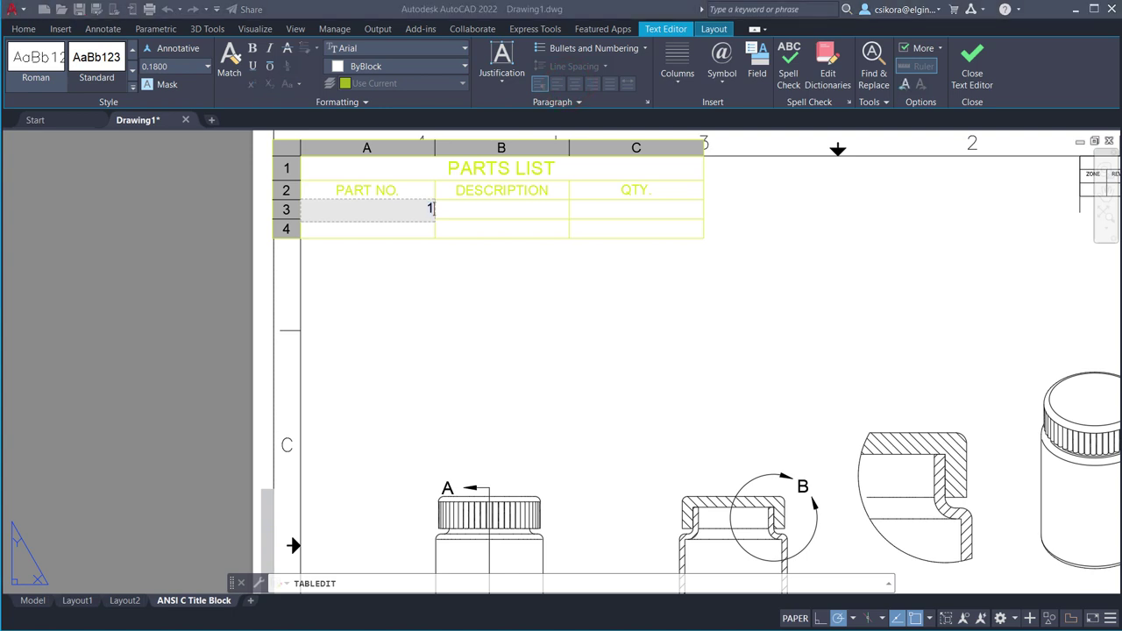
double_click(428, 210)
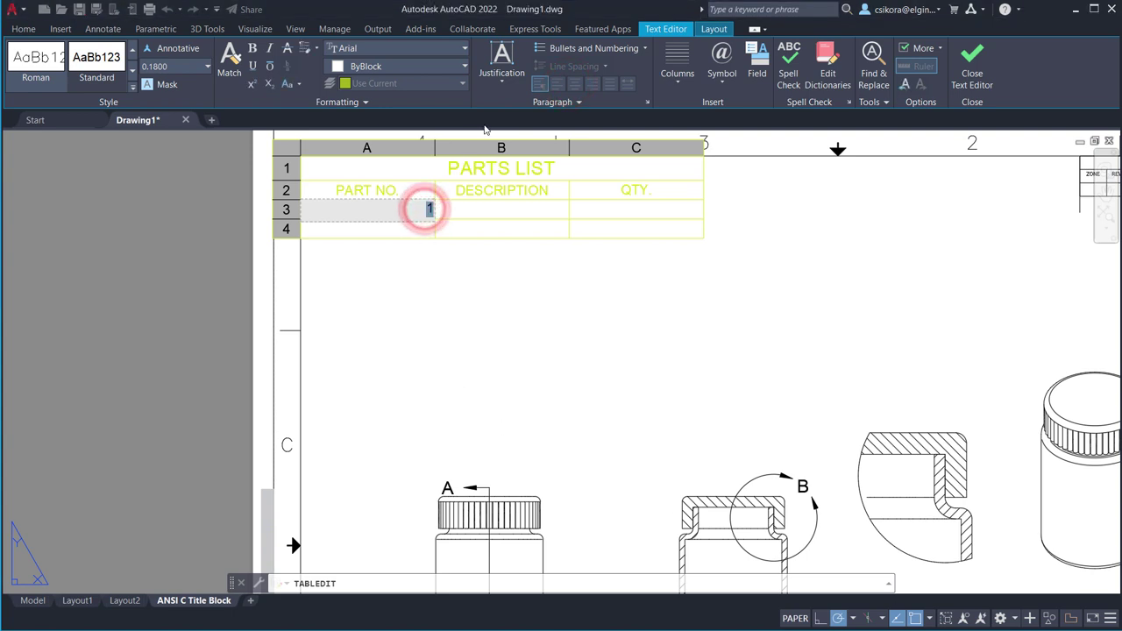
click(502, 85)
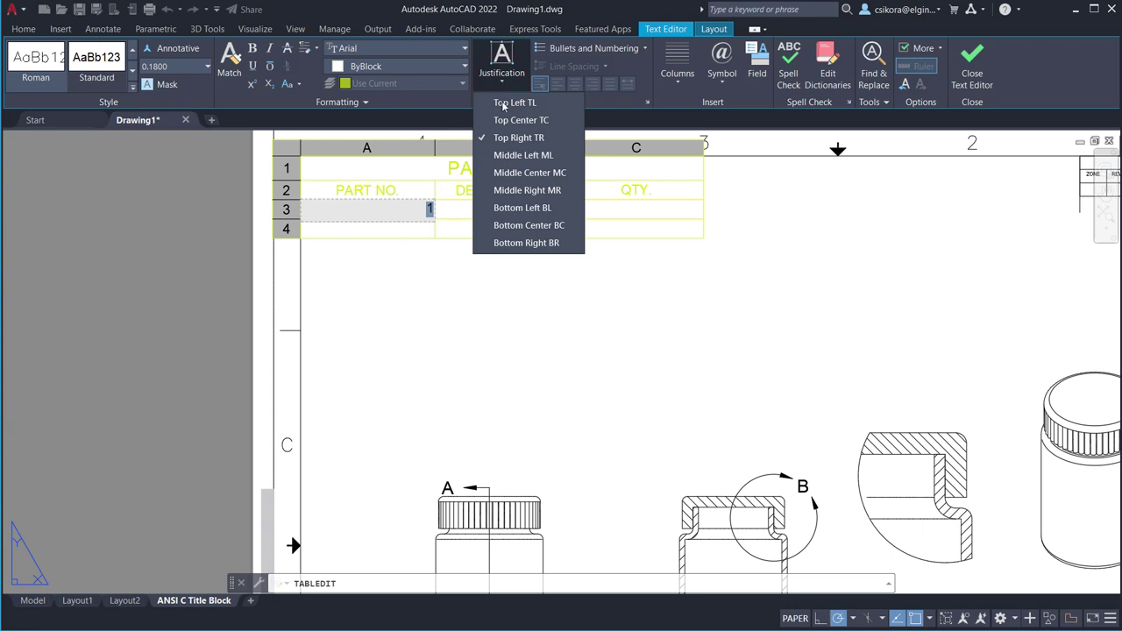
click(509, 175)
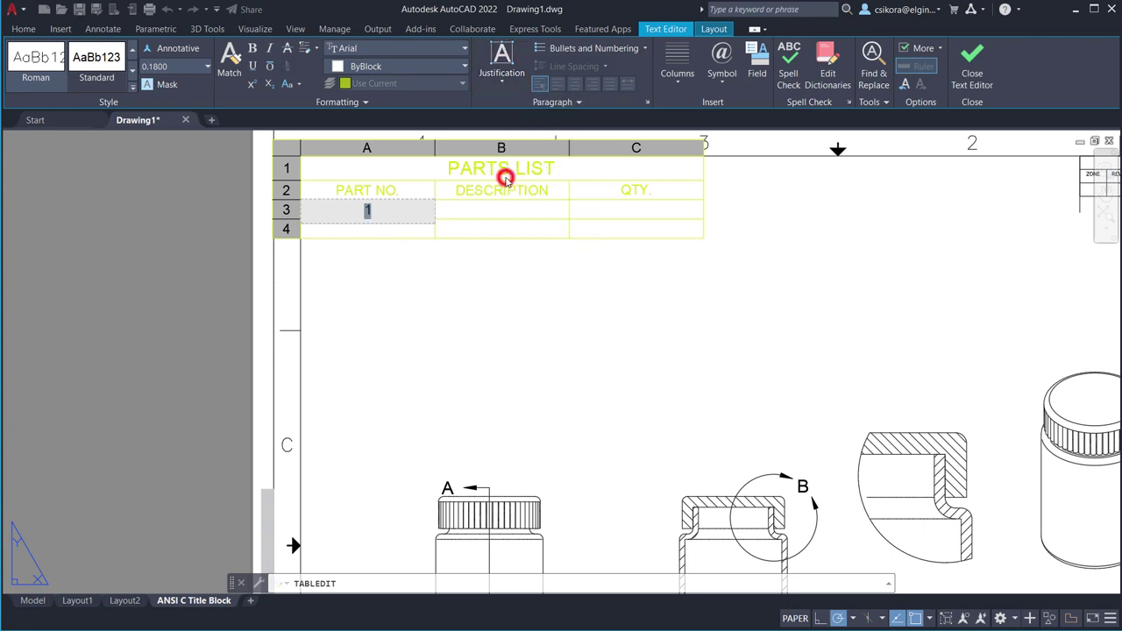
Enter 2 under PART NO. in the second data row and justify it Middle Center.
click(416, 229)
click(390, 230)
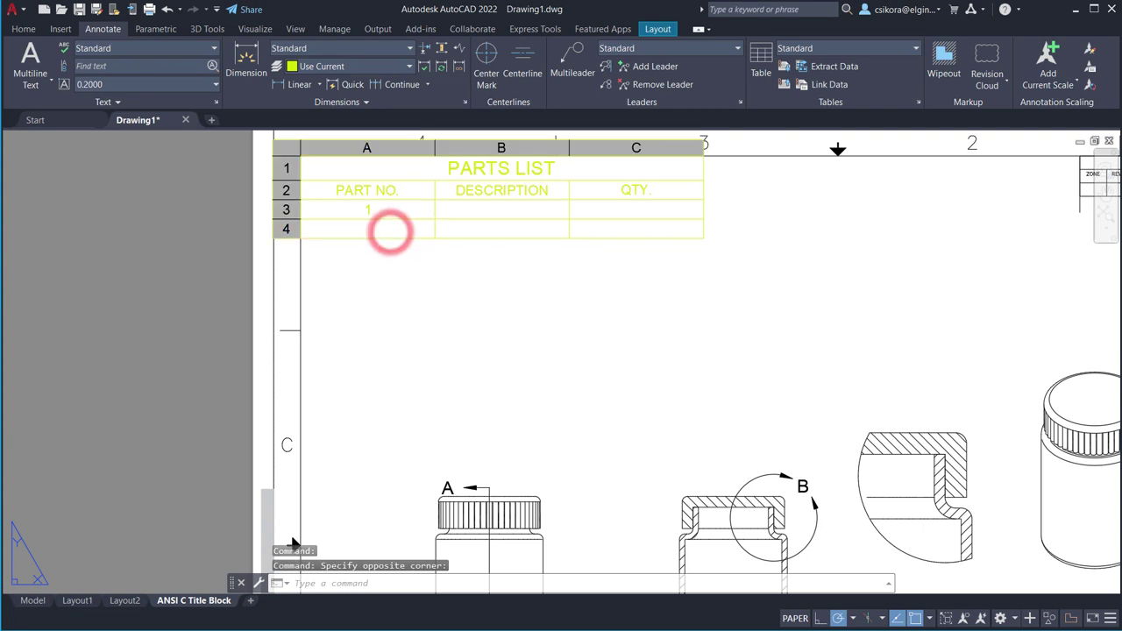
double_click(379, 230)
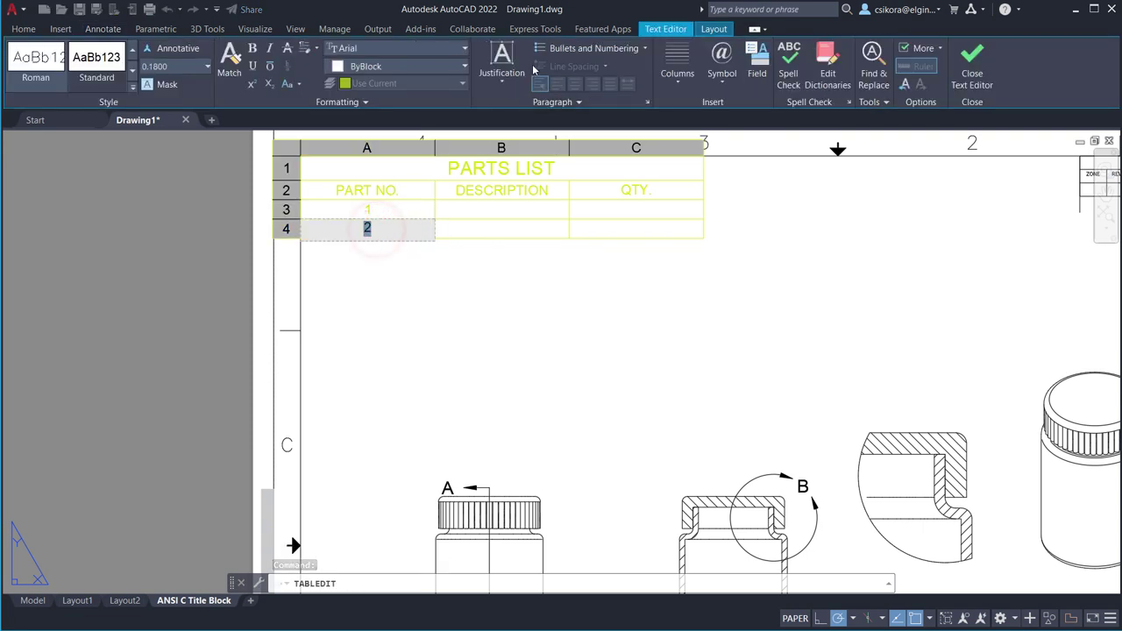
click(505, 78)
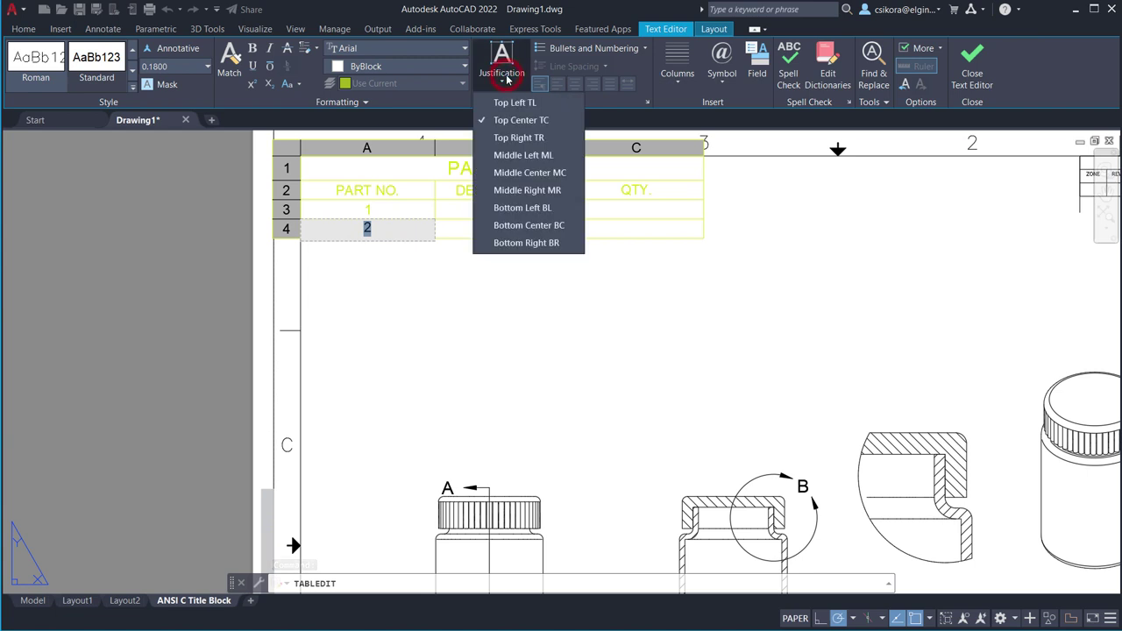
click(497, 173)
Fill the DESCRIPTION cells with BOTTLE for part 1 and CAP for part 2.
click(483, 210)
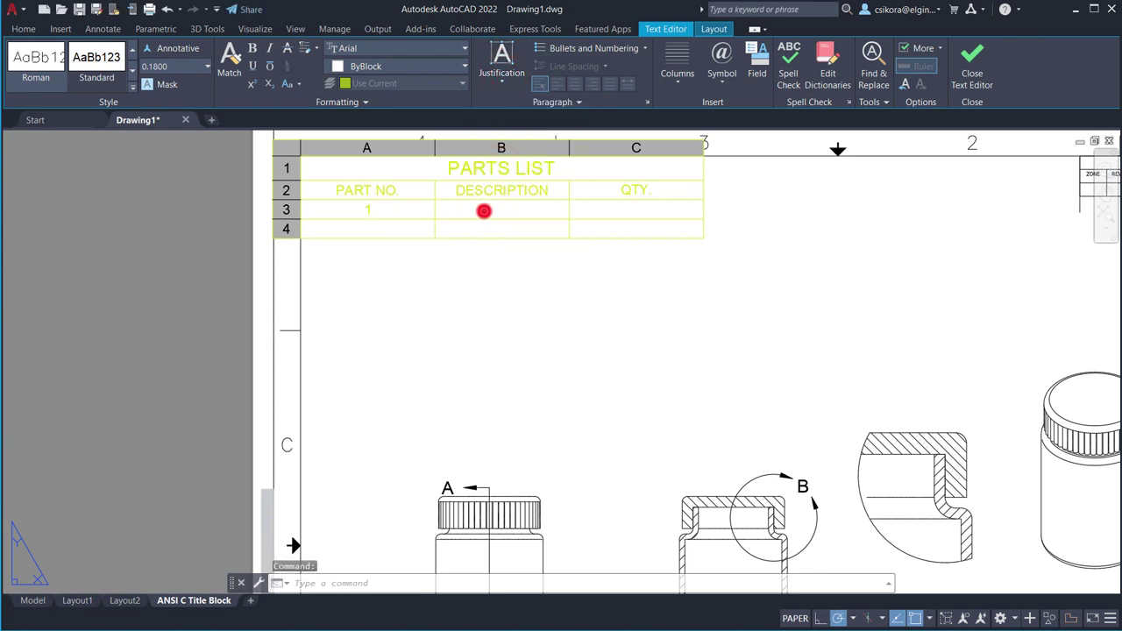
double_click(491, 210)
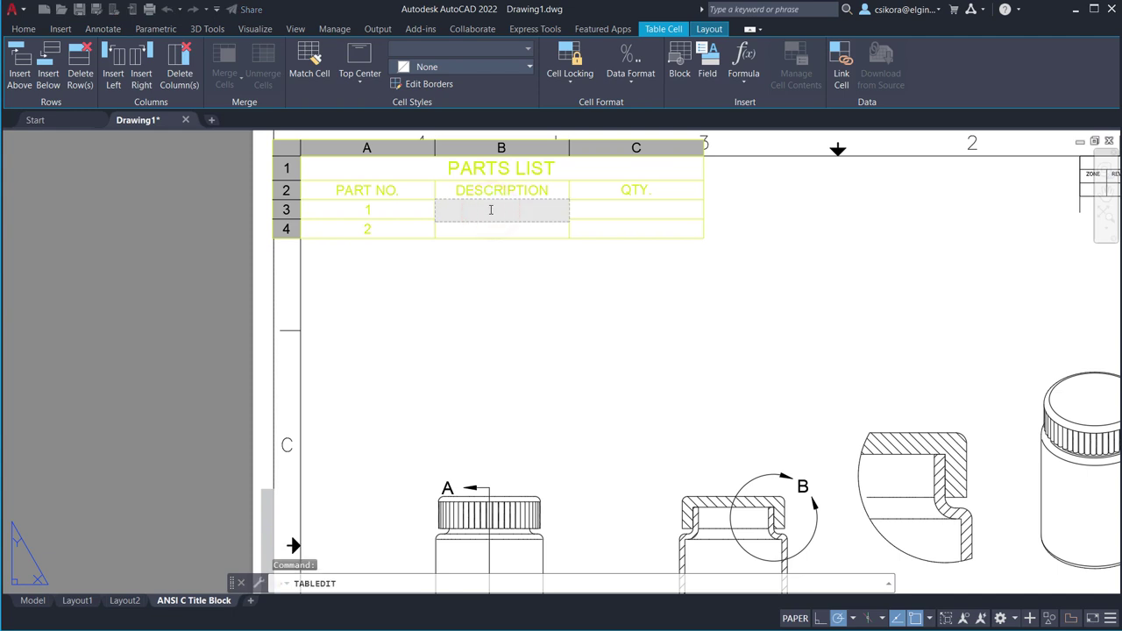
text(BOTTLE)
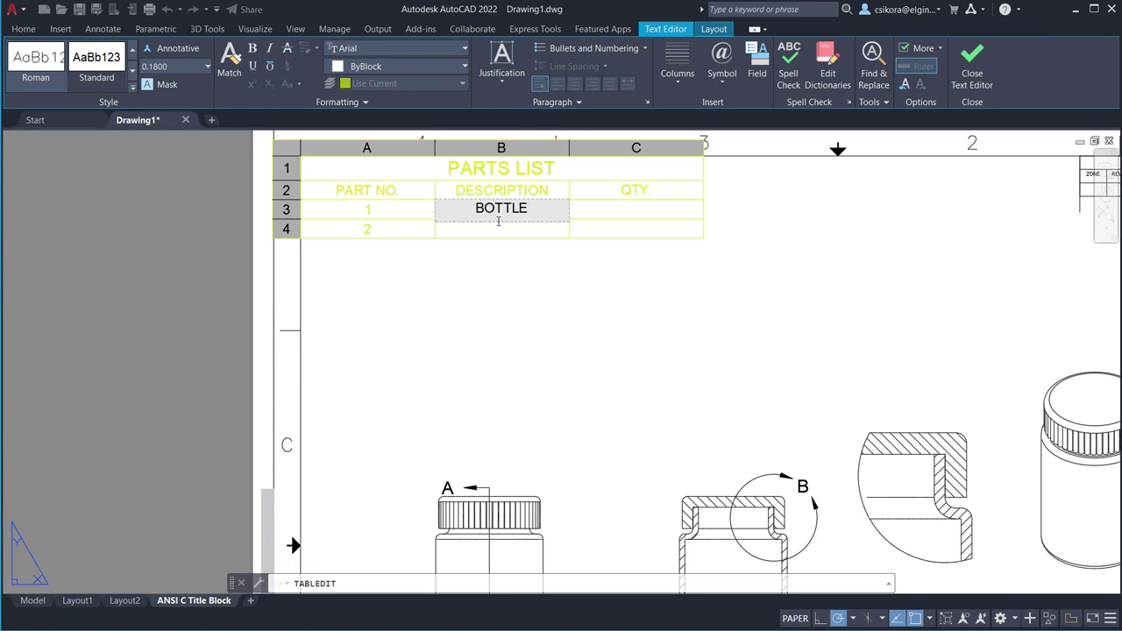
click(501, 229)
click(501, 228)
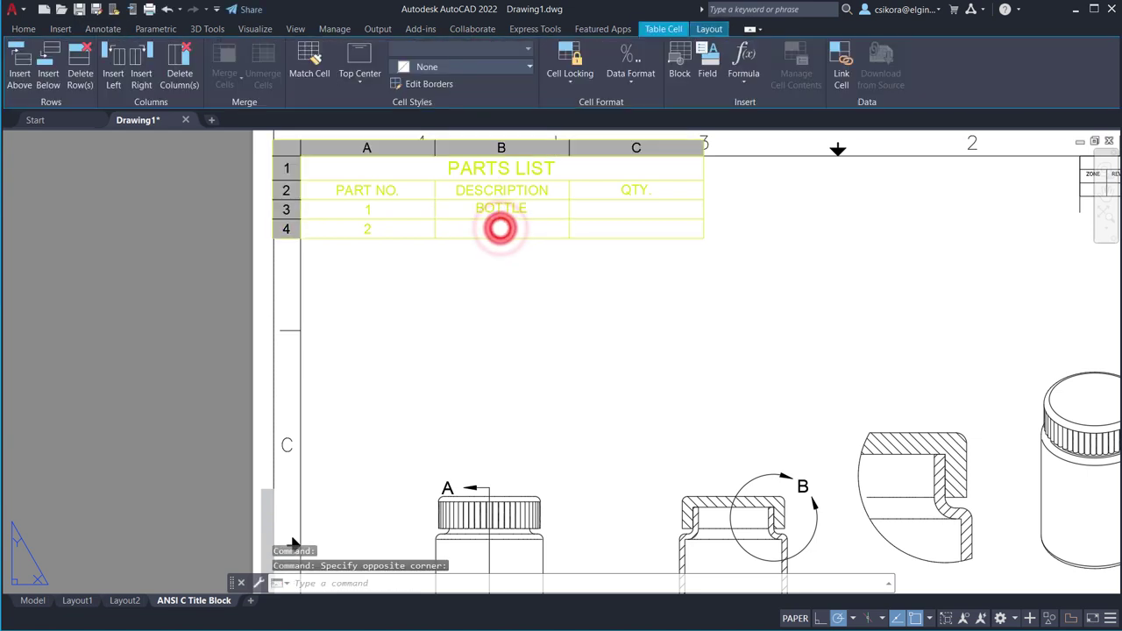
click(500, 228)
text(C)
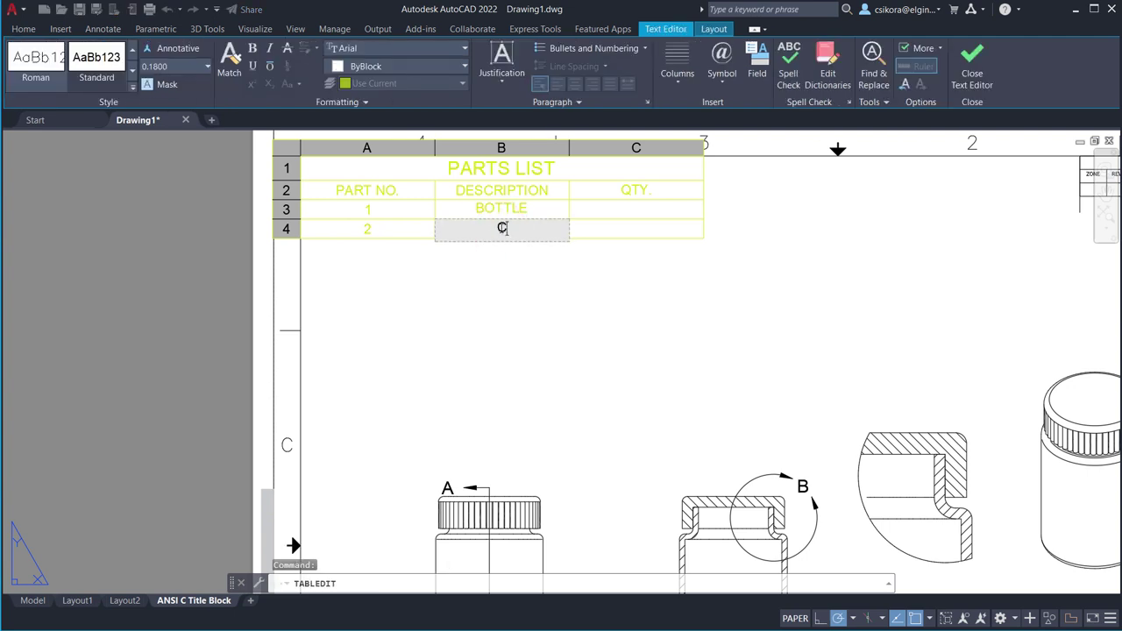
text(AP)
Enter 1 under QTY. in the BOTTLE row and justify it Middle Center.
click(619, 211)
click(619, 211)
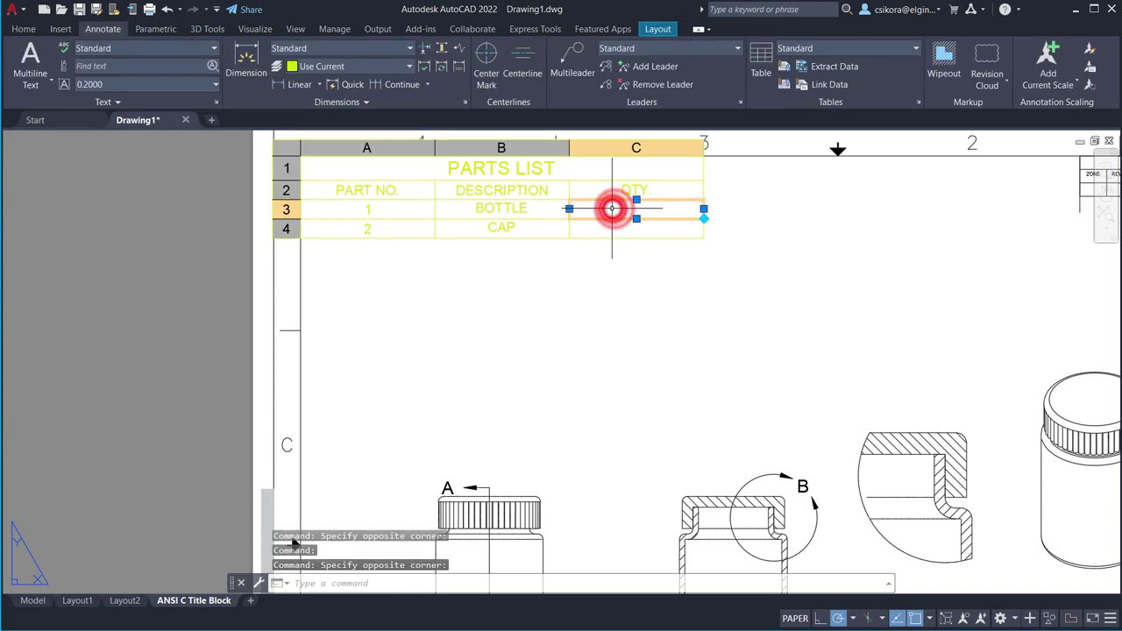
click(619, 211)
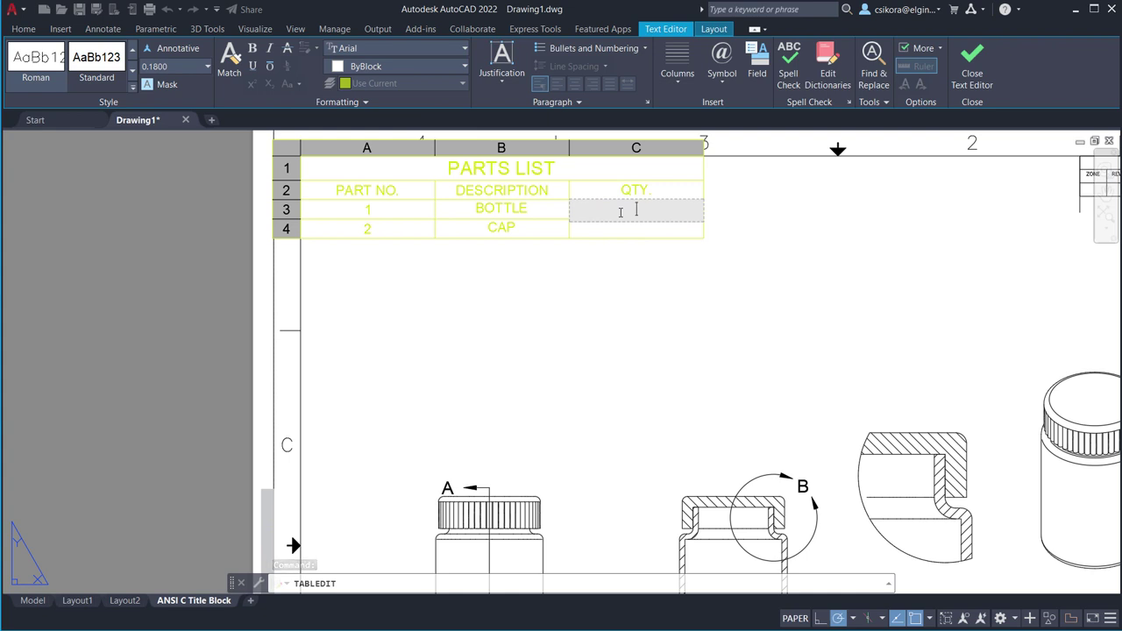
text(1)
double_click(648, 212)
click(496, 79)
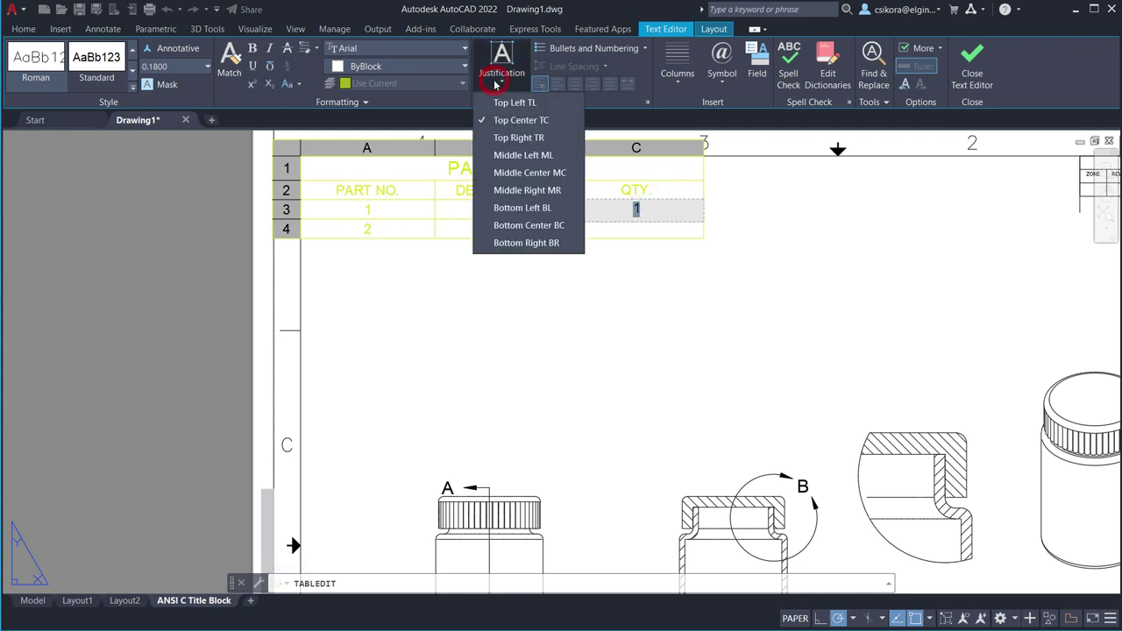
click(485, 173)
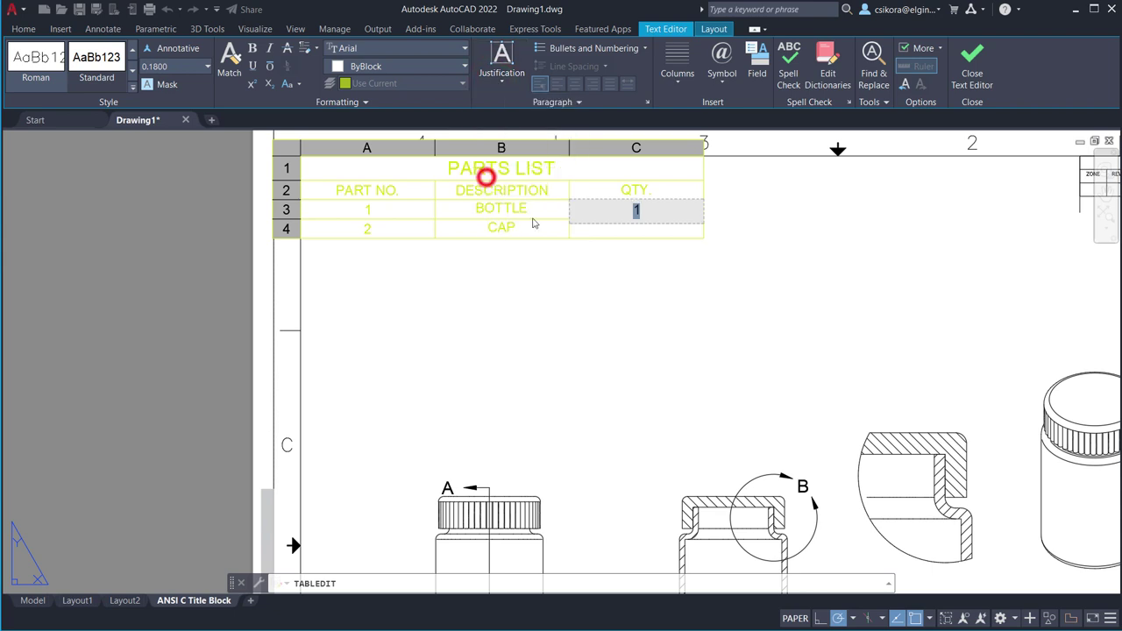
Enter 1 under QTY. in the CAP row, justify it Middle Center and finish editing the table.
click(638, 233)
click(640, 232)
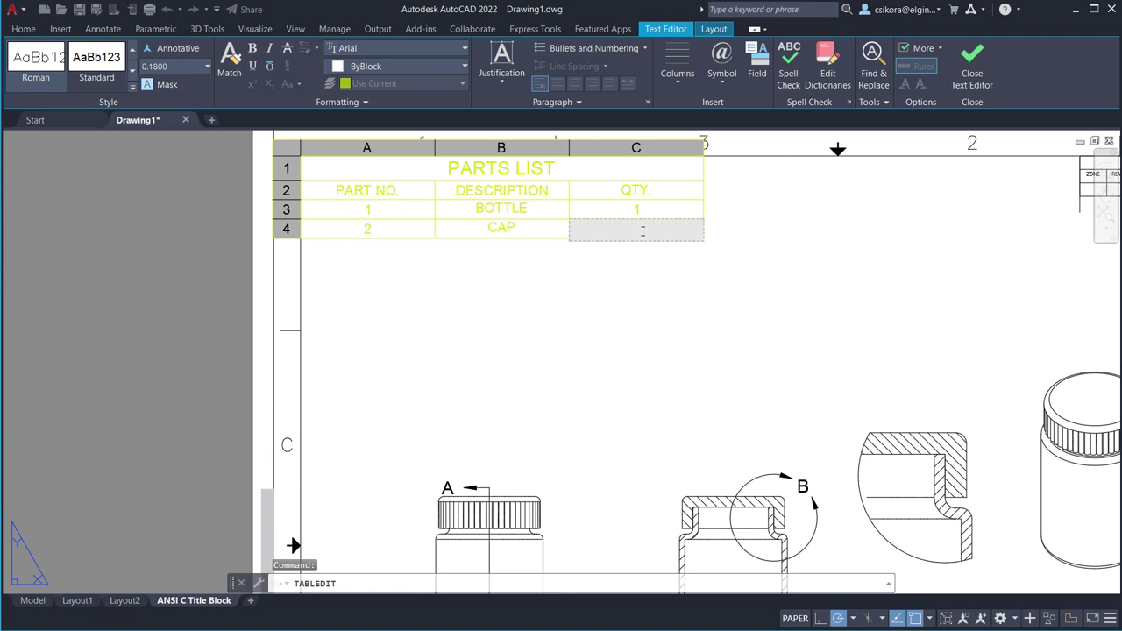
double_click(641, 228)
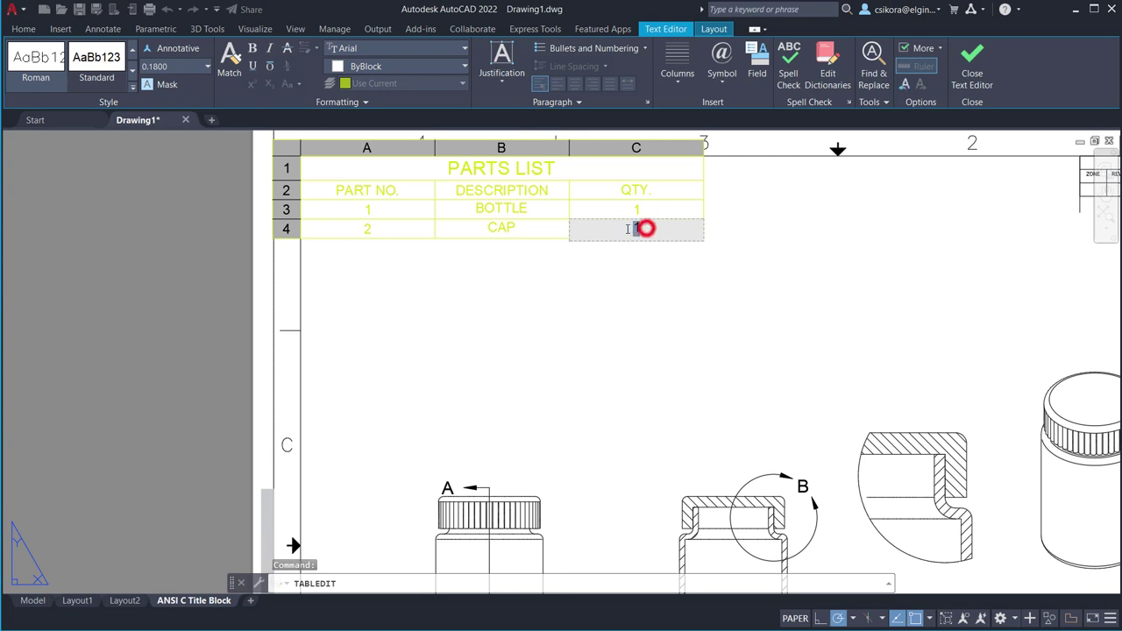
click(503, 68)
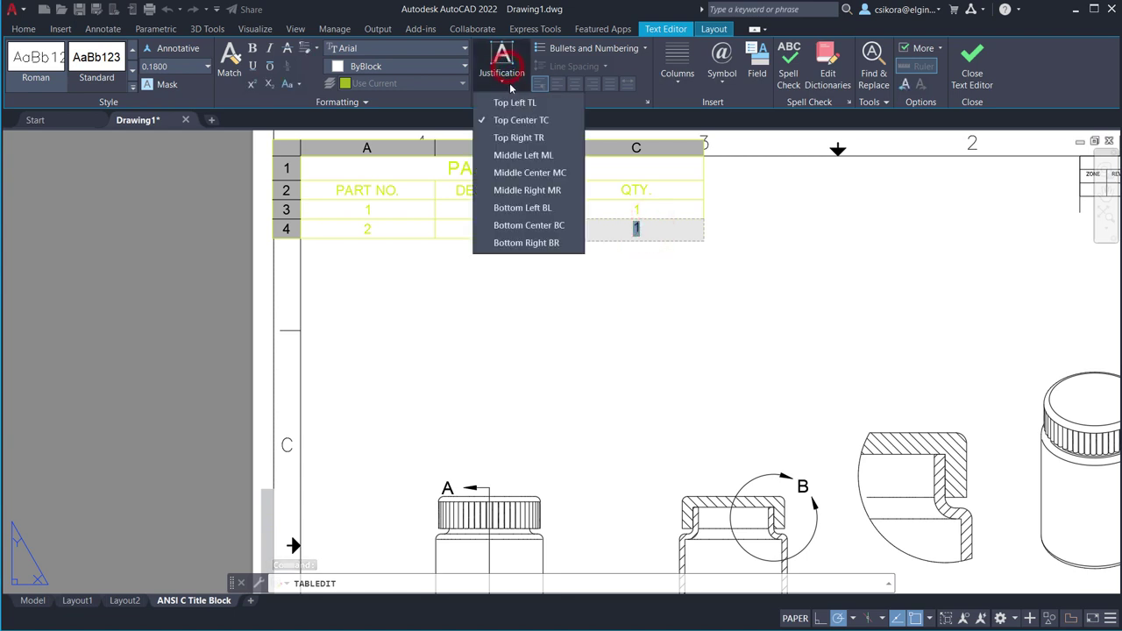
click(495, 174)
click(579, 303)
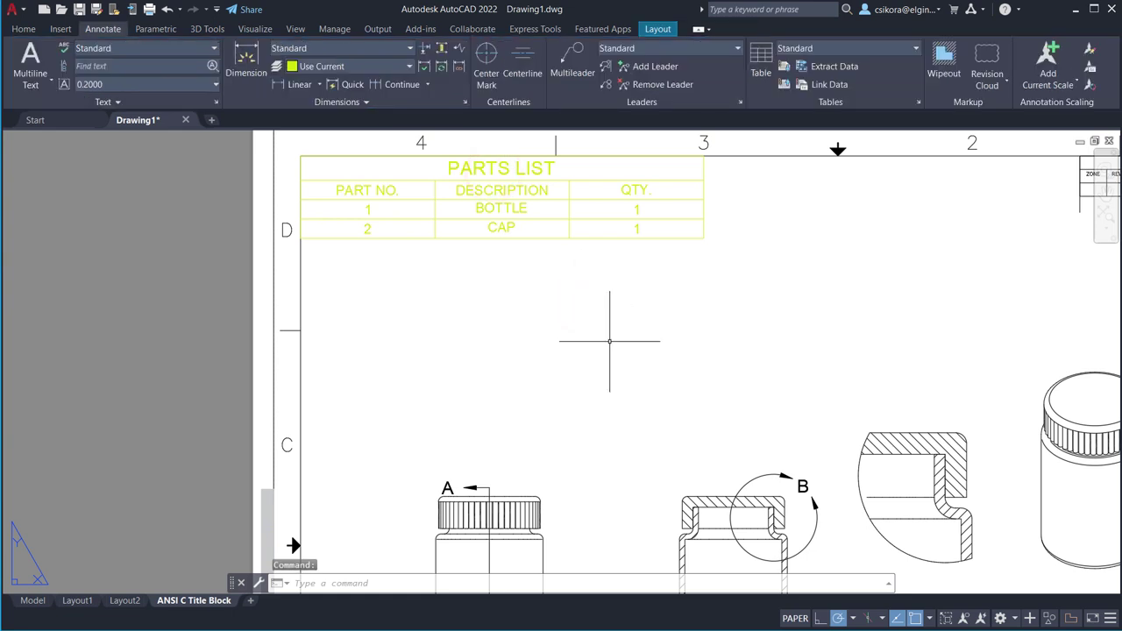
click(317, 178)
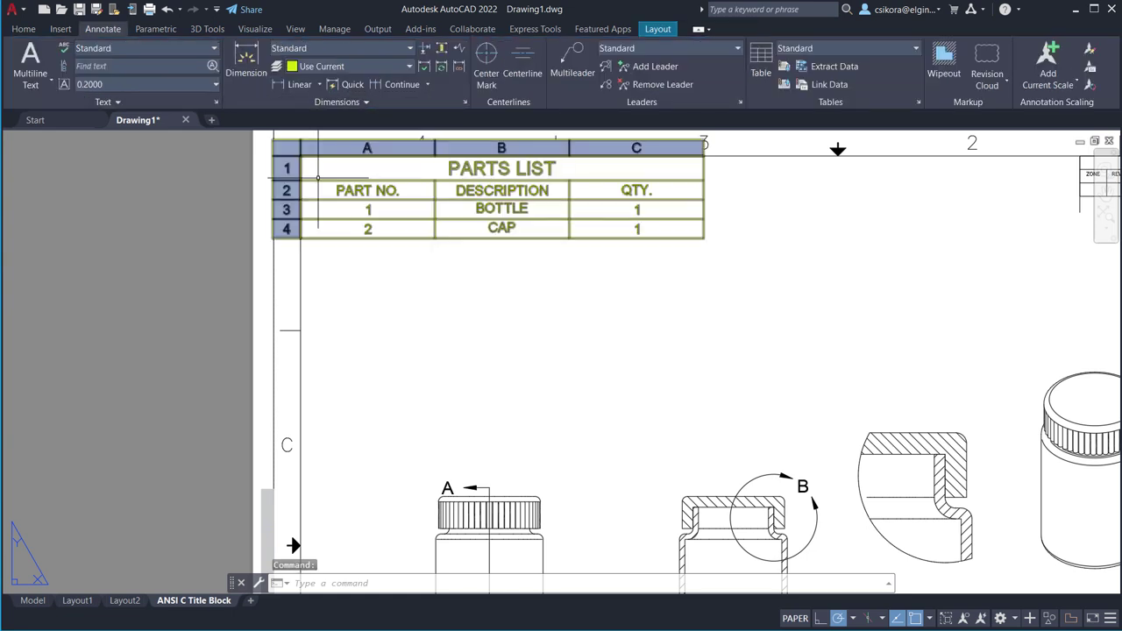
click(317, 178)
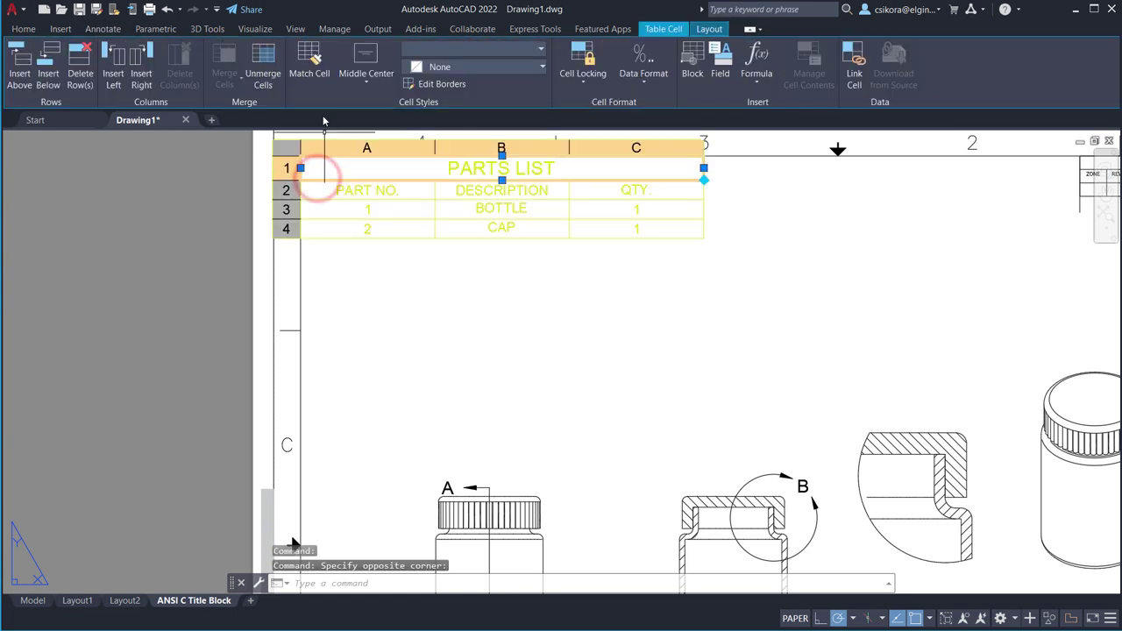
right_click(324, 173)
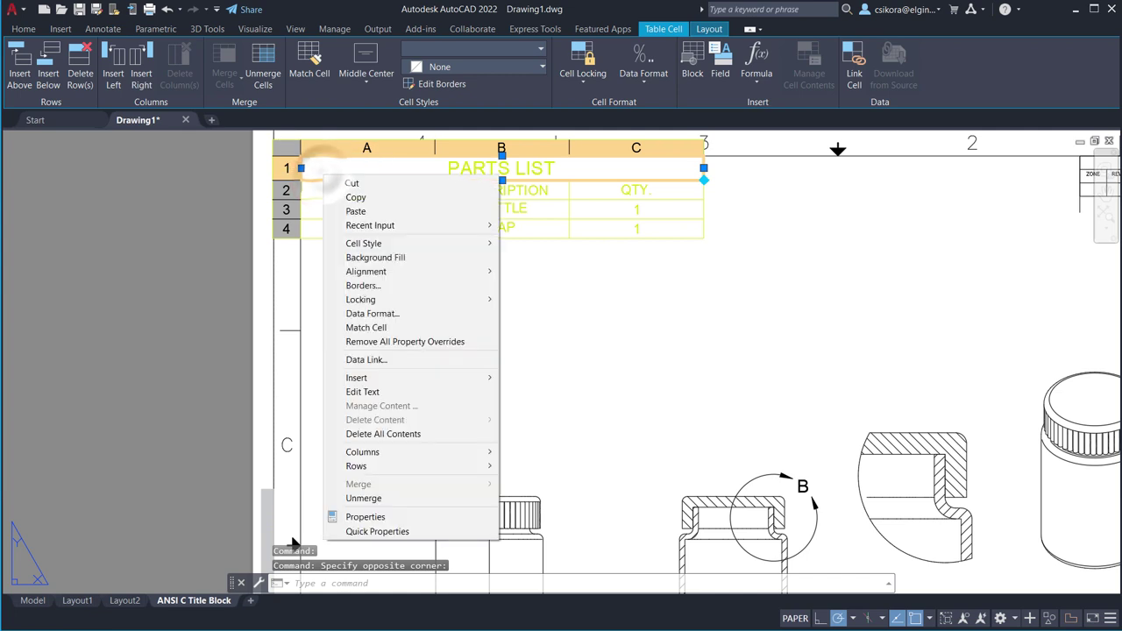
click(375, 531)
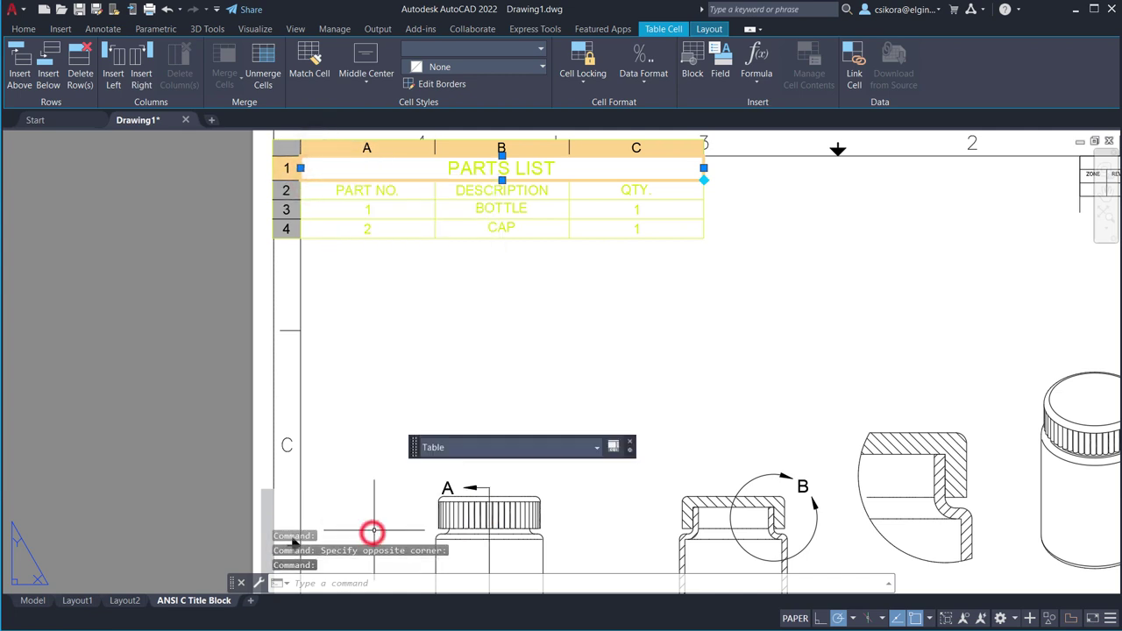
click(596, 449)
click(597, 448)
click(631, 445)
click(594, 341)
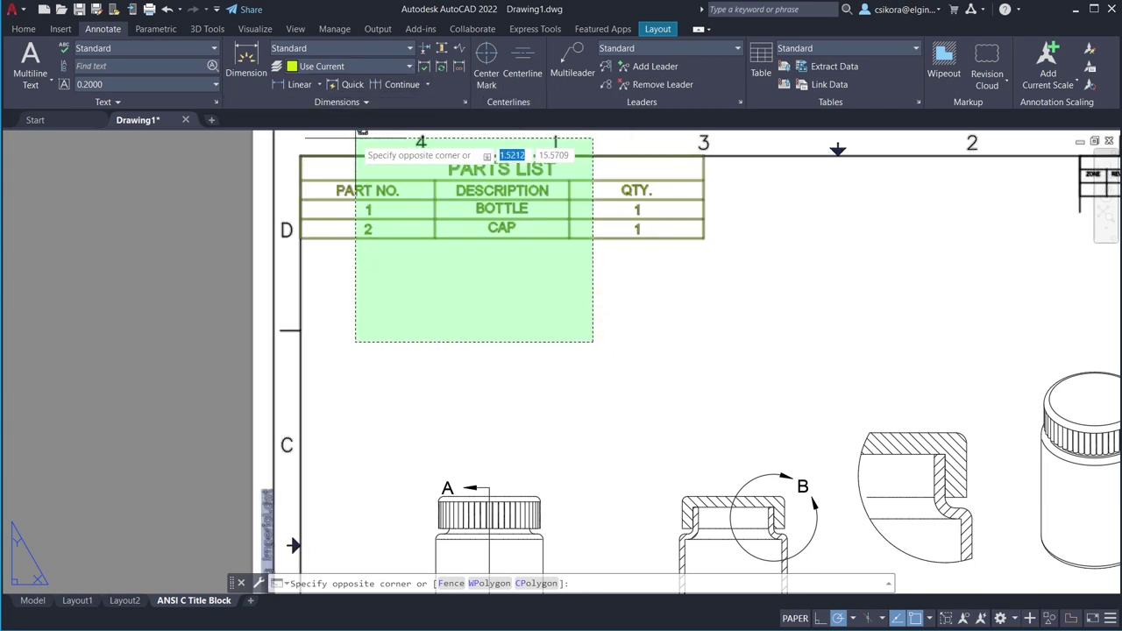
click(355, 139)
click(414, 69)
click(421, 276)
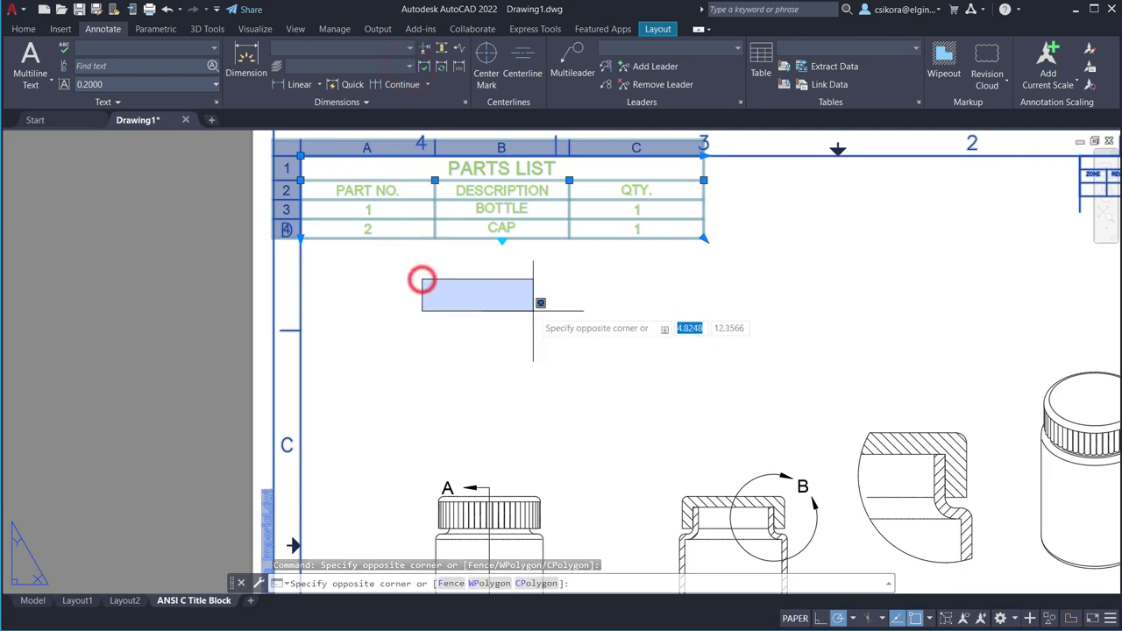
key(Escape)
key(Escape)
key(Escape)
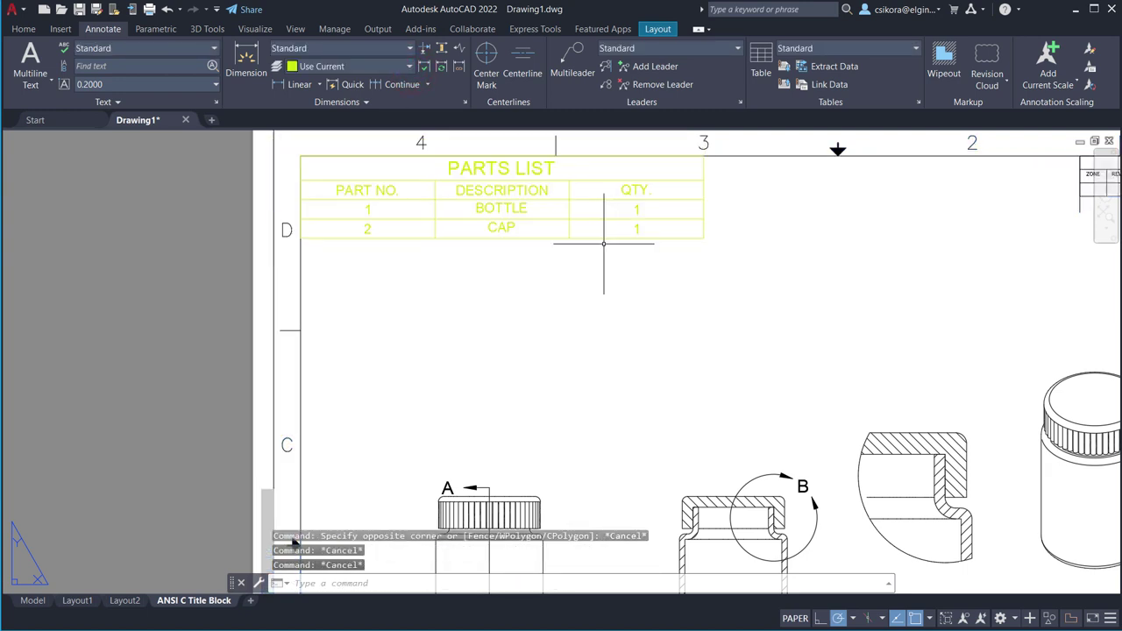
click(606, 237)
click(606, 237)
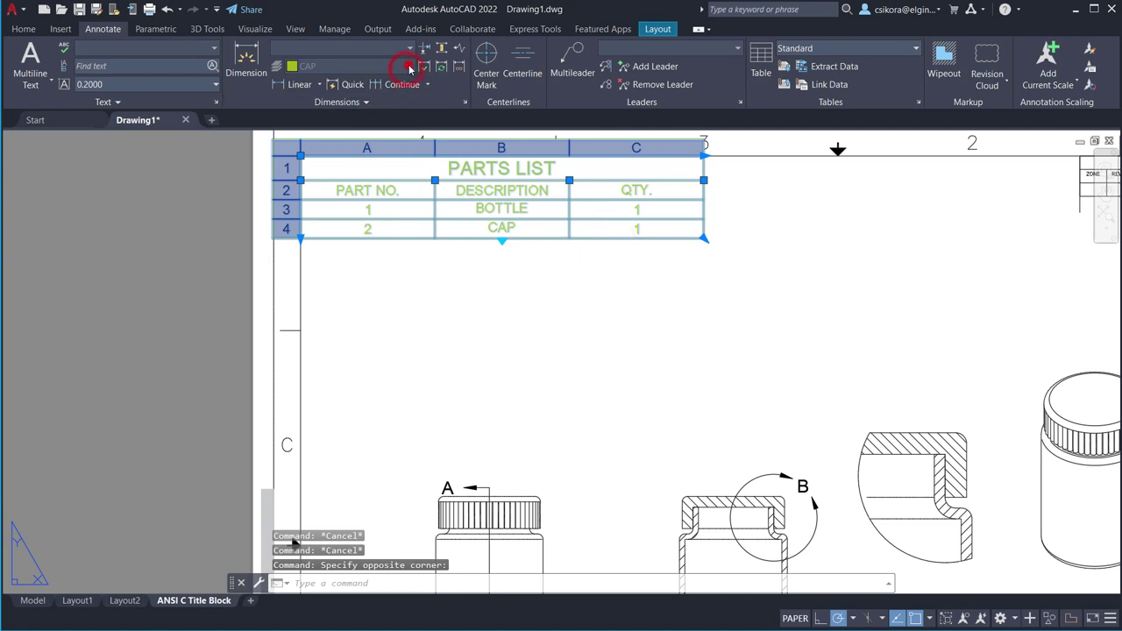
key(Escape)
key(Escape)
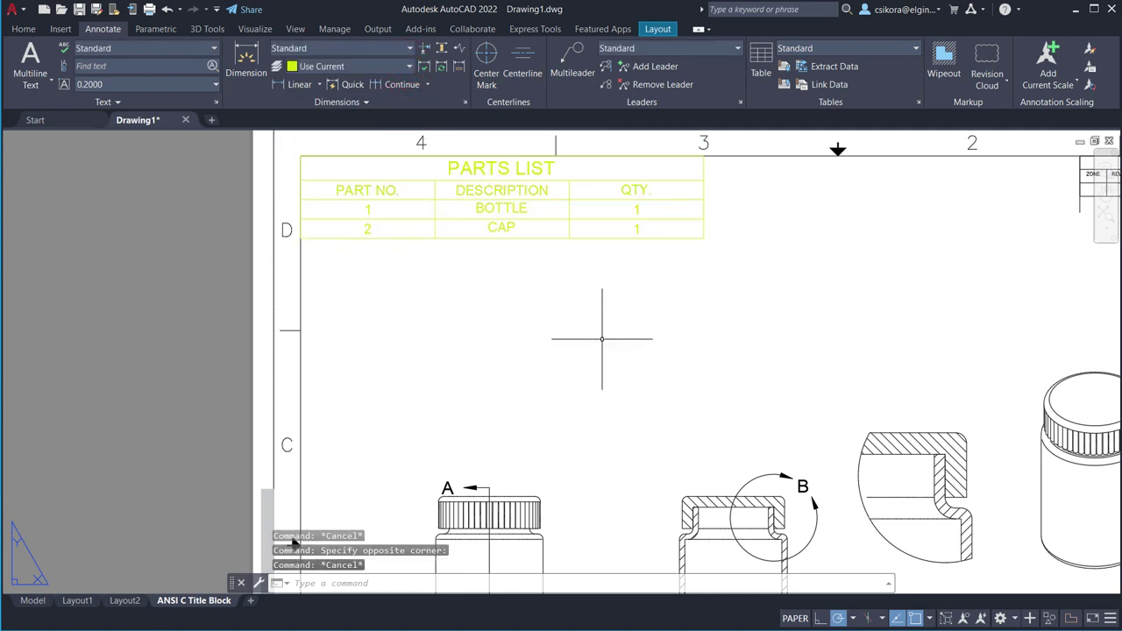
Make layer 0 the current layer.
scroll(554, 354, down, 3)
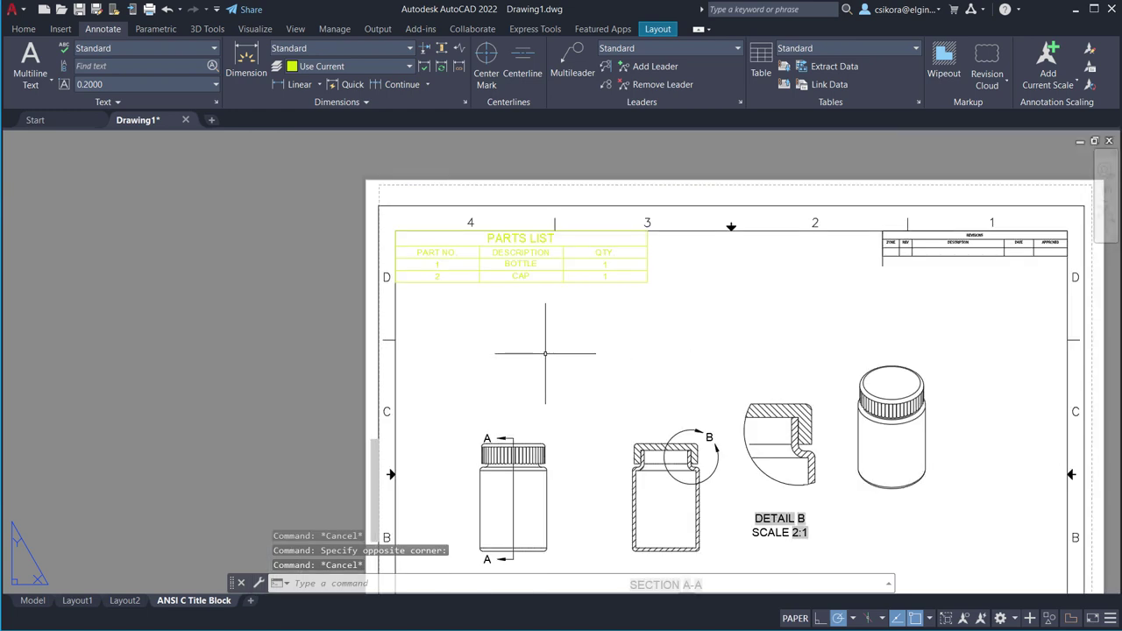
scroll(809, 445, down, 2)
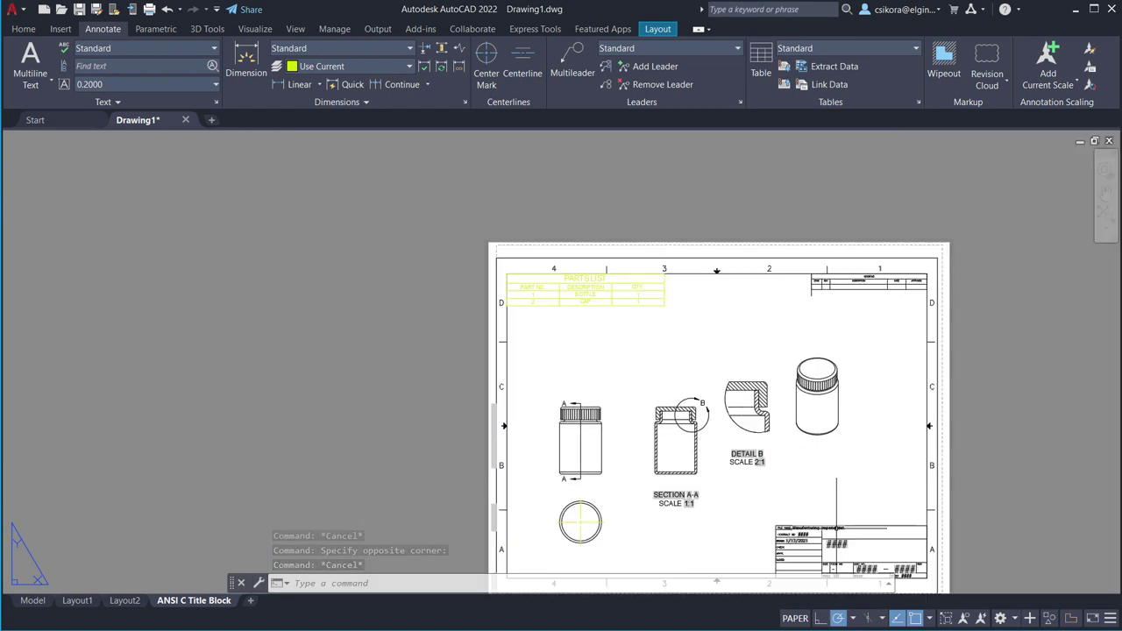
scroll(721, 225, up, 2)
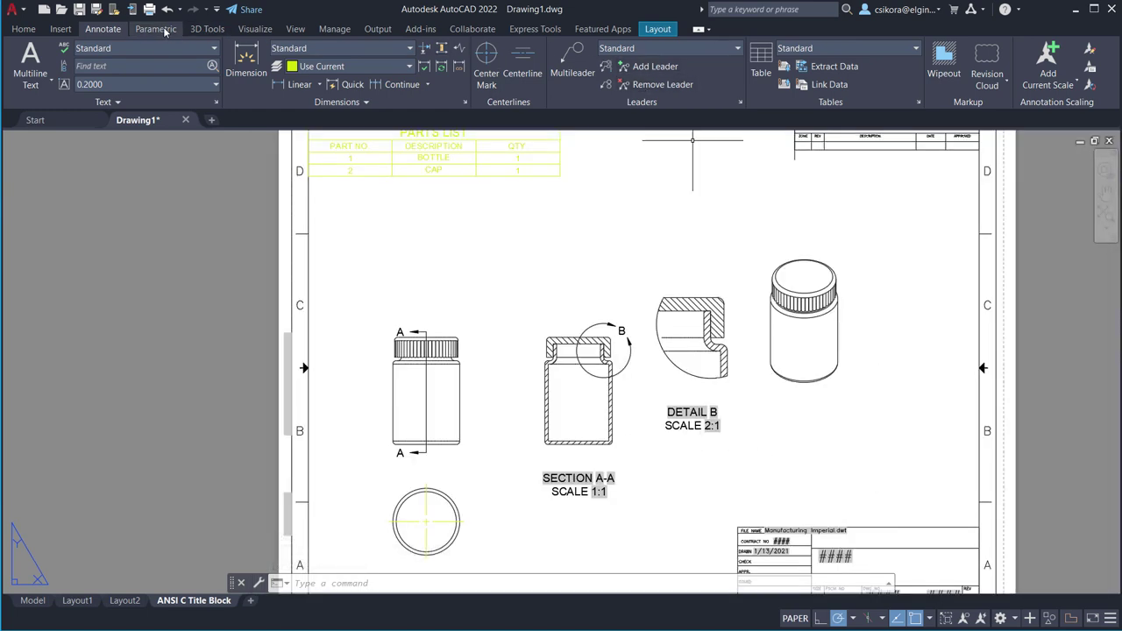
click(35, 30)
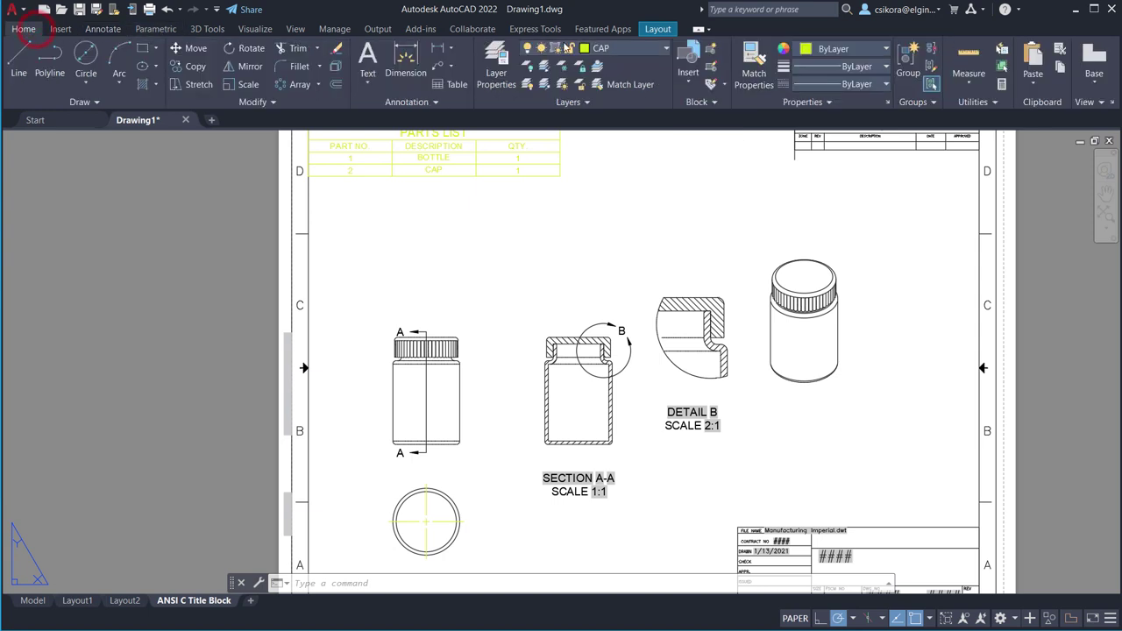
click(601, 50)
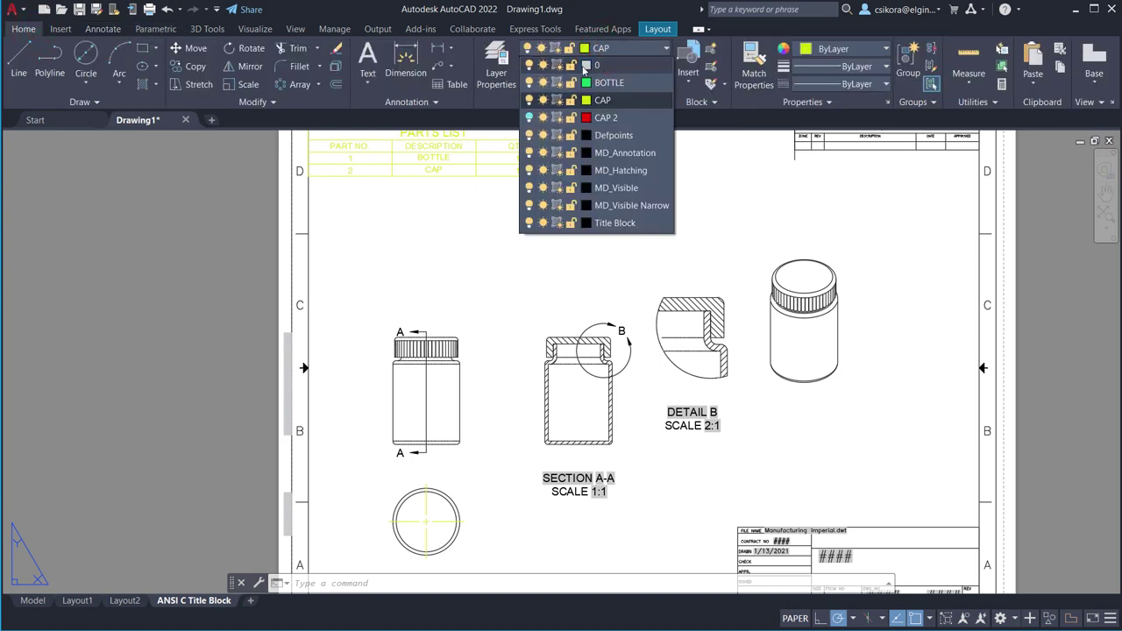
click(596, 66)
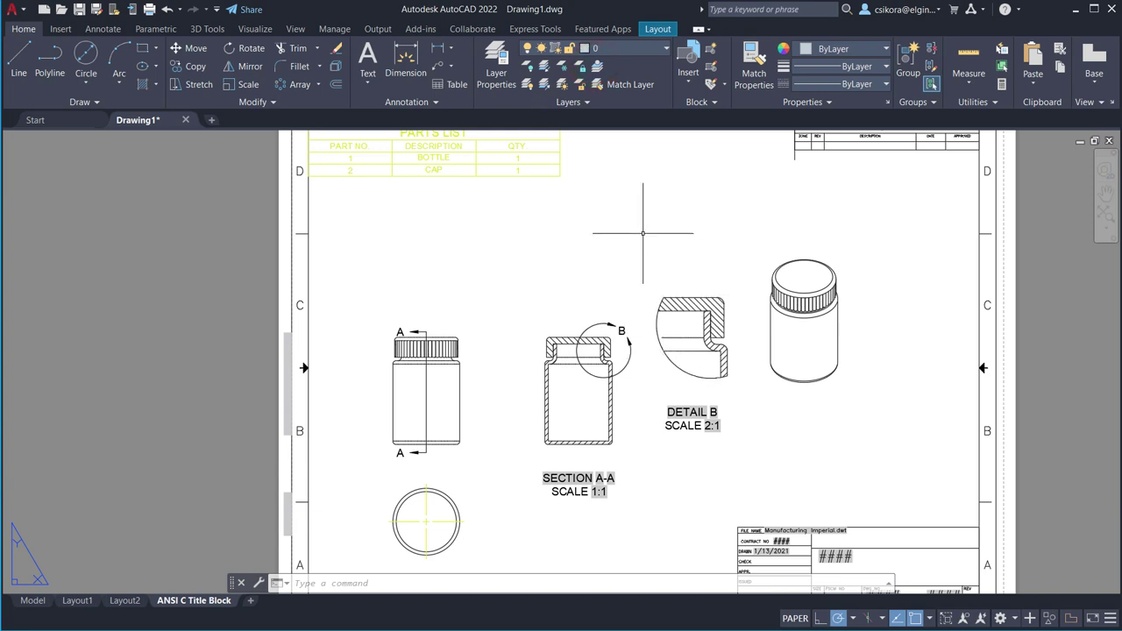
click(450, 70)
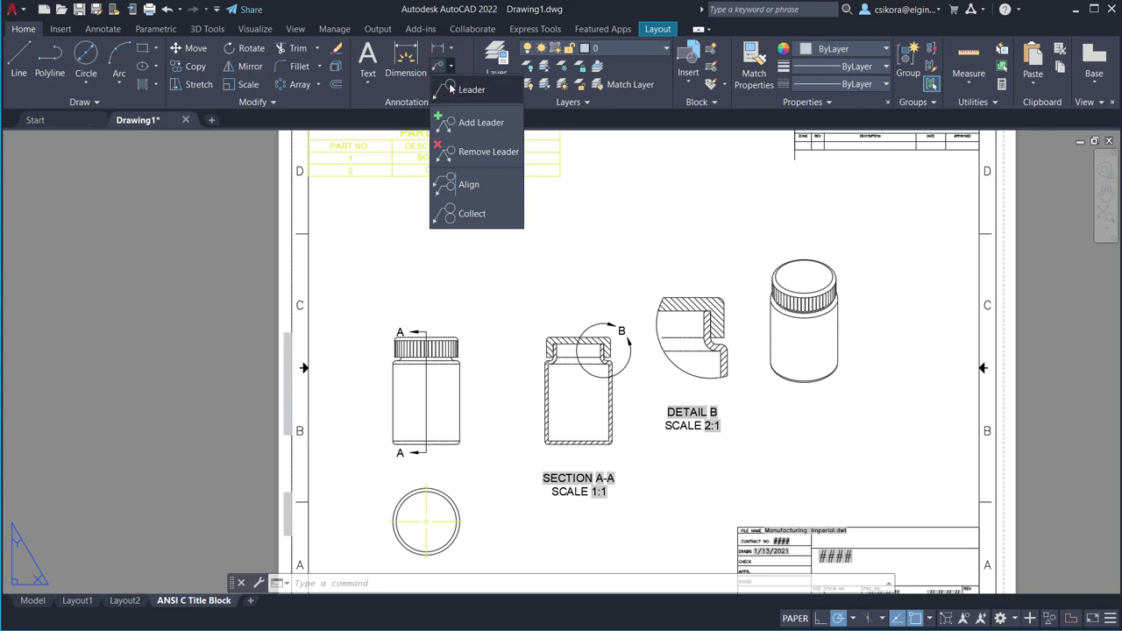
click(450, 89)
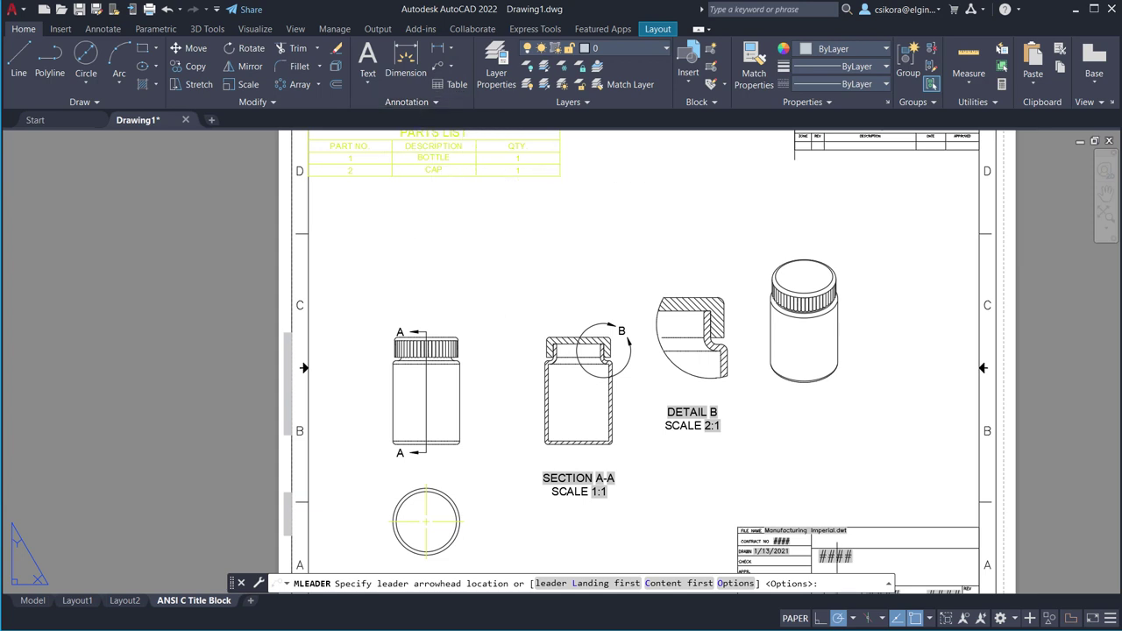
key(ctrl+1)
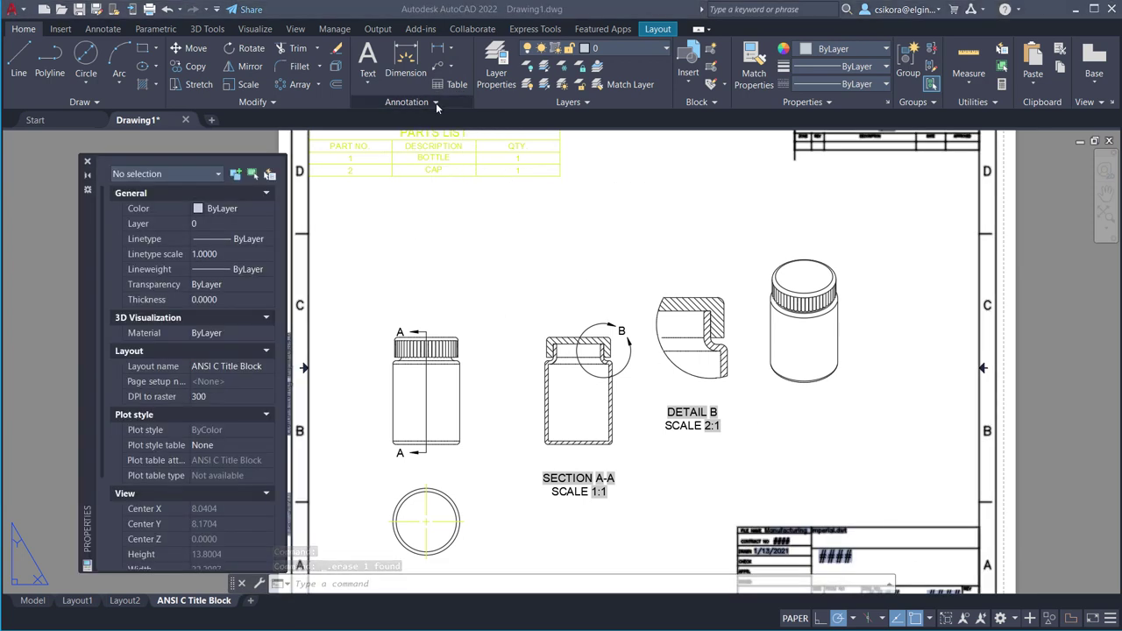
click(450, 70)
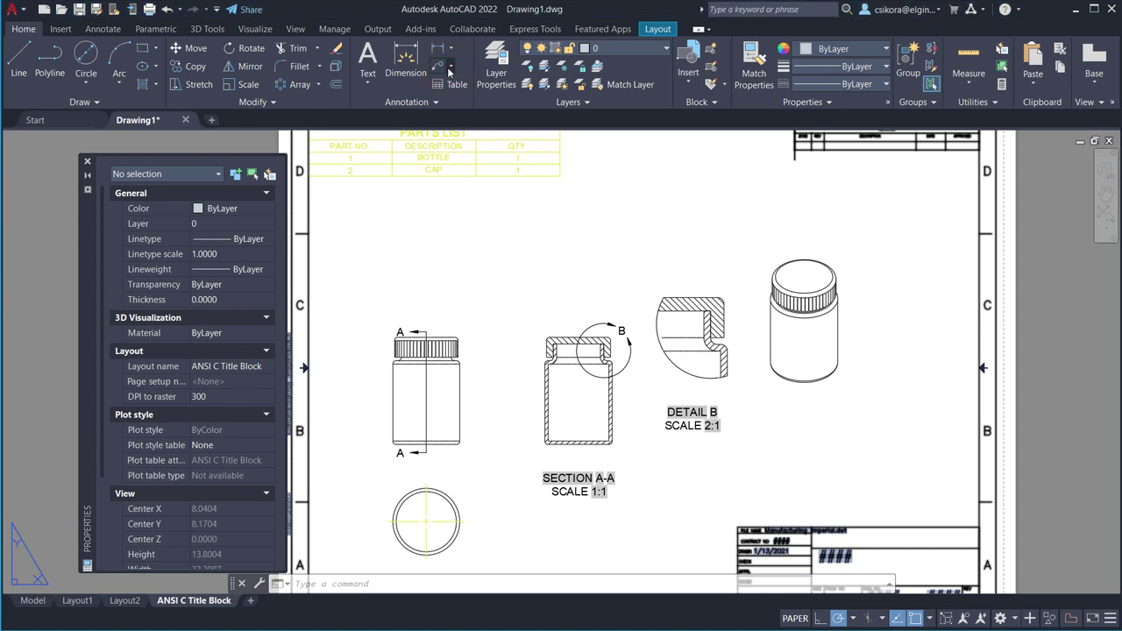
click(450, 70)
click(450, 71)
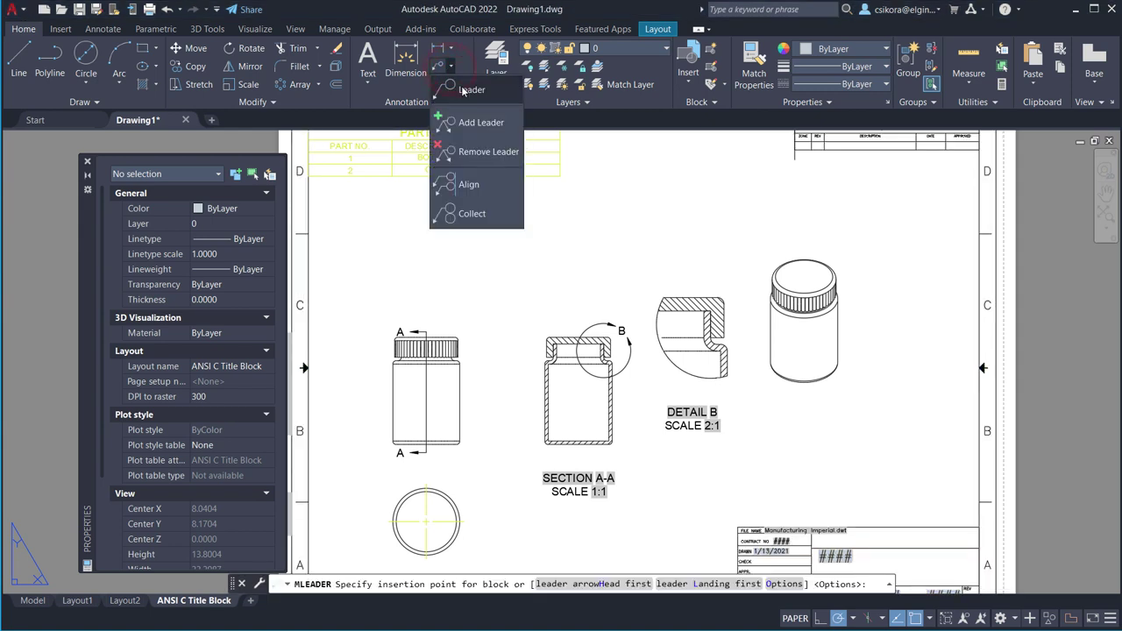
click(462, 92)
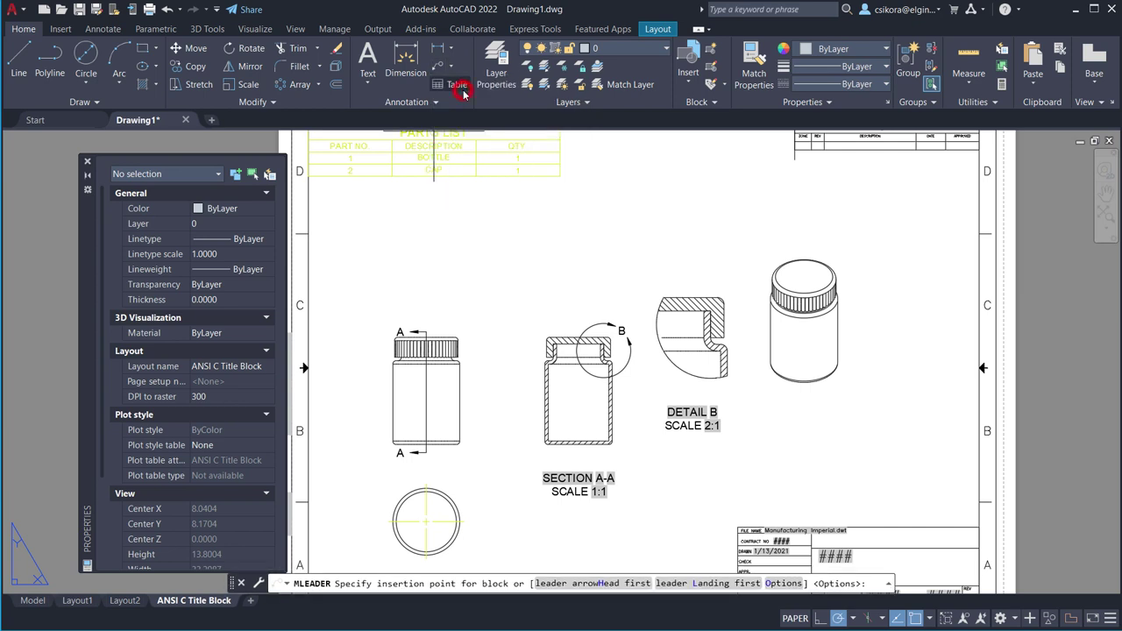
Choose Standard as the multileader style for the part callouts.
click(434, 103)
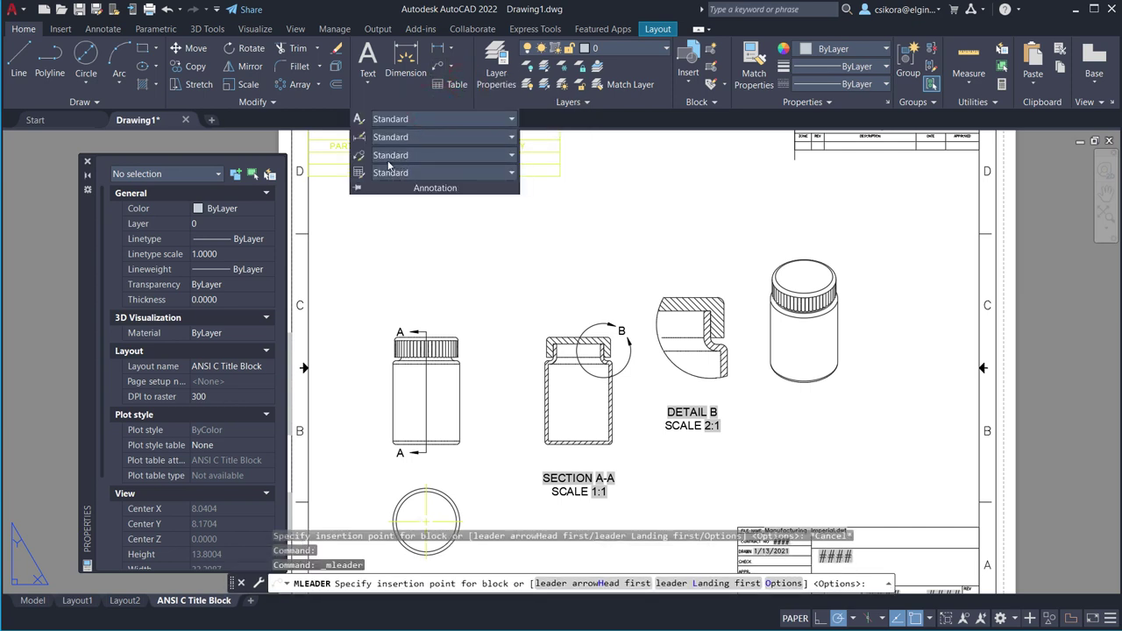
right_click(500, 151)
click(388, 156)
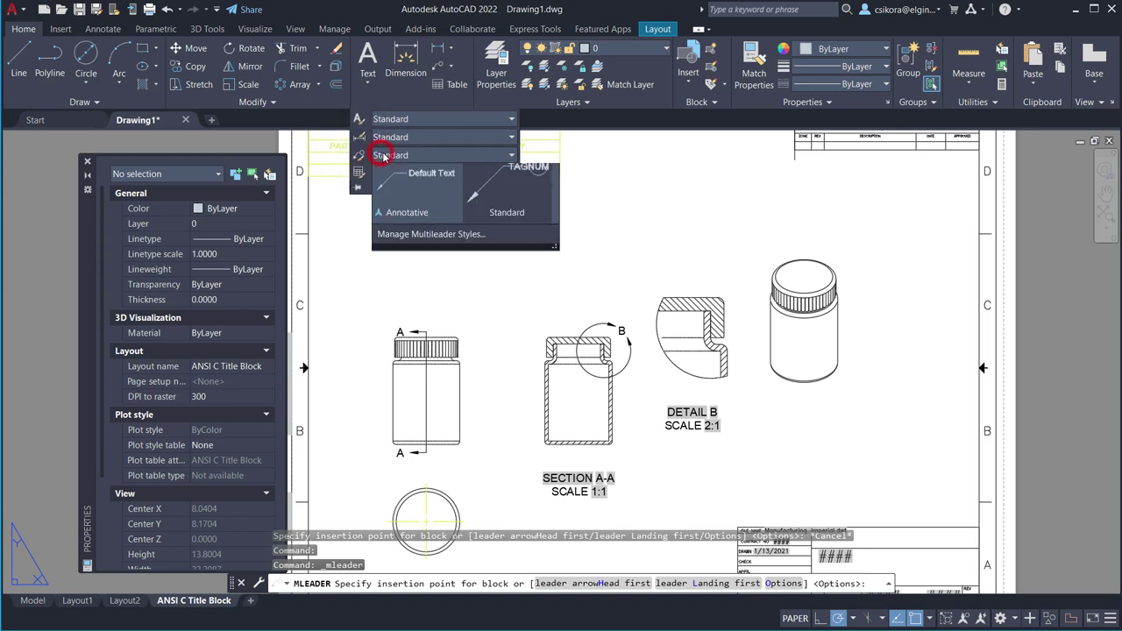
click(497, 209)
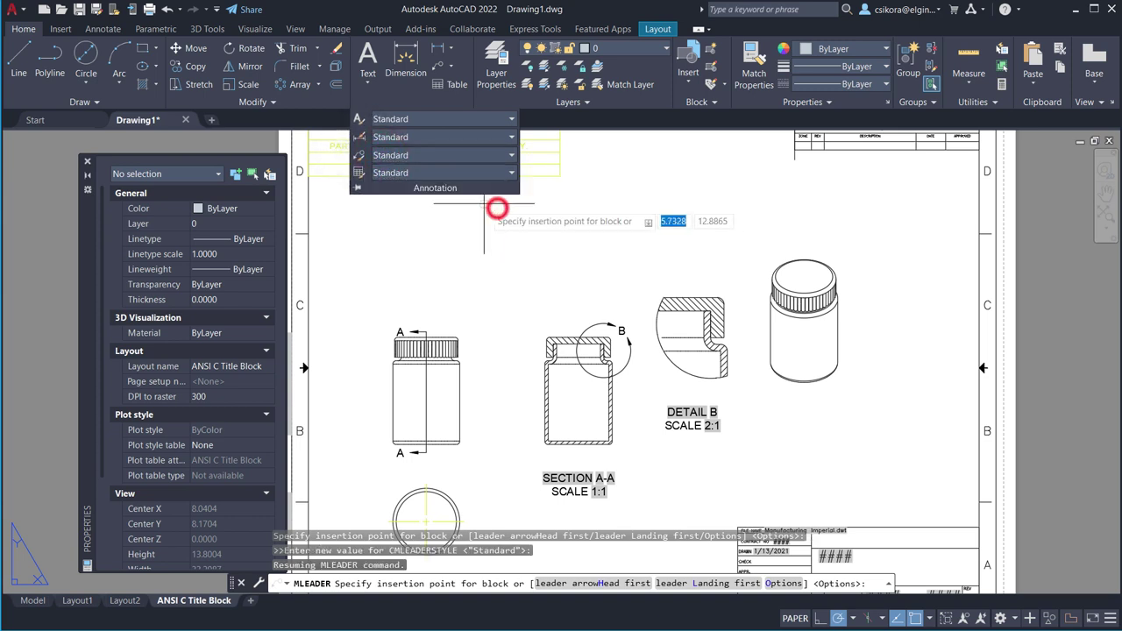
Set the Standard multileader style's content to Block with a Circle source block, and make that style current.
click(414, 156)
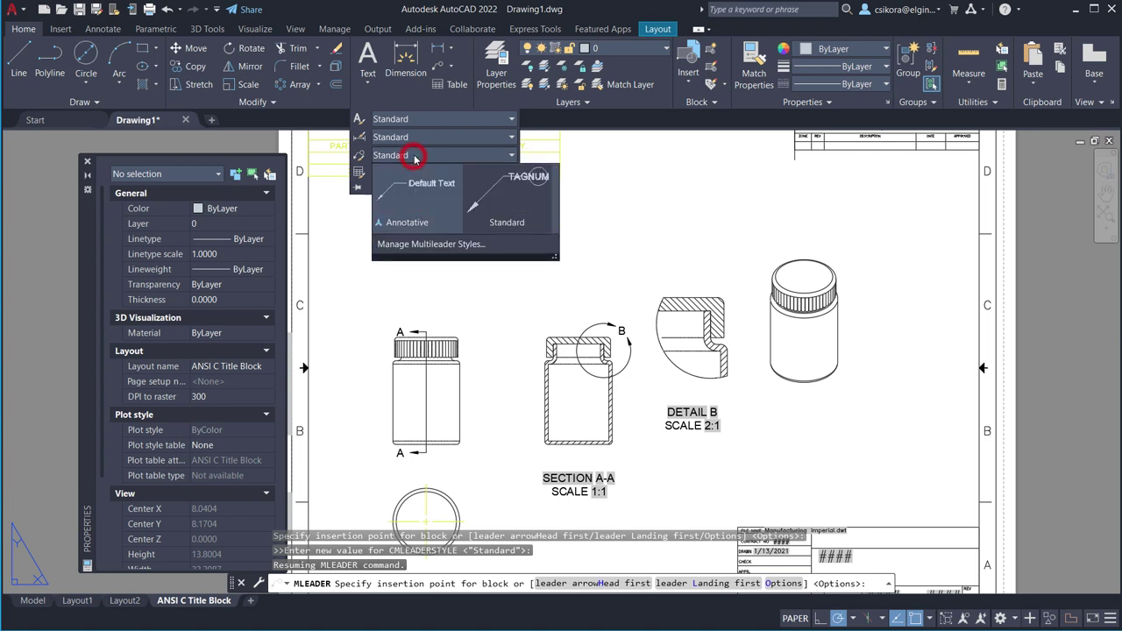
click(445, 245)
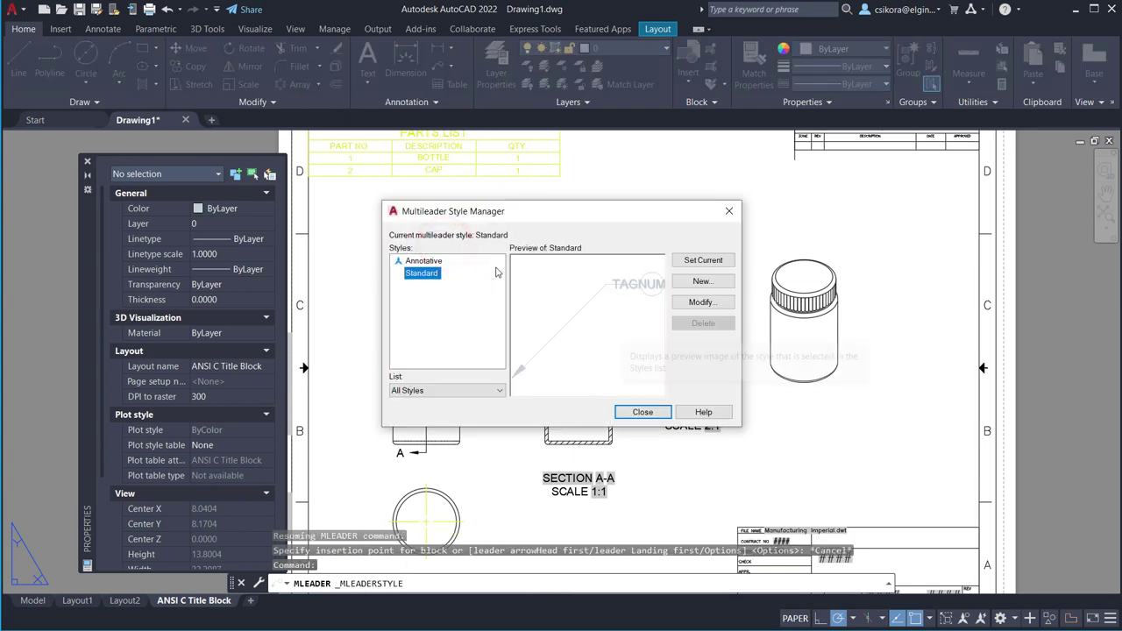
click(692, 301)
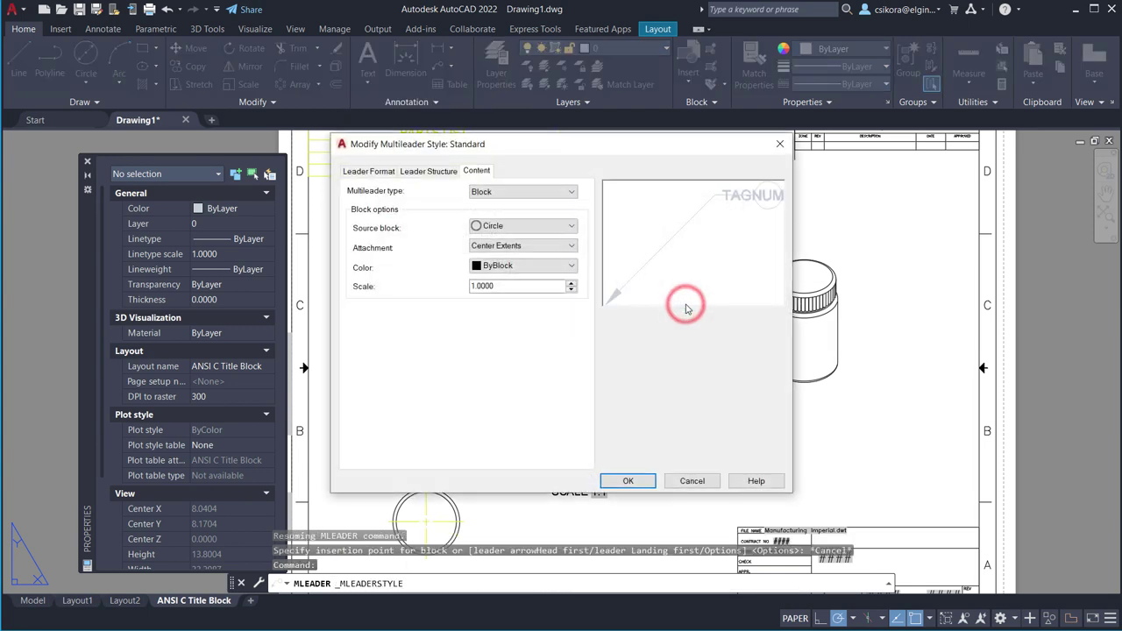
click(489, 191)
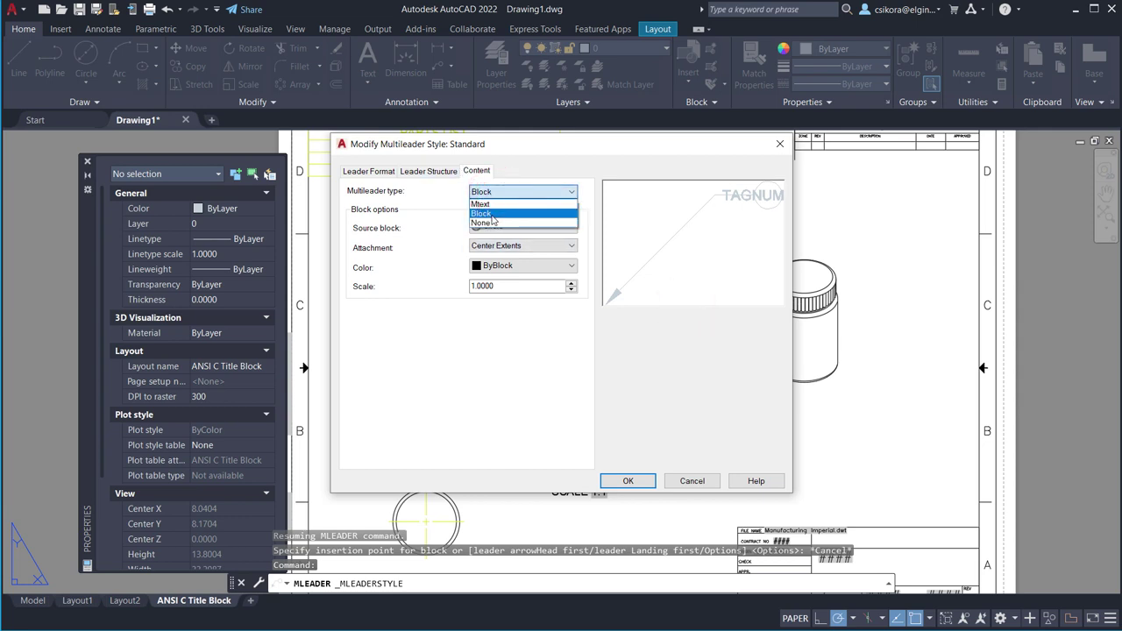
click(492, 216)
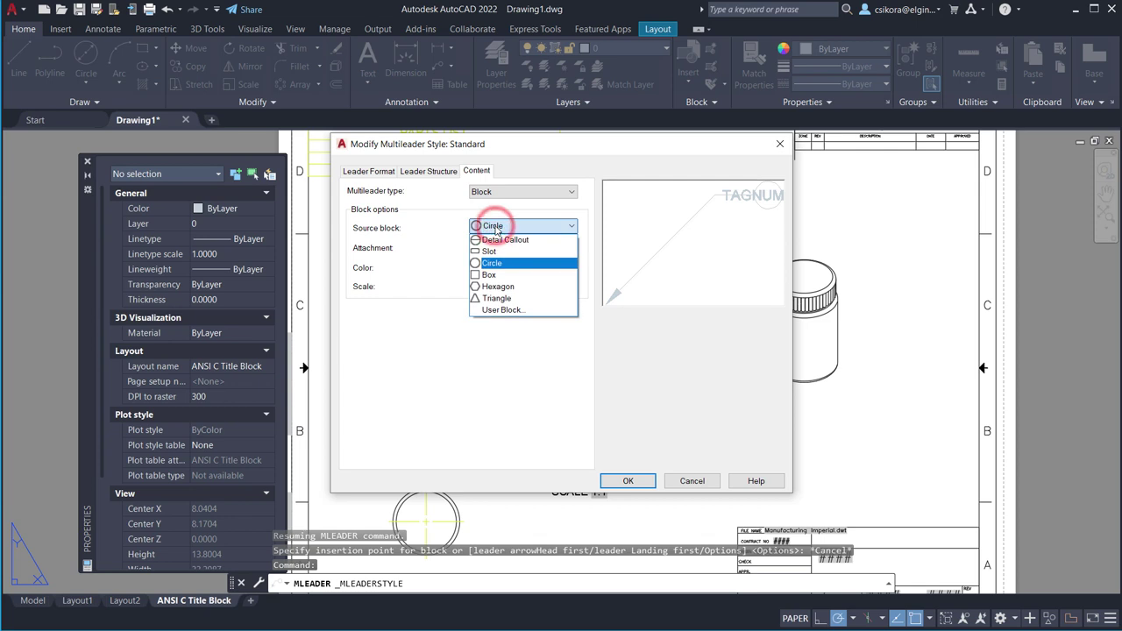
click(494, 225)
click(626, 480)
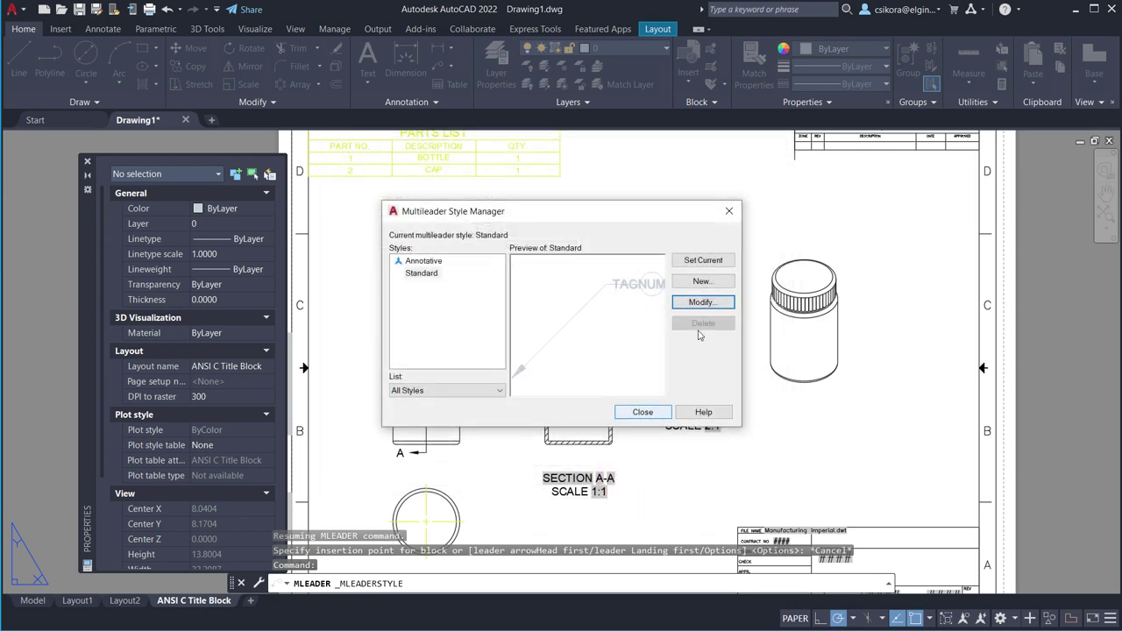
click(703, 261)
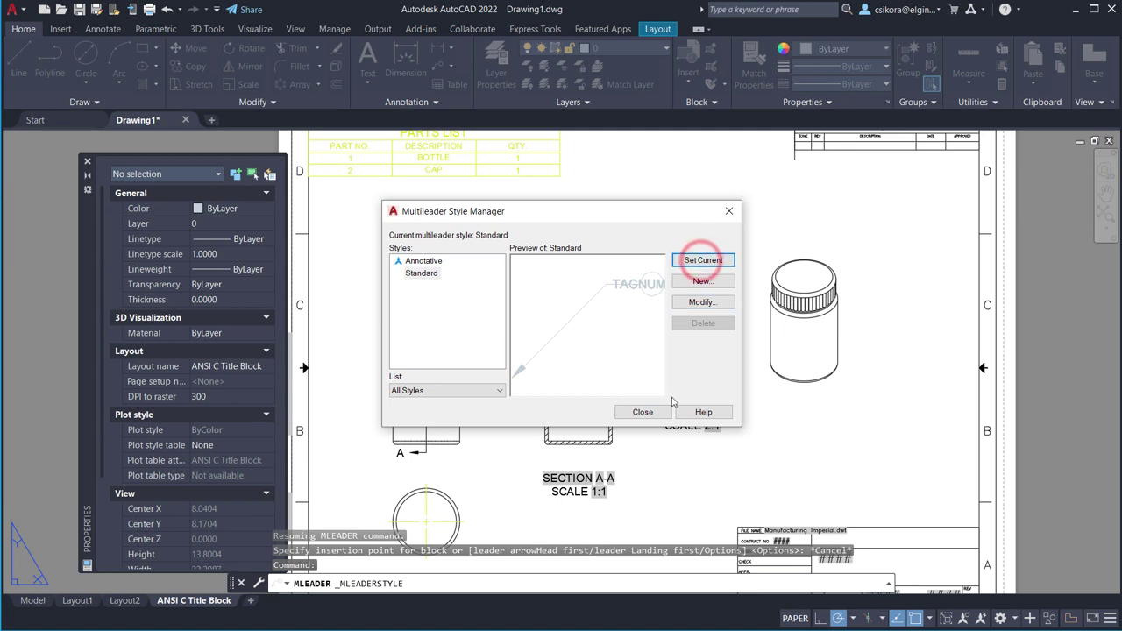
click(643, 411)
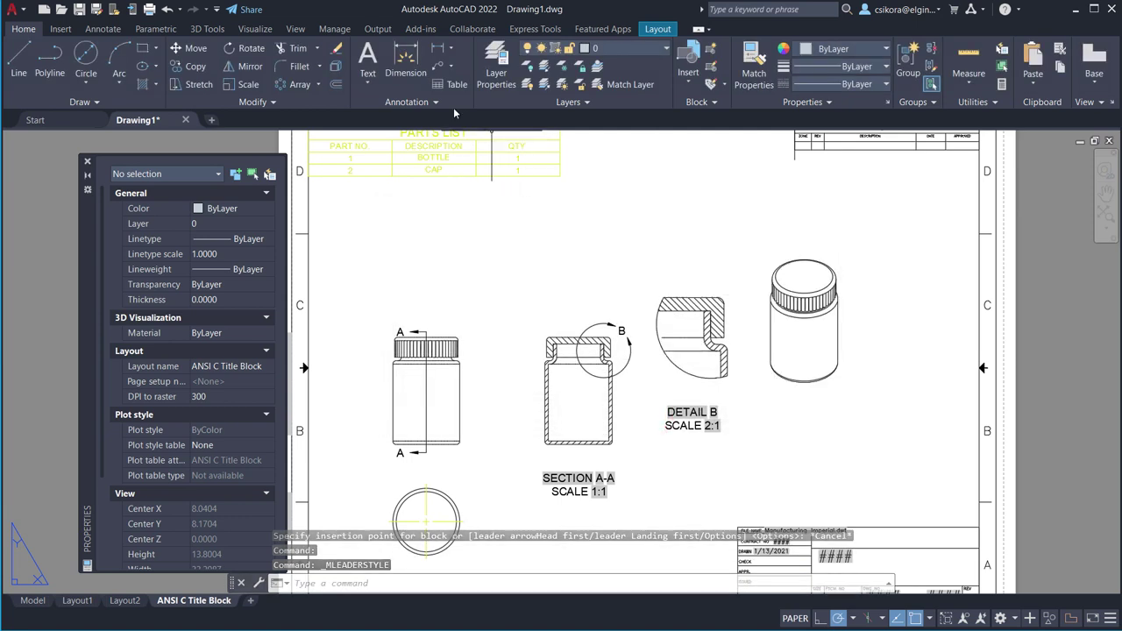
Add a landing-first circle leader with tag number 2, pointing to the cap's upper edge in the isometric view.
click(437, 65)
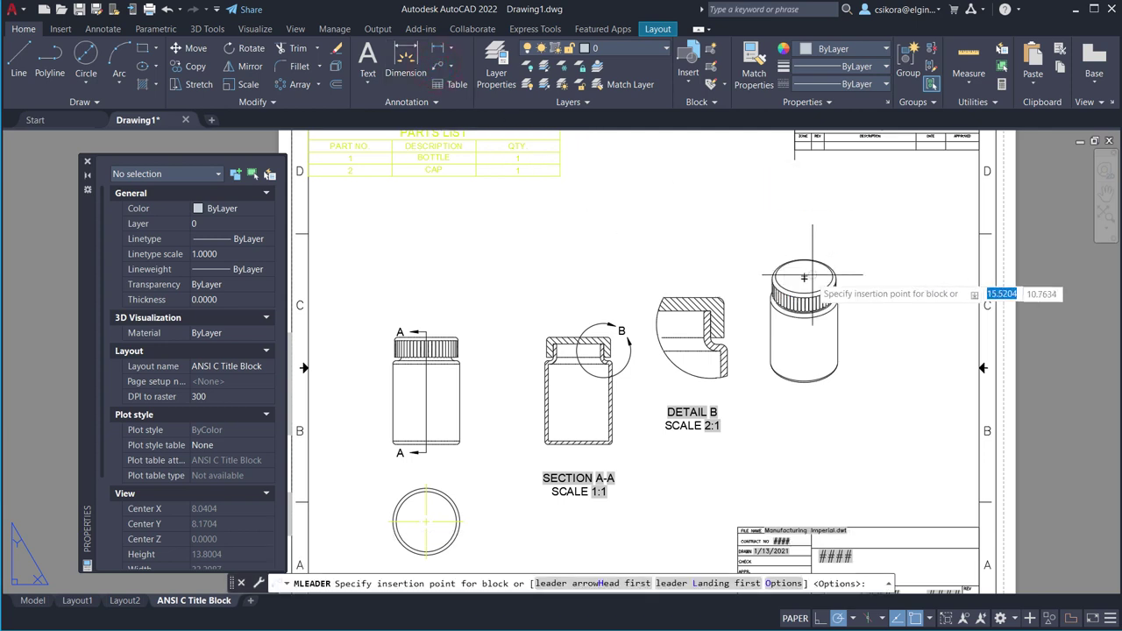
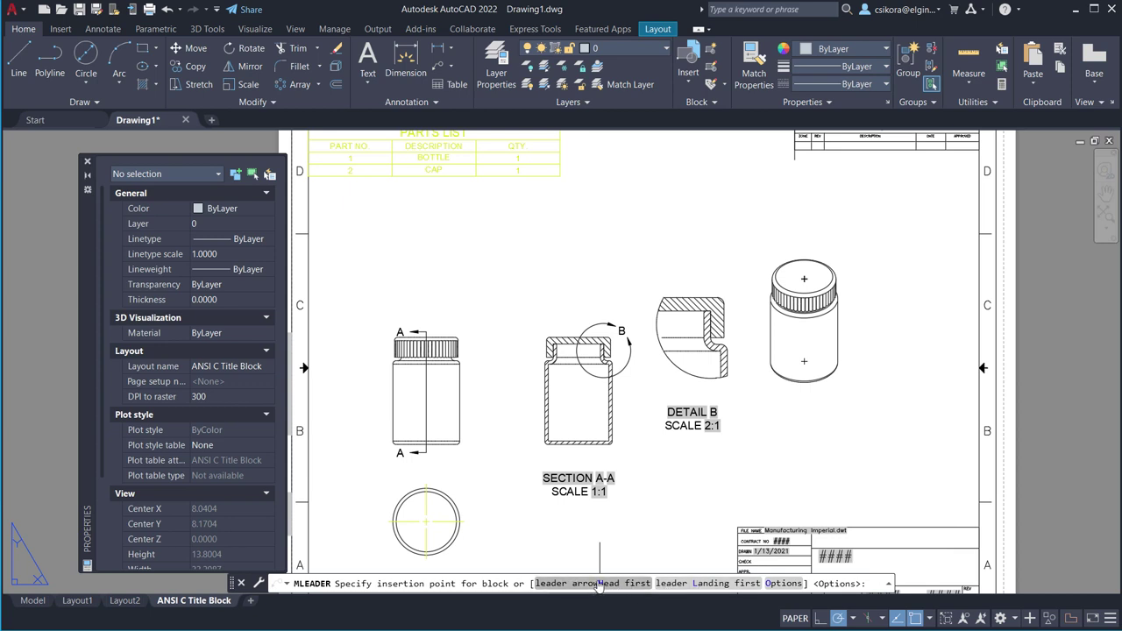
click(697, 583)
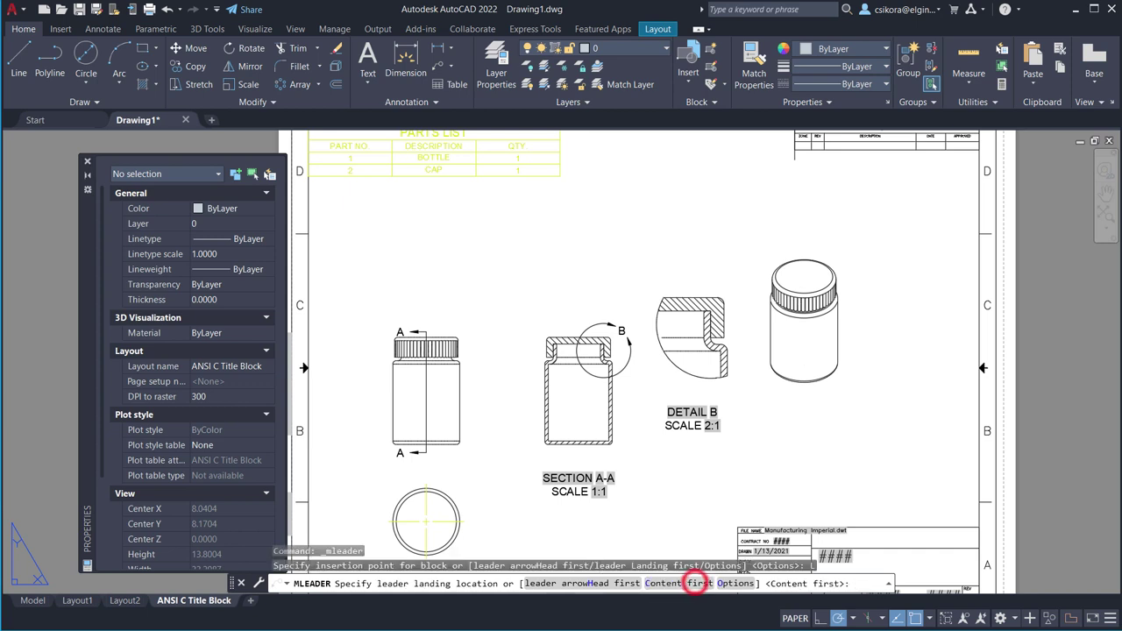
click(857, 226)
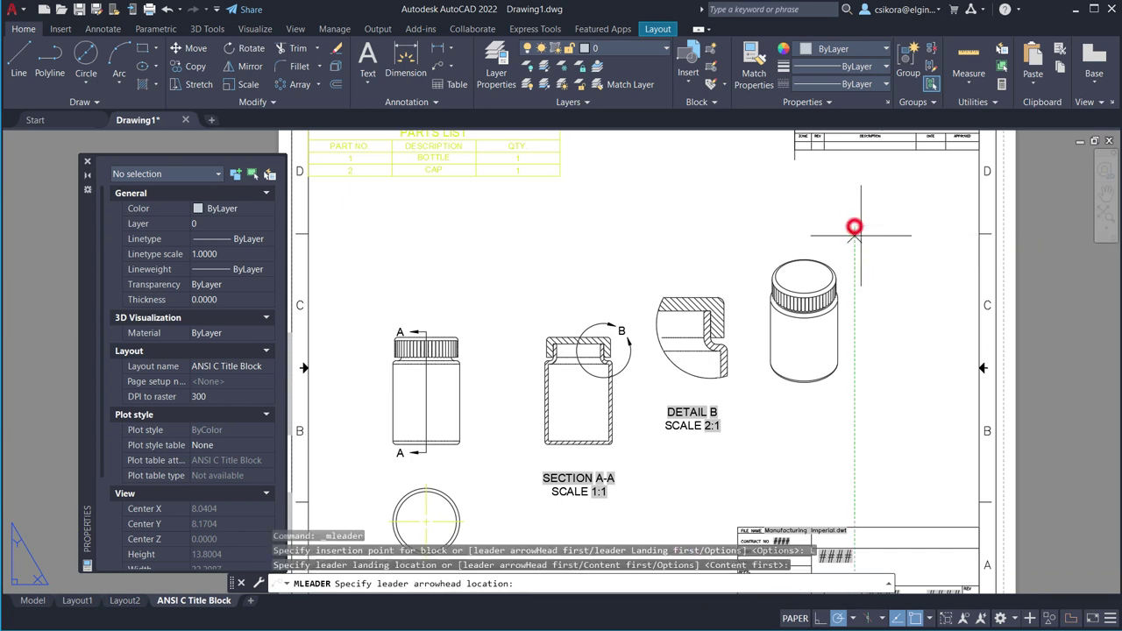
click(821, 263)
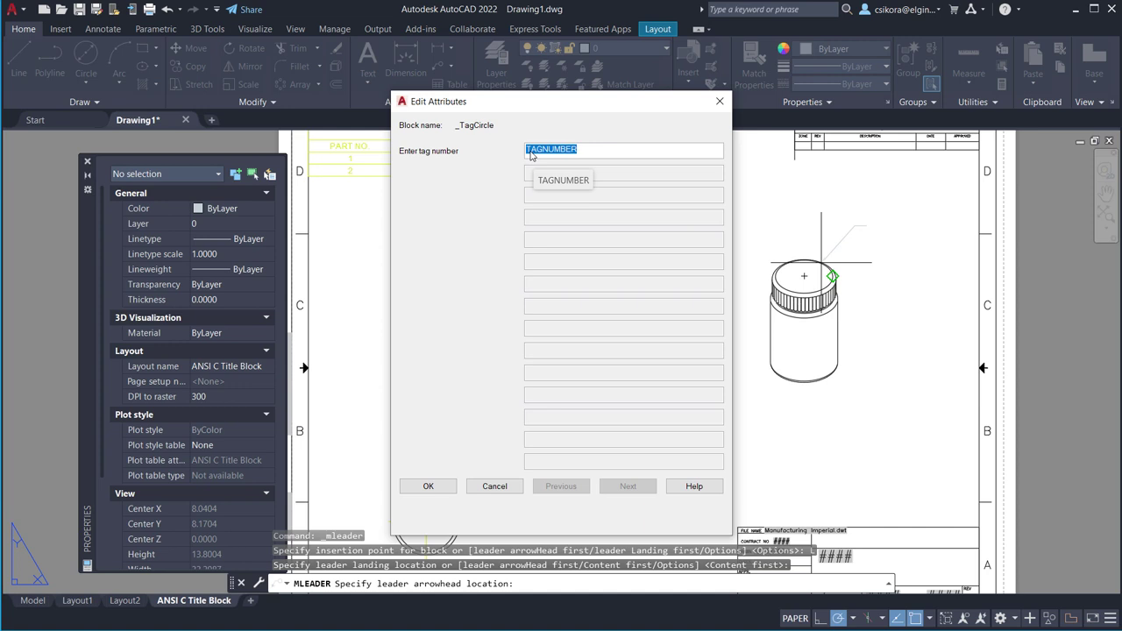
text(2)
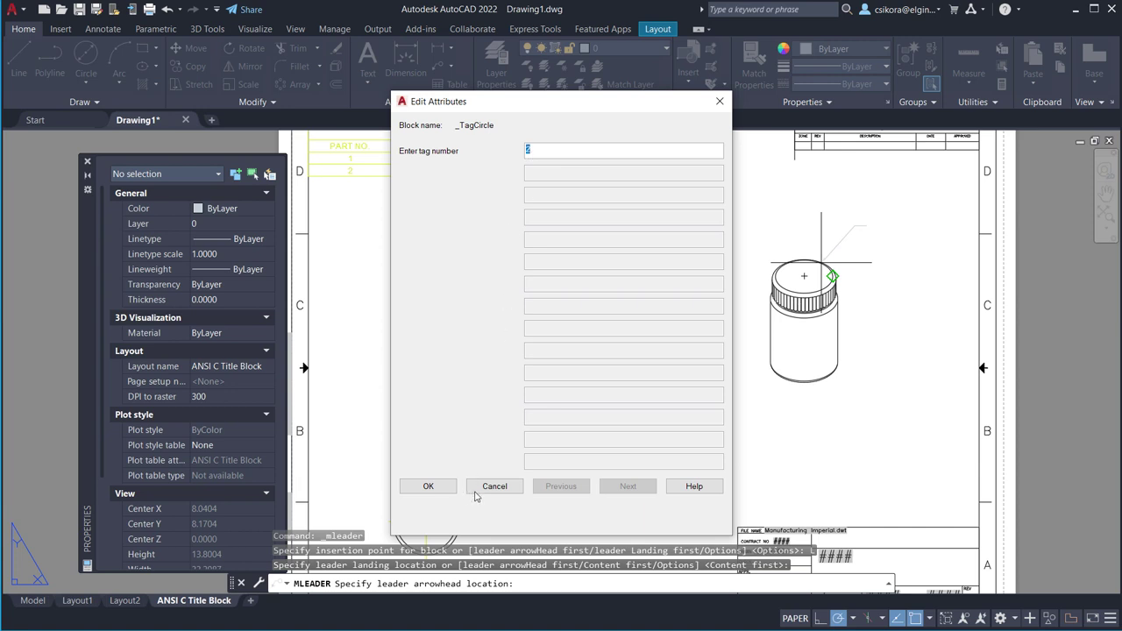
click(430, 485)
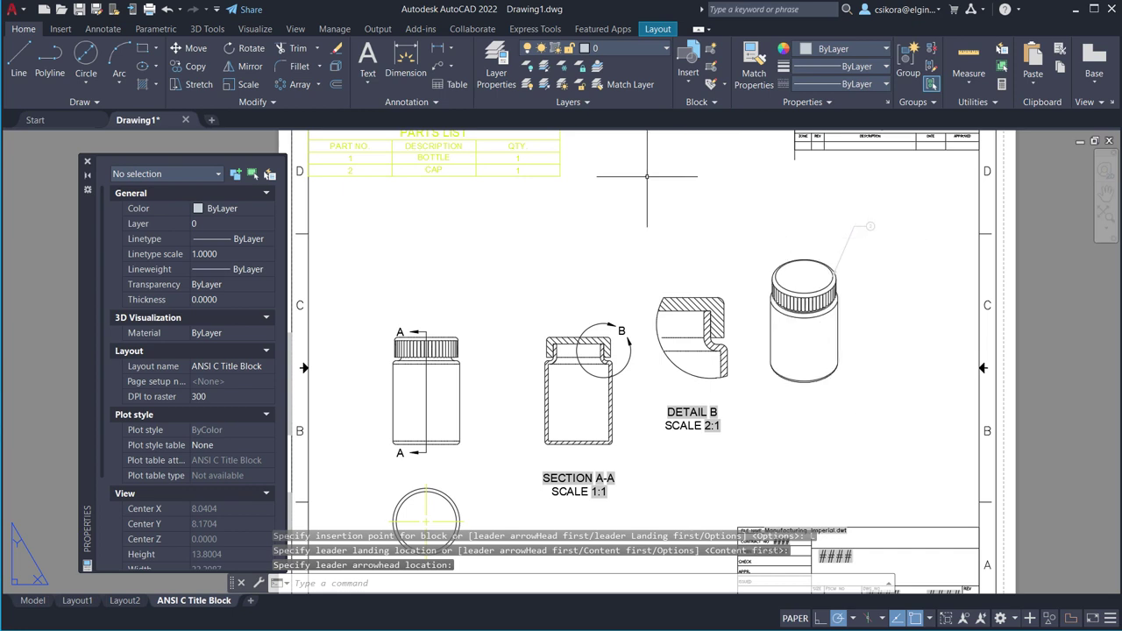
click(440, 69)
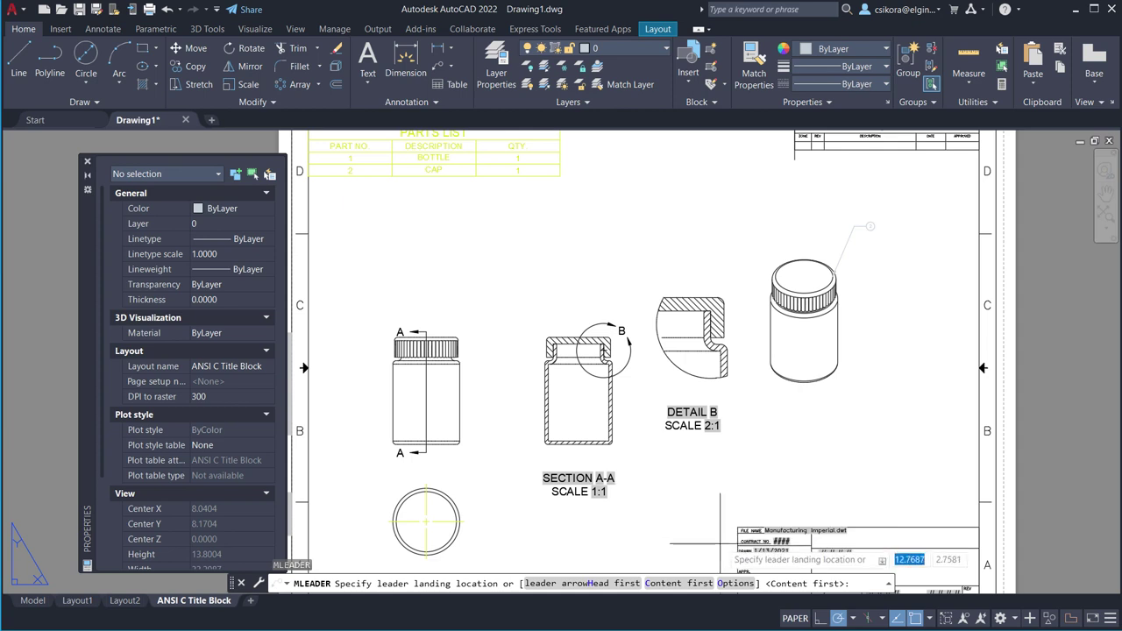
click(833, 372)
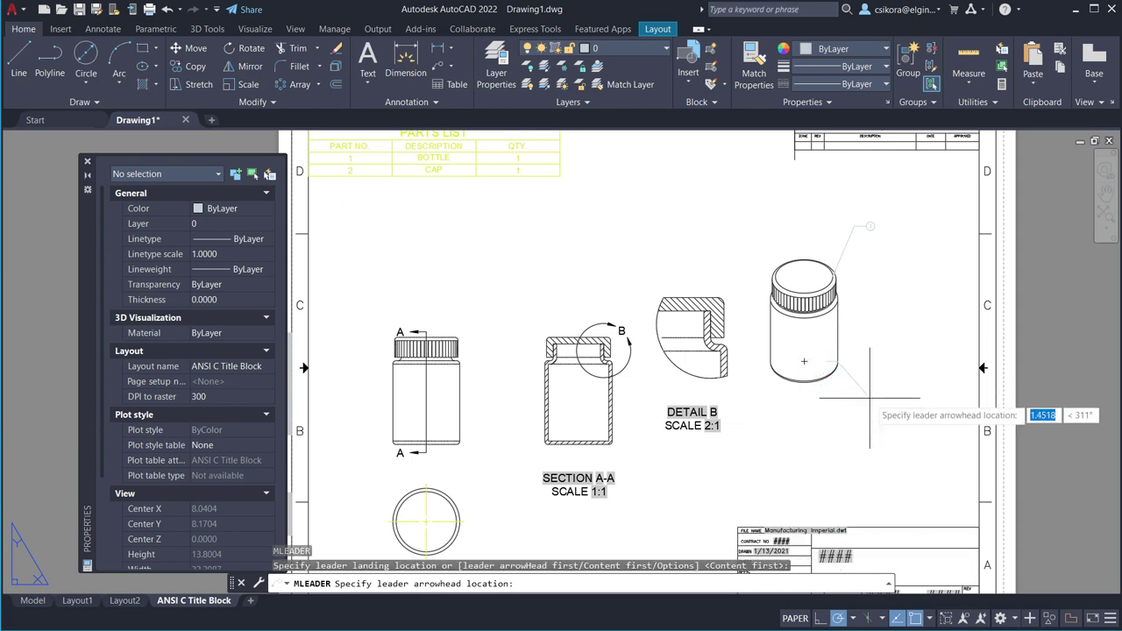
key(Escape)
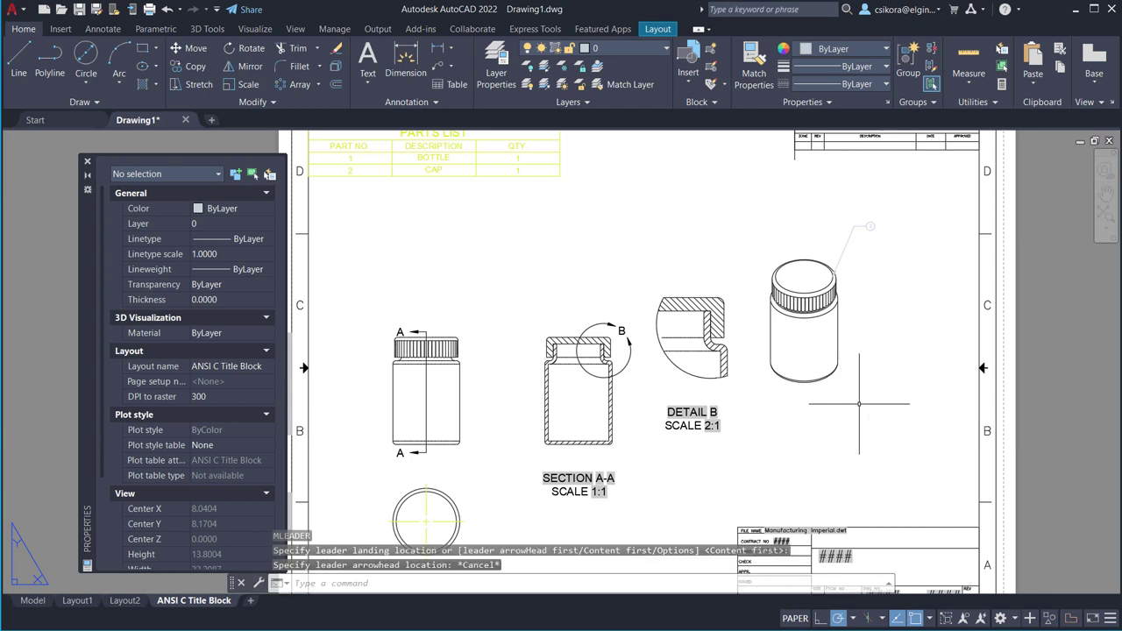
Add a content-first circle leader with tag number 1, pointing to the bottle's lower edge in the isometric view.
key(Return)
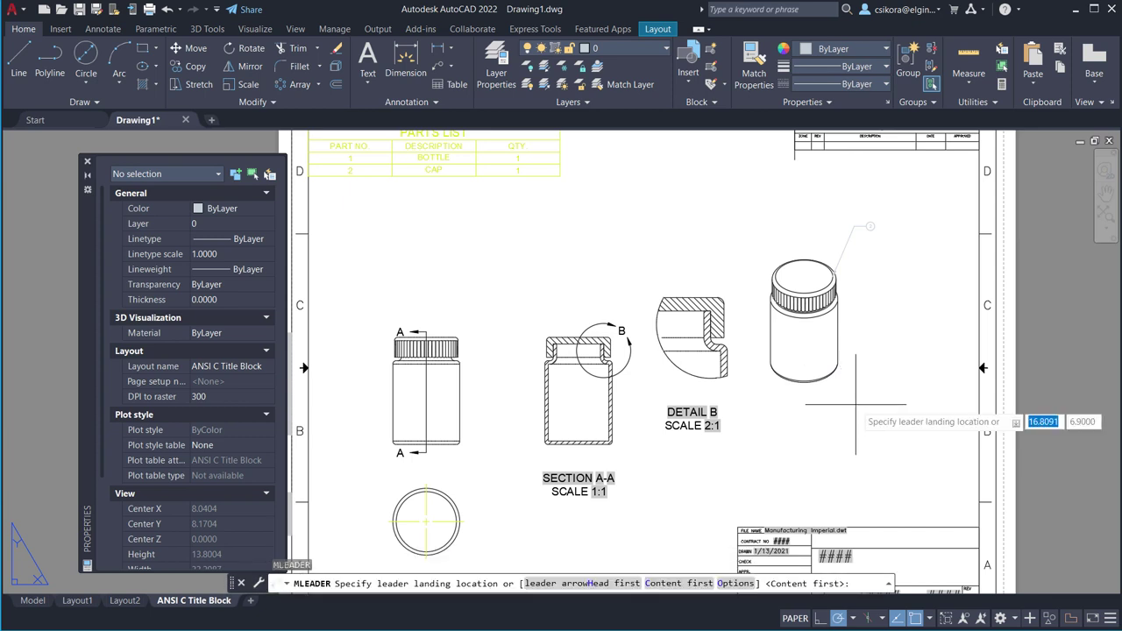
click(659, 583)
click(870, 392)
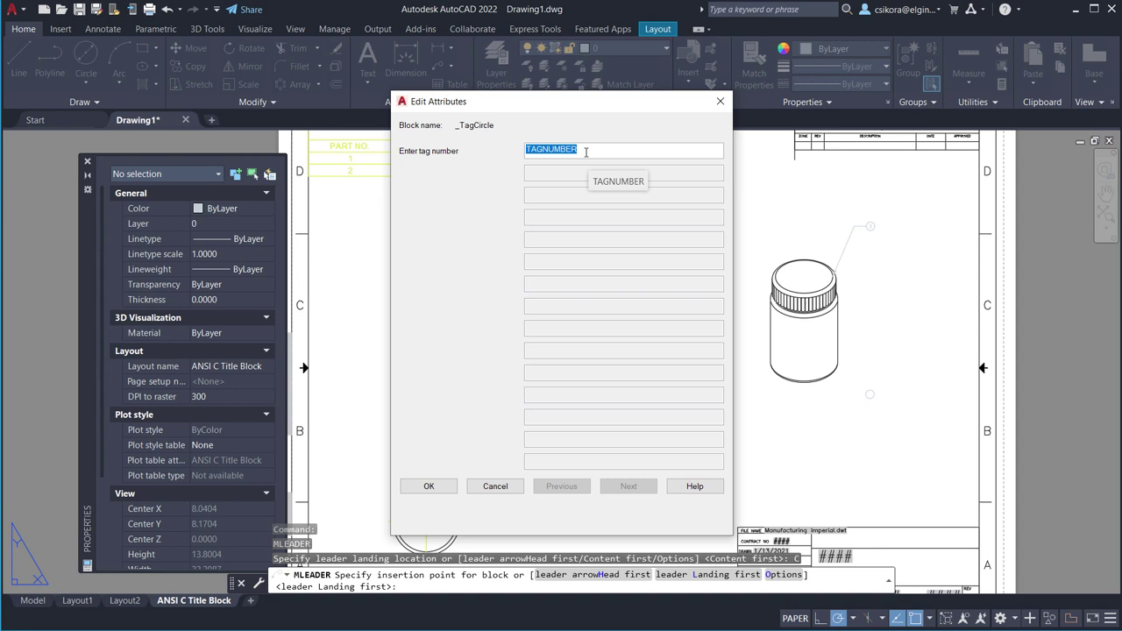
text(1)
click(454, 485)
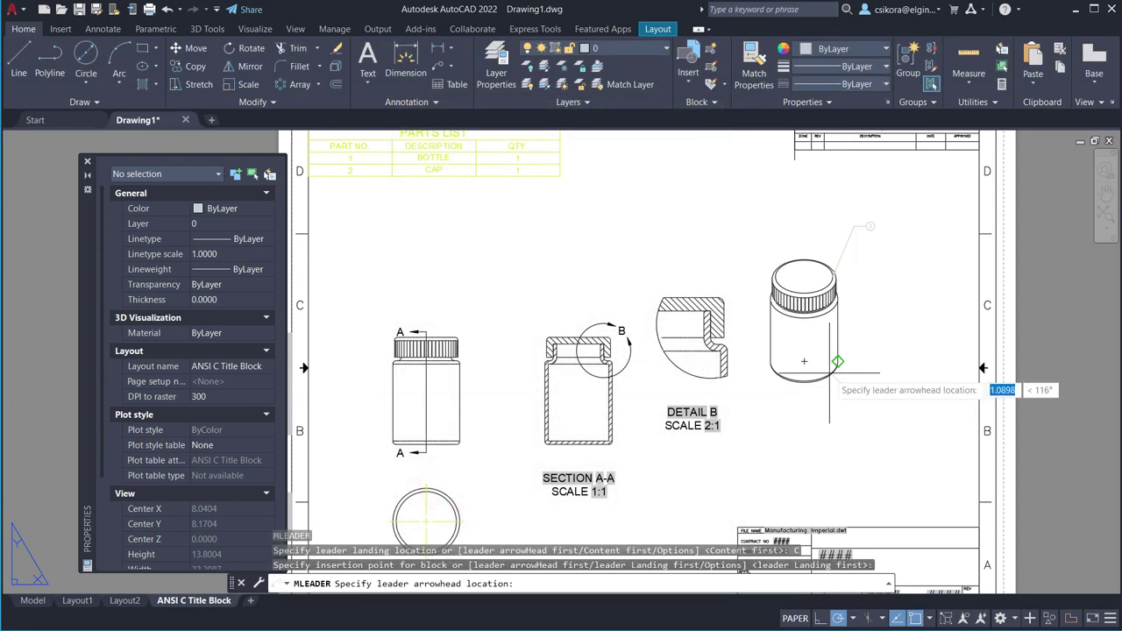
click(829, 371)
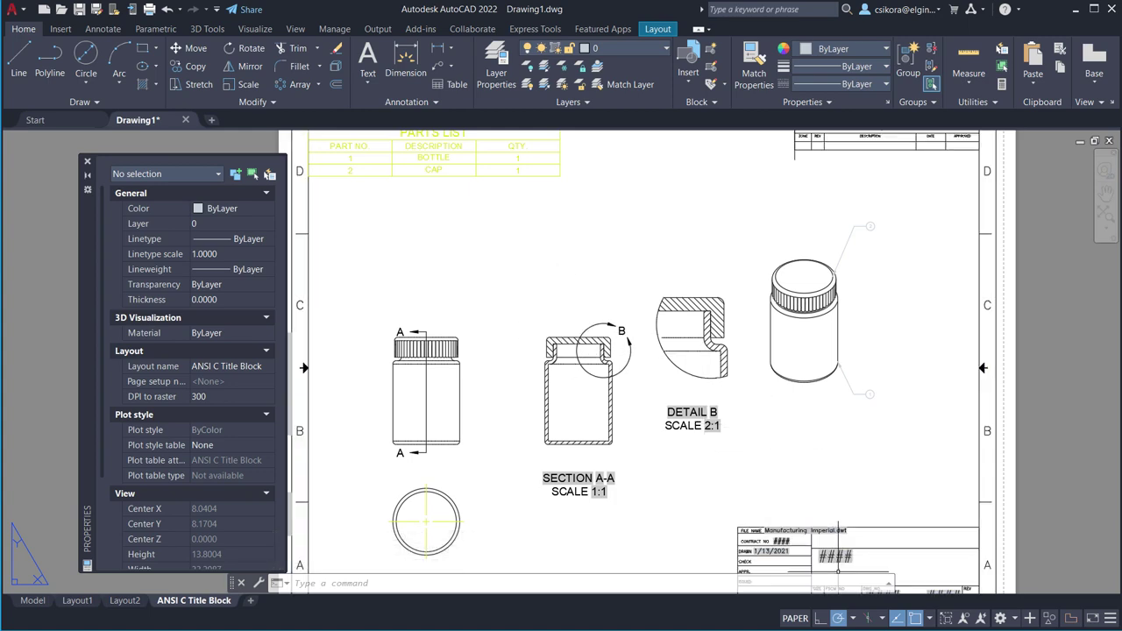
Set the title block's sheet name attribute to MIDTERM 118.
scroll(838, 570, up, 6)
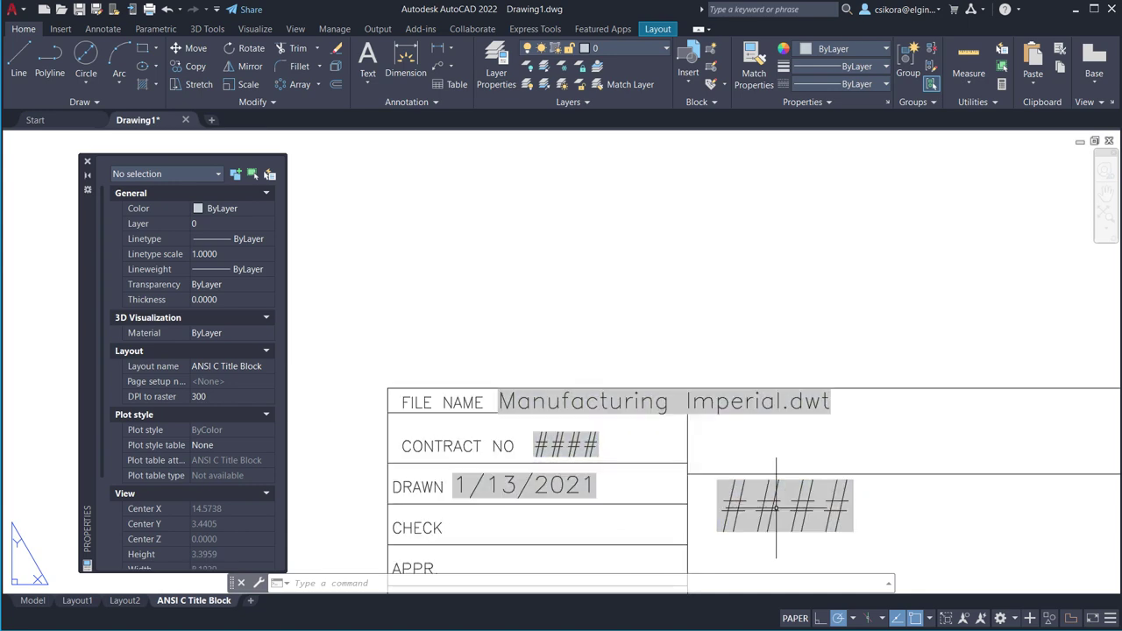
double_click(764, 504)
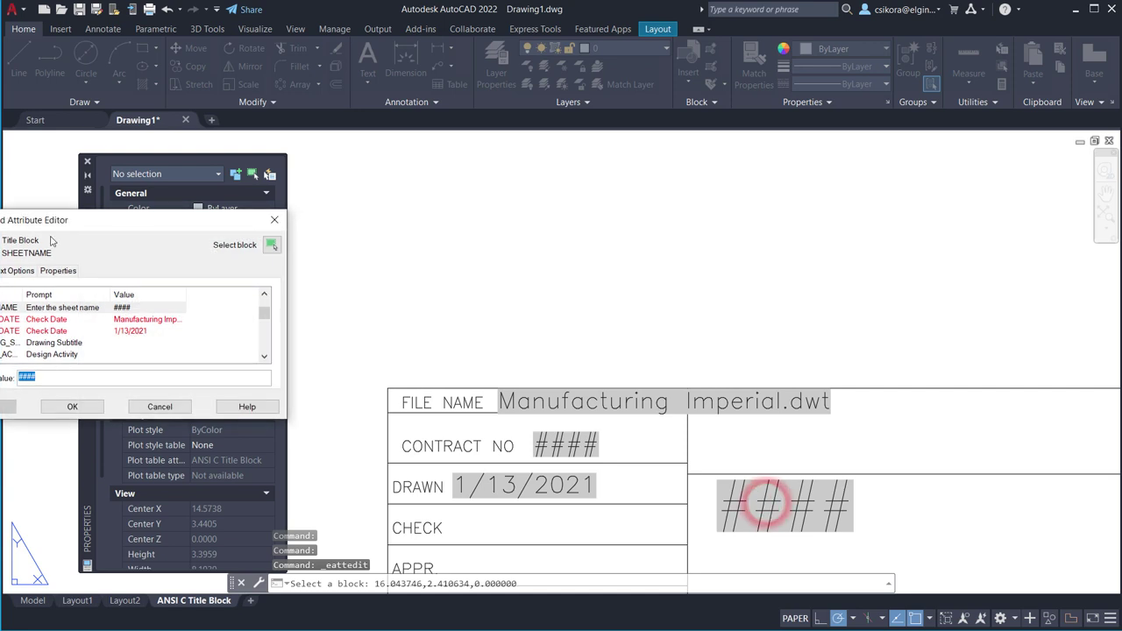
mouse_move(70, 220)
mouse_down()
mouse_move(518, 251)
mouse_move(547, 263)
mouse_up()
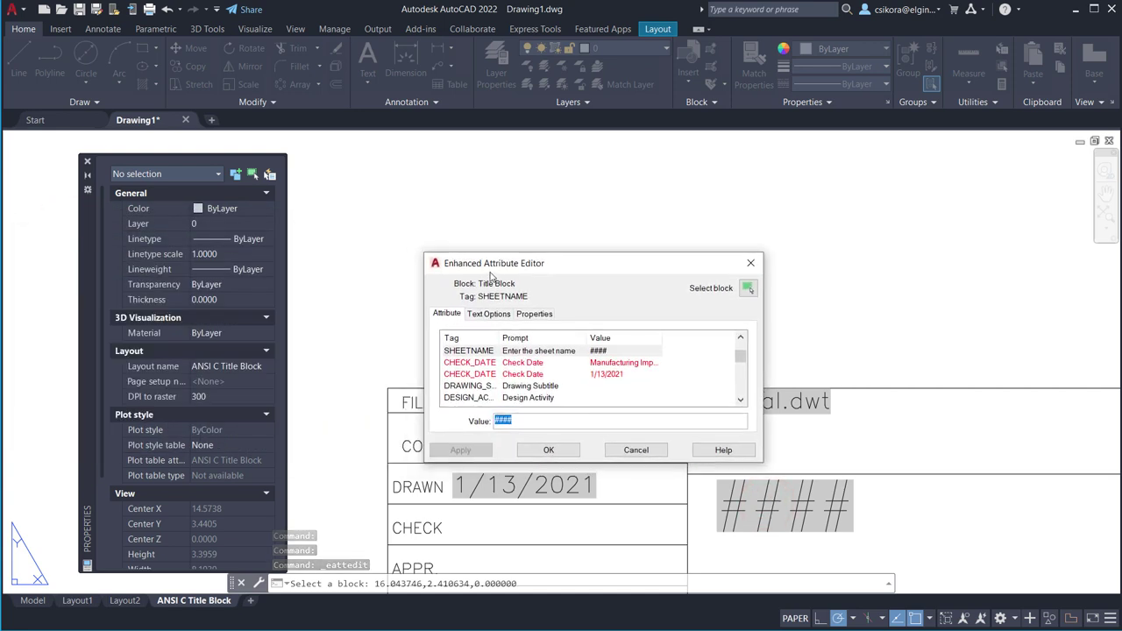
click(599, 355)
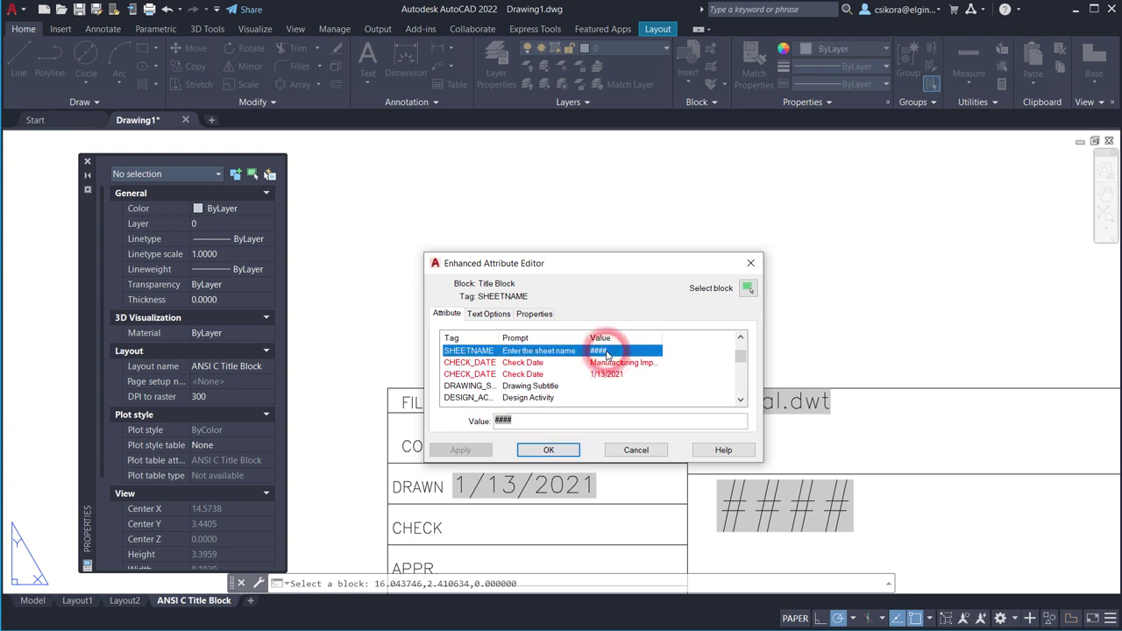
double_click(517, 421)
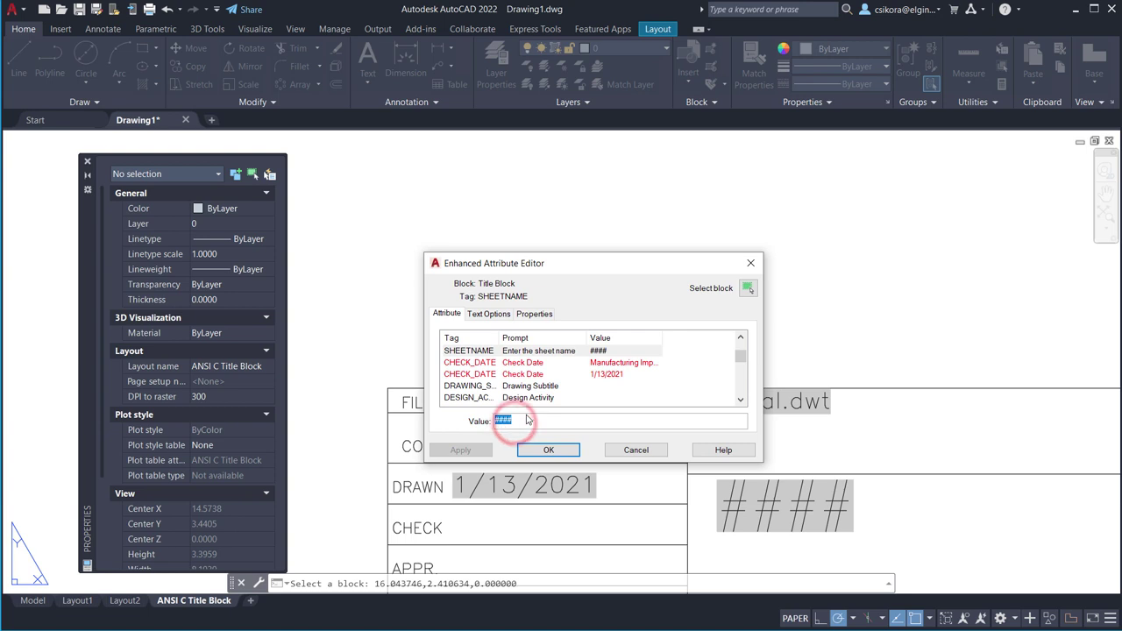
text(MIDTERM 118)
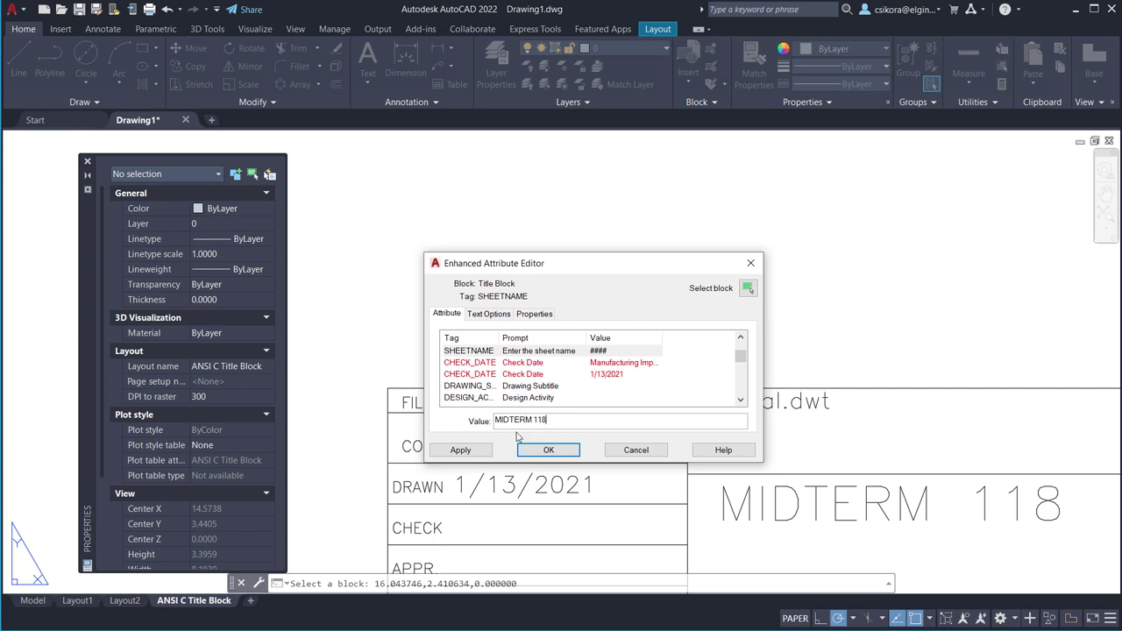
click(480, 453)
click(547, 450)
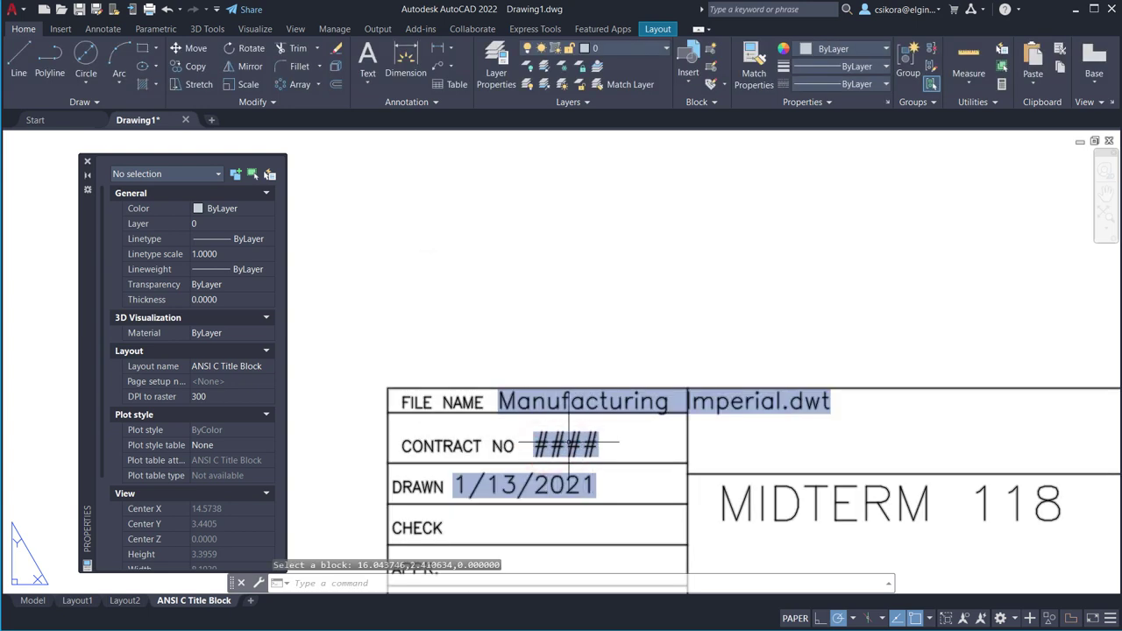
Clear the placeholder value of the title block's contract number attribute.
click(571, 447)
click(572, 447)
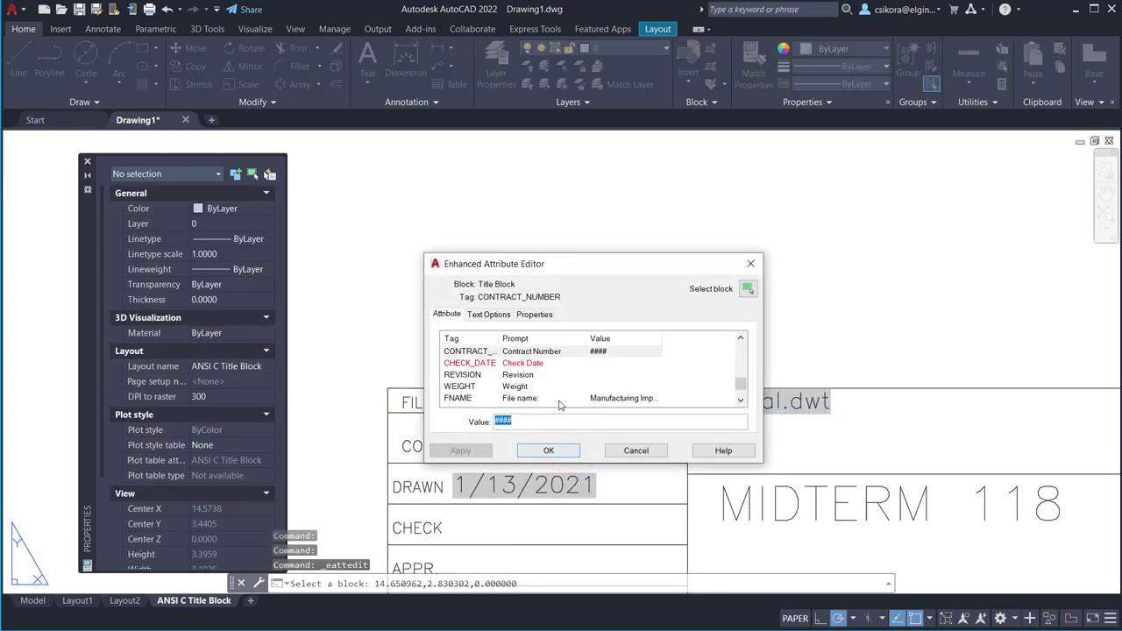
click(605, 352)
click(516, 422)
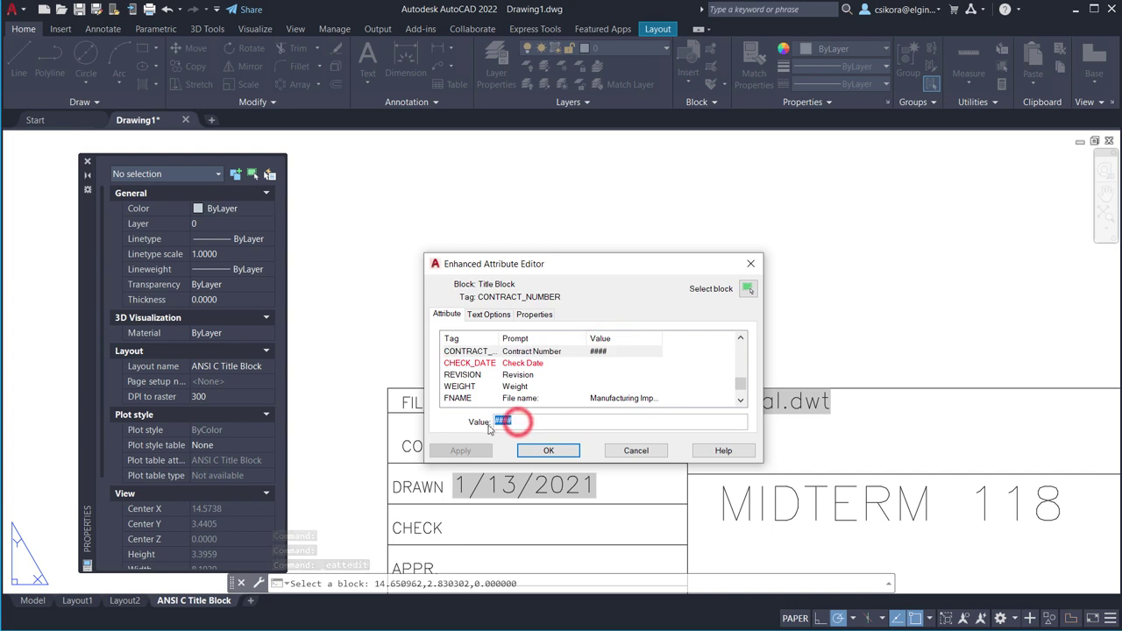
key(BackSpace)
scroll(596, 347, down, 1)
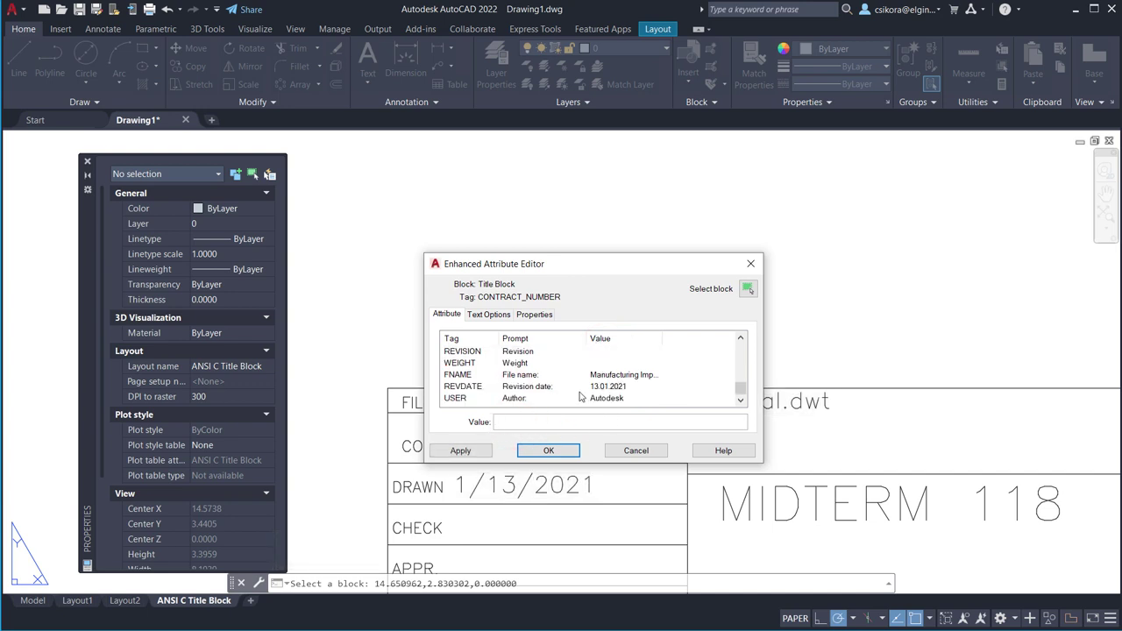
click(464, 454)
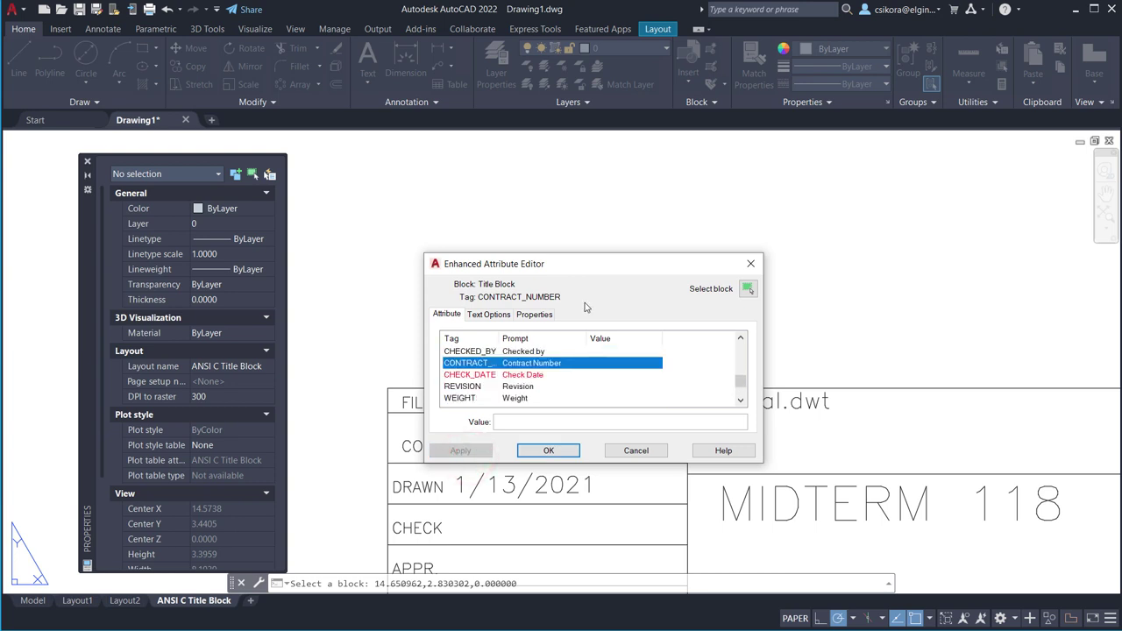
Replace the value of the title block's FNAME attribute with the author's full name.
drag(570, 263, 535, 158)
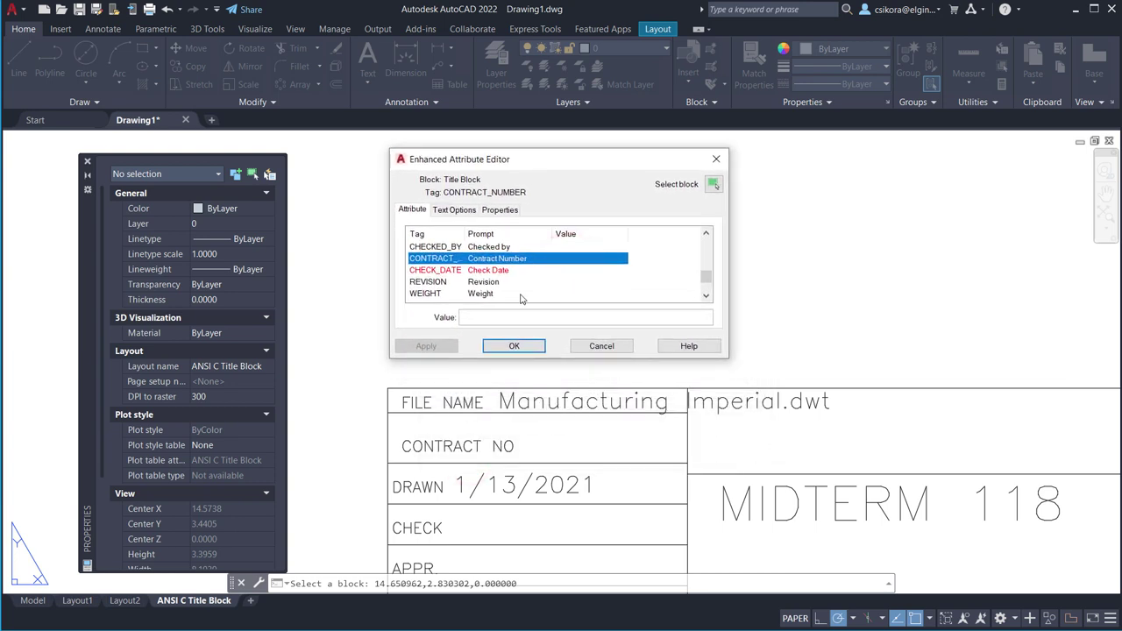
scroll(532, 294, down, 1)
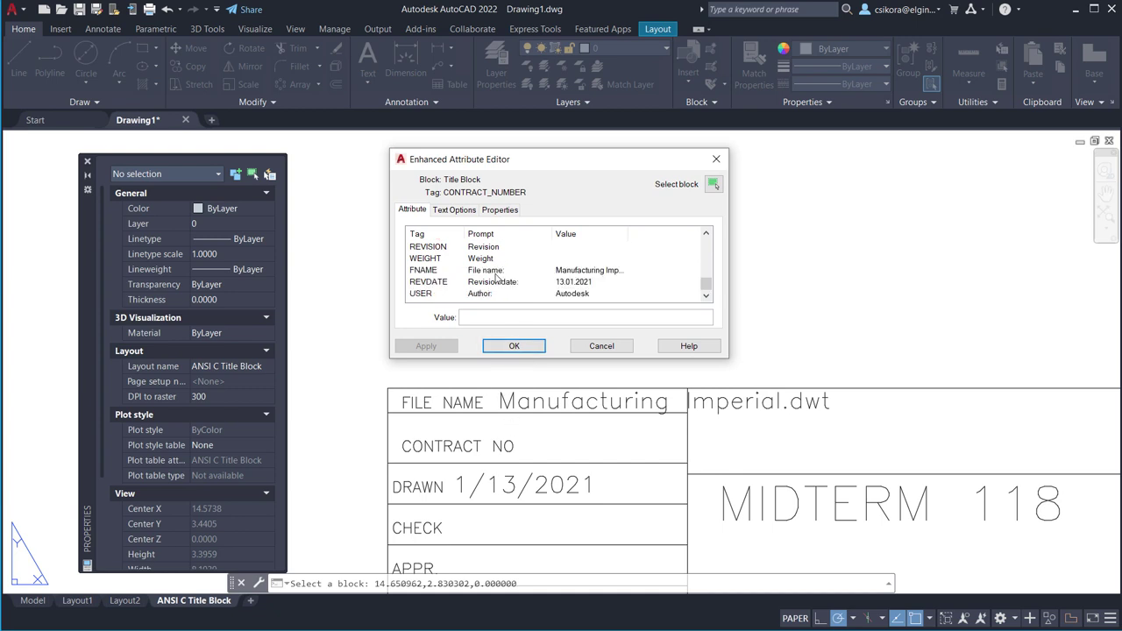
click(579, 274)
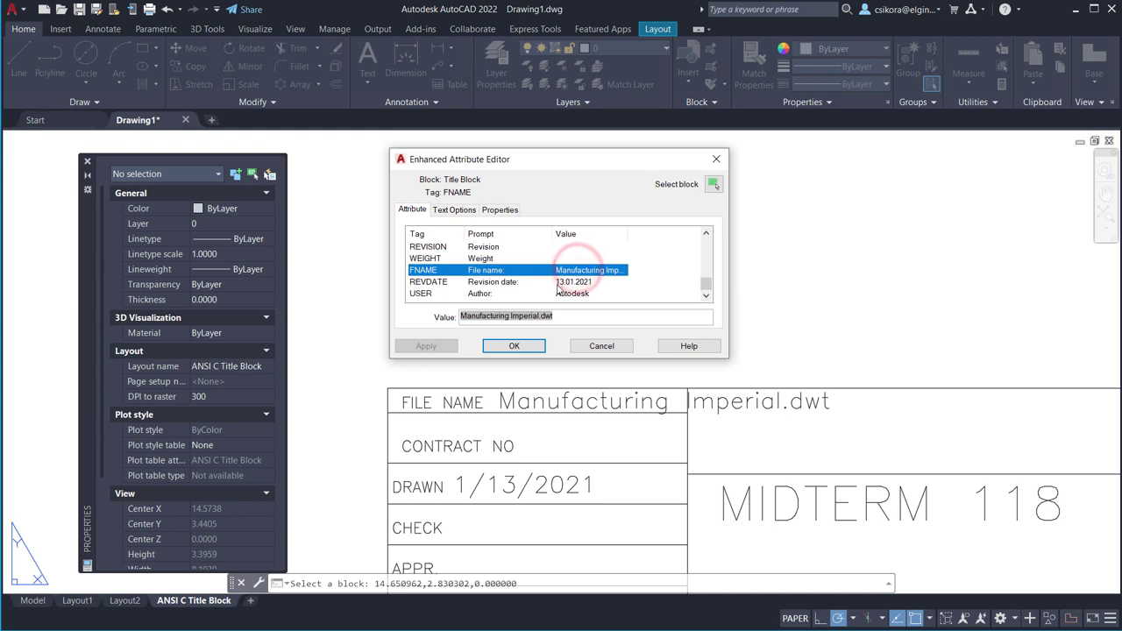
drag(555, 317, 459, 320)
text(CHRIS SIKORA)
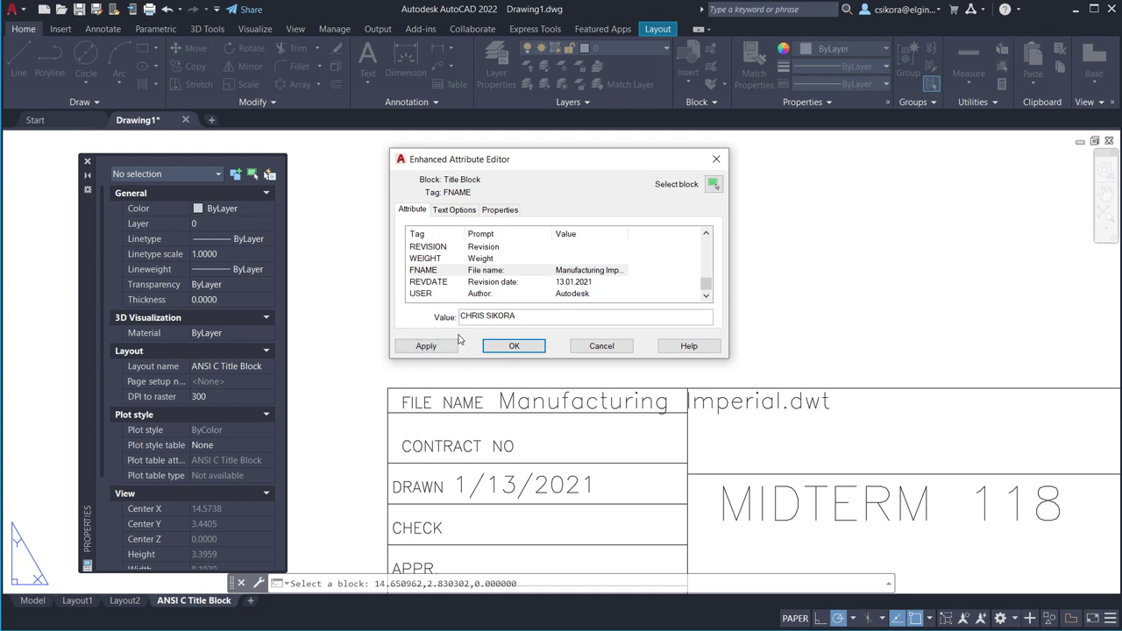
click(436, 348)
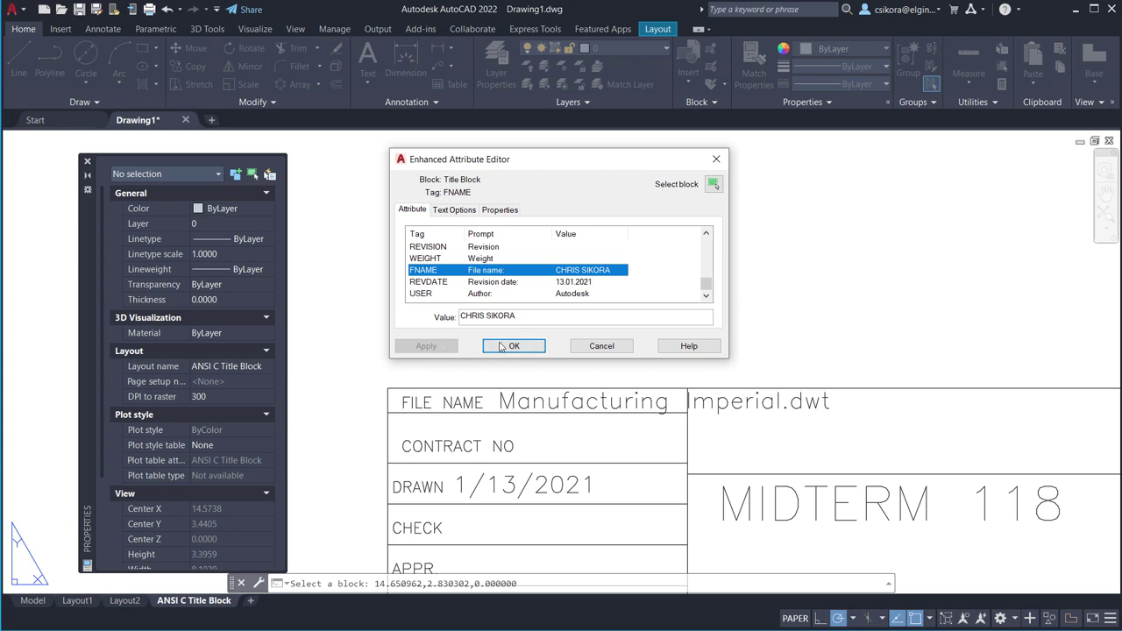
Clear the placeholder values of the SHEET and SHEETNUMBER attributes and accept the title block edits.
scroll(586, 283, up, 6)
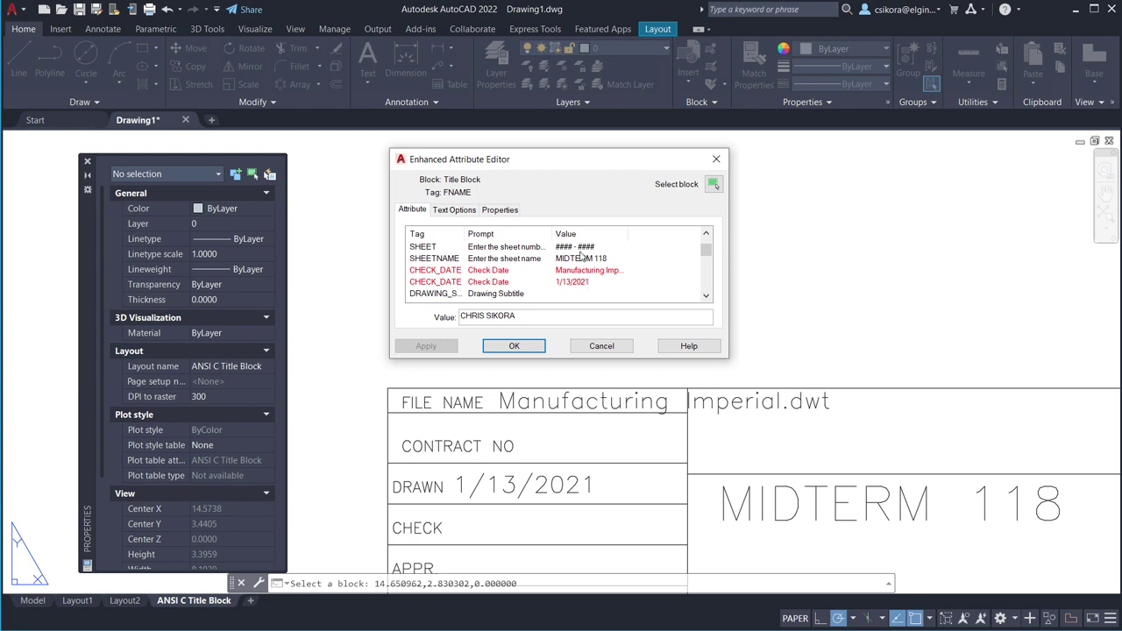
click(577, 248)
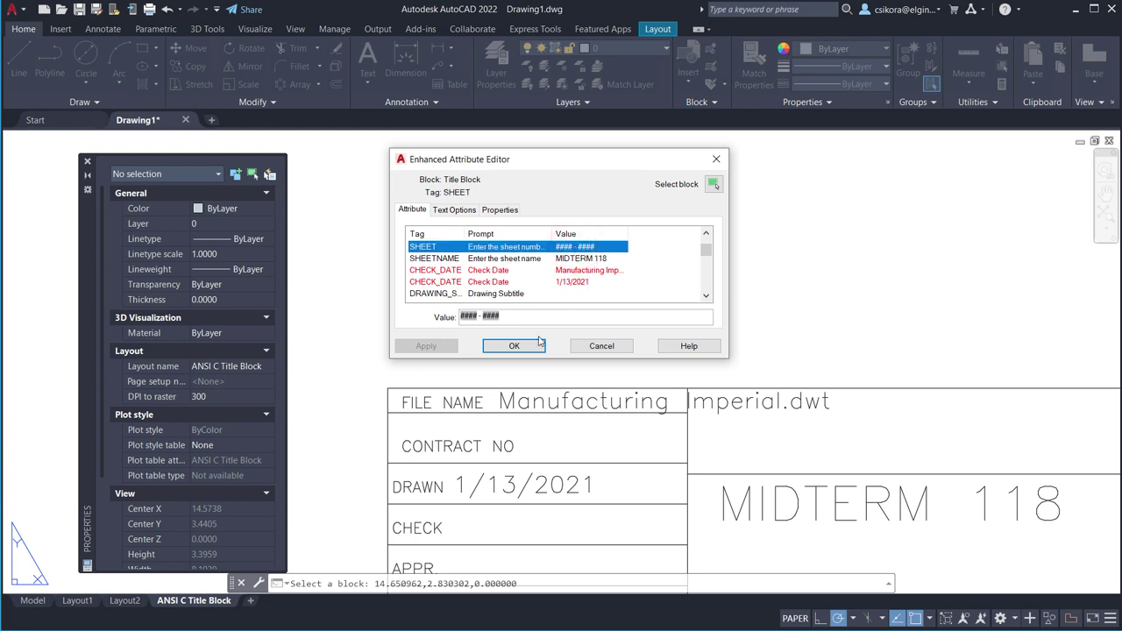
double_click(499, 316)
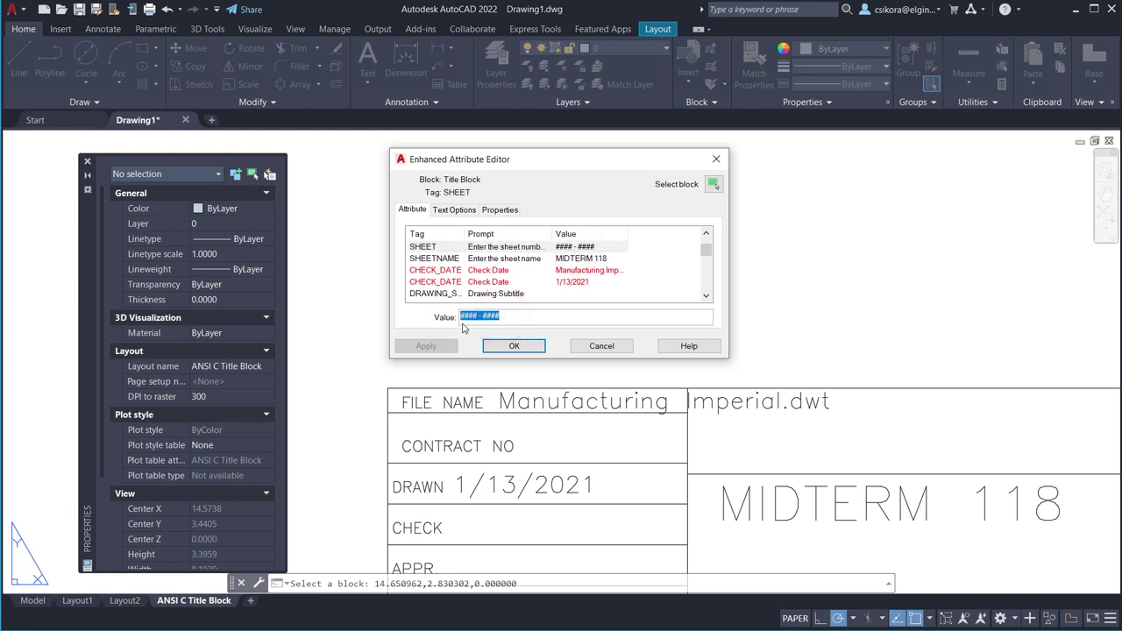
click(444, 346)
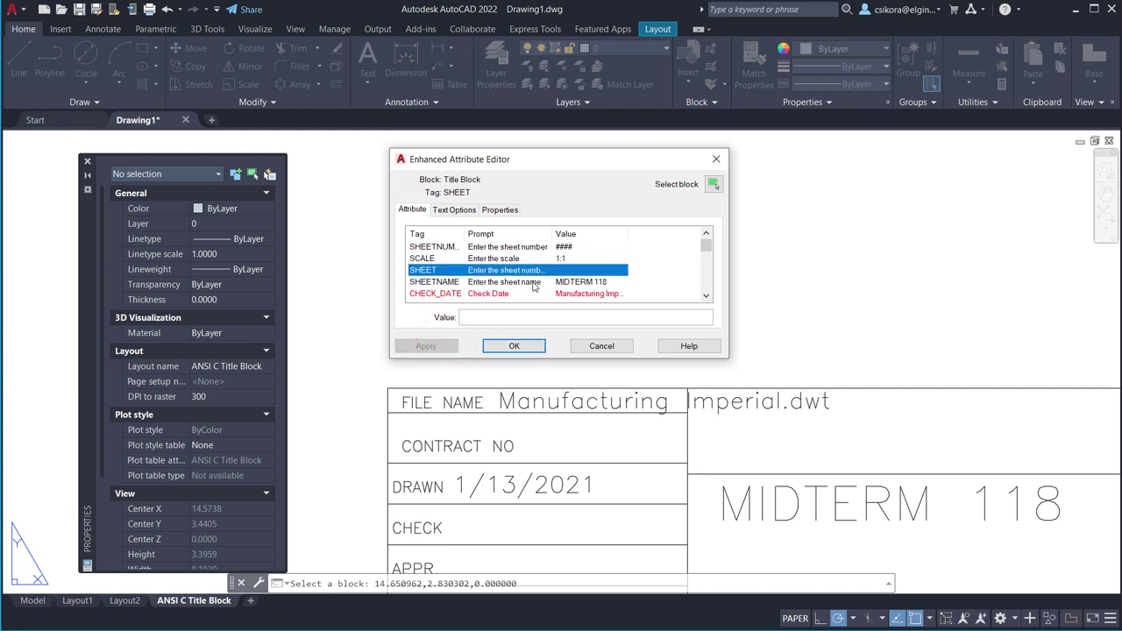
click(565, 248)
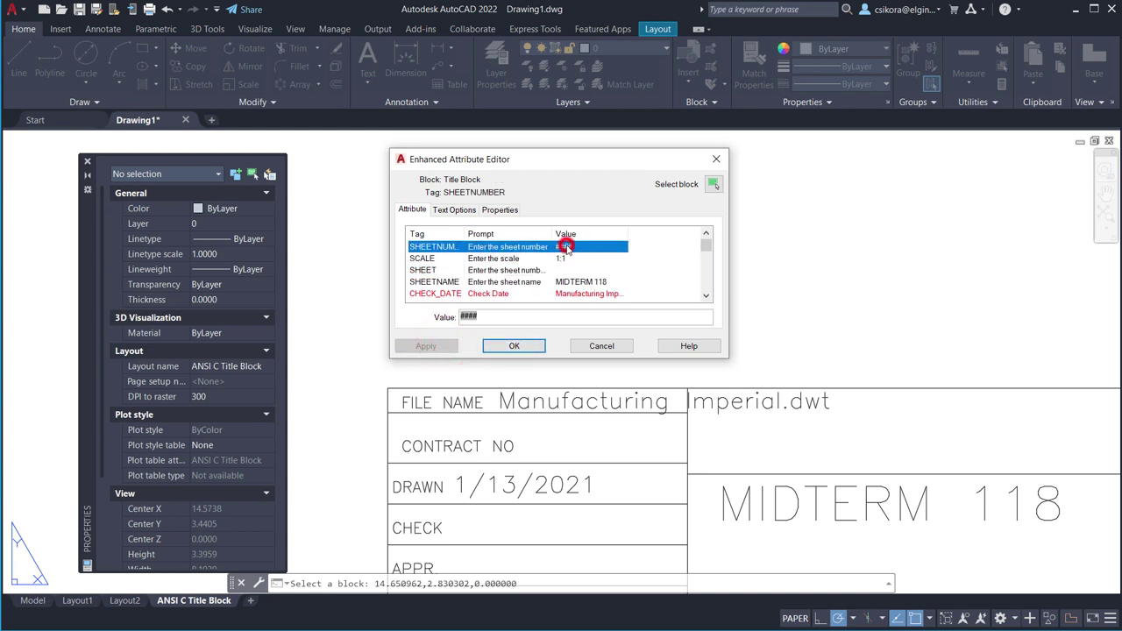
double_click(481, 318)
key(BackSpace)
click(514, 345)
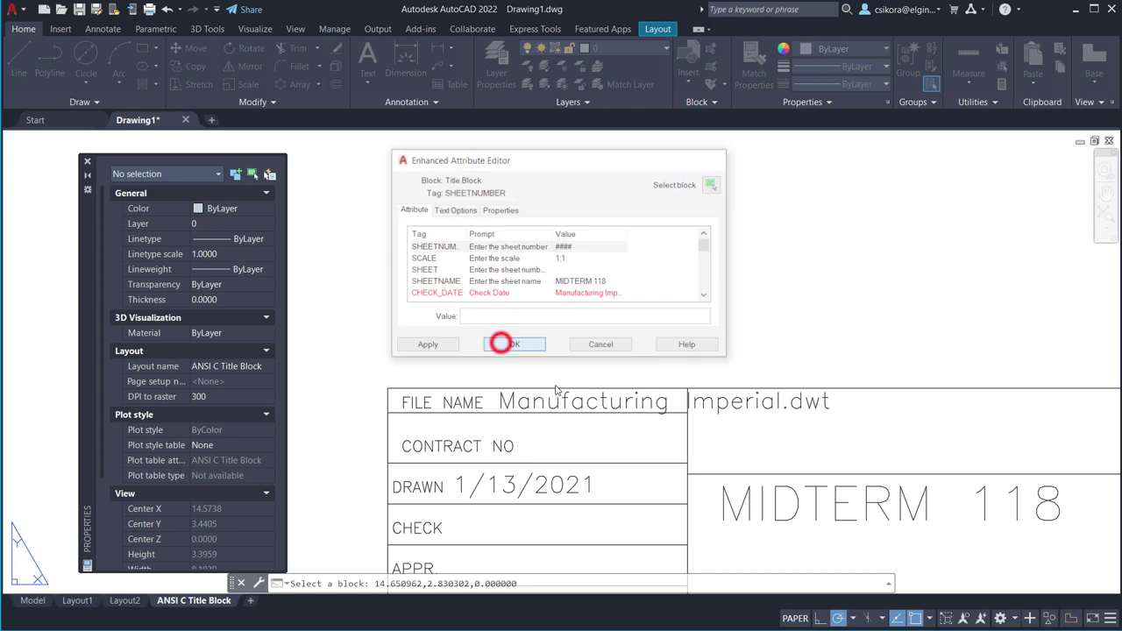
Replace the template name shown beside FILE NAME in the title block with the author's first name and last initial.
scroll(646, 419, down, 4)
scroll(665, 407, up, 2)
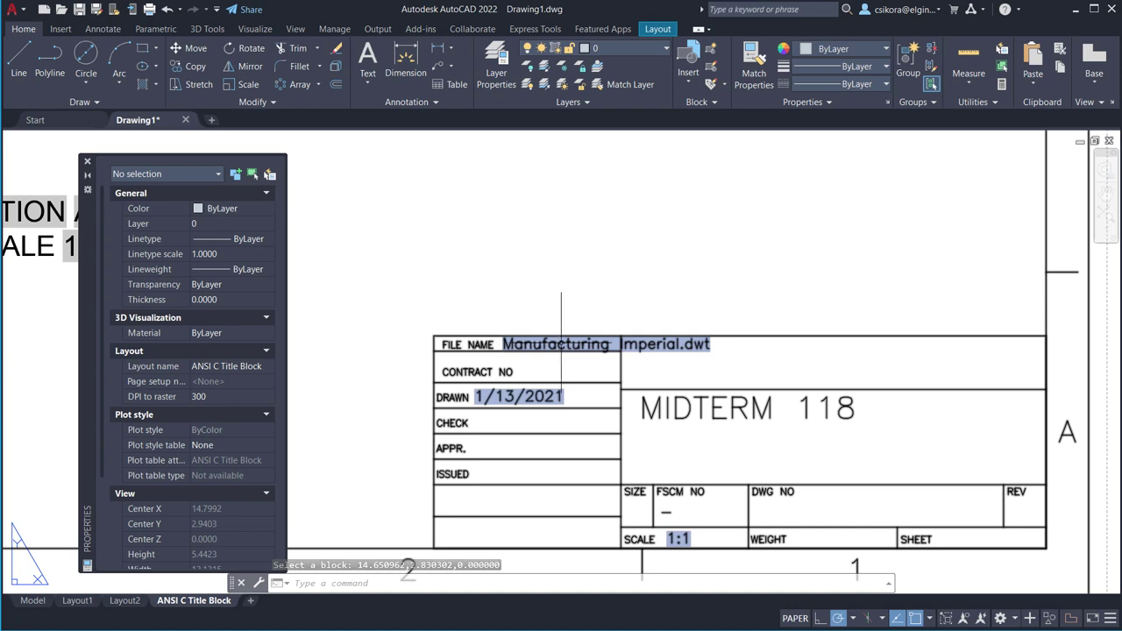
click(647, 345)
click(647, 345)
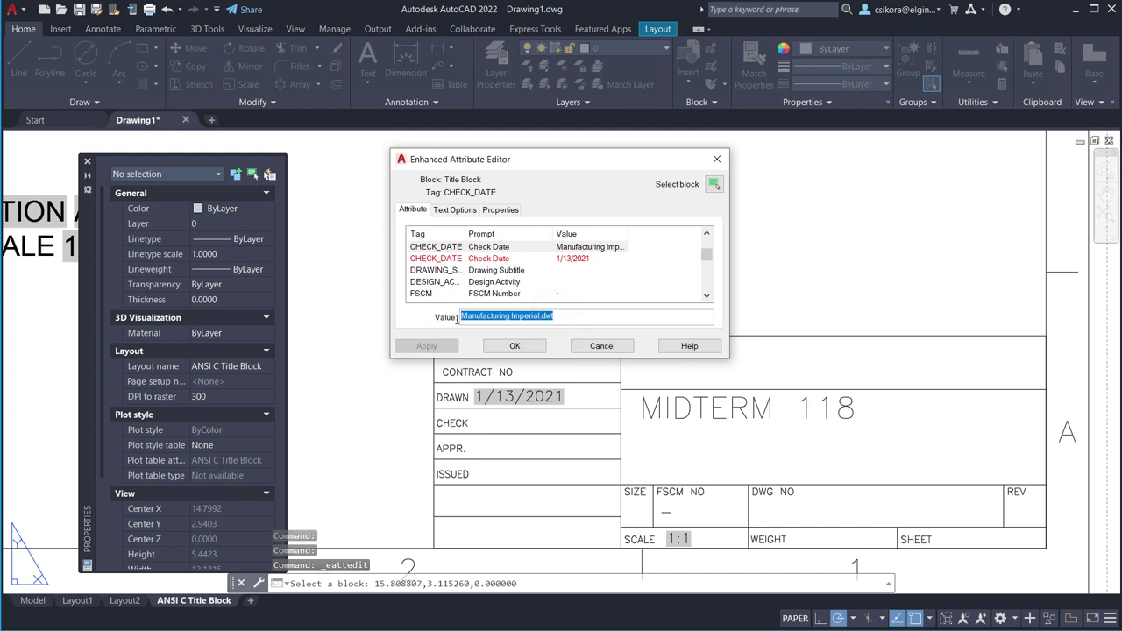
text(CHRIS )
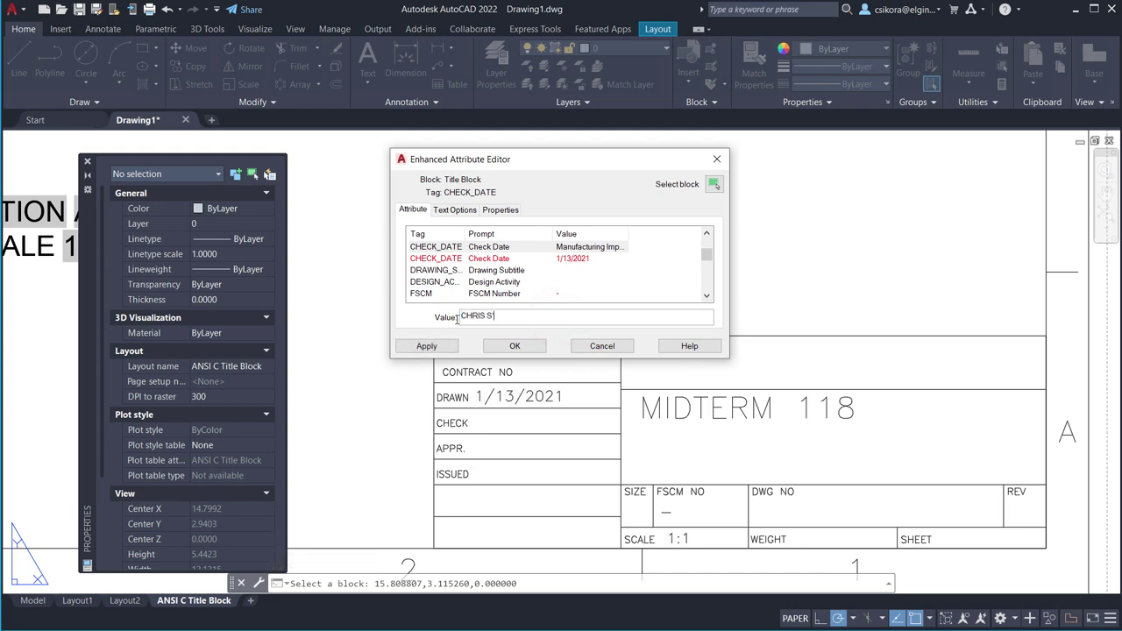
text(S.)
click(453, 348)
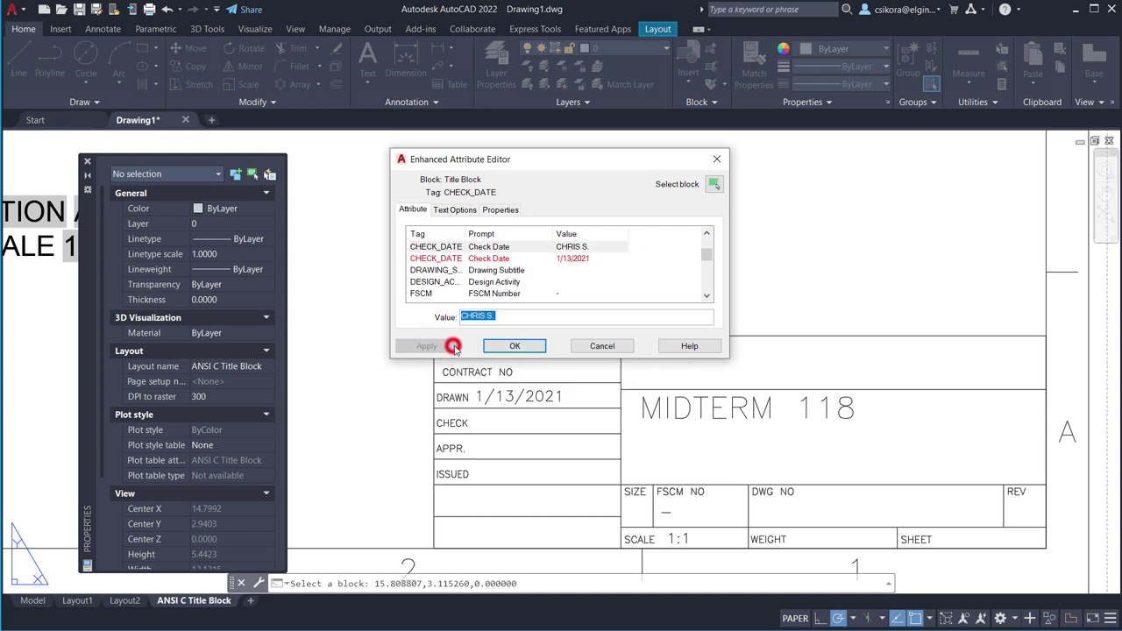
click(506, 347)
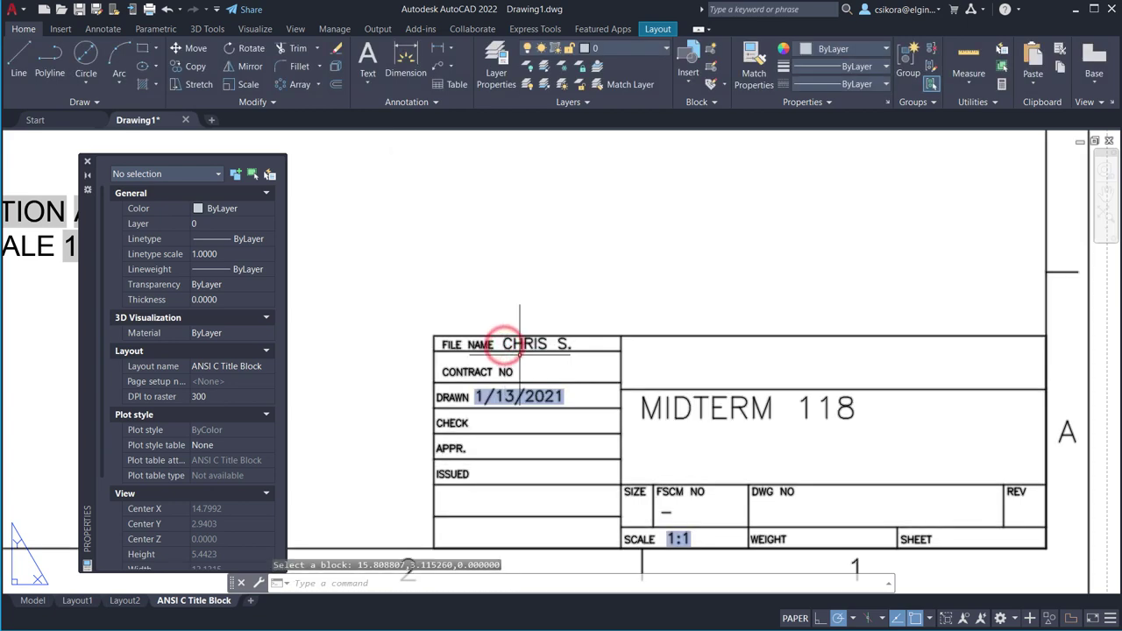
Close the Properties palette and bring the whole ANSI C sheet into view.
scroll(645, 544, down, 4)
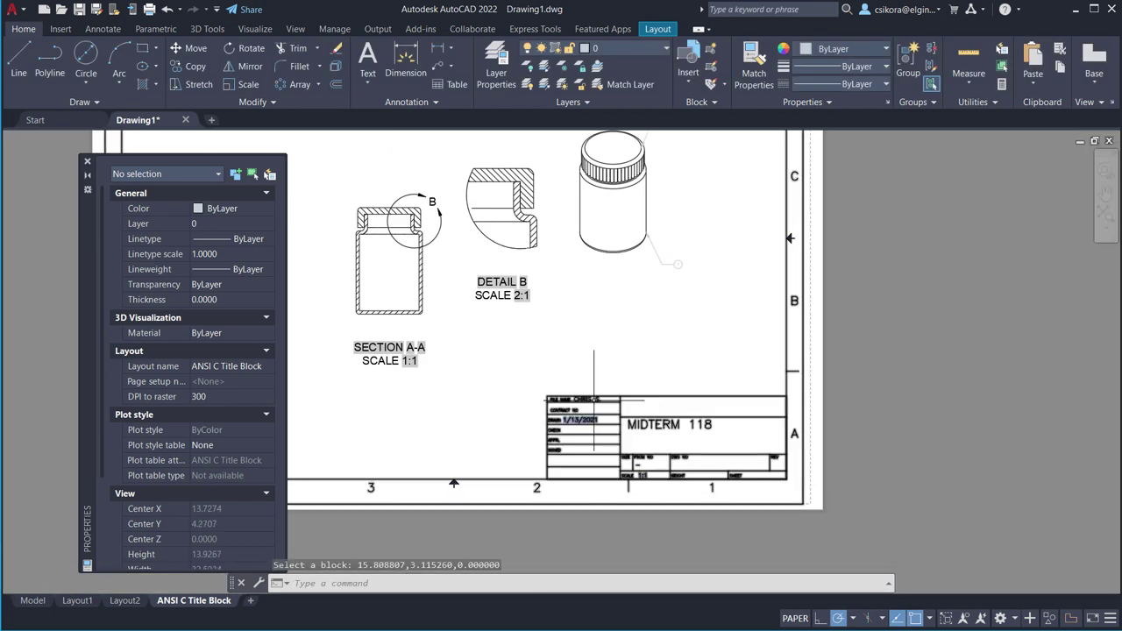
scroll(485, 246, down, 3)
scroll(442, 191, up, 2)
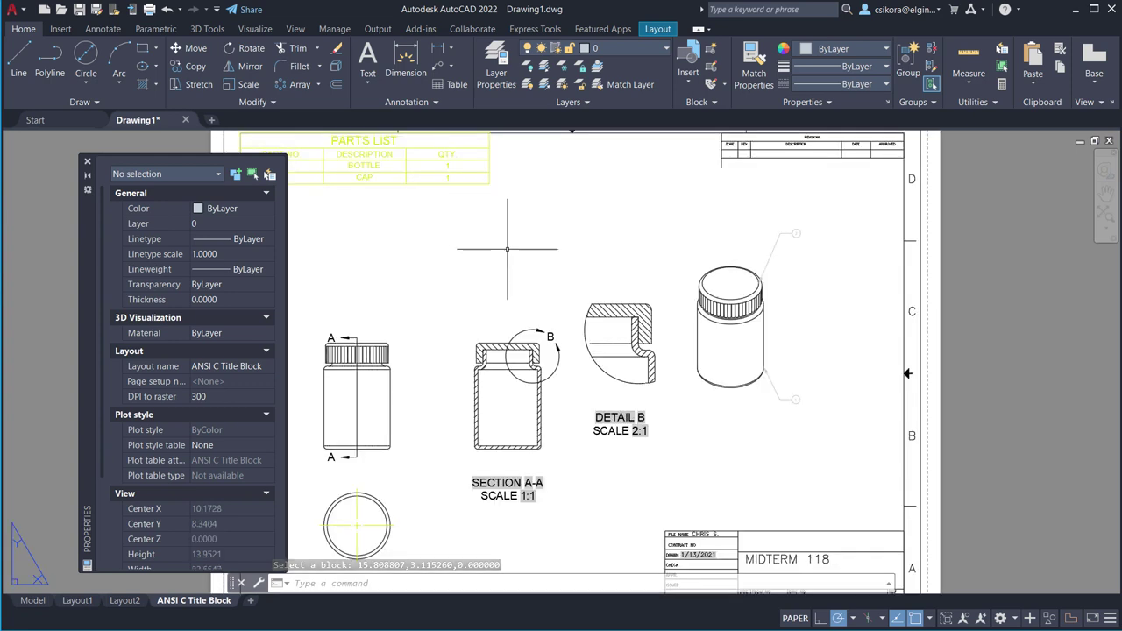
click(87, 163)
scroll(473, 359, down, 2)
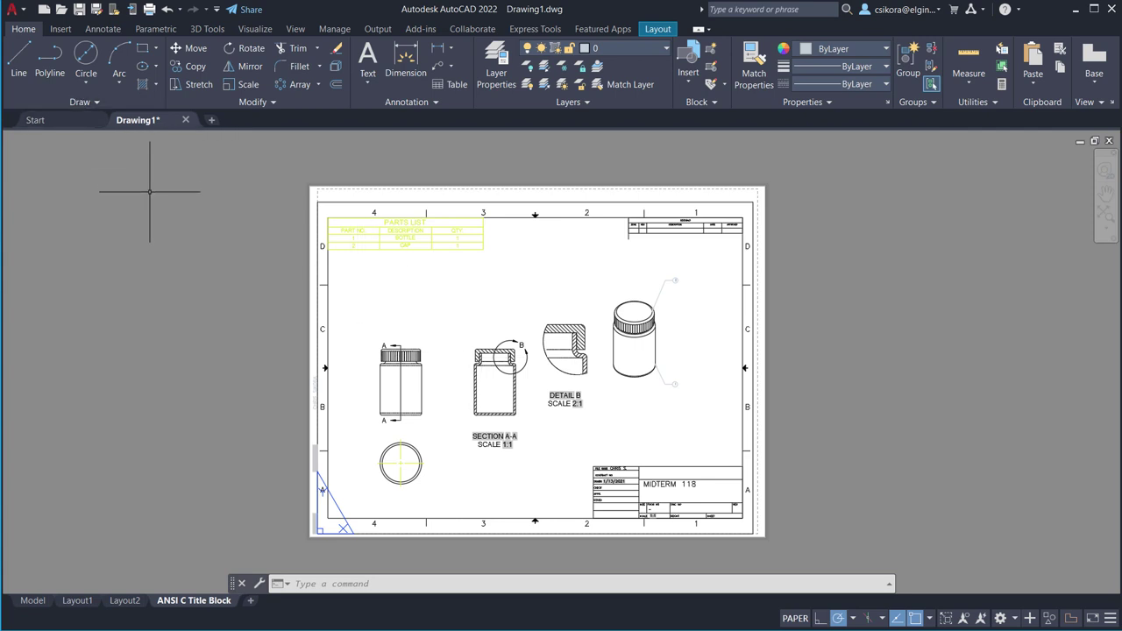
Export the current layout to the Desktop as Drawing1.pdf, with the page setup left at Current.
click(13, 11)
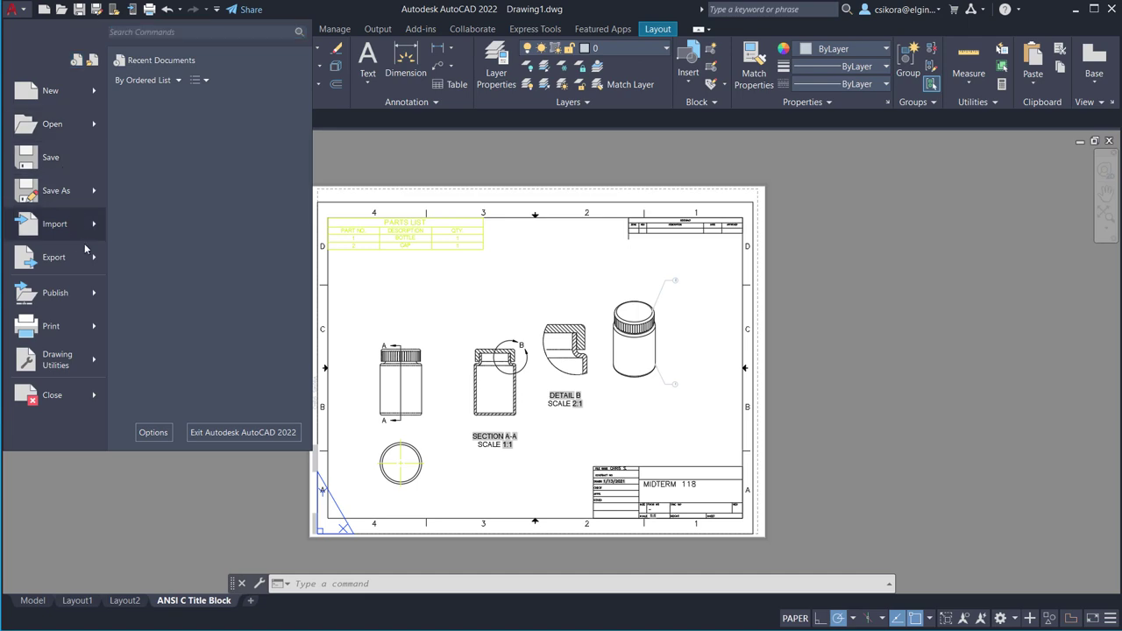
mouse_move(89, 255)
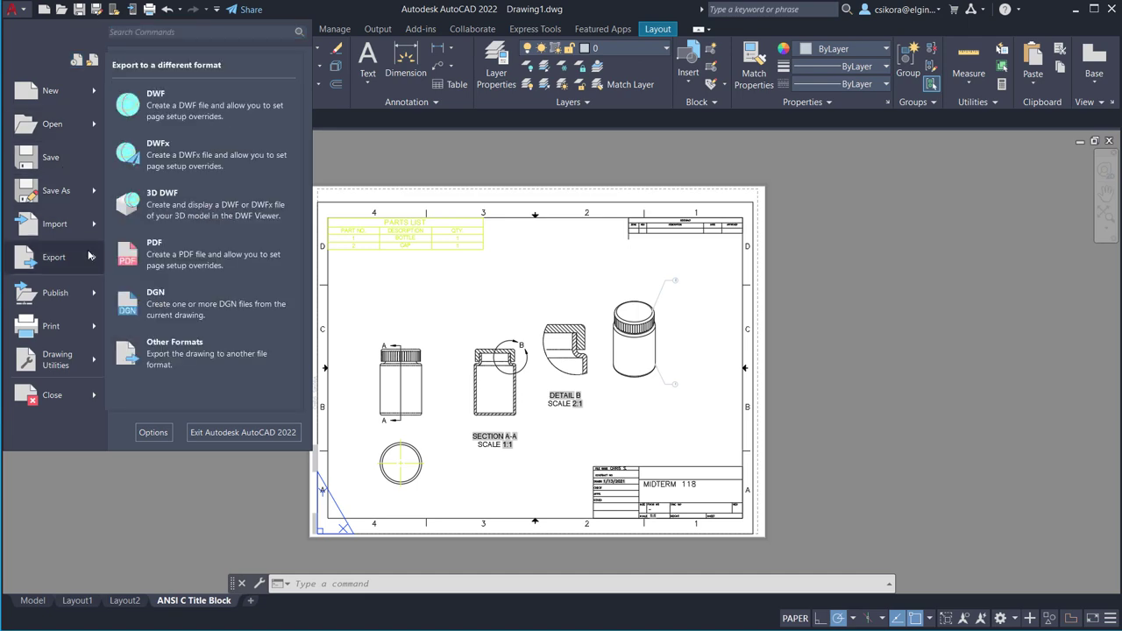
click(150, 264)
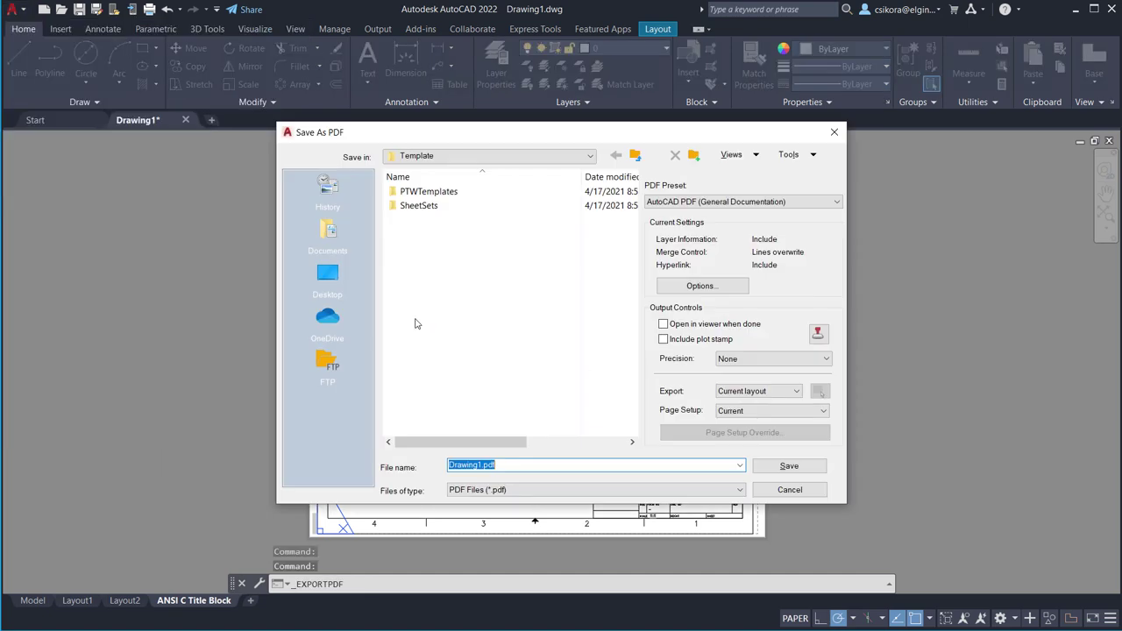
click(765, 393)
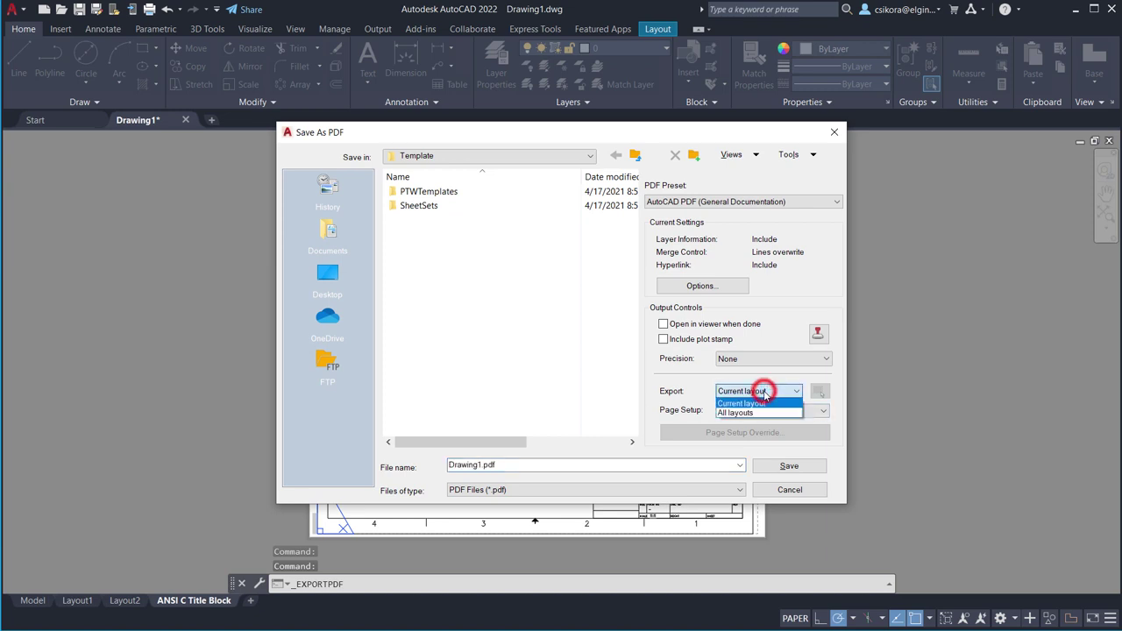
click(763, 392)
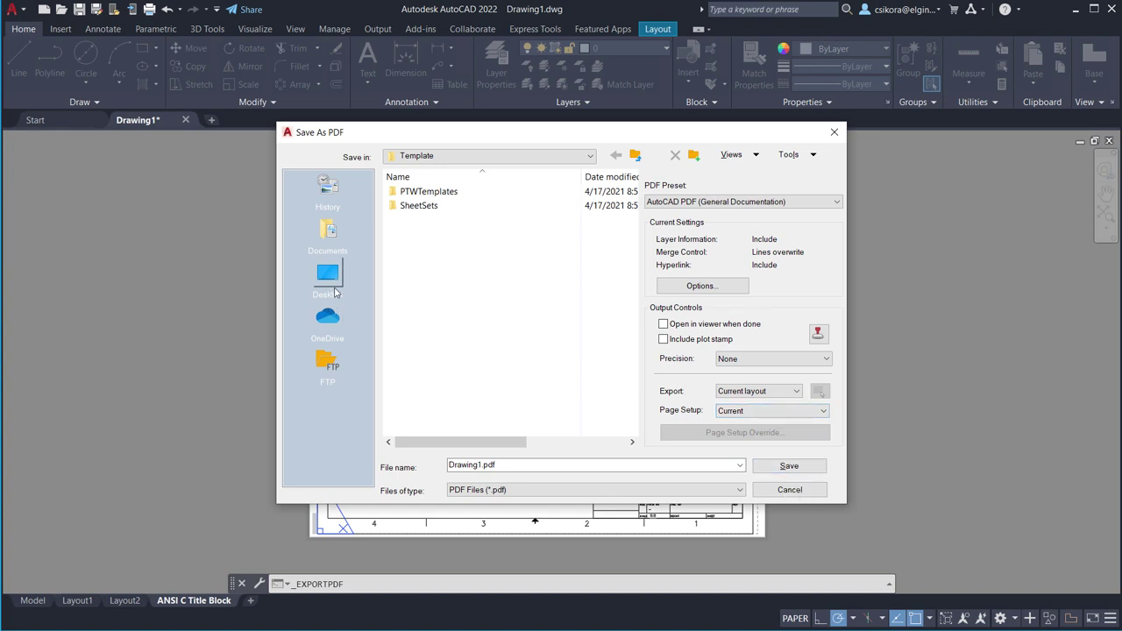
click(333, 289)
click(793, 467)
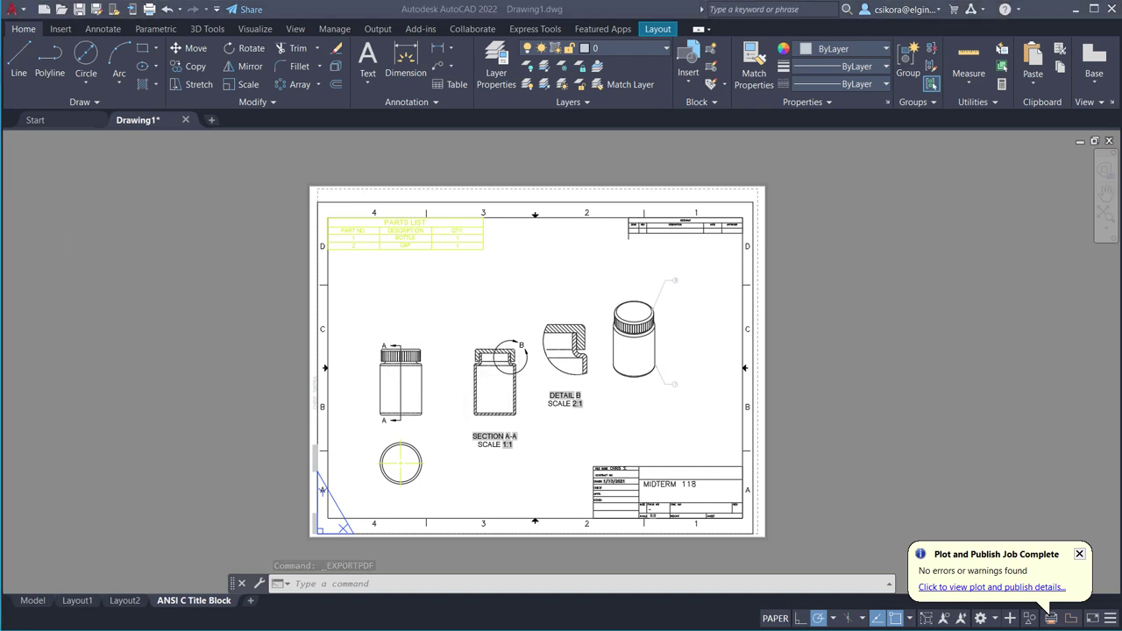
Switch to the PDF viewer to check the exported sheet, return to AutoCAD and dismiss the publish notification.
key(alt+Tab)
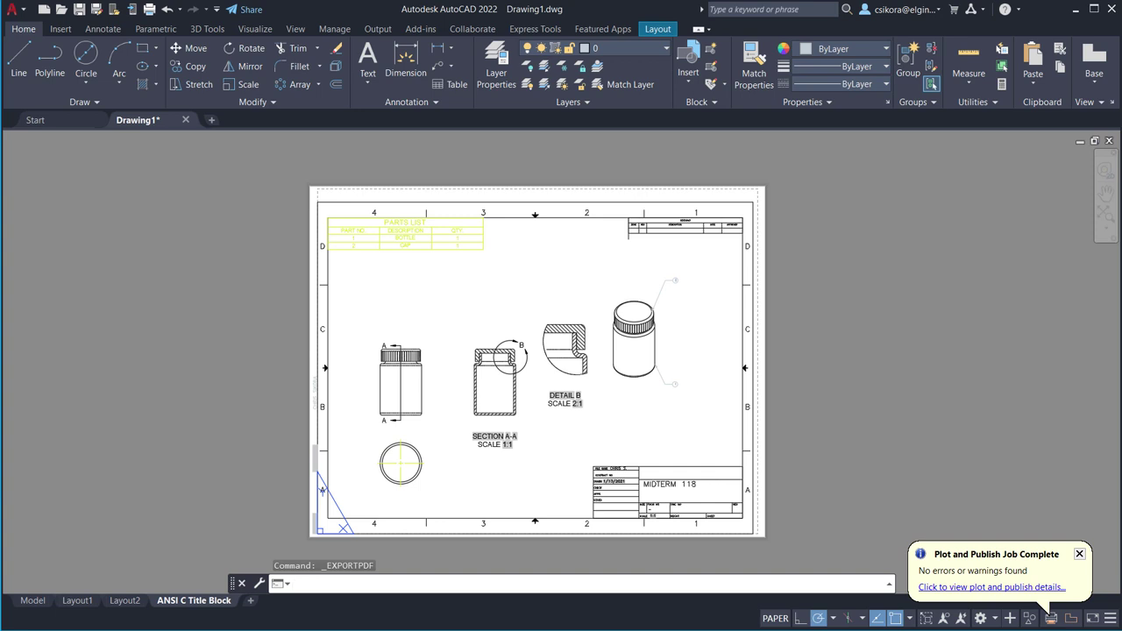
key(alt+Tab)
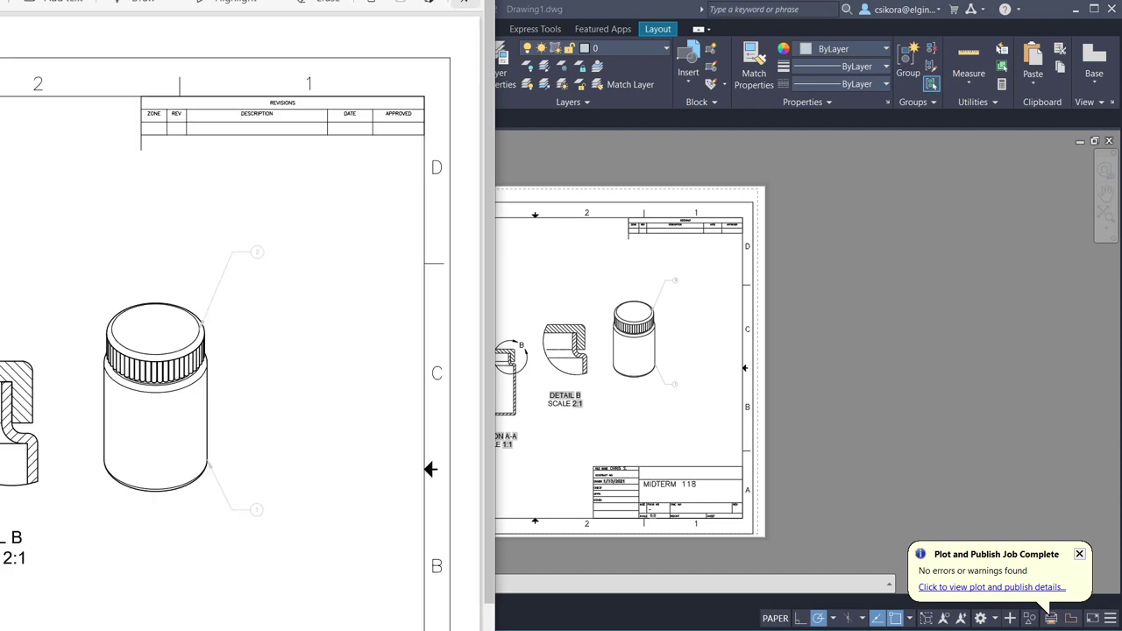
key(F11)
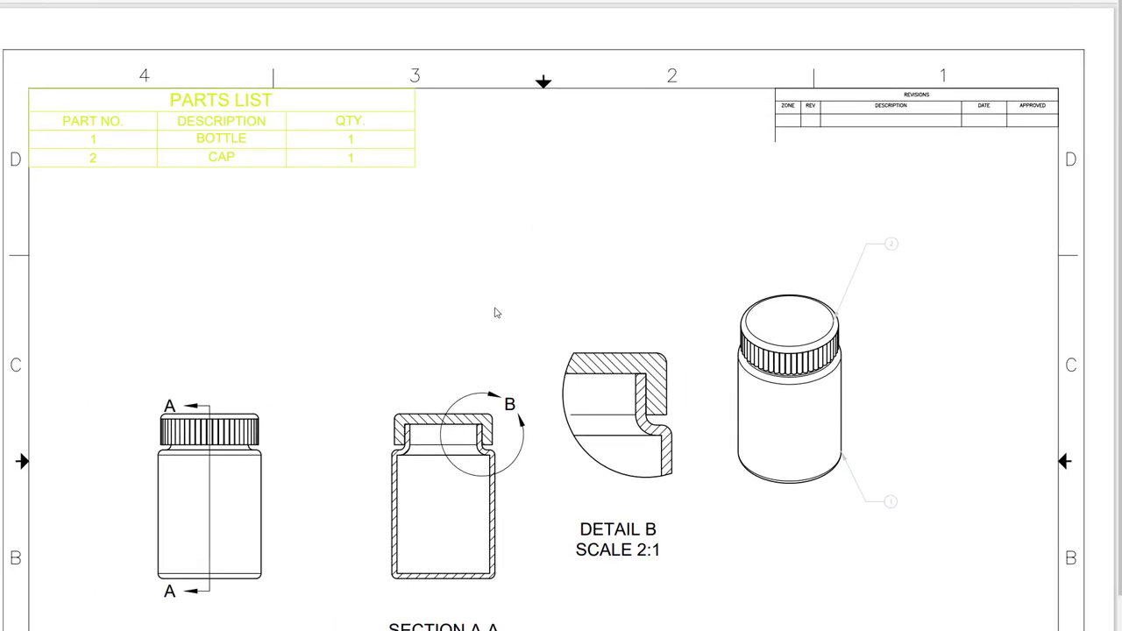
scroll(496, 316, down, 3)
scroll(495, 324, up, 3)
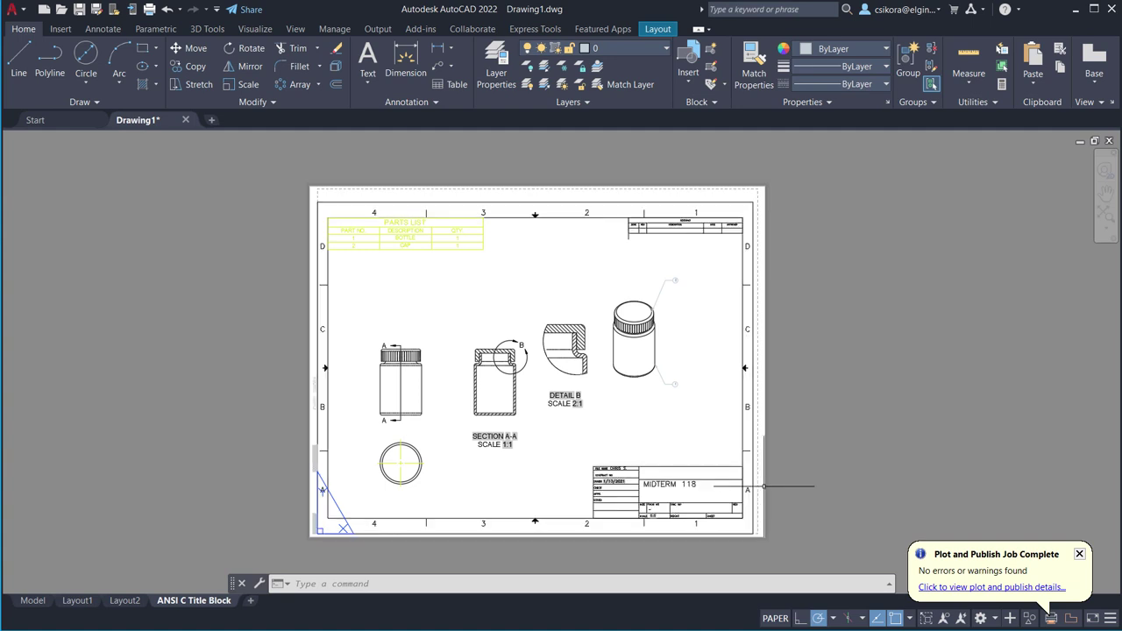
click(1079, 555)
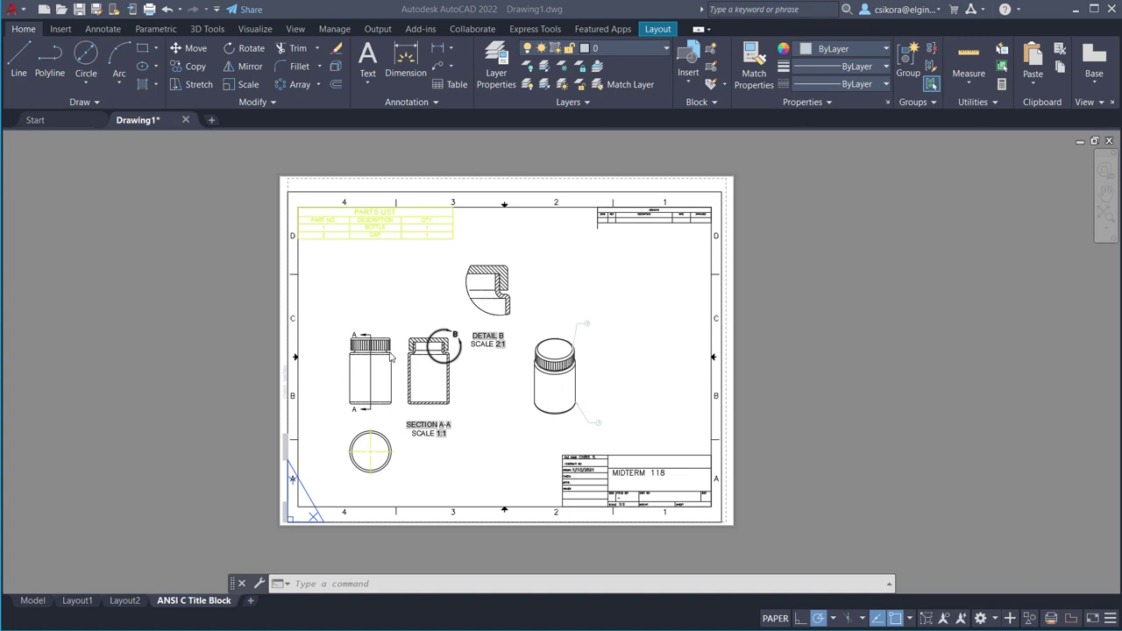
Move the front view about 0.68 units left and shift the isometric view left, closer to the section view.
click(383, 377)
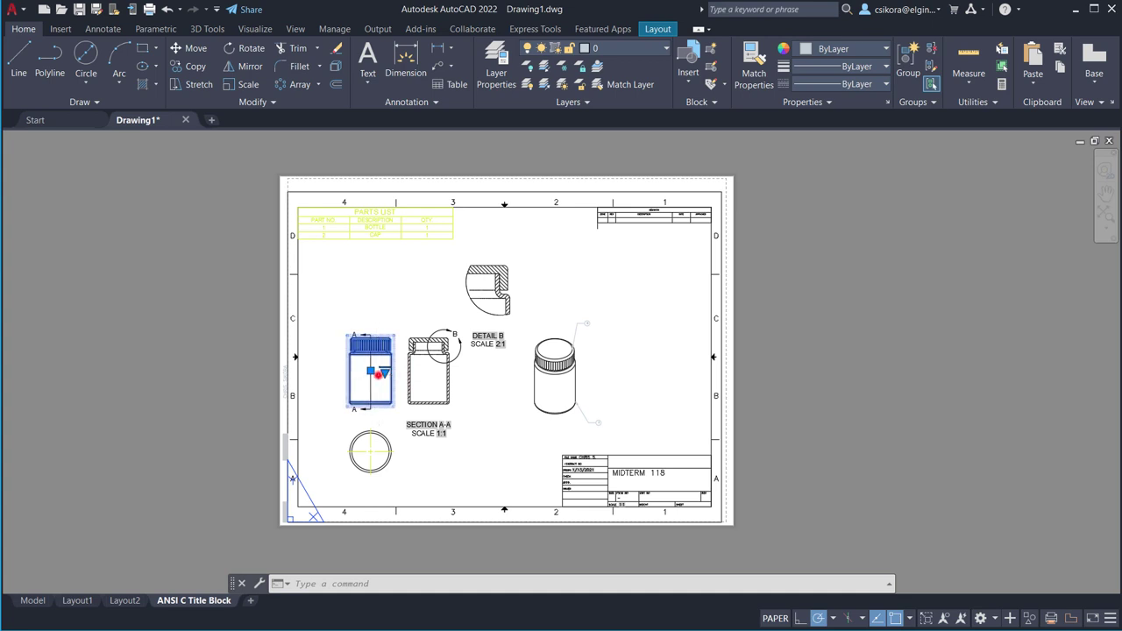
click(372, 372)
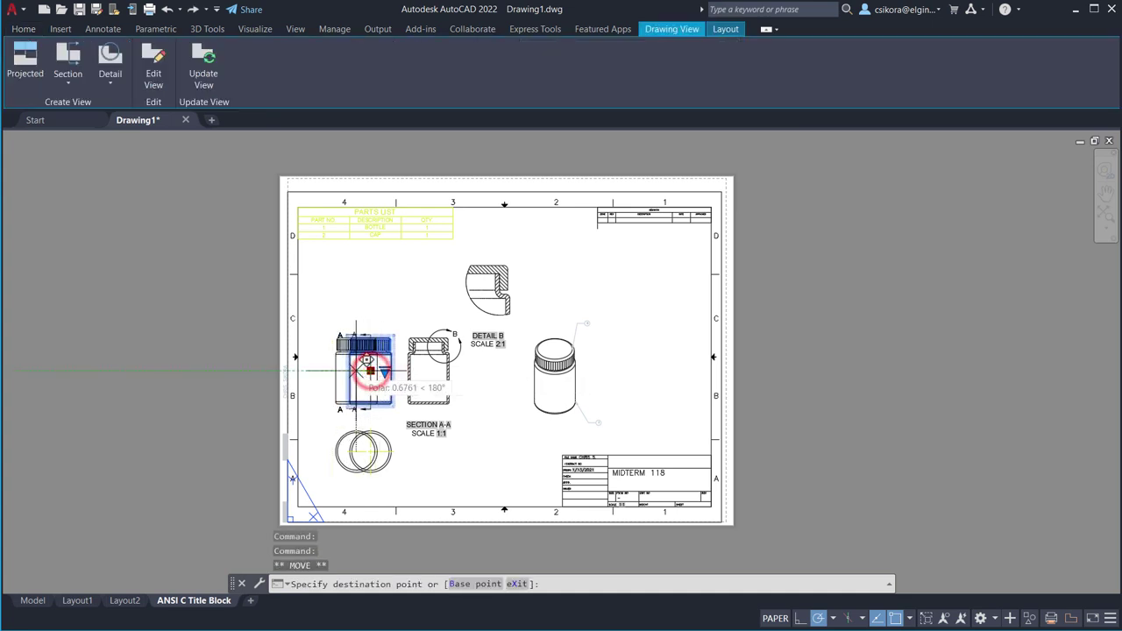
click(355, 371)
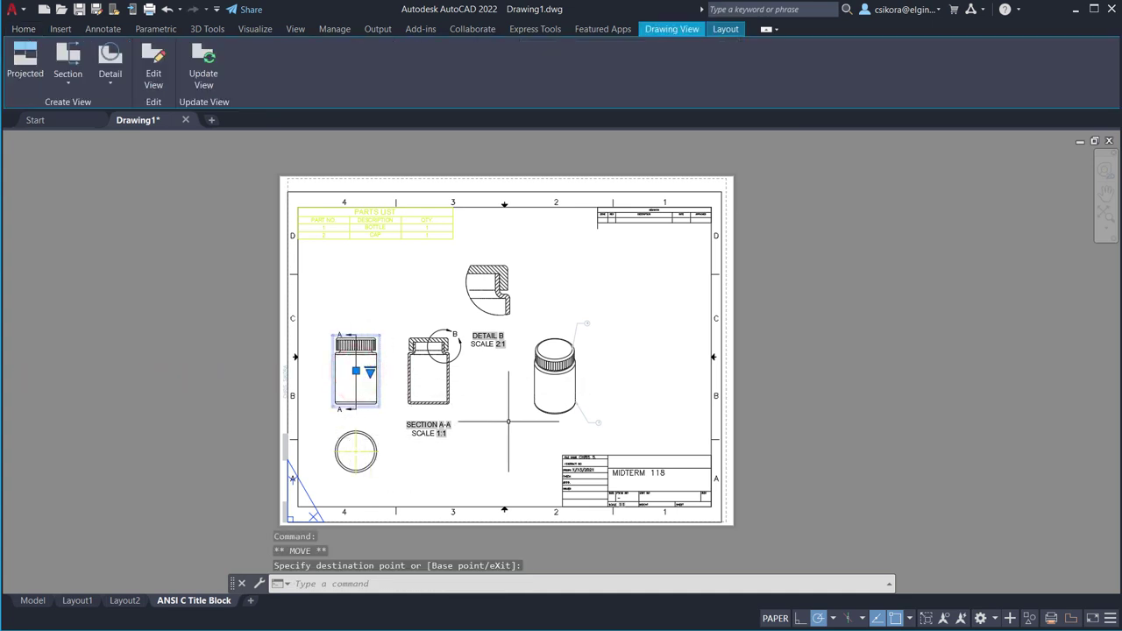
click(550, 396)
click(550, 390)
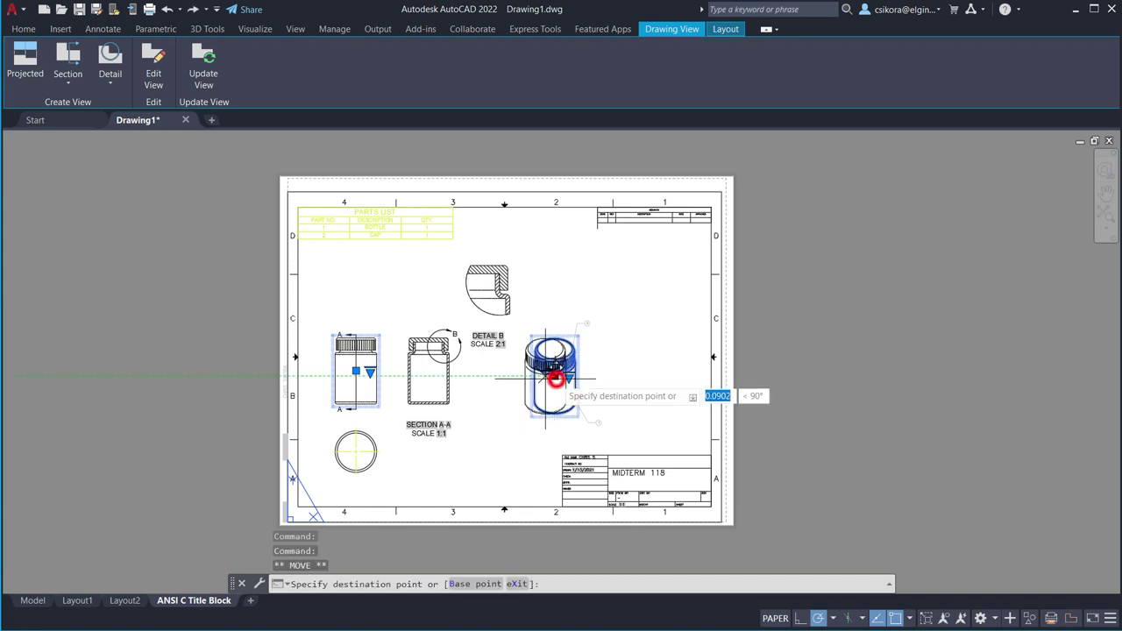
click(534, 382)
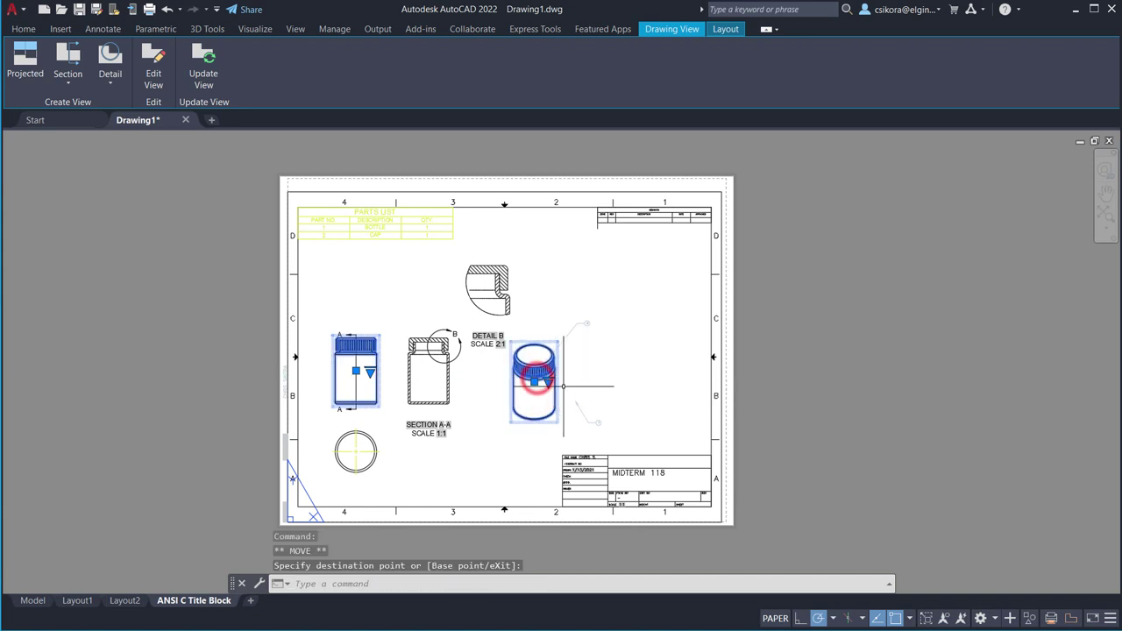
Reattach the lower leader's arrowhead to the isometric bottle's right edge and pull its balloon in closer to the bottle.
click(601, 422)
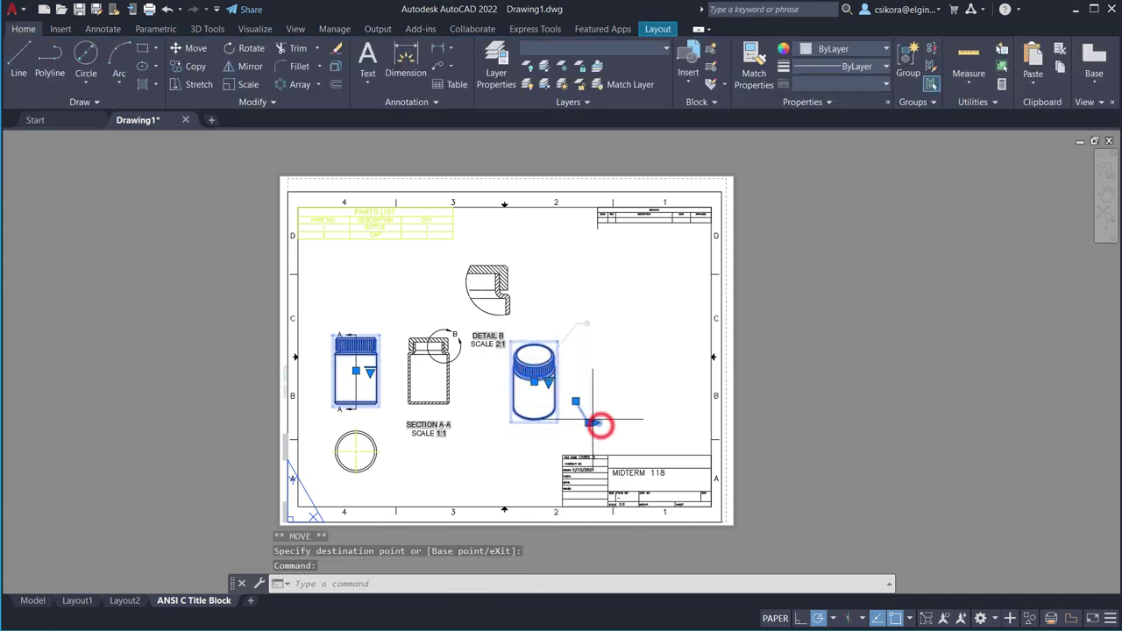
click(575, 400)
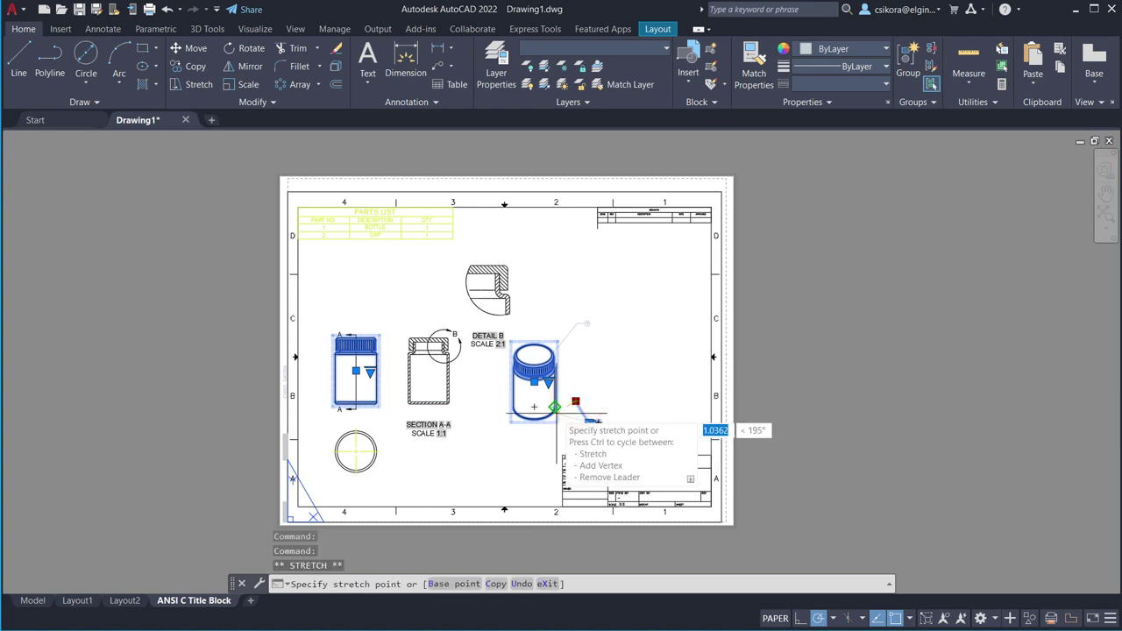
click(554, 407)
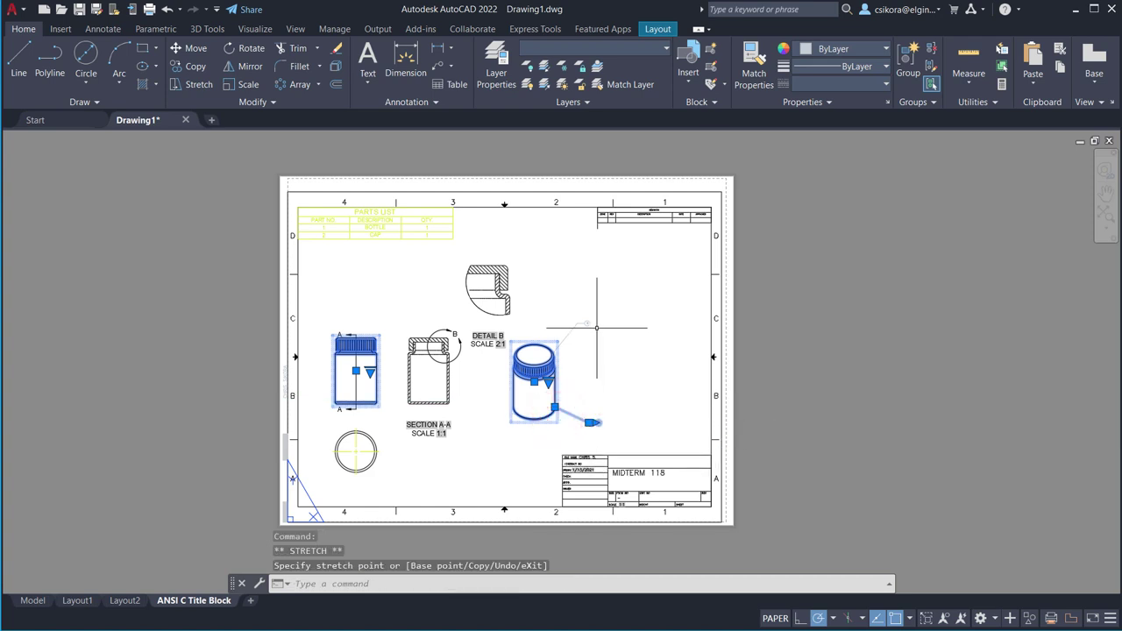
scroll(593, 419, up, 2)
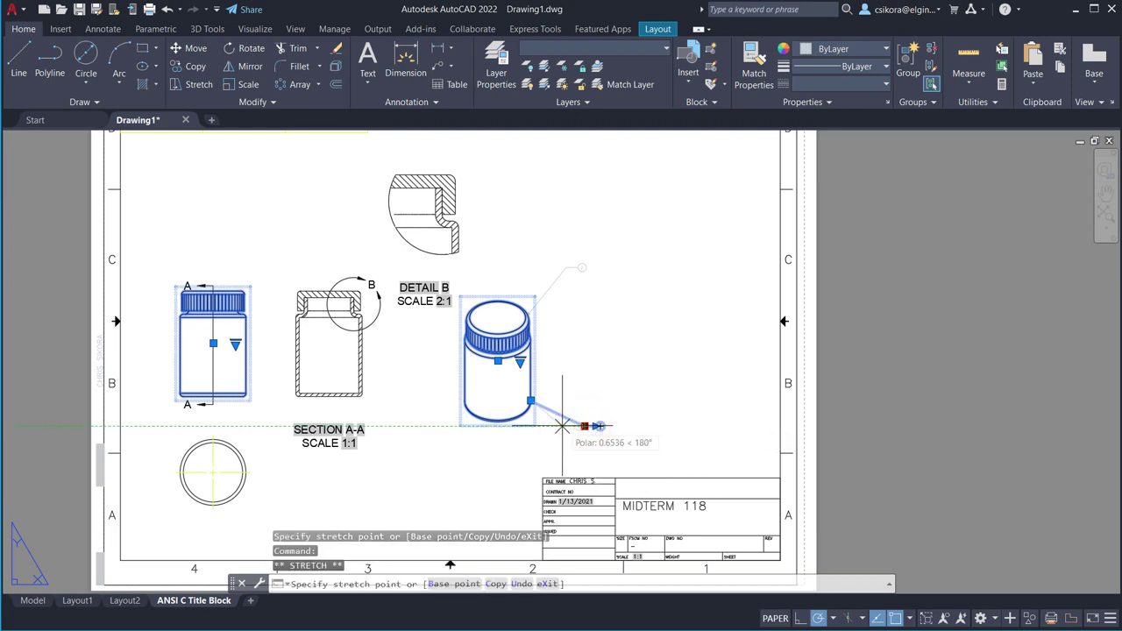
click(552, 426)
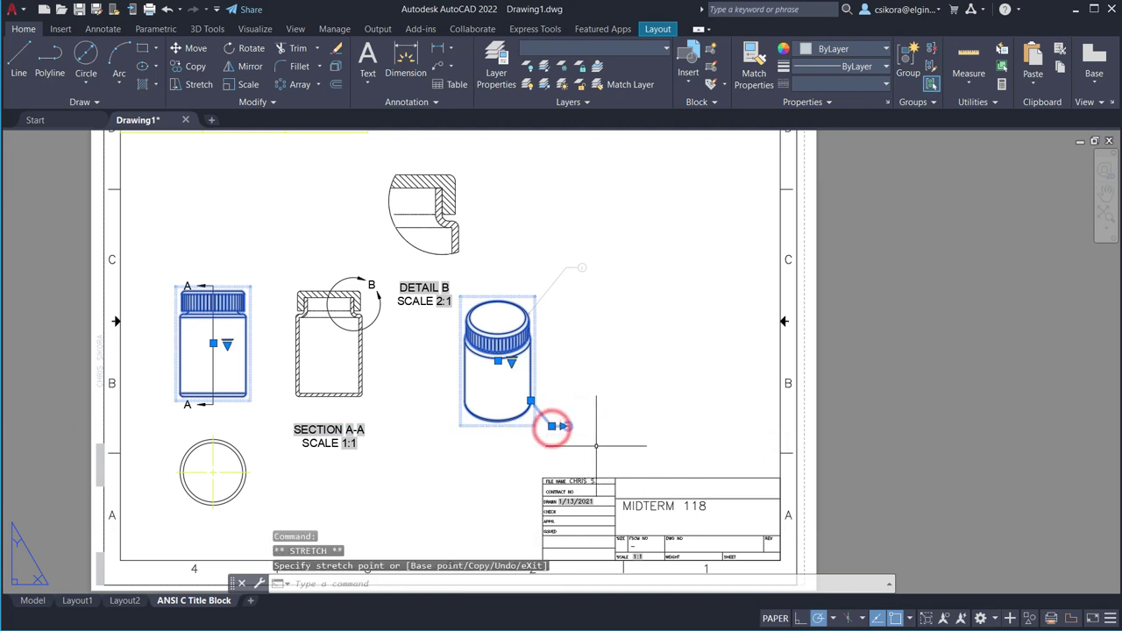
Move the cap leader's landing and balloon about 0.73 units left, closer to the isometric view, and clear the selection.
click(578, 263)
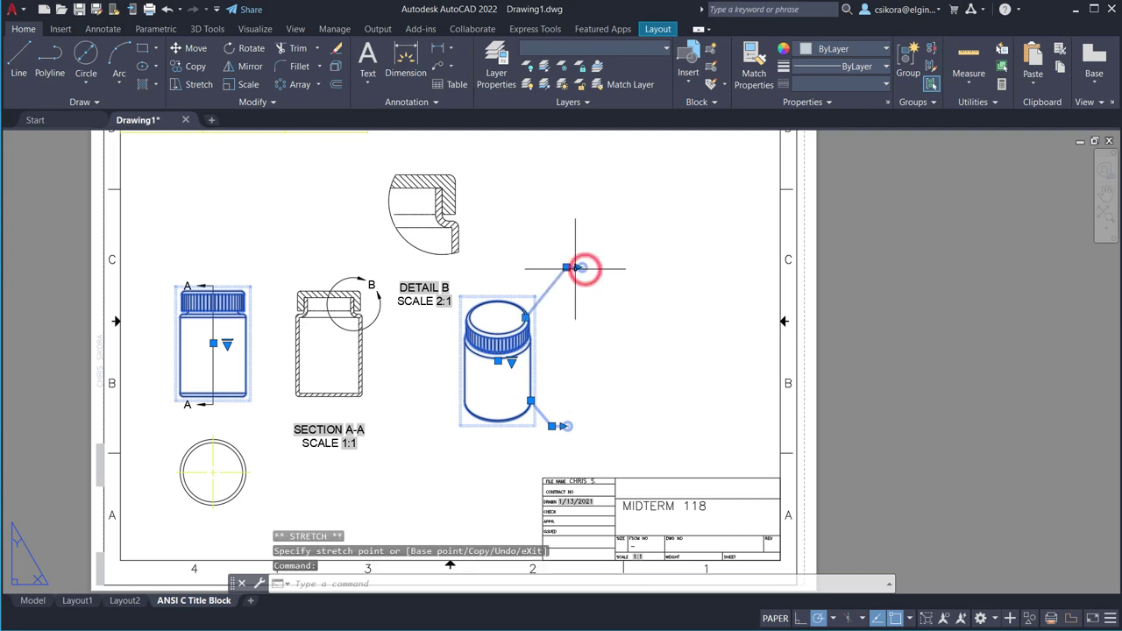
click(566, 268)
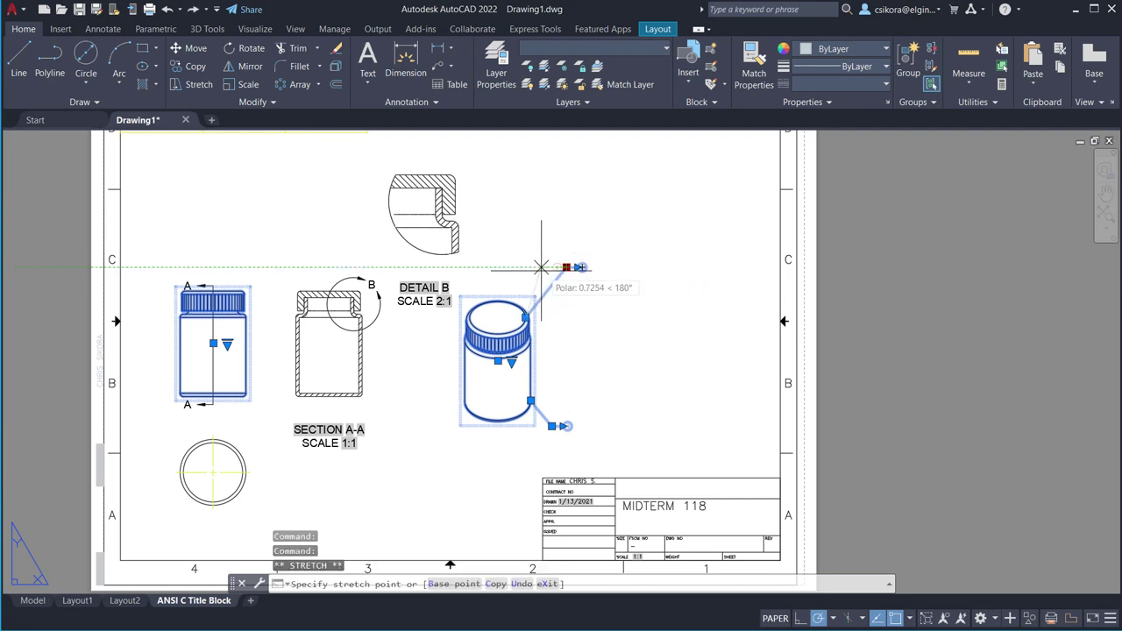
click(541, 267)
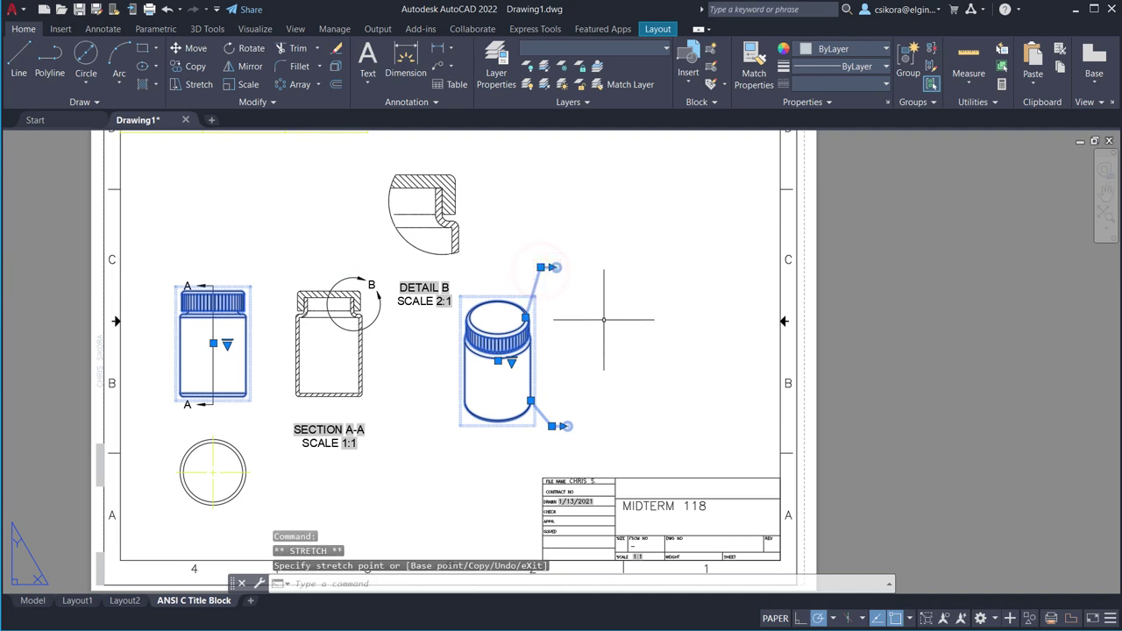
key(Escape)
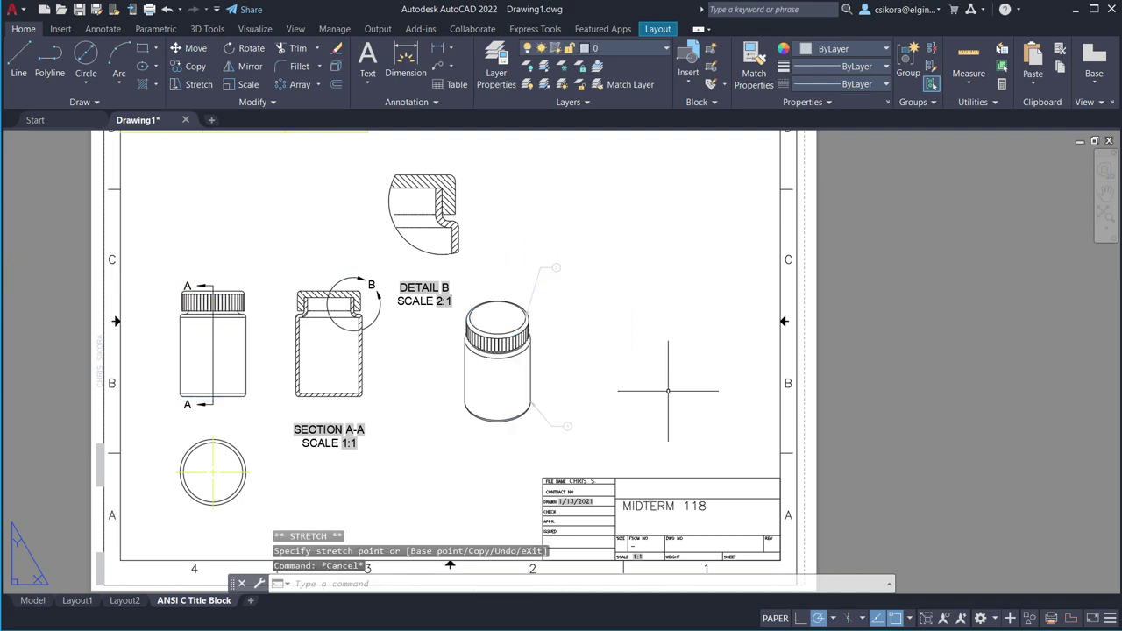
scroll(661, 357, down, 2)
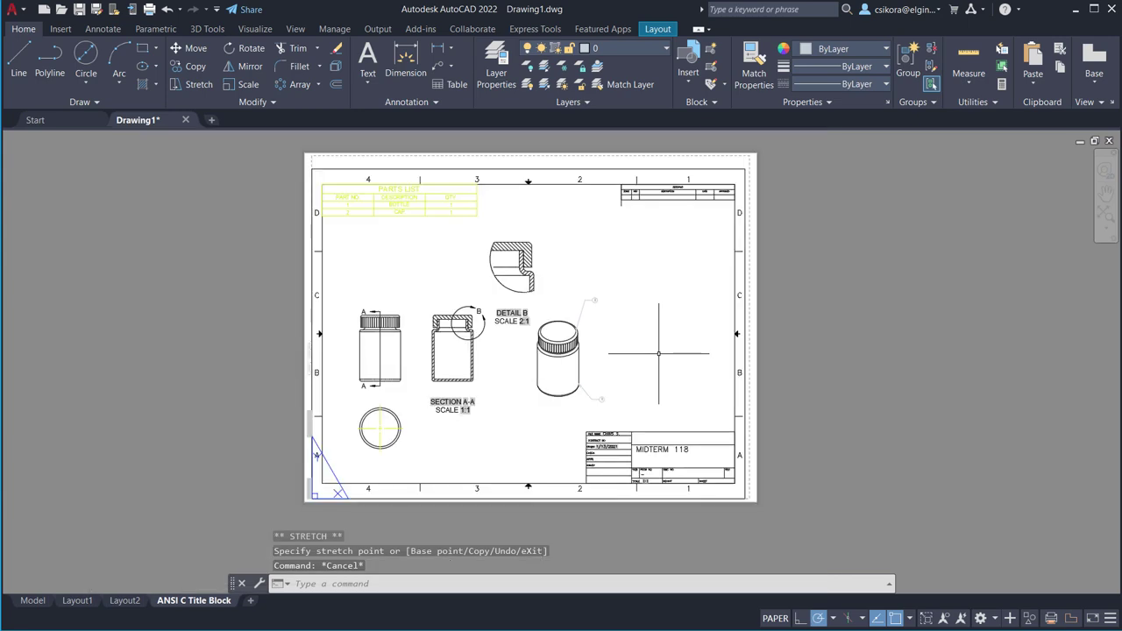
Start inserting a model view into the layout, turning off the CAP layer and turning on the CAP 2 layer.
click(659, 30)
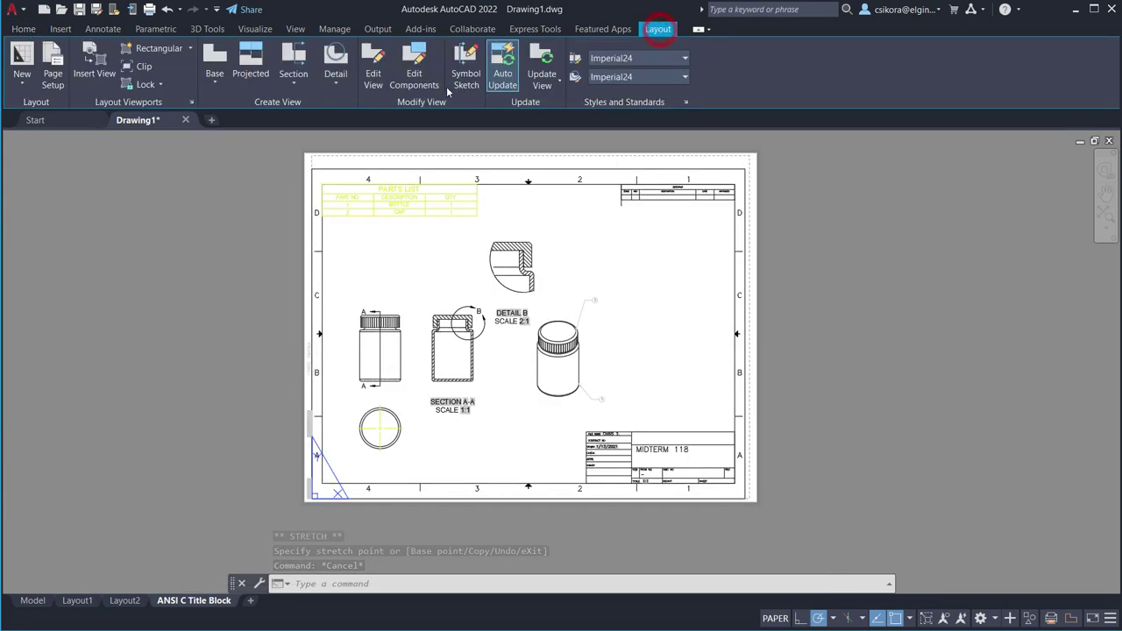
click(97, 61)
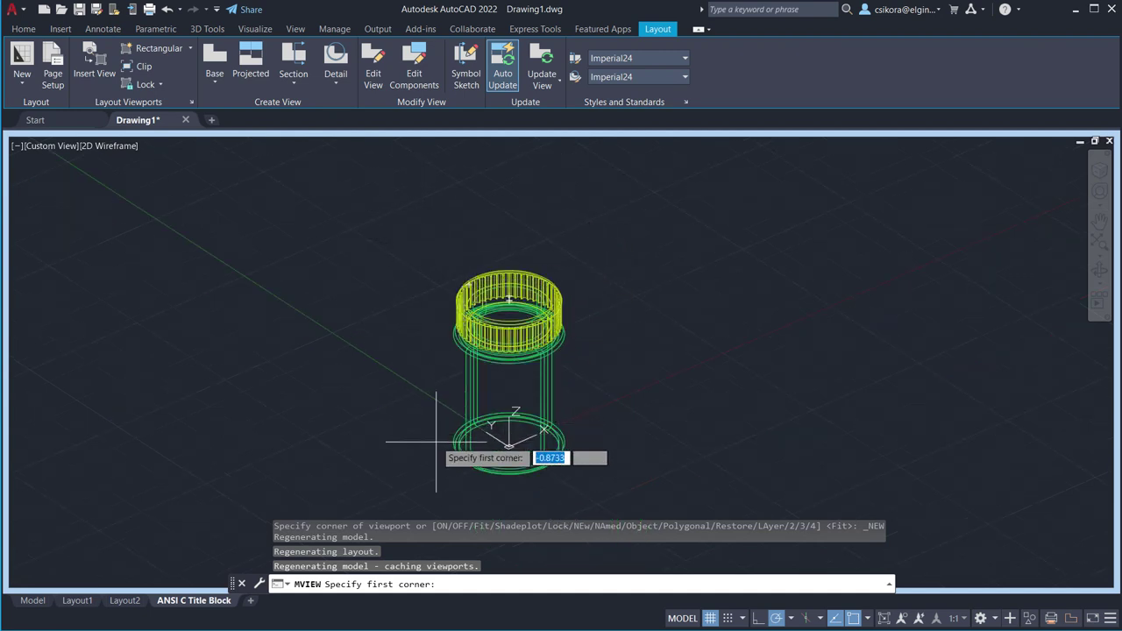
click(24, 29)
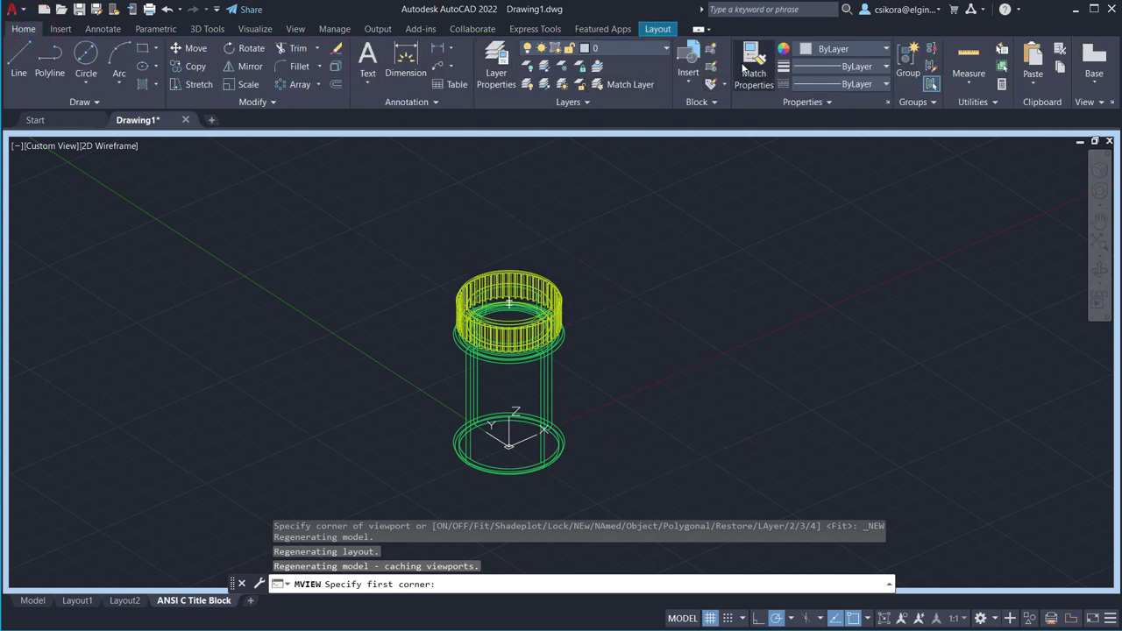
click(665, 49)
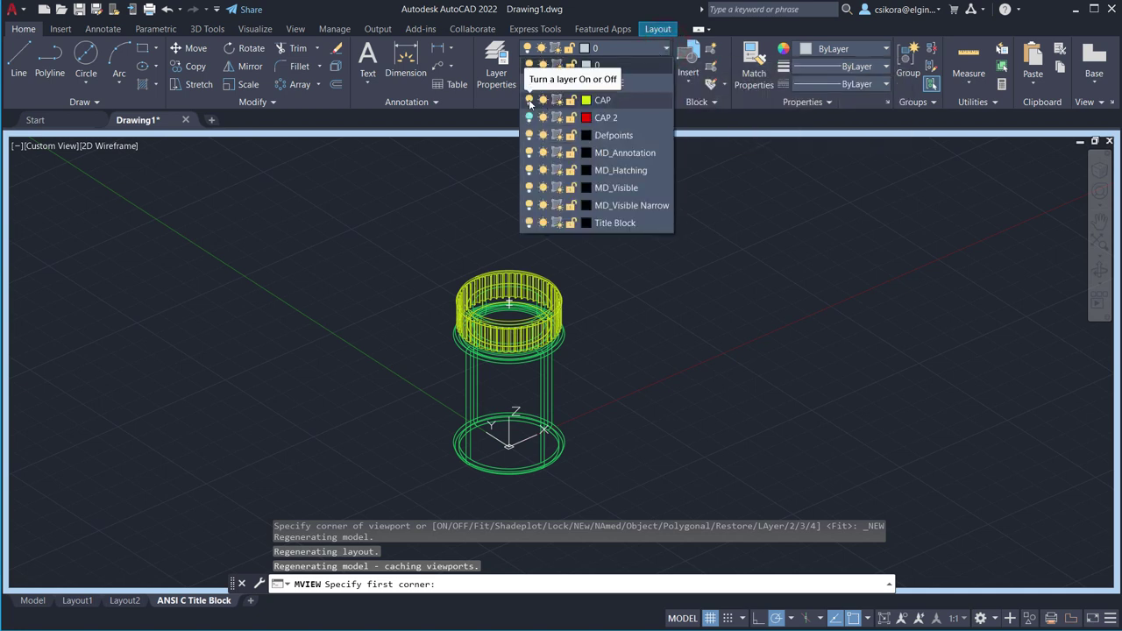
click(528, 101)
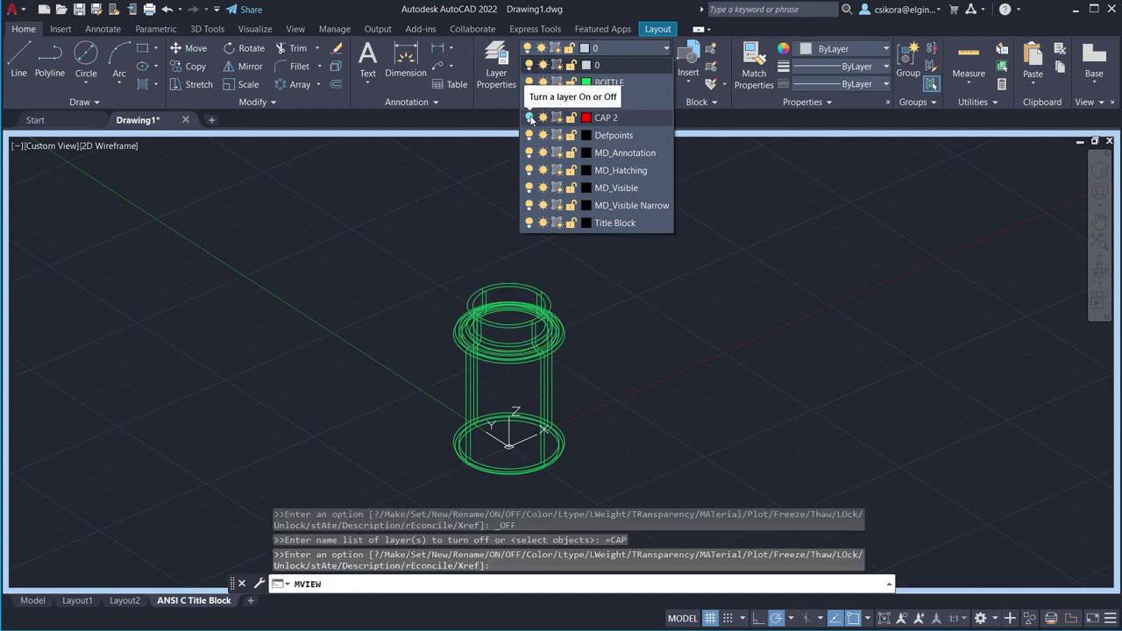
click(528, 117)
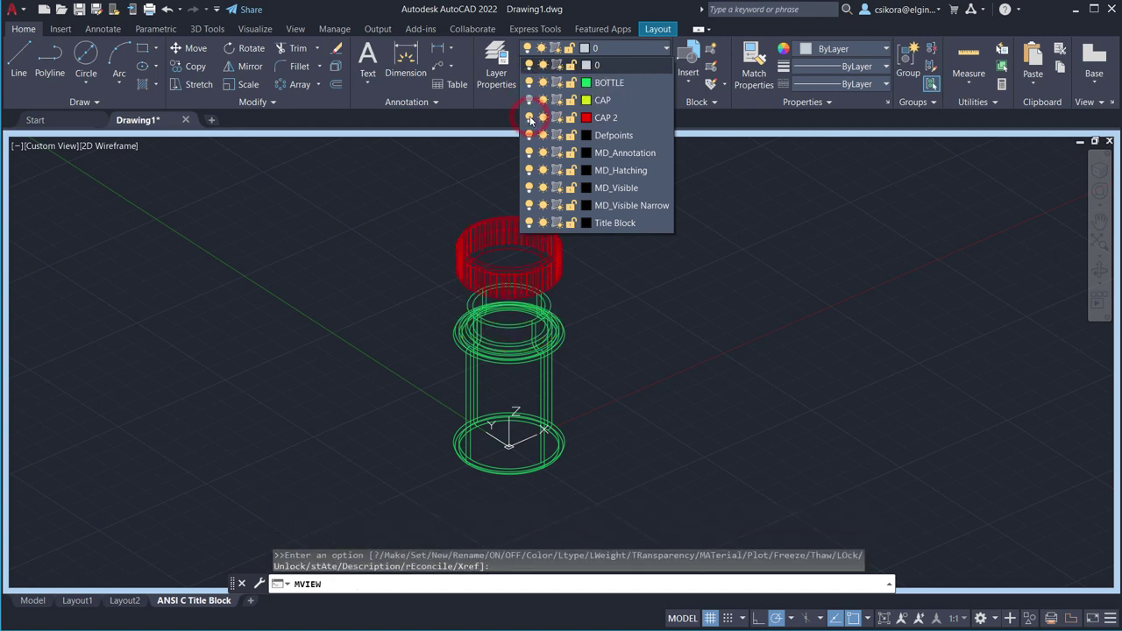
click(665, 49)
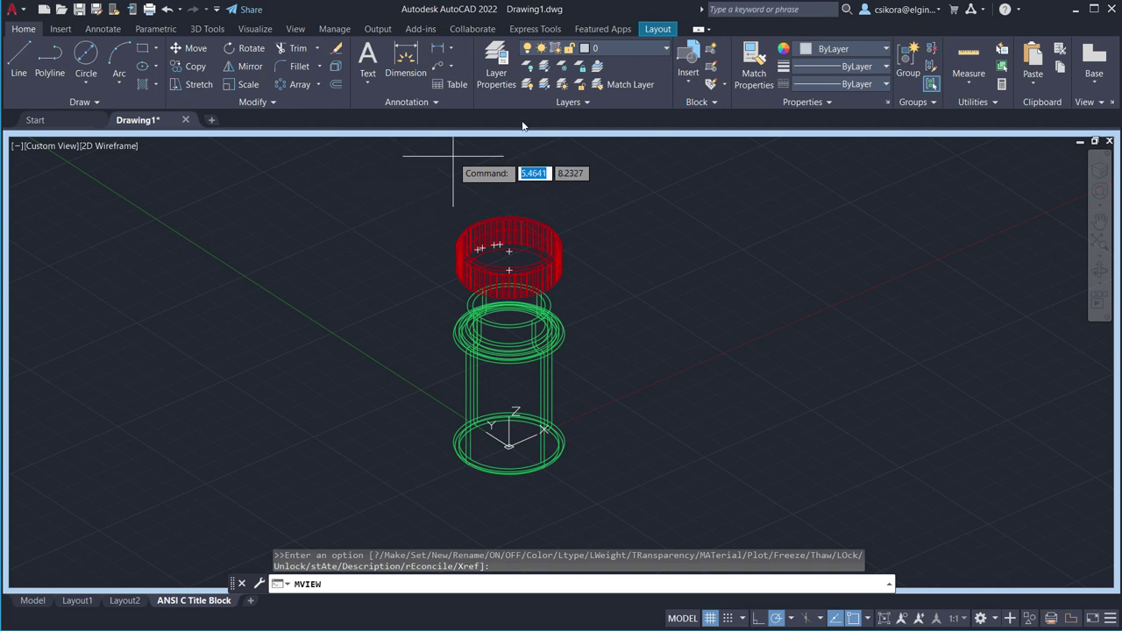
Window the bottle and its raised cap as the new model view and place it in the empty area above the title block.
click(669, 30)
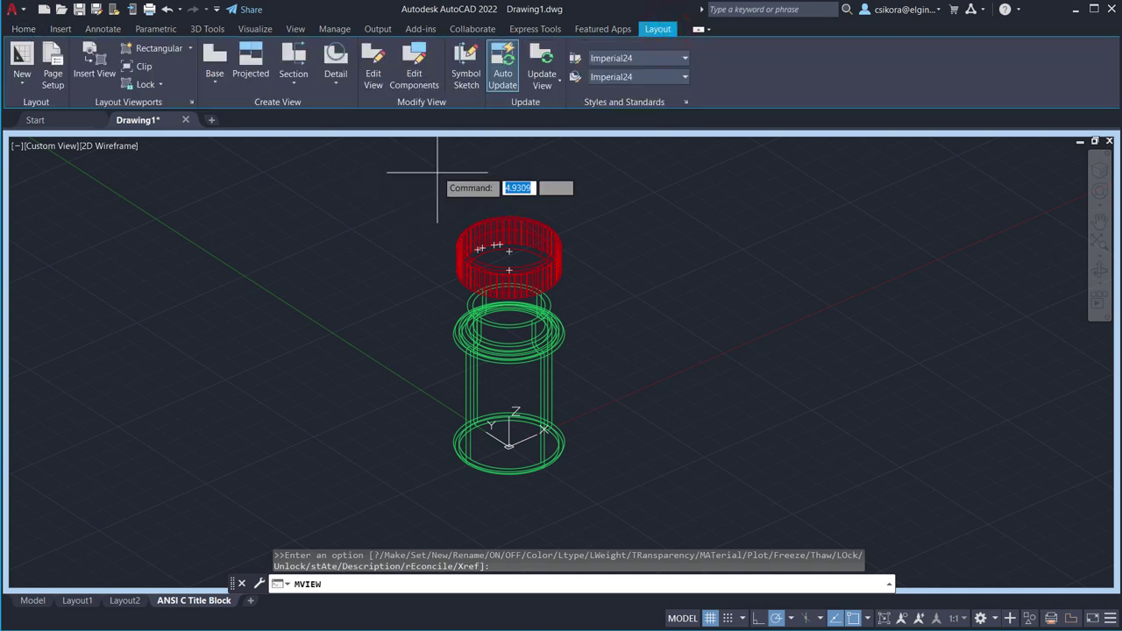
click(425, 207)
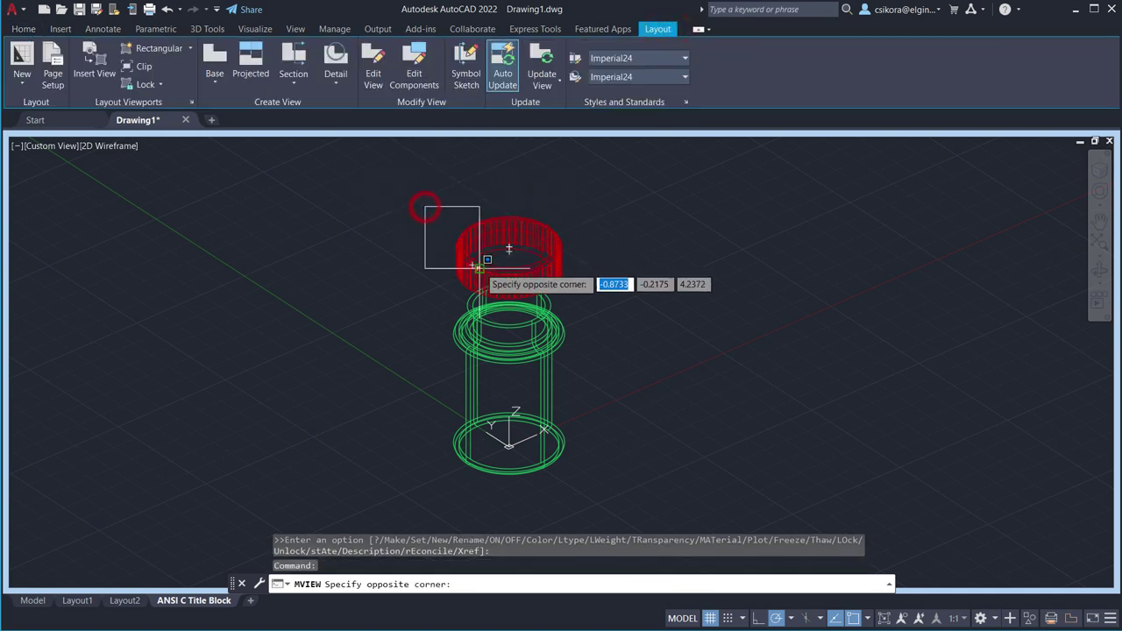
click(587, 486)
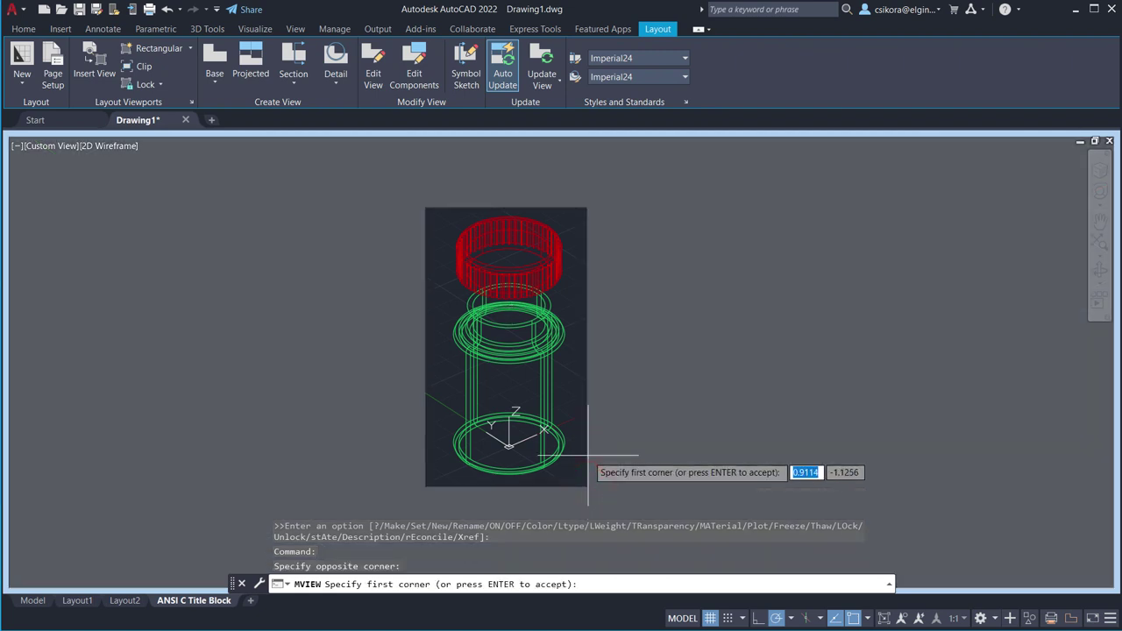
key(Return)
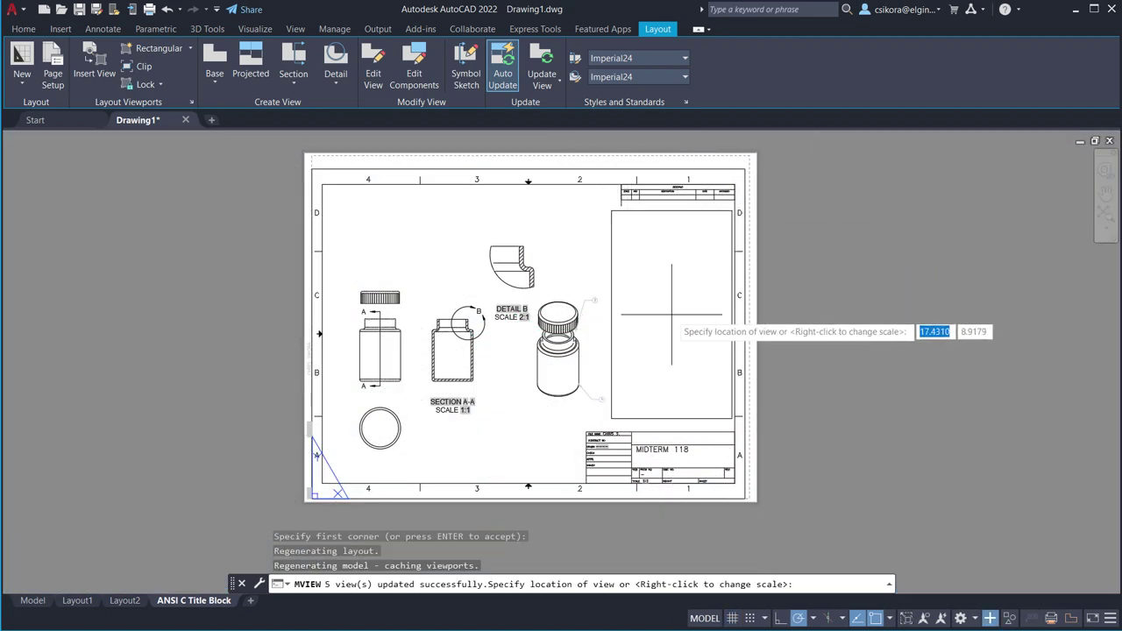
click(671, 314)
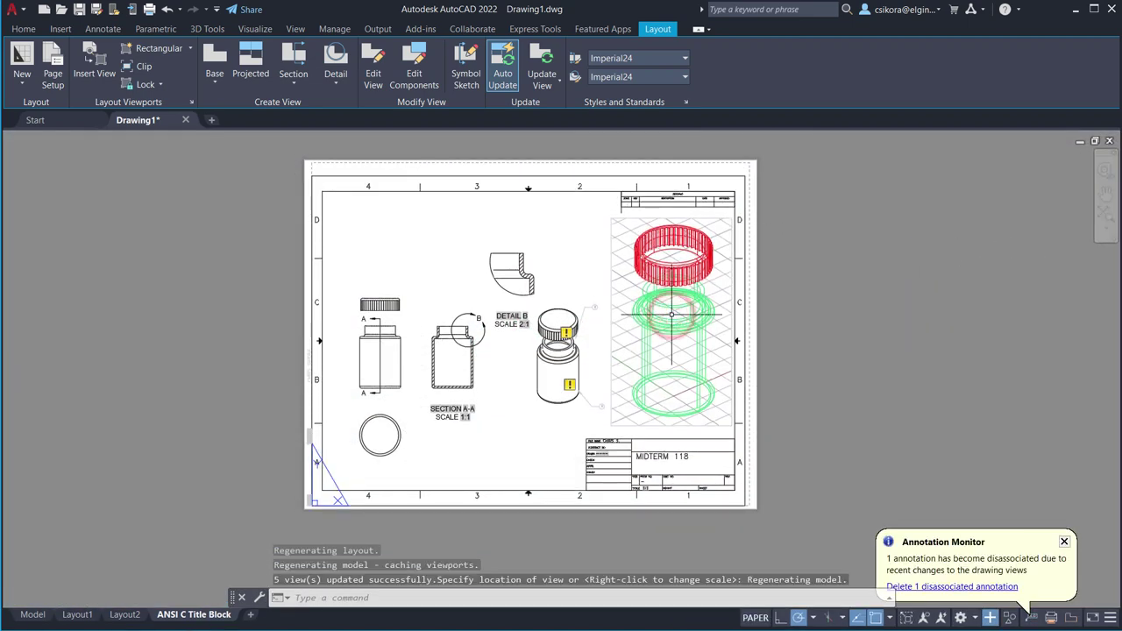
Set the new viewport's visual style to Realistic, turn off its grid, and return to paper space.
click(712, 249)
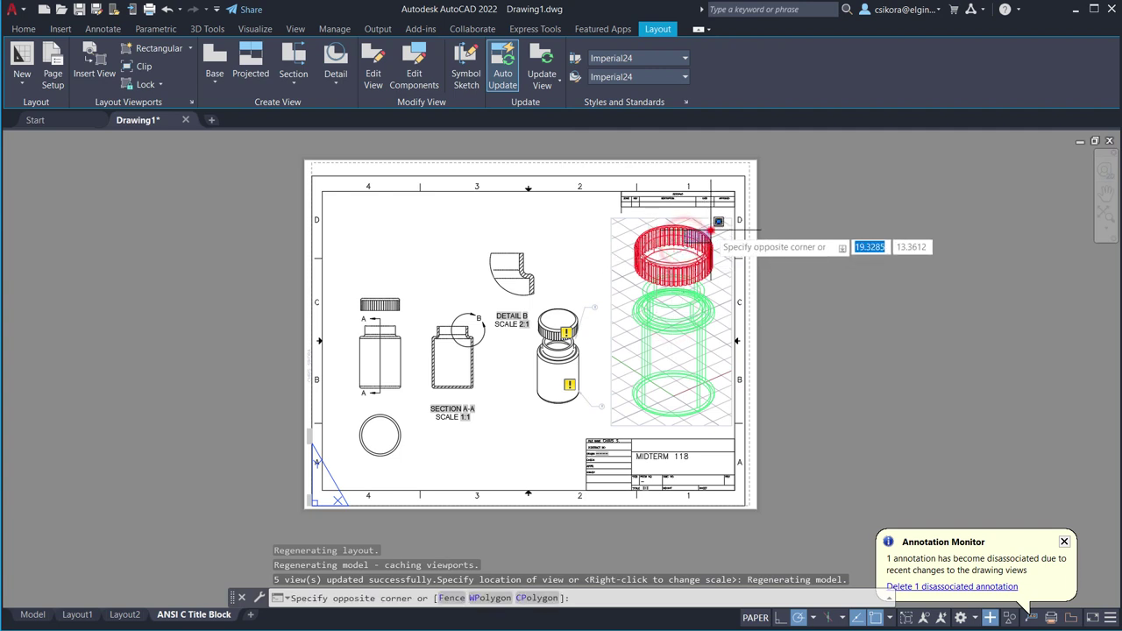
double_click(713, 230)
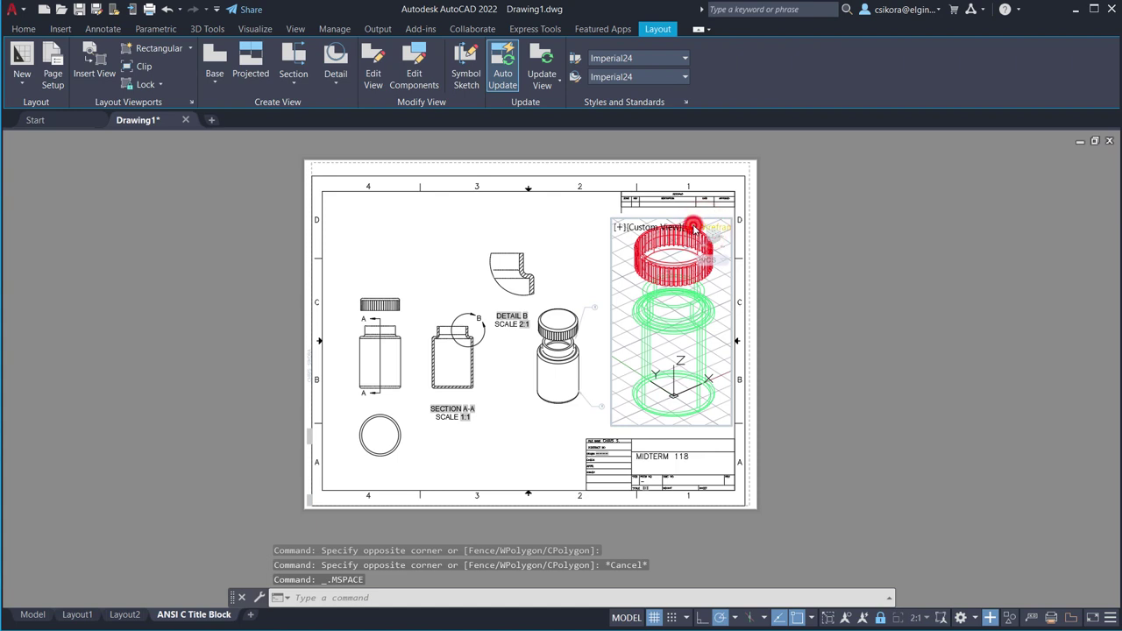
click(727, 231)
click(726, 230)
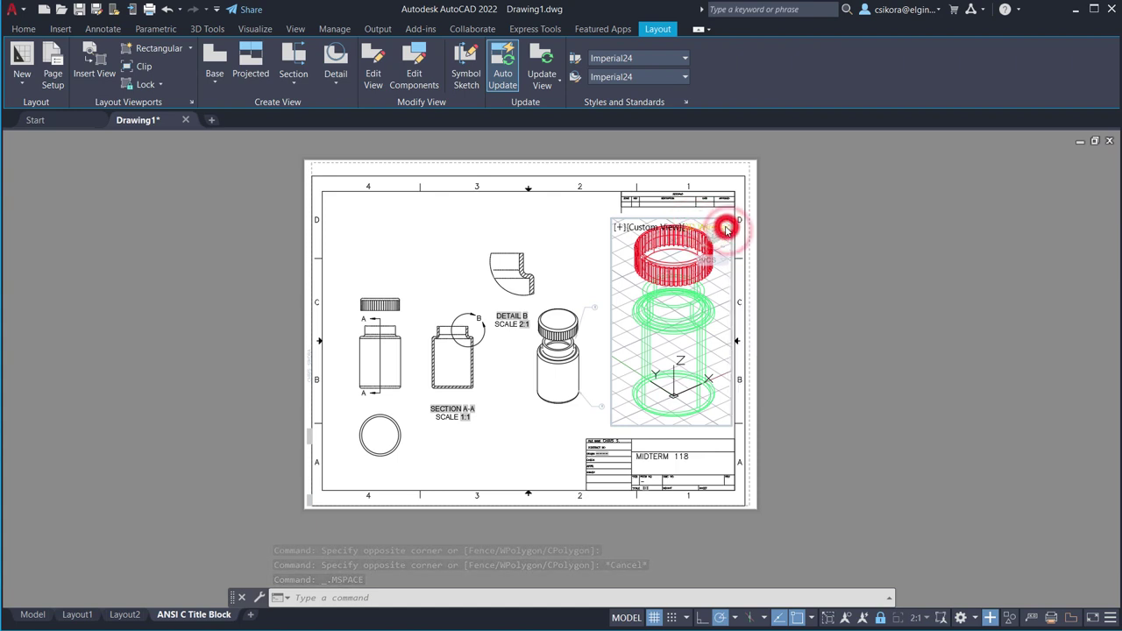
click(727, 231)
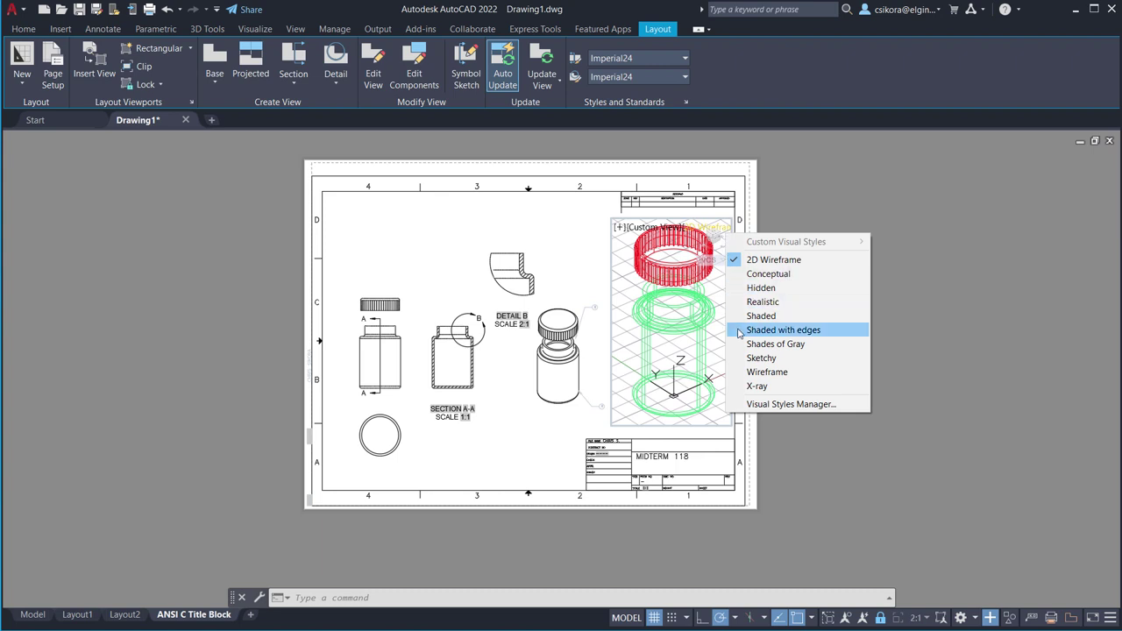
click(737, 305)
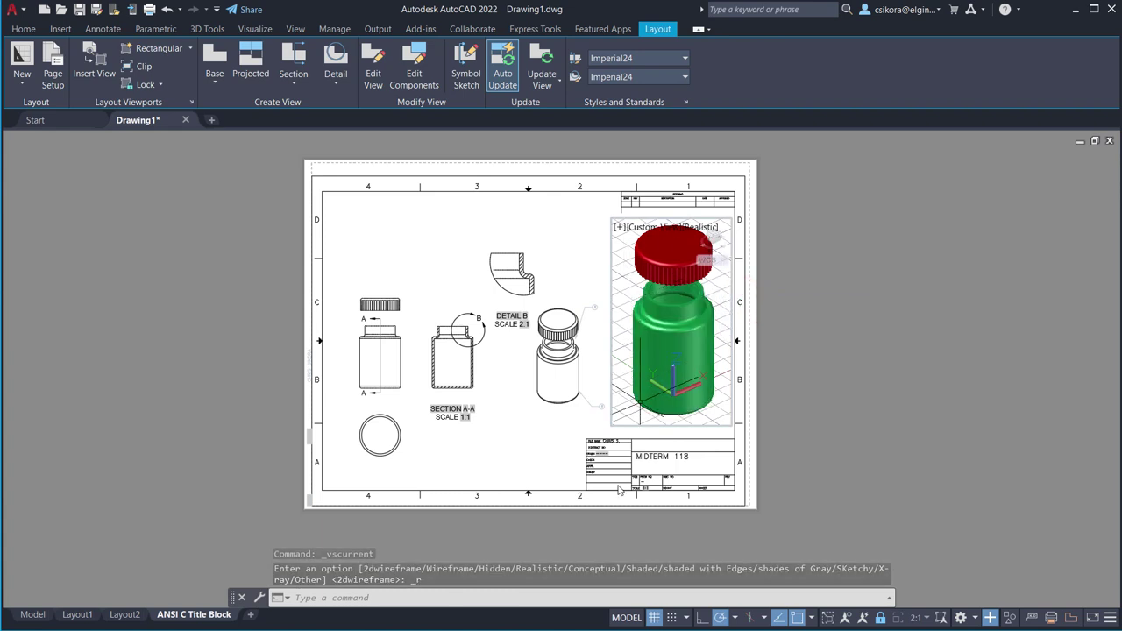
click(654, 619)
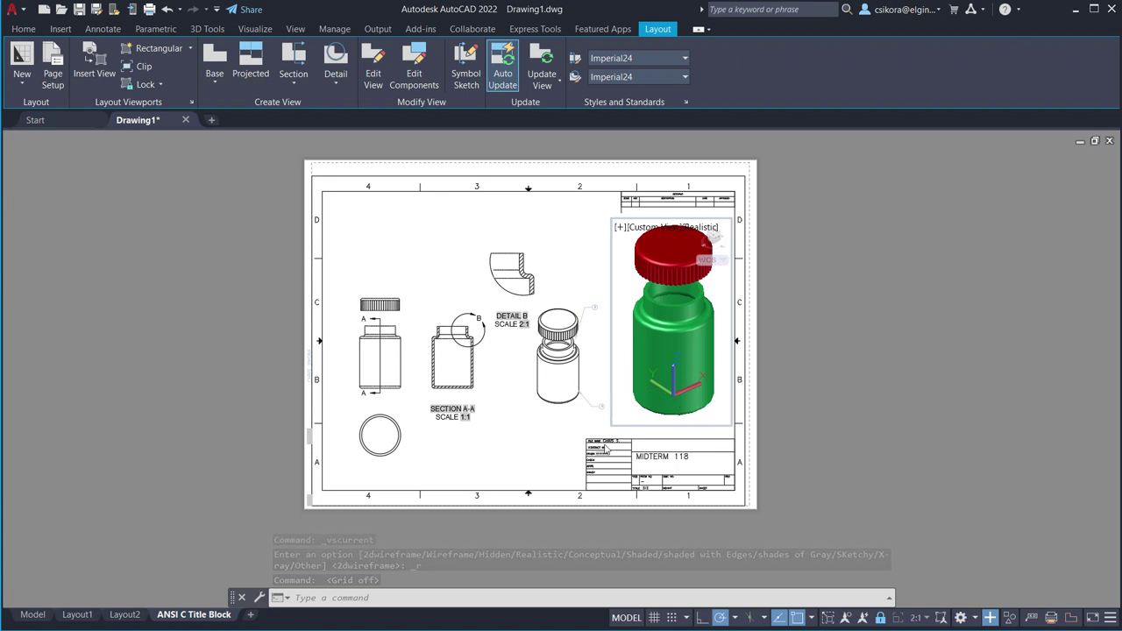
double_click(552, 433)
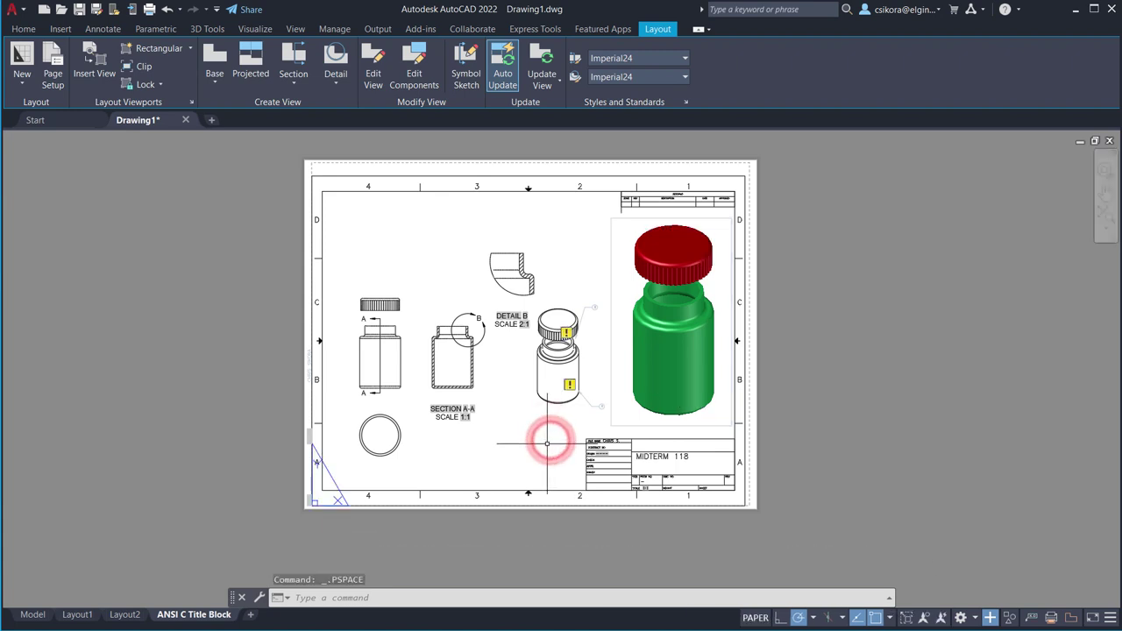
Set the scale of the shaded raised-cap viewport to 1:1.
click(625, 418)
click(650, 421)
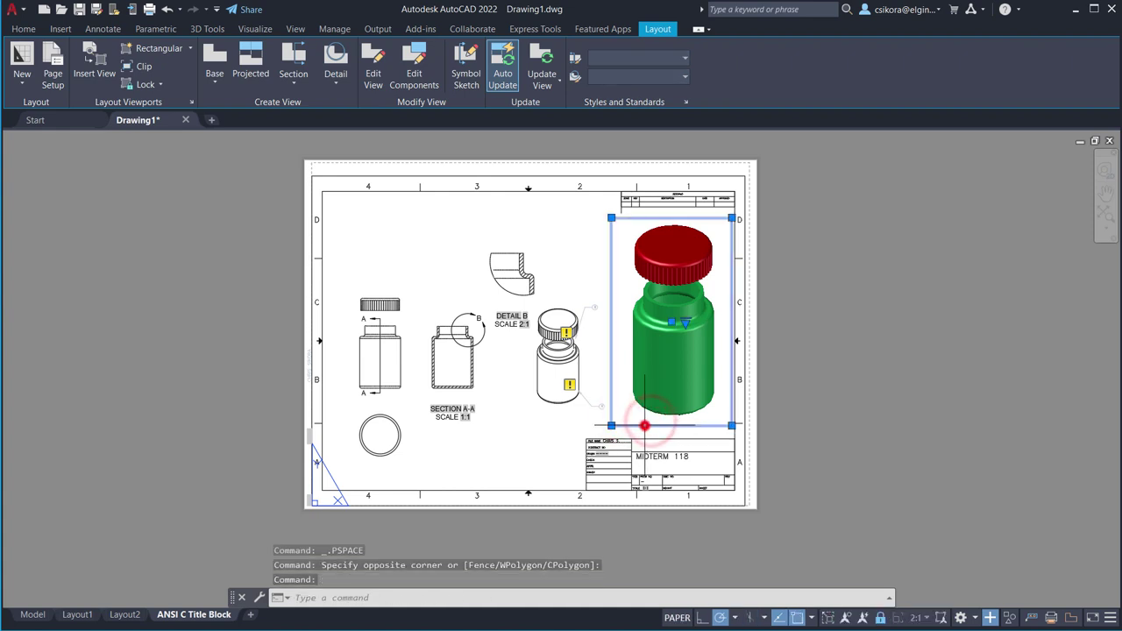
click(686, 324)
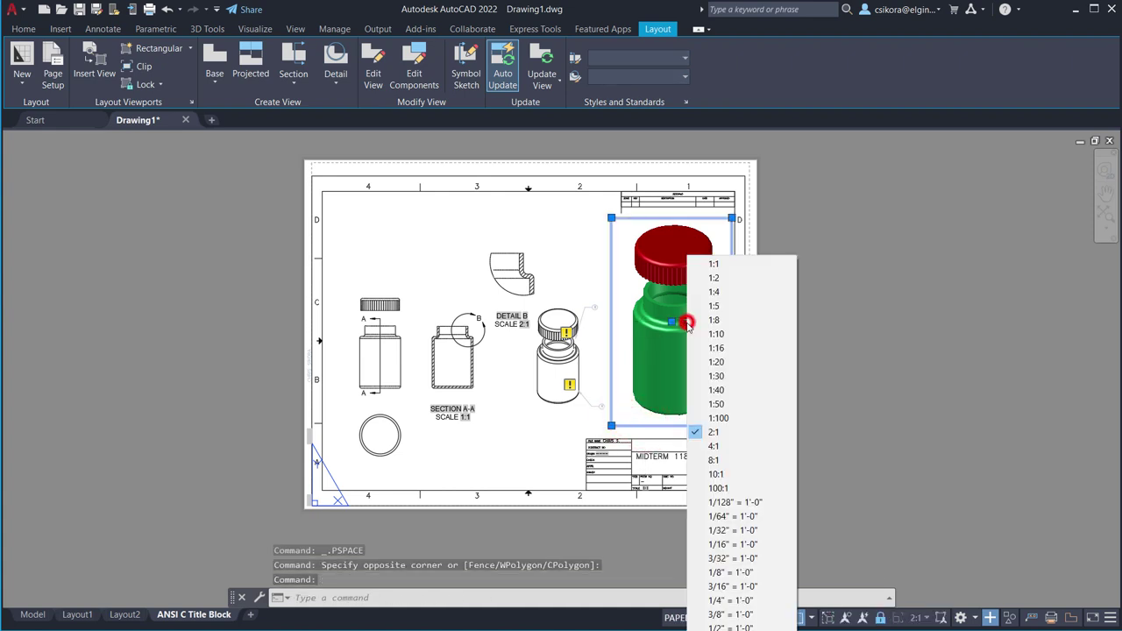
click(715, 264)
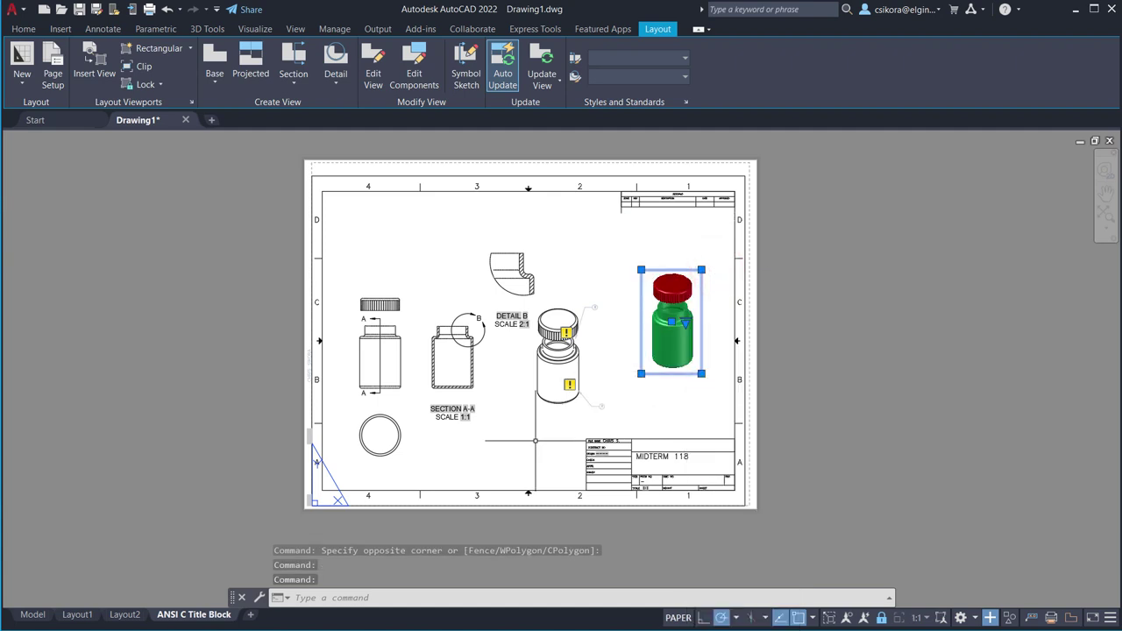
click(534, 442)
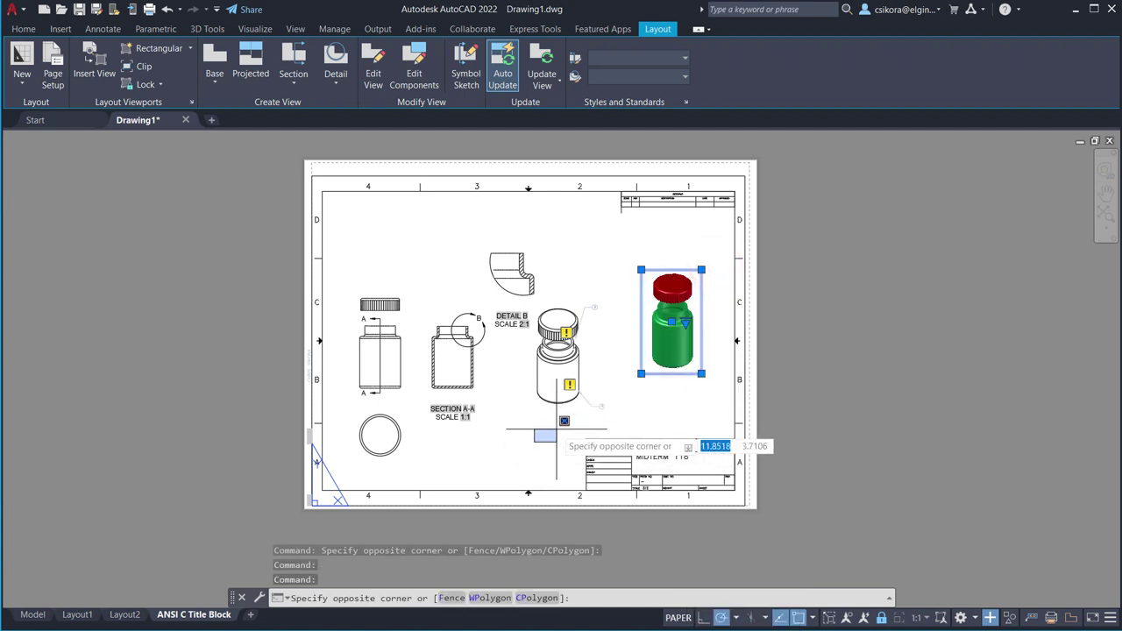
click(521, 426)
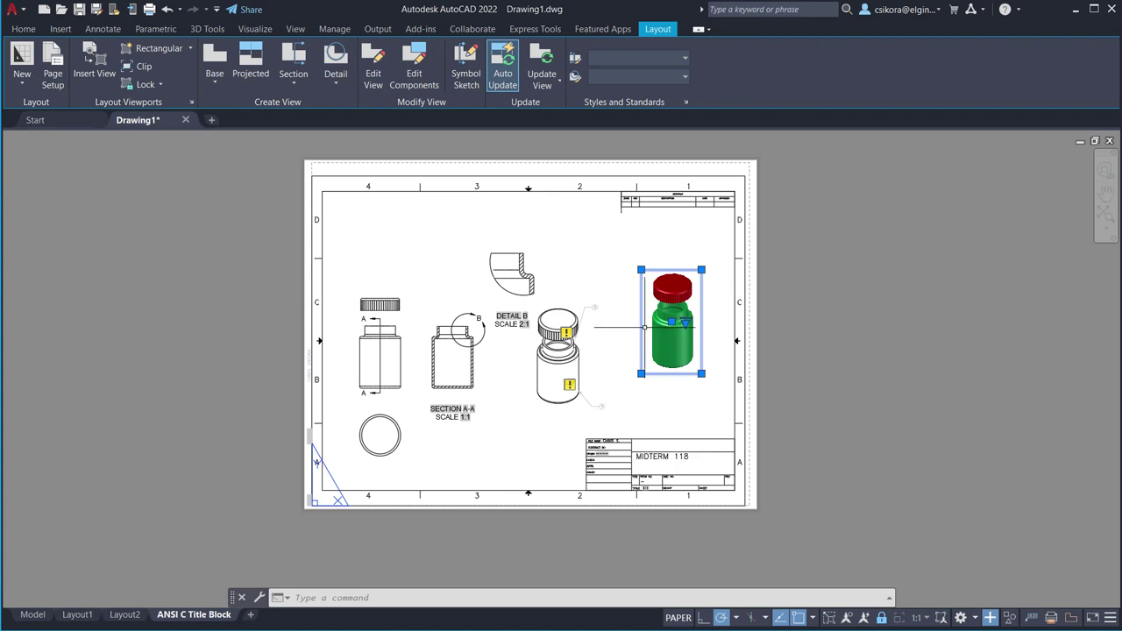
click(388, 319)
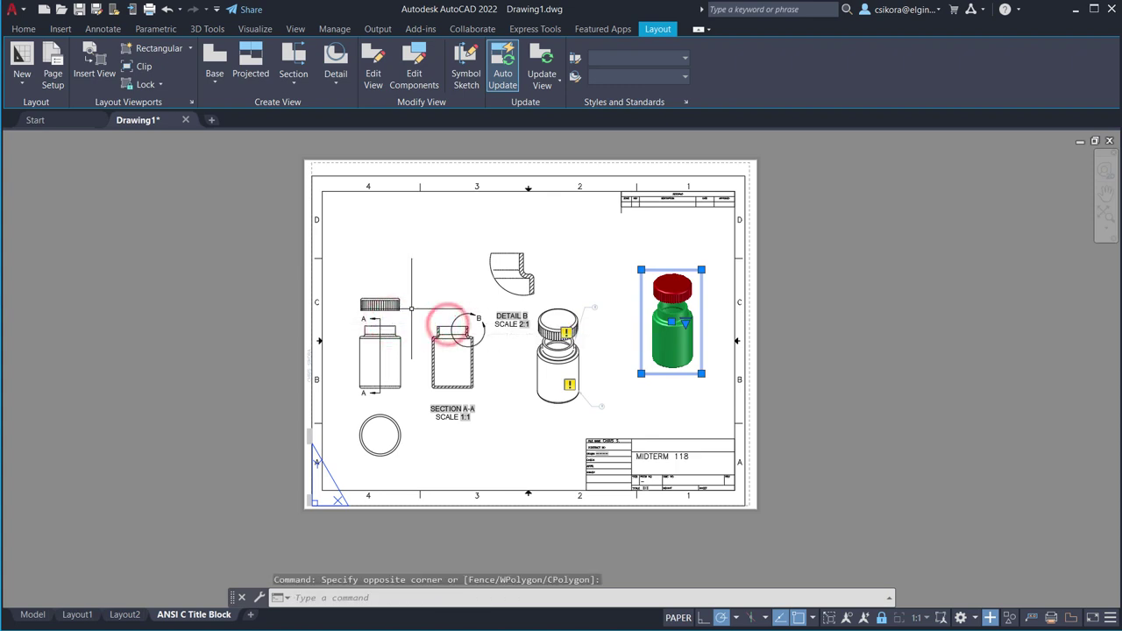
click(409, 313)
click(397, 323)
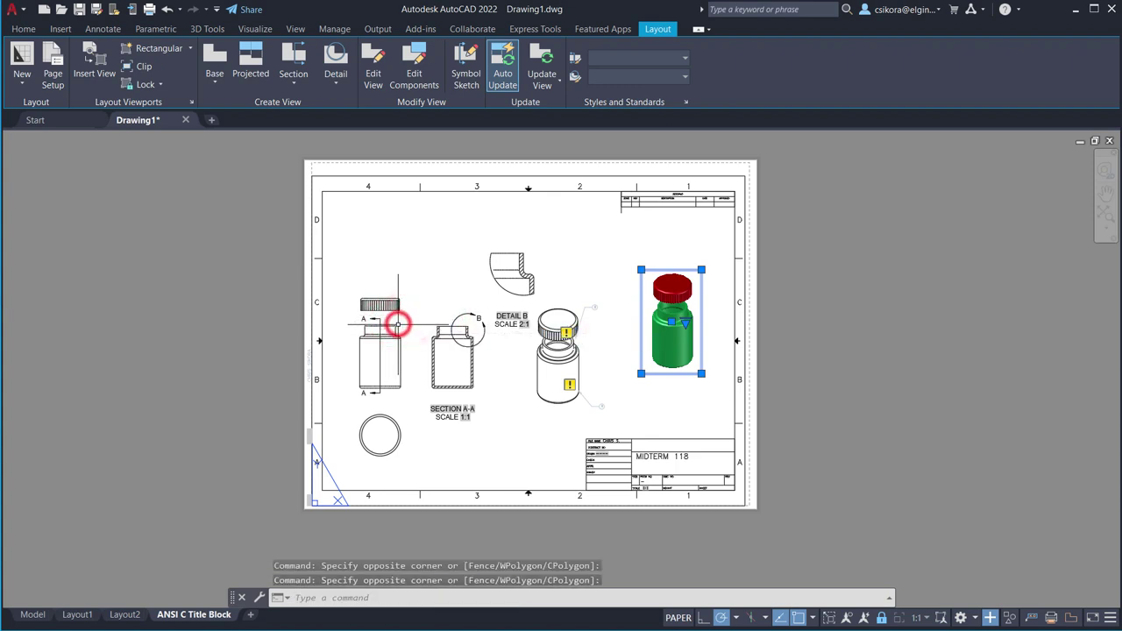